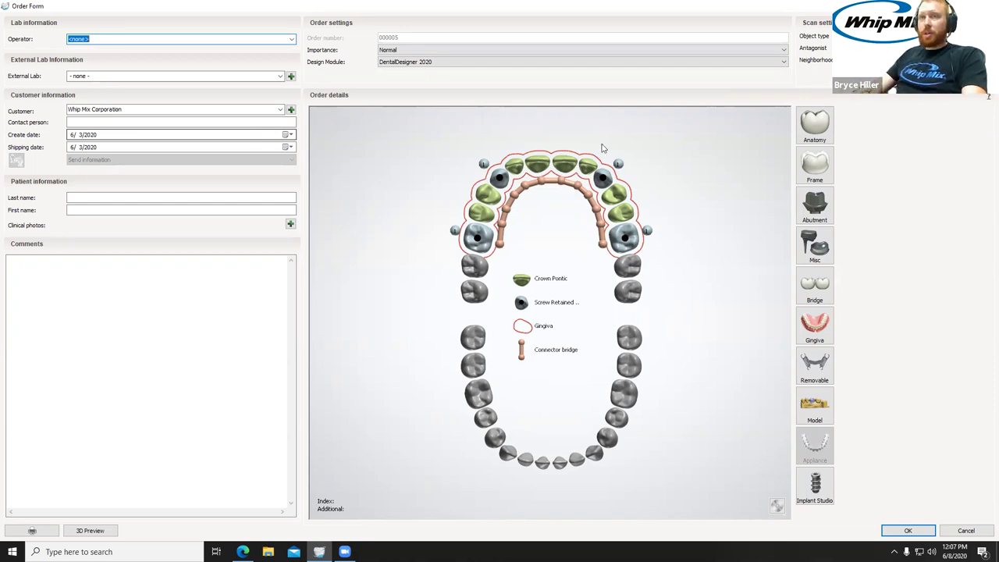
Select the upper arch units from tooth 3 to tooth 14 and remove their connector bridge.
{"action": "left_click", "coordinate": [487, 242]}
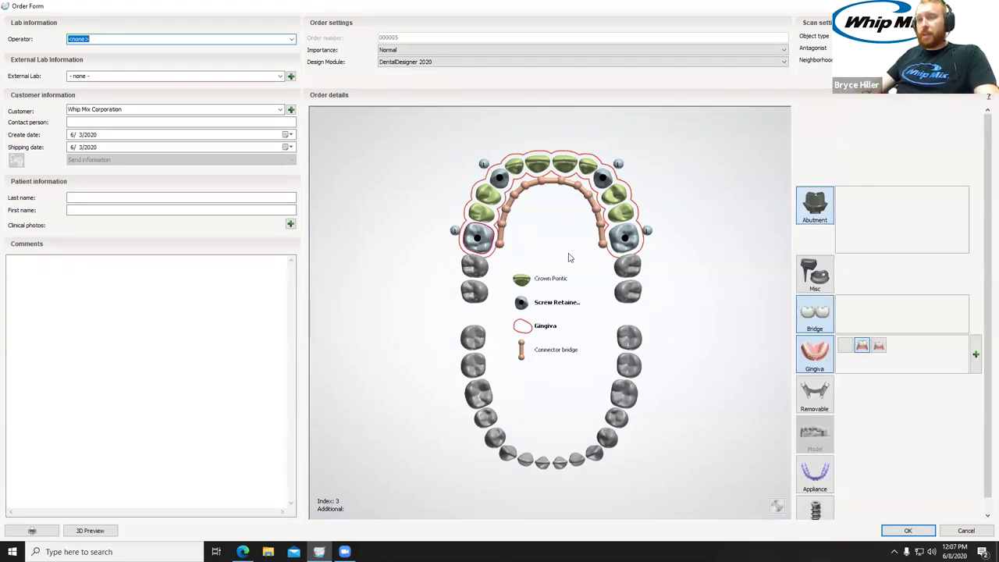
{"action": "left_click", "coordinate": [625, 239], "text": "shift"}
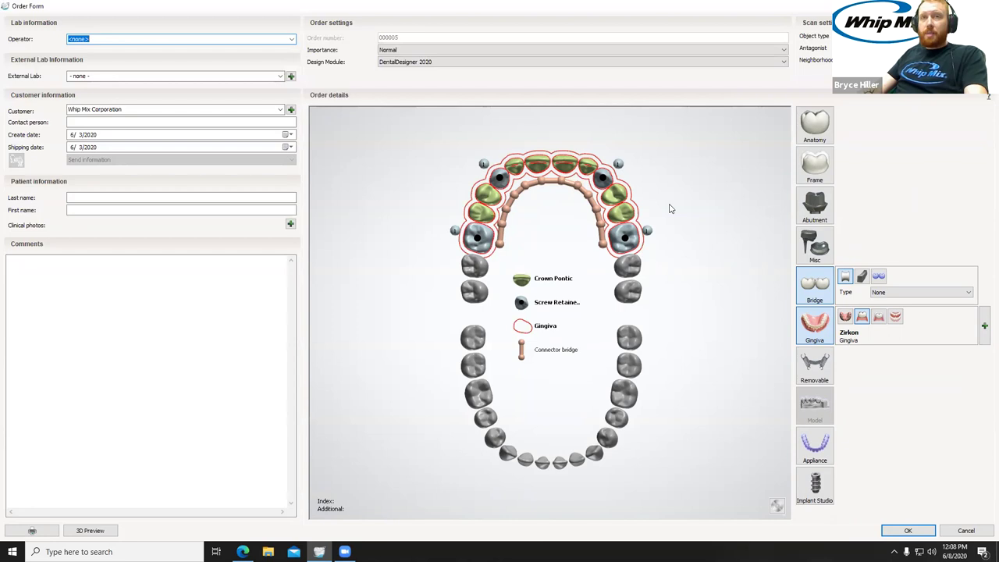
{"action": "left_click", "coordinate": [803, 287]}
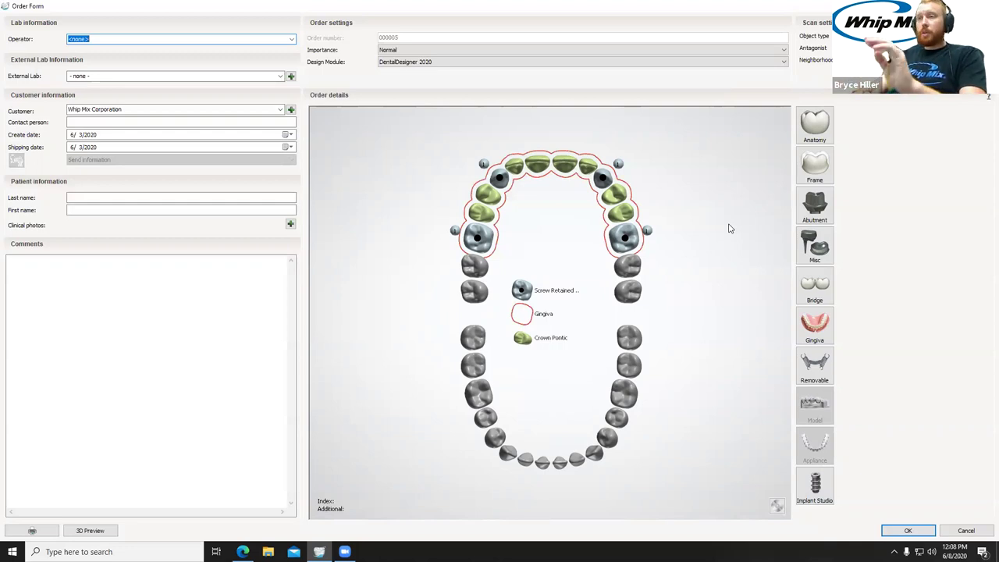
Select the four screw-retained units and review their abutment material, system and kit settings.
{"action": "left_click", "coordinate": [491, 245]}
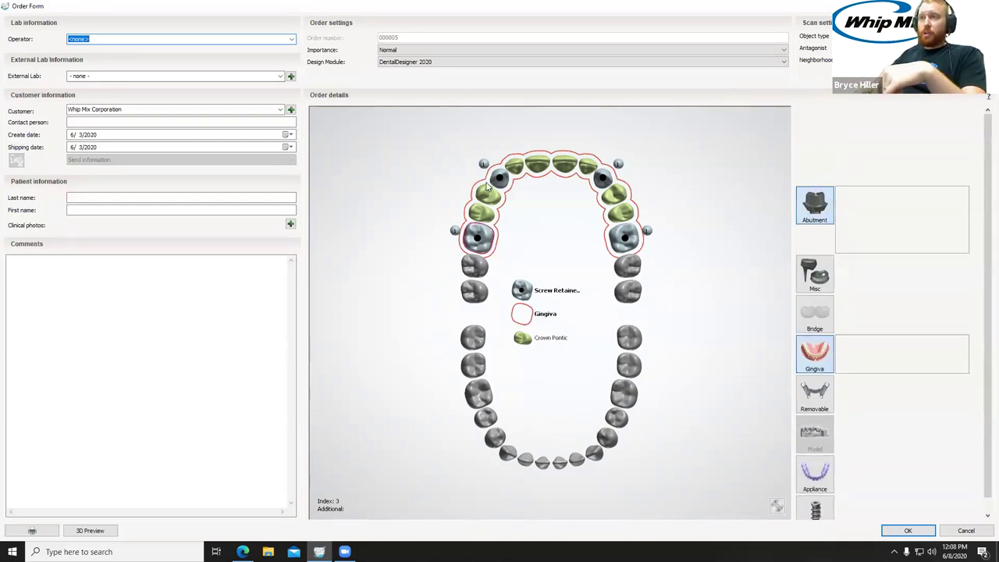
{"action": "left_click", "coordinate": [604, 179]}
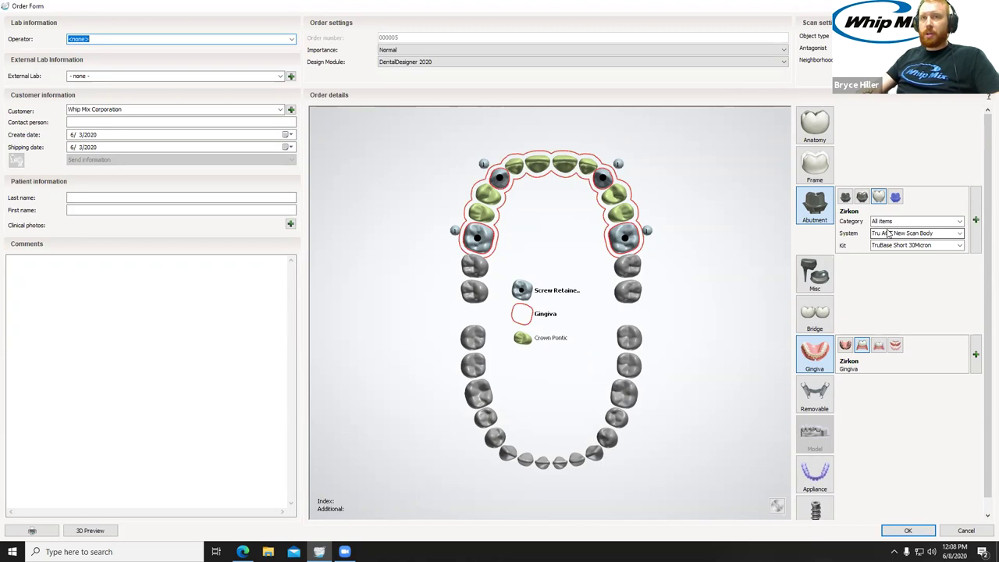
{"action": "left_click", "coordinate": [753, 291]}
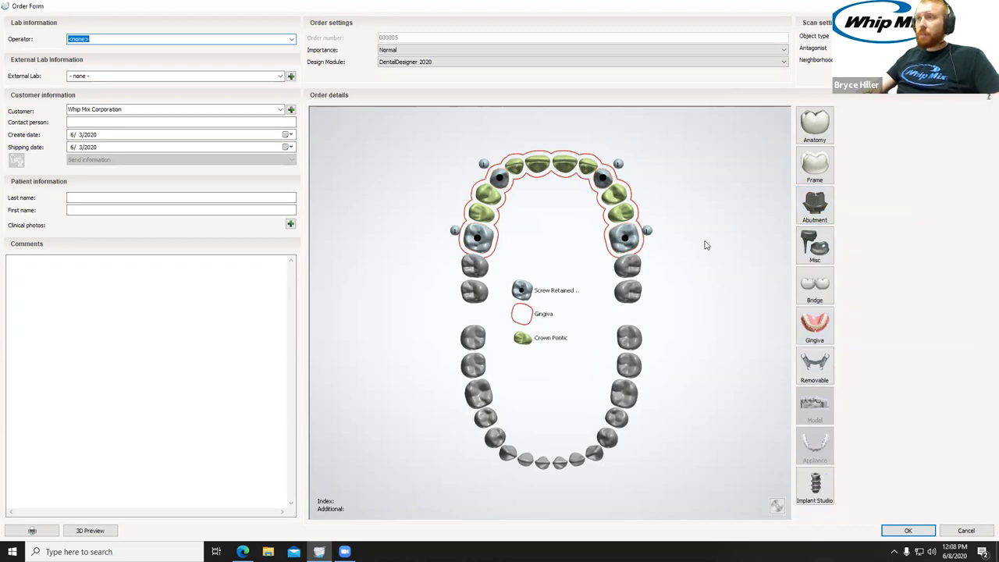
Select the upper pontic teeth between the implants and check their assigned anatomy type.
{"action": "left_click", "coordinate": [490, 205]}
{"action": "left_click", "coordinate": [516, 167], "text": "ctrl"}
{"action": "left_click", "coordinate": [531, 169], "text": "ctrl"}
{"action": "left_click", "coordinate": [562, 165], "text": "ctrl"}
{"action": "left_click", "coordinate": [587, 167], "text": "ctrl"}
{"action": "left_click", "coordinate": [612, 200], "text": "ctrl"}
{"action": "left_click", "coordinate": [612, 206], "text": "ctrl"}
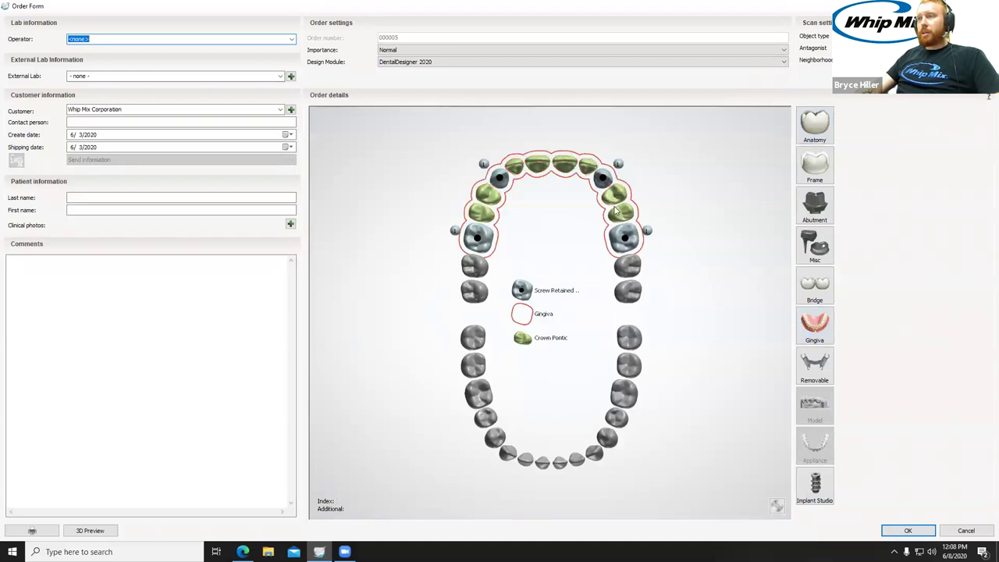
{"action": "left_click", "coordinate": [623, 217]}
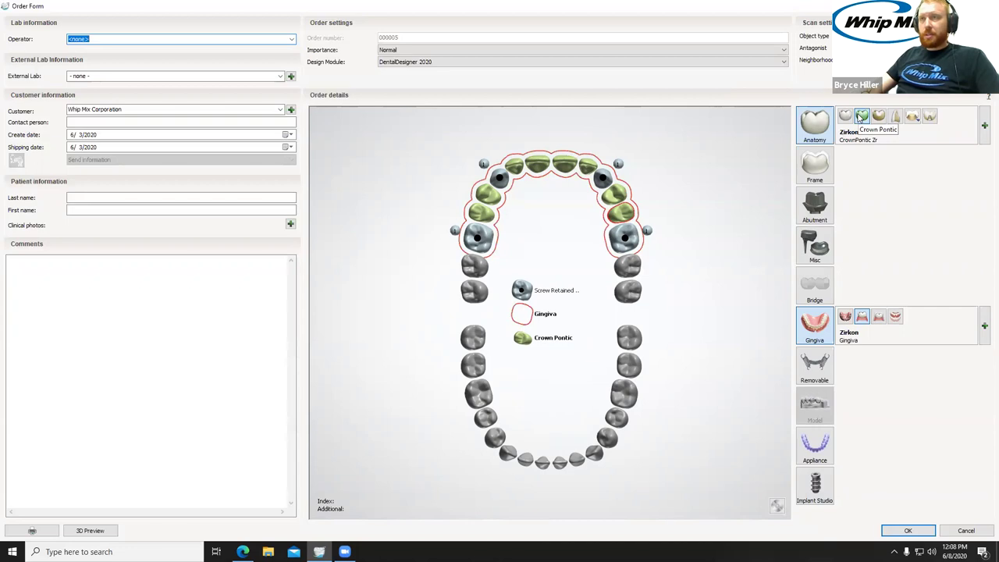
{"action": "left_click", "coordinate": [725, 161]}
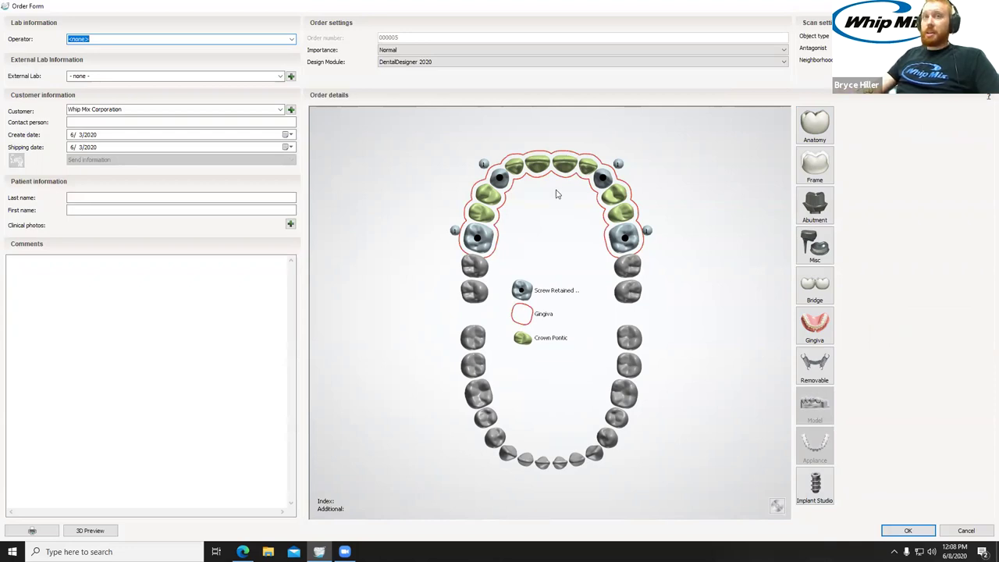
{"action": "left_click", "coordinate": [483, 215]}
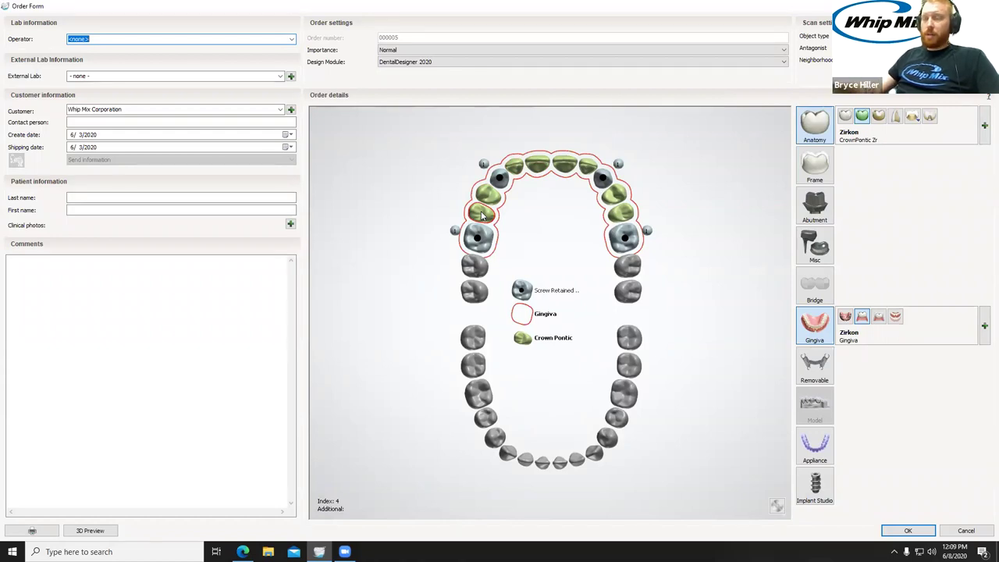
{"action": "left_click", "coordinate": [780, 243]}
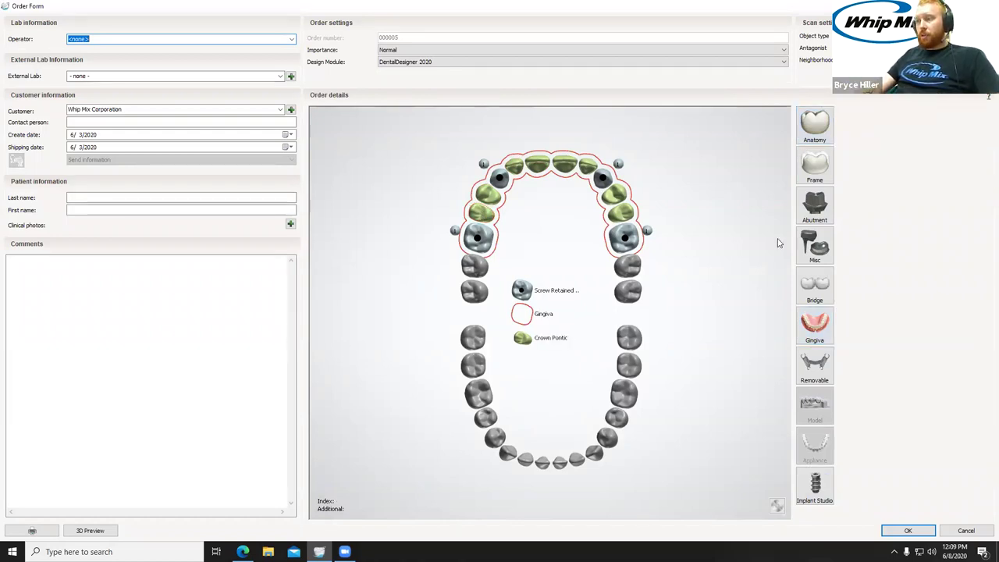
Save the order without rescanning and open it for design, creating a new design based on the changes.
{"action": "left_click", "coordinate": [908, 531]}
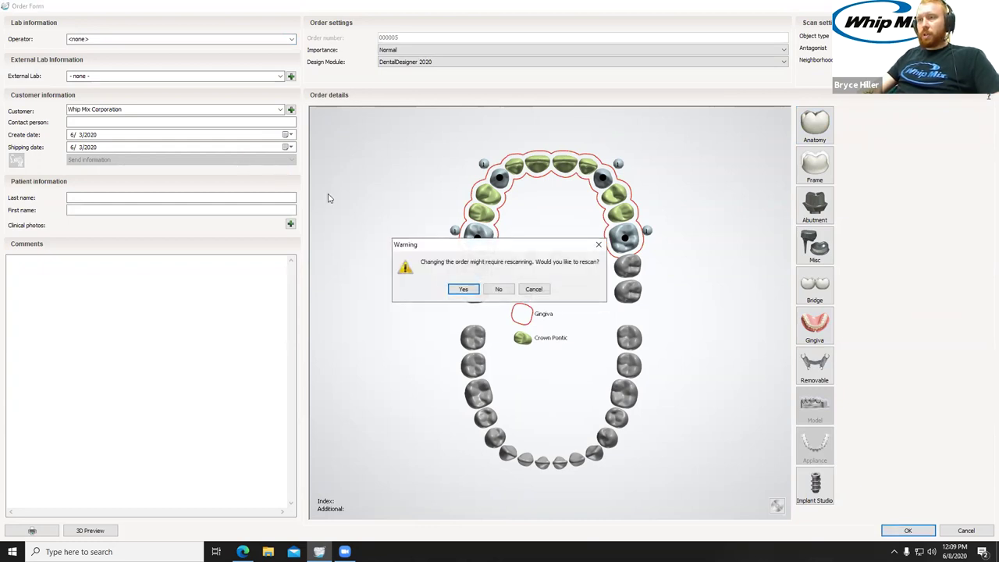
{"action": "left_click", "coordinate": [496, 290]}
{"action": "left_click", "coordinate": [210, 71]}
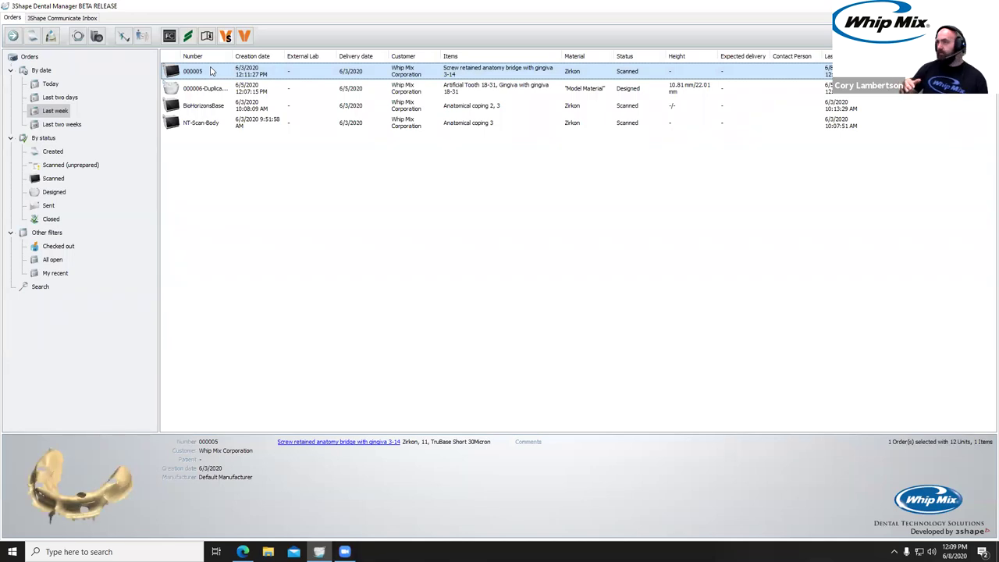
{"action": "right_click", "coordinate": [211, 71]}
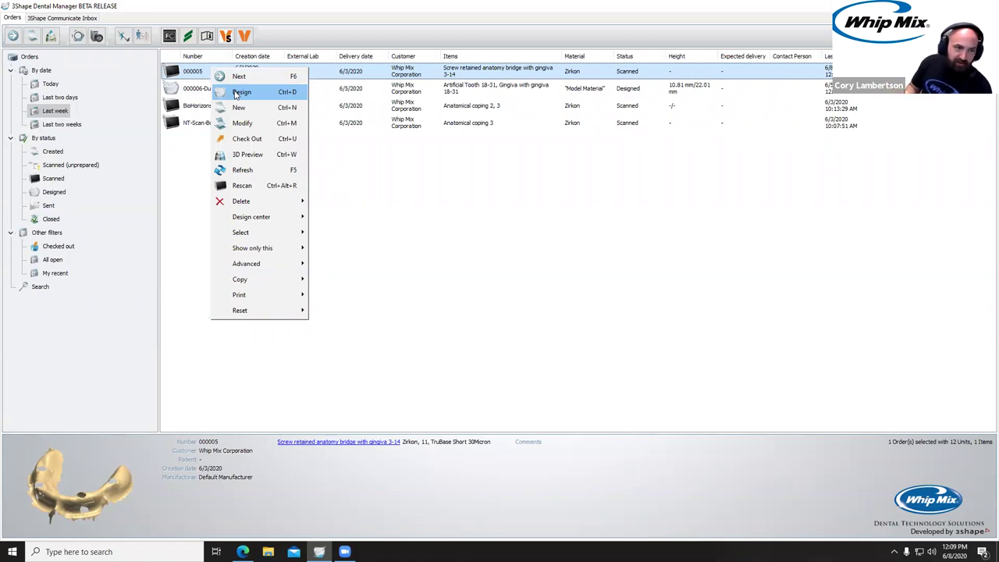
{"action": "left_click", "coordinate": [241, 92]}
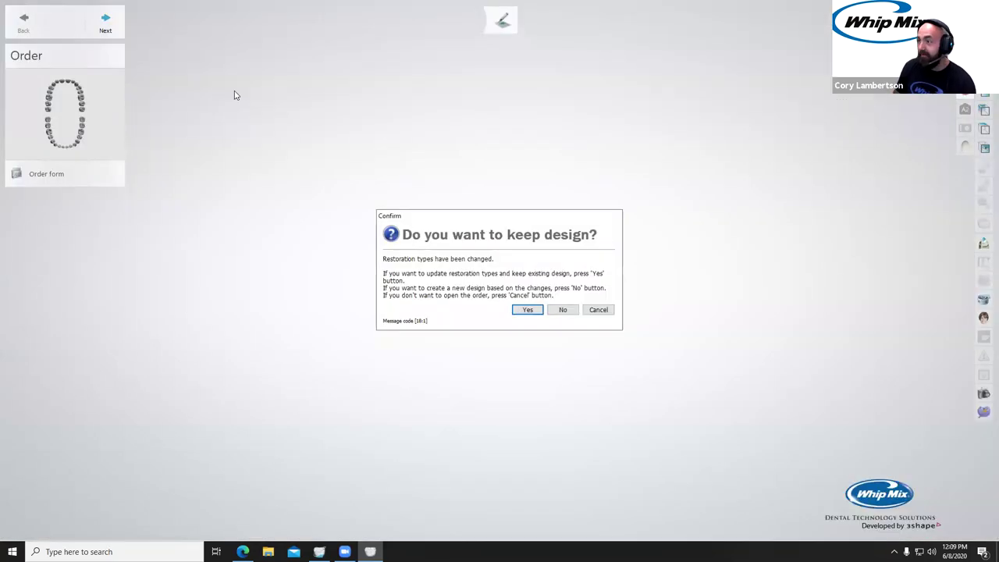
{"action": "left_click", "coordinate": [563, 311]}
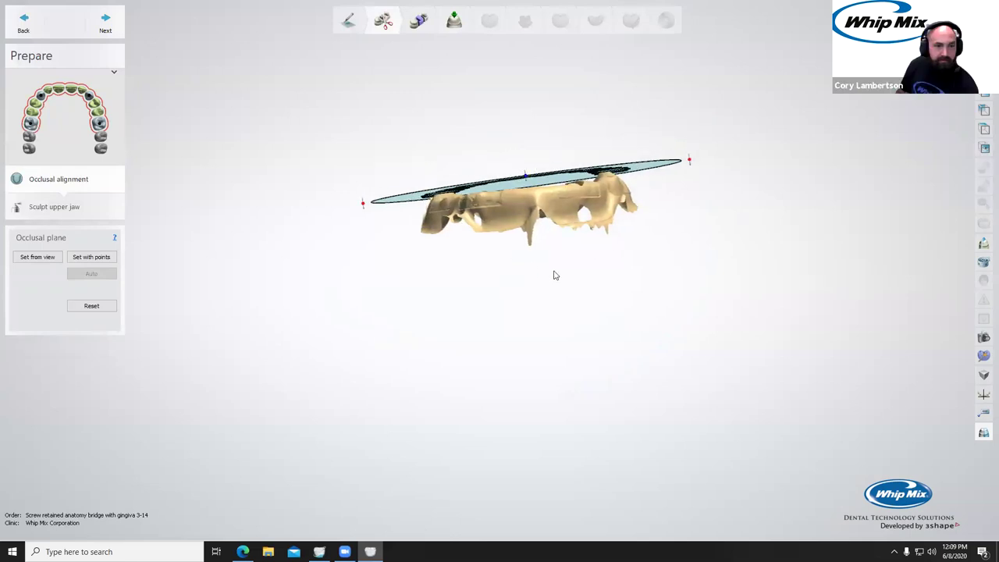
Inspect and accept the occlusal plane alignment, and continue past the upper jaw sculpting to segmentation.
{"action": "right_click_drag", "start_coordinate": [554, 271], "coordinate": [552, 68]}
{"action": "right_click_drag", "start_coordinate": [471, 105], "coordinate": [420, 49]}
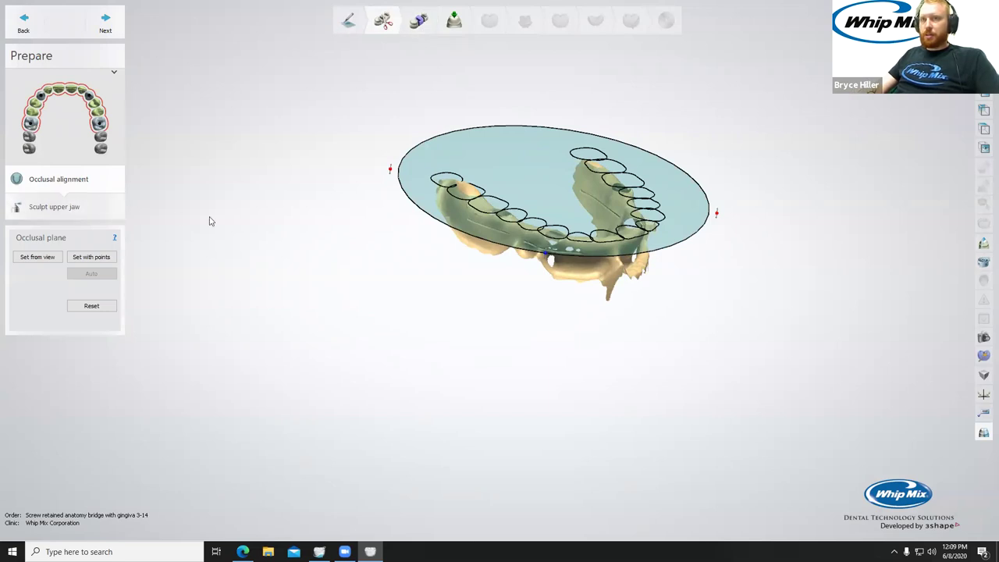
{"action": "left_click", "coordinate": [93, 22]}
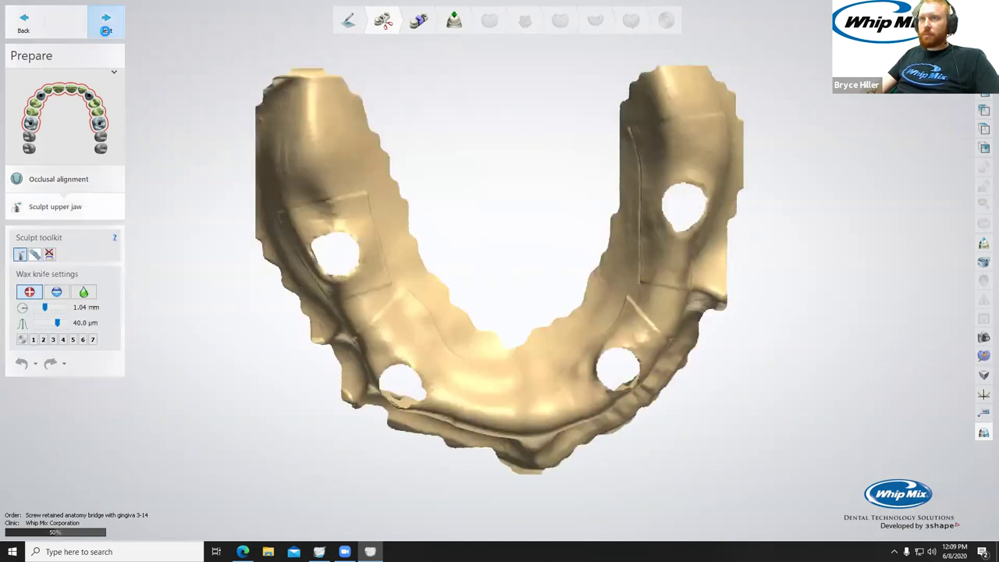
{"action": "left_click", "coordinate": [105, 24]}
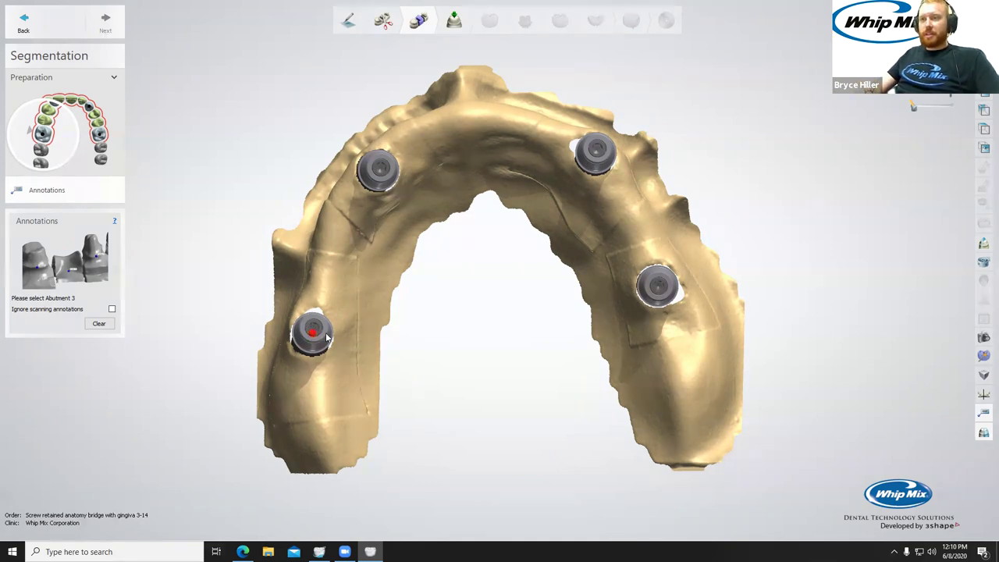
Place the annotation points for Abutment 3 beside its implant and Crown Pontics 4 and 5 on the ridge.
{"action": "right_click_drag", "start_coordinate": [326, 328], "coordinate": [354, 348]}
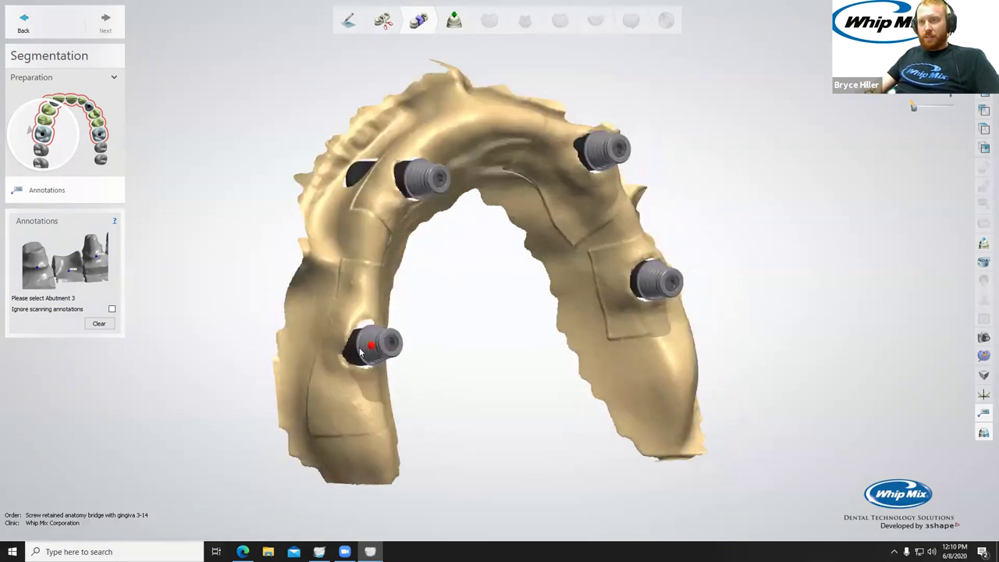
{"action": "scroll", "coordinate": [355, 351], "scroll_direction": "up", "scroll_amount": 5}
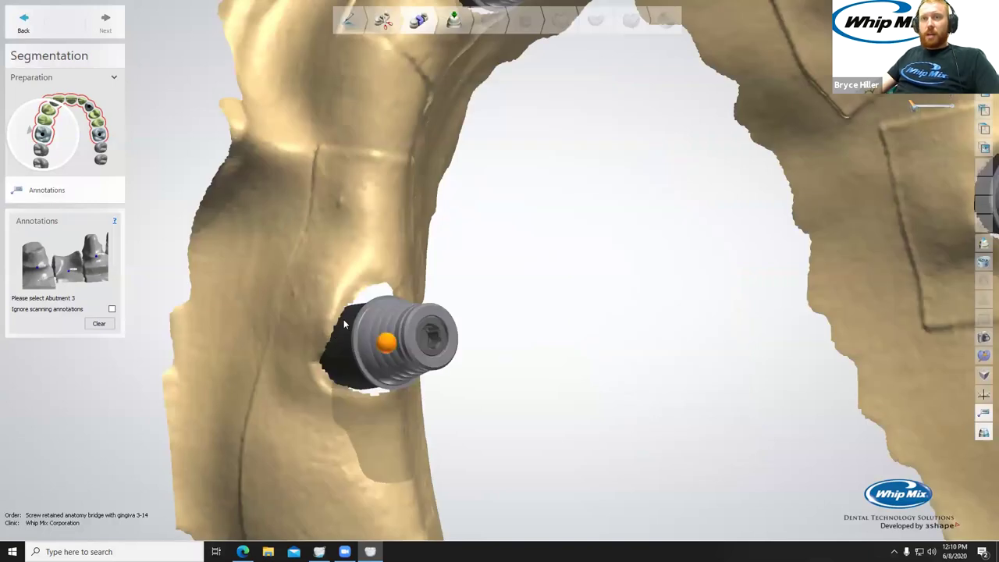
{"action": "right_click_drag", "start_coordinate": [343, 320], "coordinate": [308, 331]}
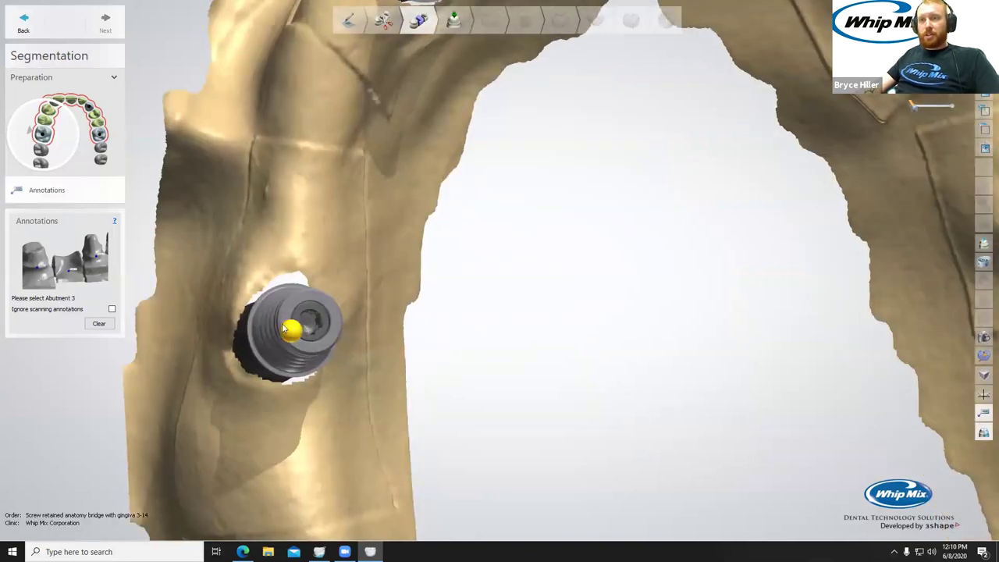
{"action": "left_click", "coordinate": [227, 333]}
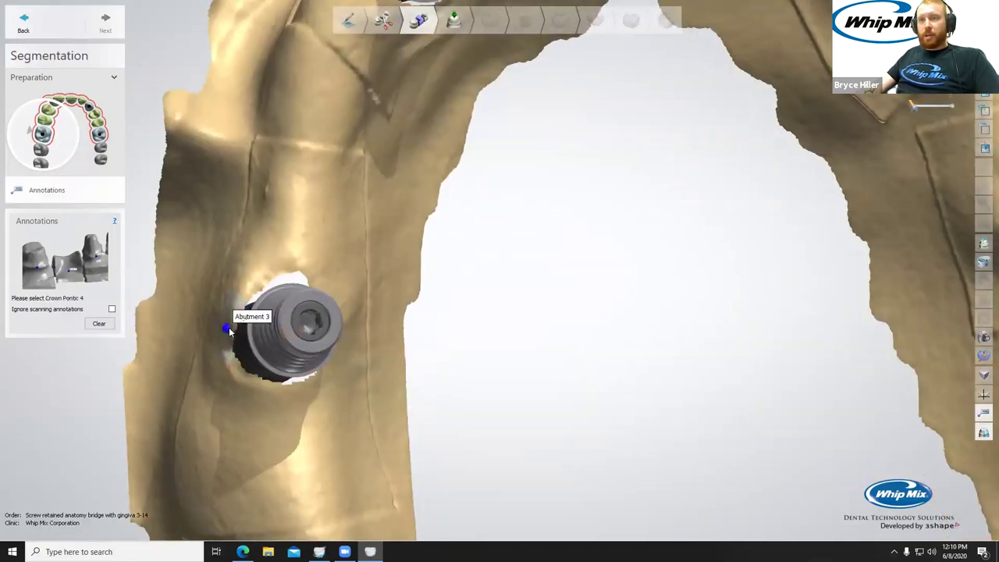
{"action": "right_click_drag", "start_coordinate": [332, 295], "coordinate": [308, 305]}
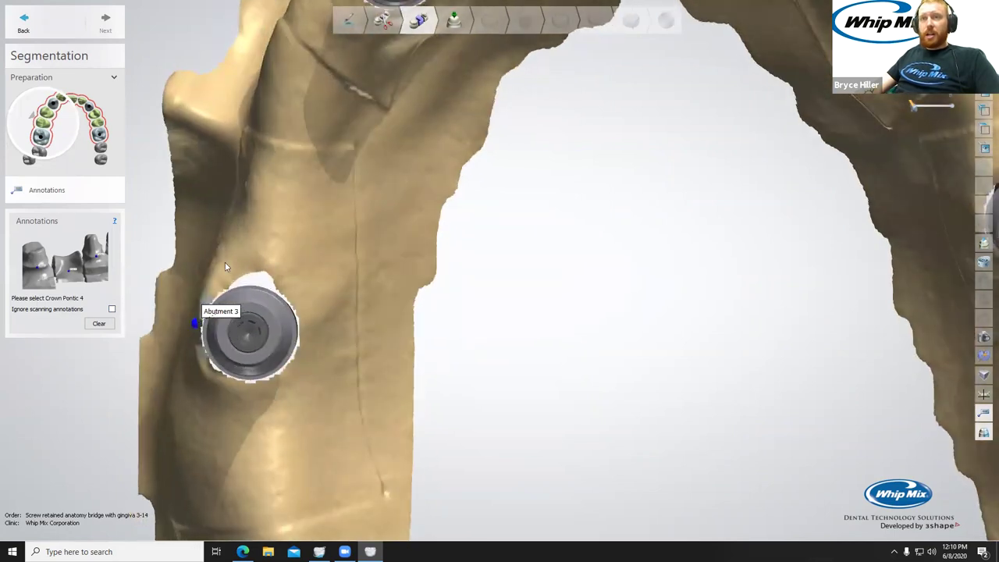
{"action": "left_click", "coordinate": [269, 219]}
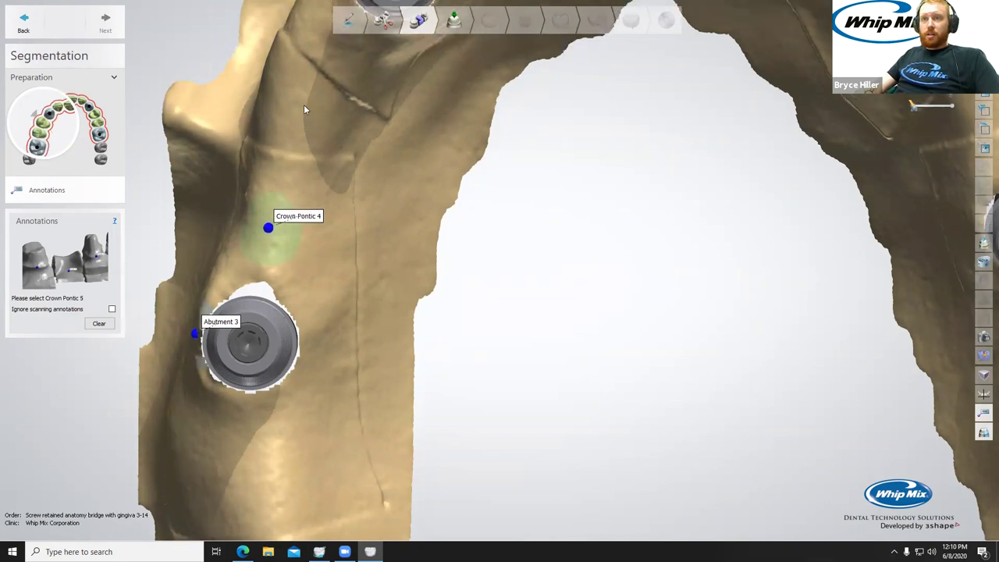
{"action": "left_click", "coordinate": [304, 101]}
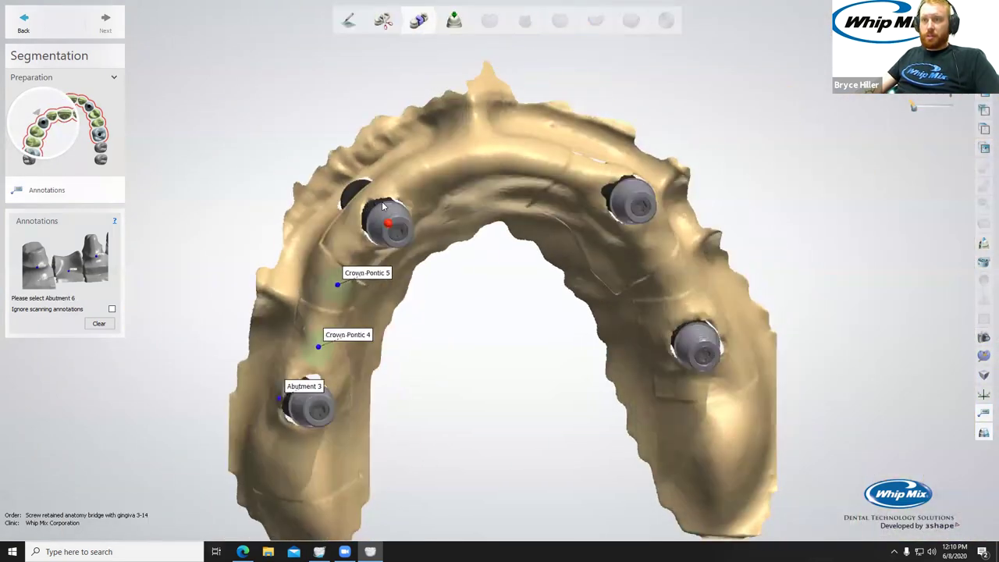
Place the annotation points for Abutment 6 and Crown Pontics 7 to 10 along the anterior ridge.
{"action": "left_click", "coordinate": [369, 201]}
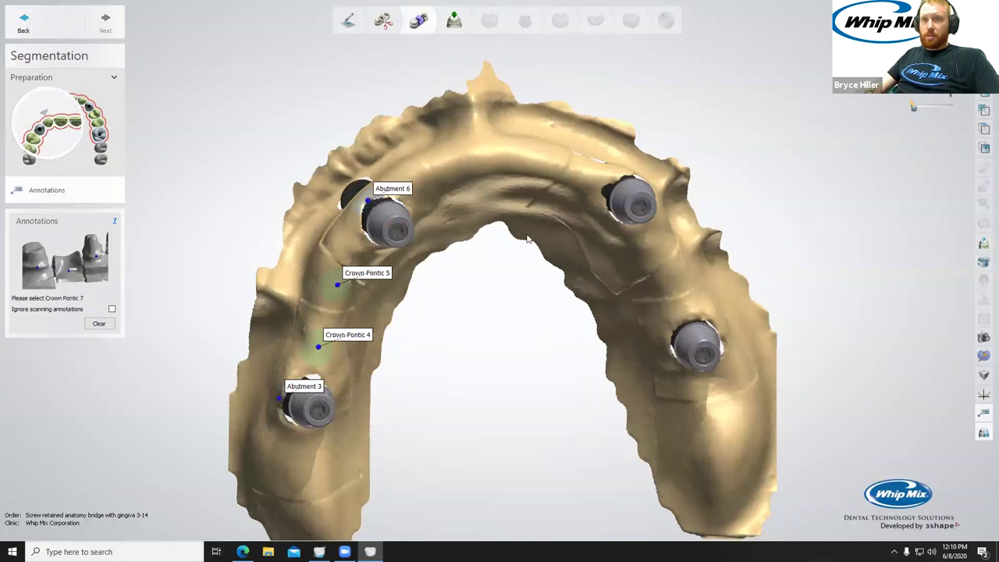
{"action": "left_click", "coordinate": [432, 179]}
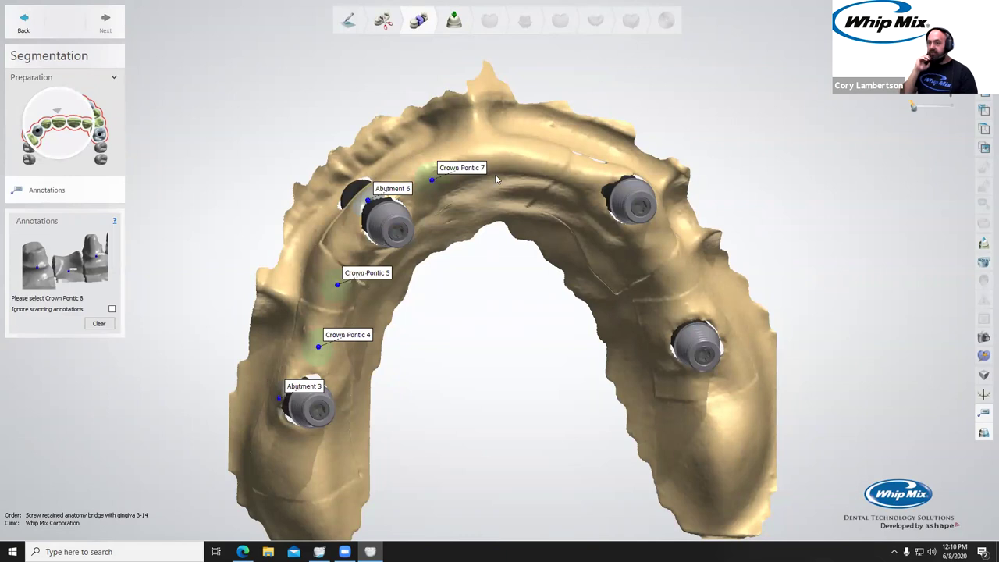
{"action": "left_click", "coordinate": [459, 139]}
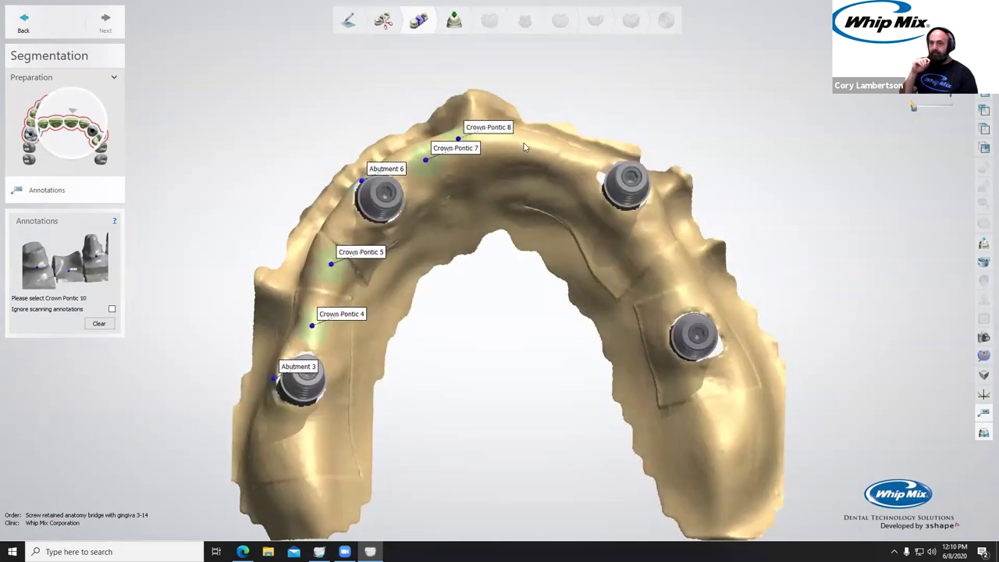
{"action": "left_click", "coordinate": [567, 159]}
Place the annotation points for Abutment 11, Crown Pontics 12 and 13, and Abutment 14.
{"action": "right_click_drag", "start_coordinate": [647, 199], "coordinate": [564, 212]}
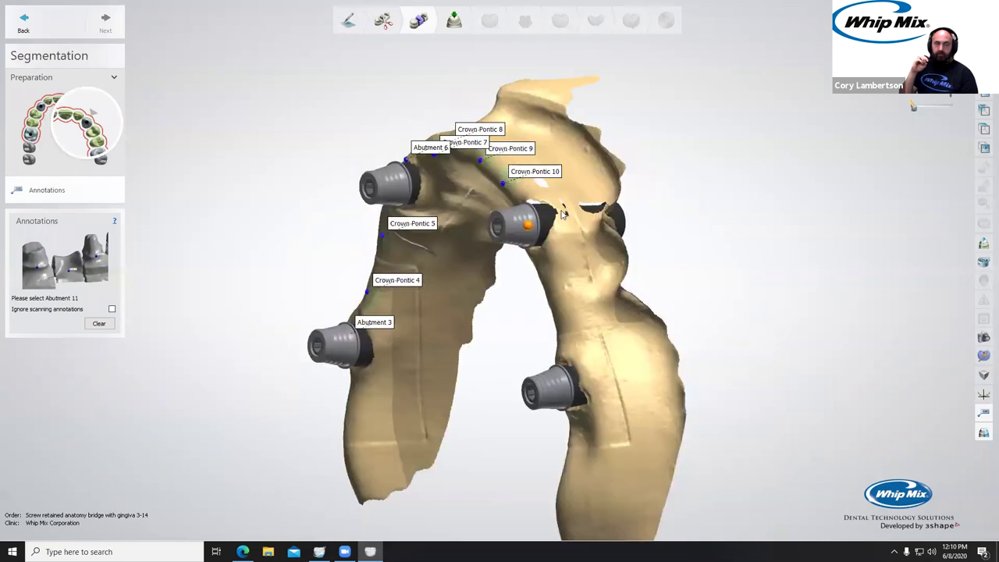
{"action": "right_click_drag", "start_coordinate": [559, 301], "coordinate": [653, 269]}
{"action": "left_click", "coordinate": [651, 269]}
{"action": "left_click", "coordinate": [662, 322]}
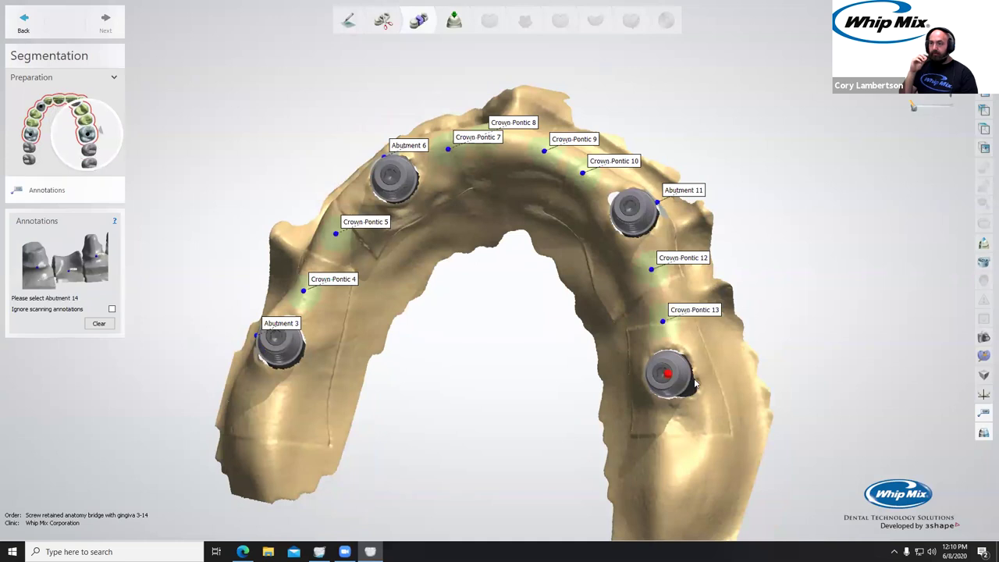
{"action": "left_click", "coordinate": [697, 373]}
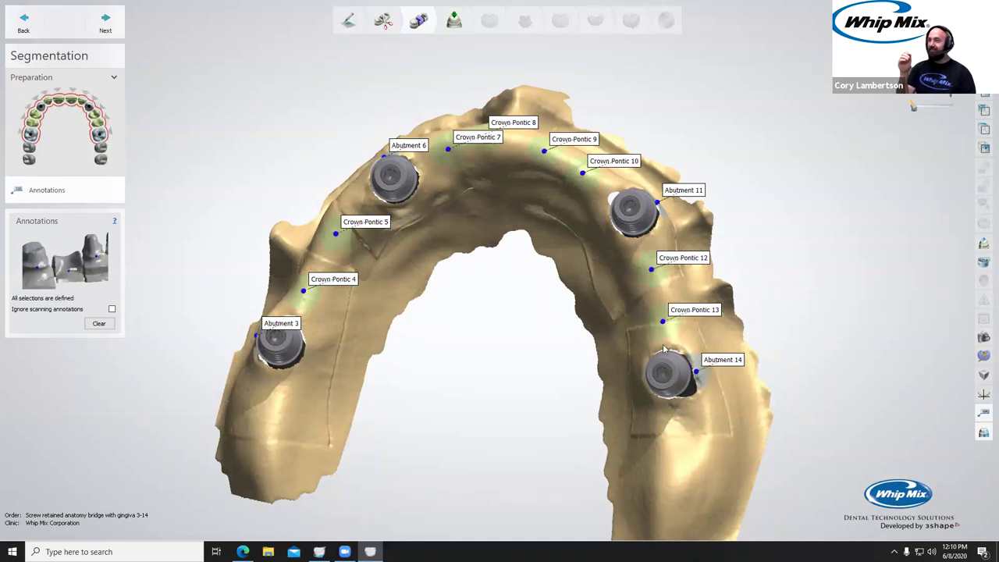
Continue from the finished annotations, set the bridge's insertion direction from the occlusal view, and proceed to the anatomy pre-design.
{"action": "left_click", "coordinate": [106, 21]}
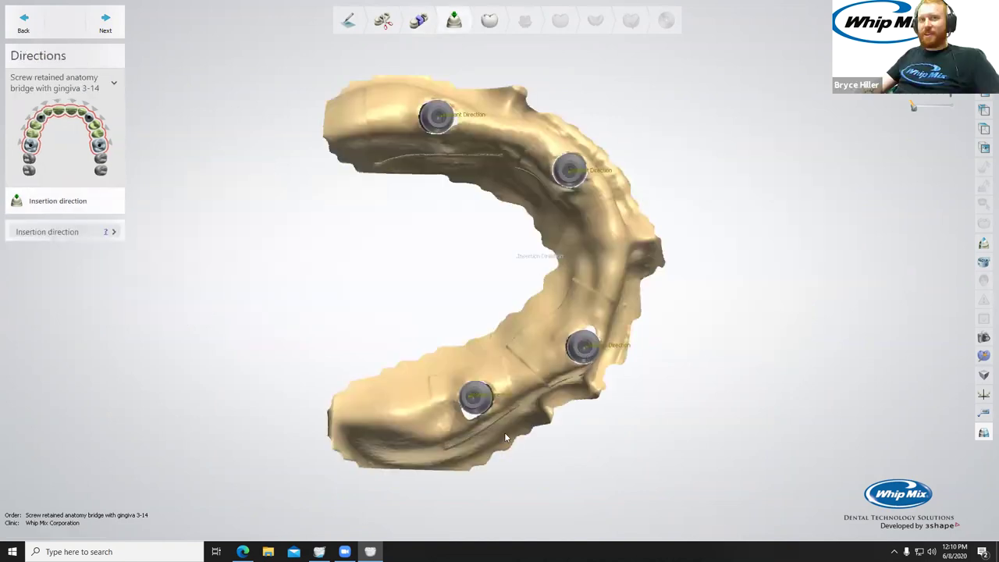
{"action": "right_click_drag", "start_coordinate": [512, 355], "coordinate": [547, 367]}
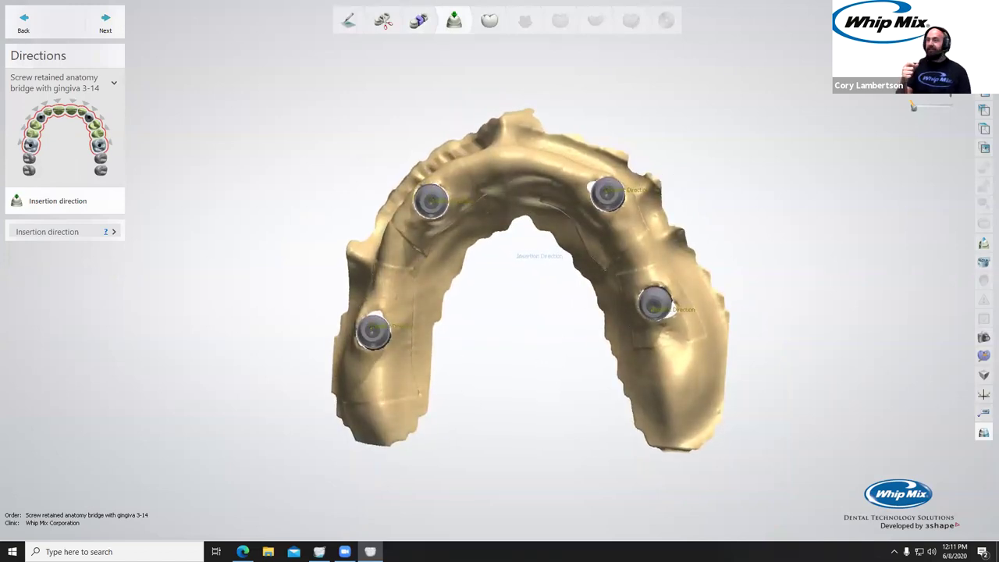
{"action": "left_click", "coordinate": [48, 233]}
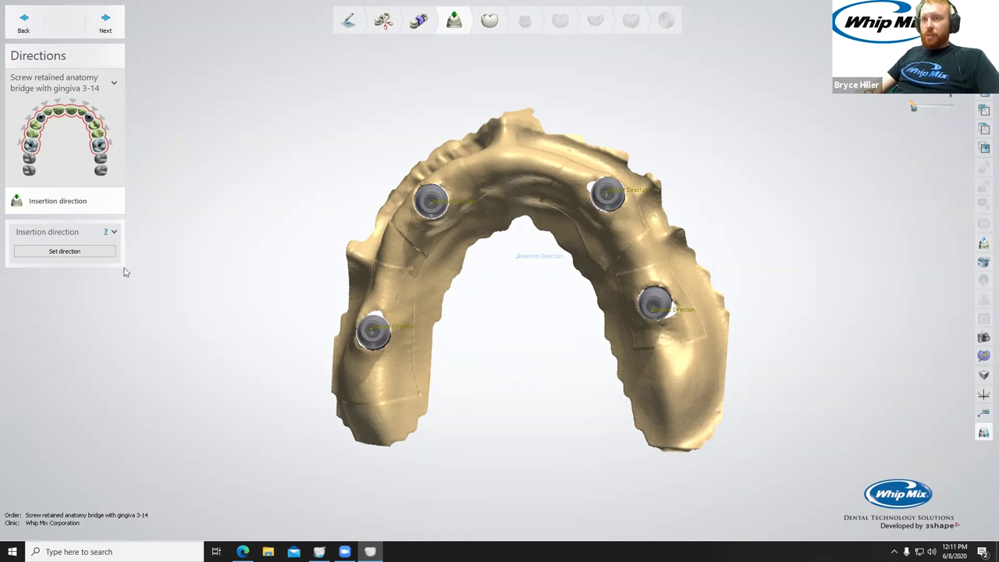
{"action": "left_click", "coordinate": [81, 253]}
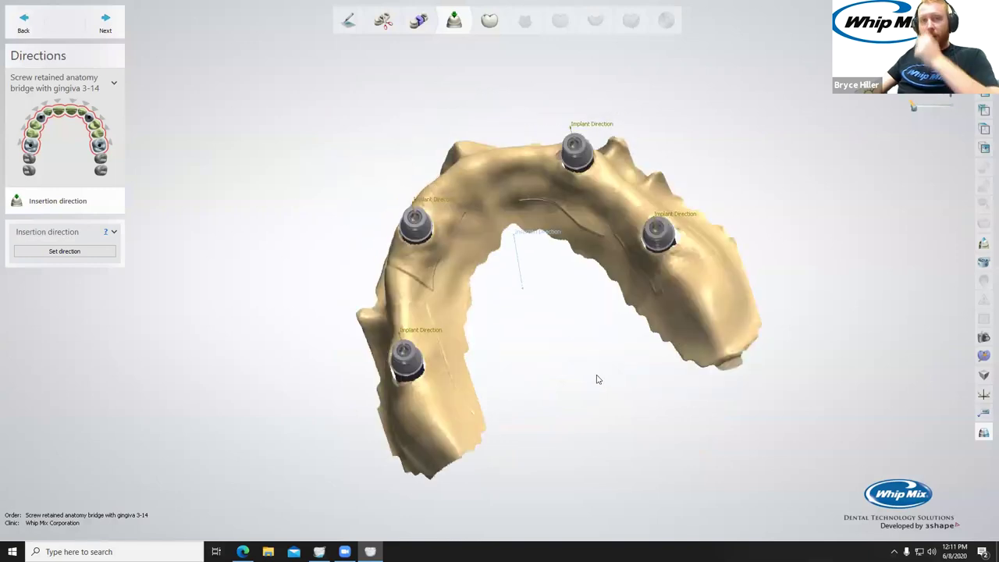
{"action": "right_click_drag", "start_coordinate": [524, 363], "coordinate": [523, 417]}
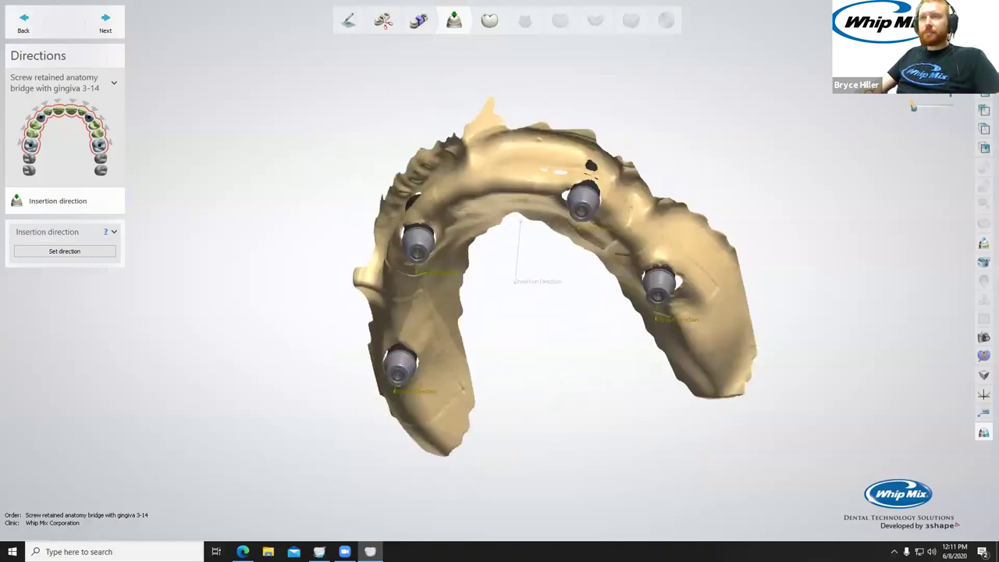
{"action": "left_click", "coordinate": [107, 31]}
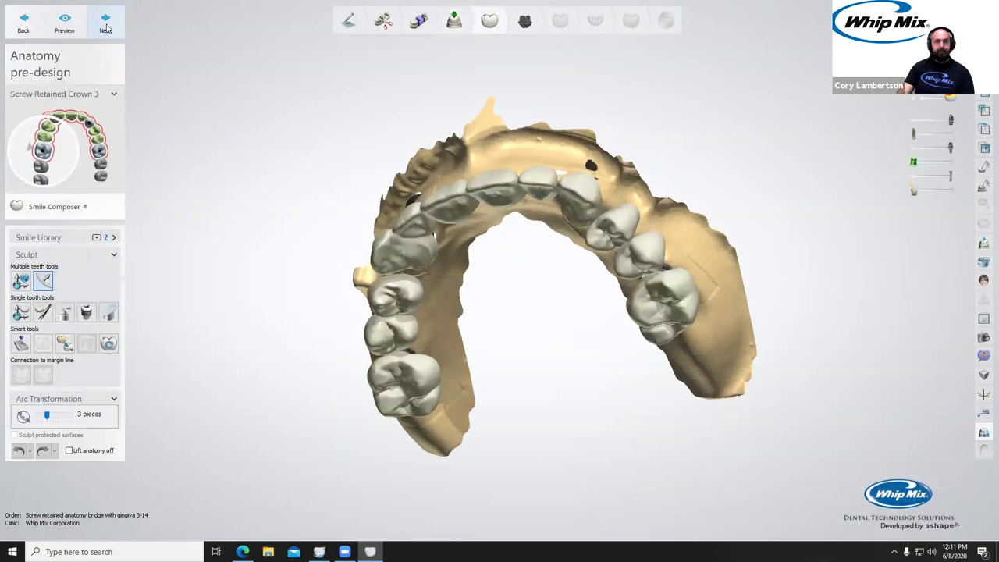
Try repositioning the default library teeth individually around Screw Retained Crown 3, Crown Pontic 4 and Screw Retained Crown 6.
{"action": "right_click_drag", "start_coordinate": [435, 199], "coordinate": [418, 186]}
{"action": "scroll", "coordinate": [418, 183], "scroll_direction": "up", "scroll_amount": 3}
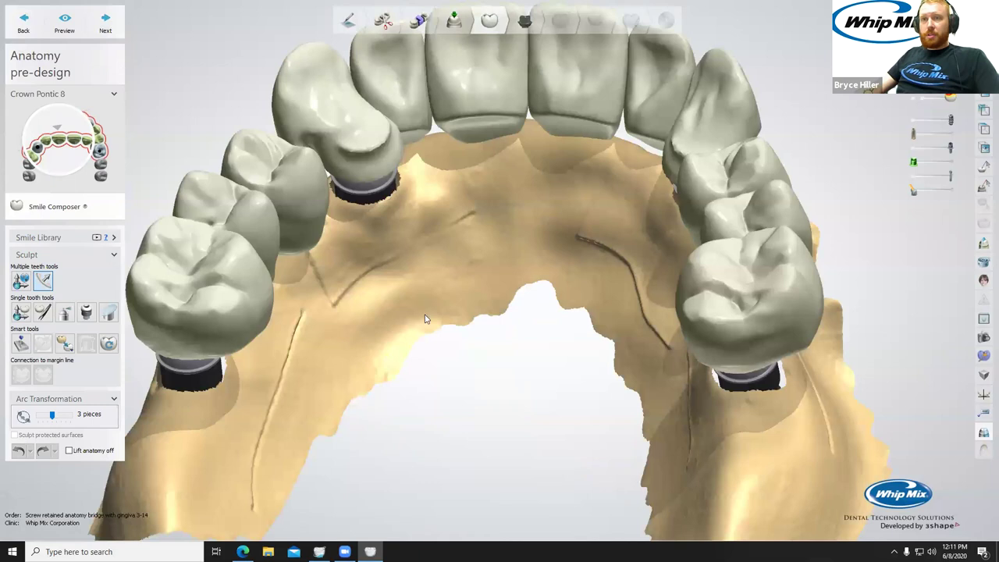
{"action": "right_click_drag", "start_coordinate": [426, 315], "coordinate": [425, 314]}
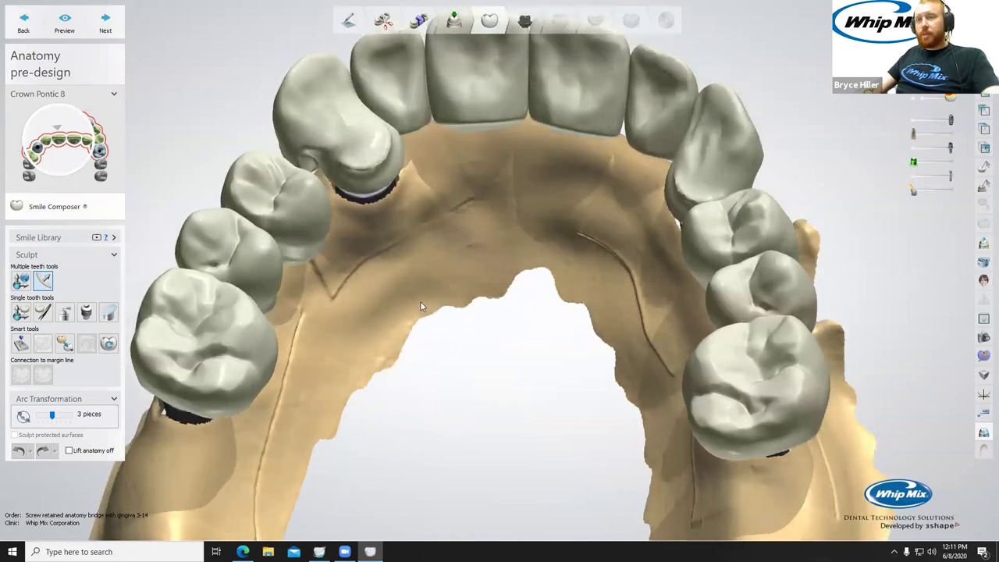
{"action": "left_click", "coordinate": [20, 313]}
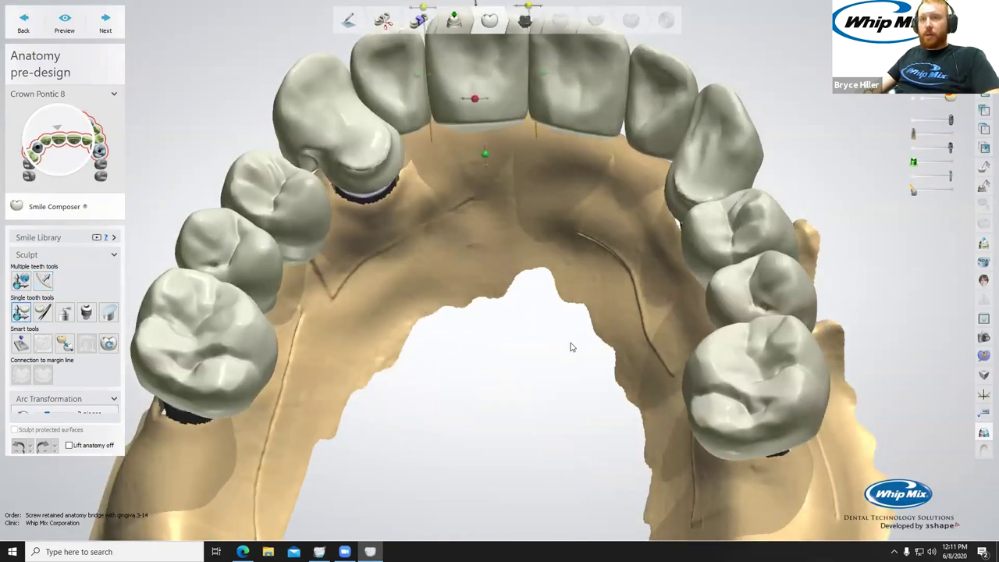
{"action": "left_click", "coordinate": [245, 353]}
{"action": "right_click_drag", "start_coordinate": [245, 353], "coordinate": [257, 279]}
{"action": "left_click", "coordinate": [256, 279]}
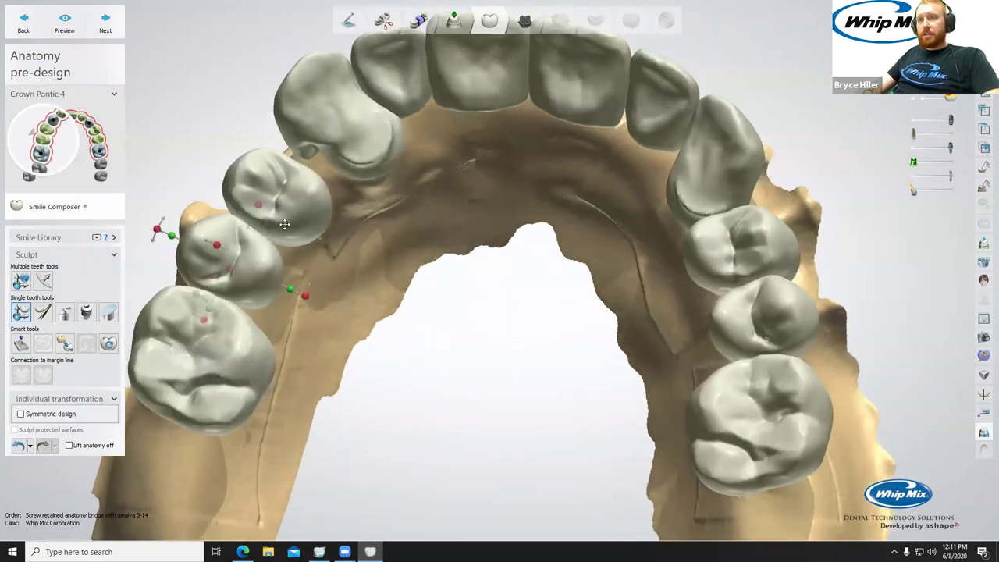
{"action": "right_click_drag", "start_coordinate": [352, 227], "coordinate": [332, 151]}
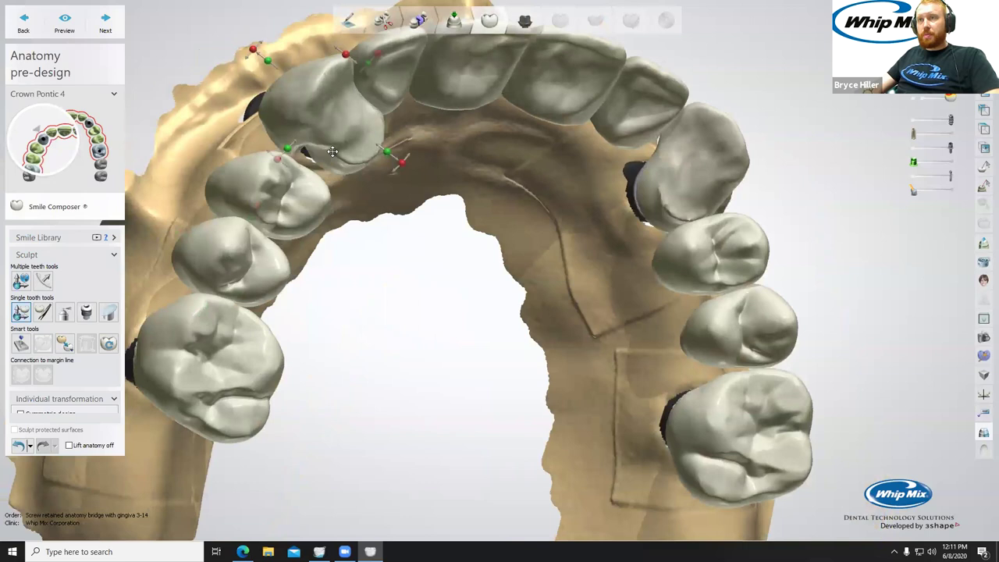
{"action": "right_click_drag", "start_coordinate": [383, 193], "coordinate": [341, 196]}
Try resetting the design of all teeth, and undo the tooth changes made so far.
{"action": "left_click", "coordinate": [108, 344]}
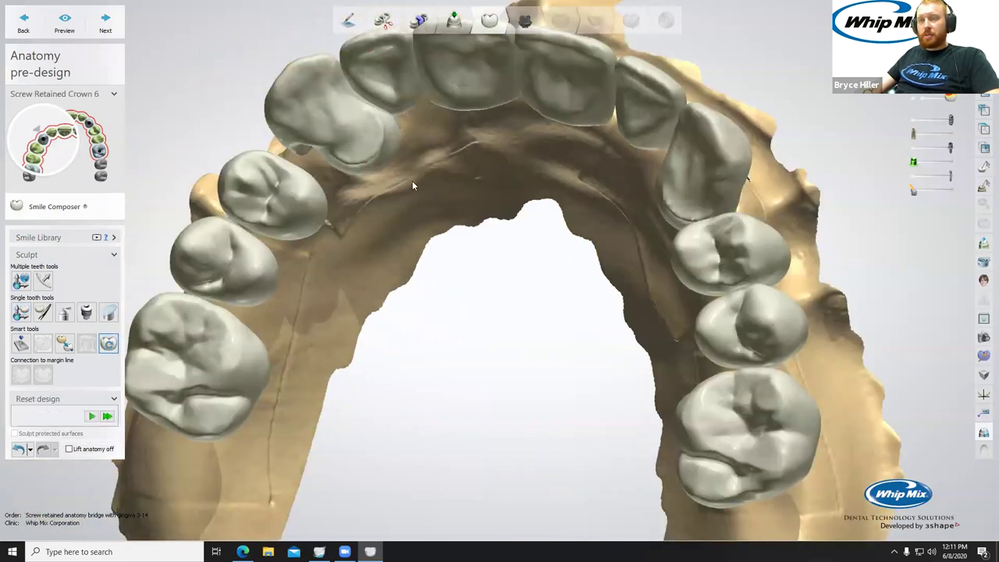
{"action": "left_click", "coordinate": [107, 416]}
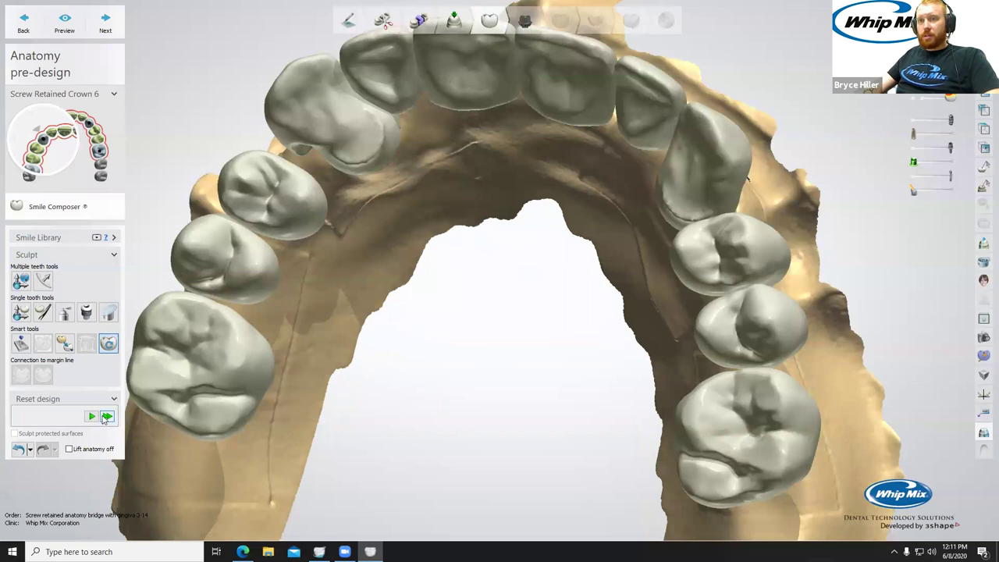
{"action": "right_click_drag", "start_coordinate": [391, 332], "coordinate": [358, 181]}
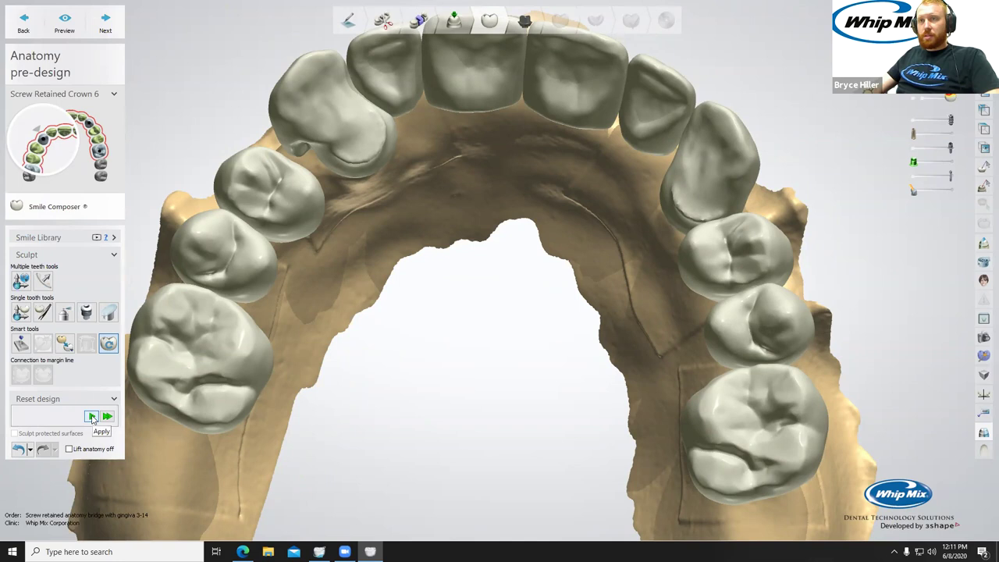
{"action": "left_click", "coordinate": [30, 449]}
{"action": "left_click", "coordinate": [47, 504]}
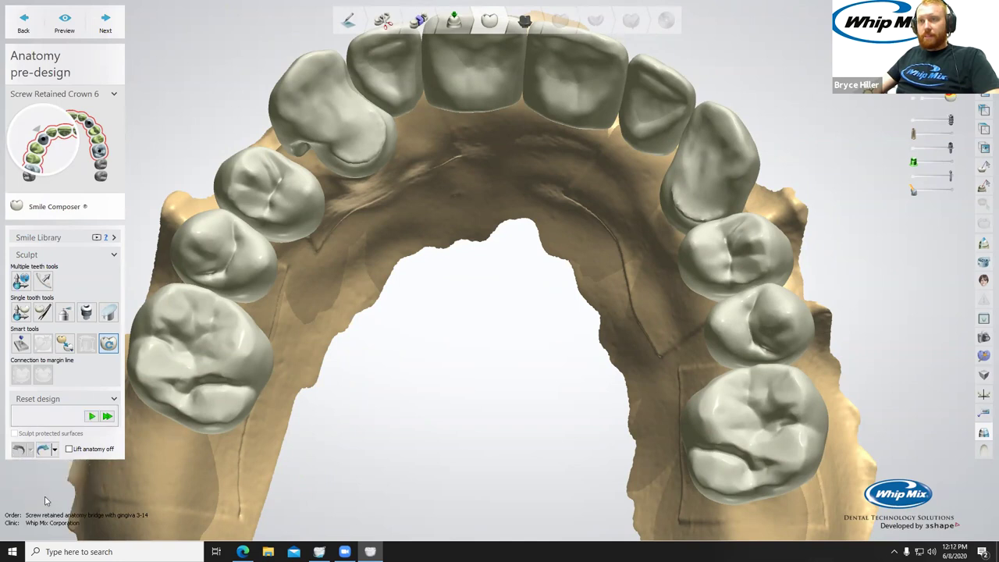
Replace the smile library of the bridge with Matt Roberts improved Library for both the anterior and posterior teeth.
{"action": "scroll", "coordinate": [557, 269], "scroll_direction": "down", "scroll_amount": 3}
{"action": "mouse_move", "coordinate": [566, 246]}
{"action": "right_mouse_down"}
{"action": "mouse_move", "coordinate": [575, 200]}
{"action": "mouse_move", "coordinate": [566, 251]}
{"action": "right_mouse_up"}
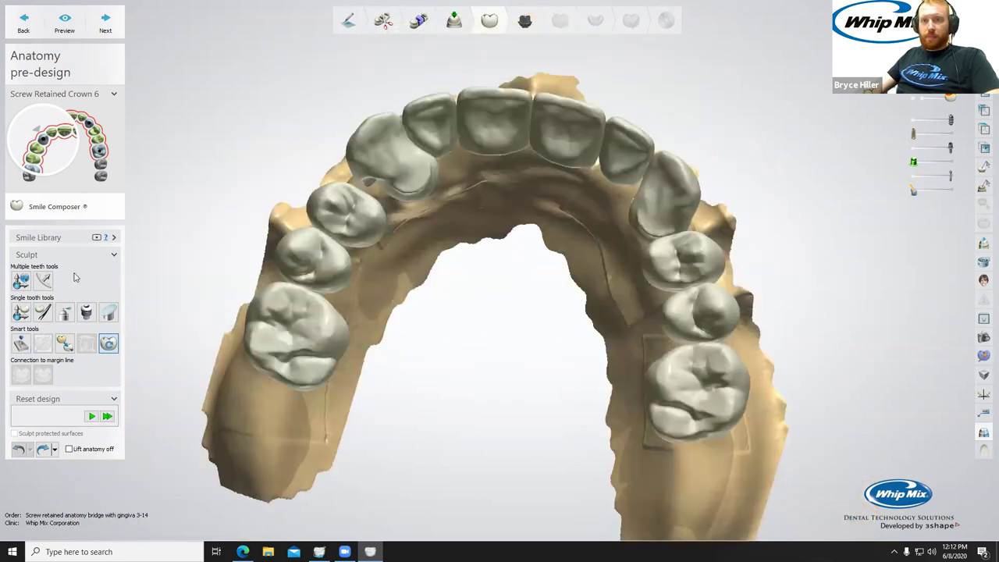
{"action": "left_click", "coordinate": [54, 243]}
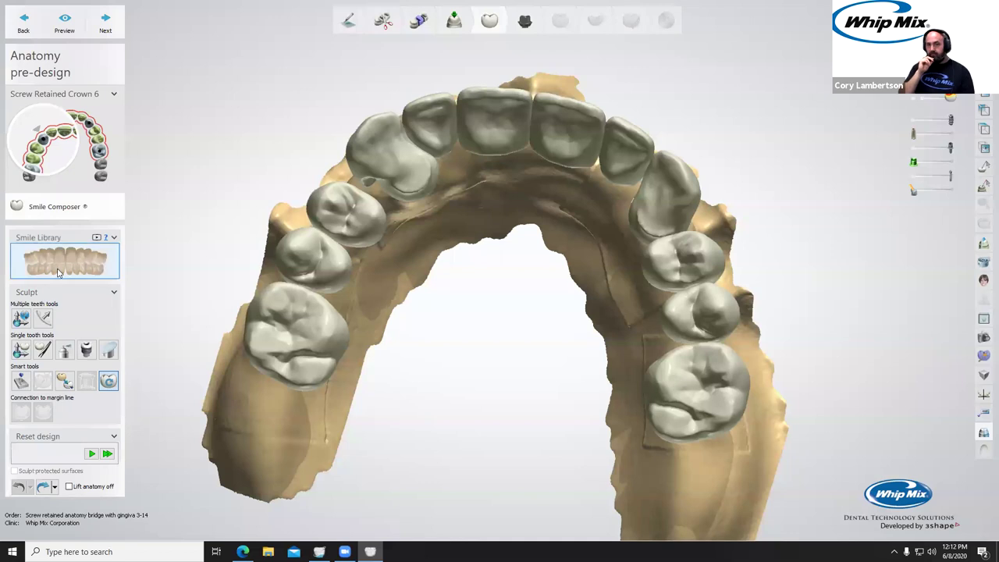
{"action": "left_click", "coordinate": [63, 264]}
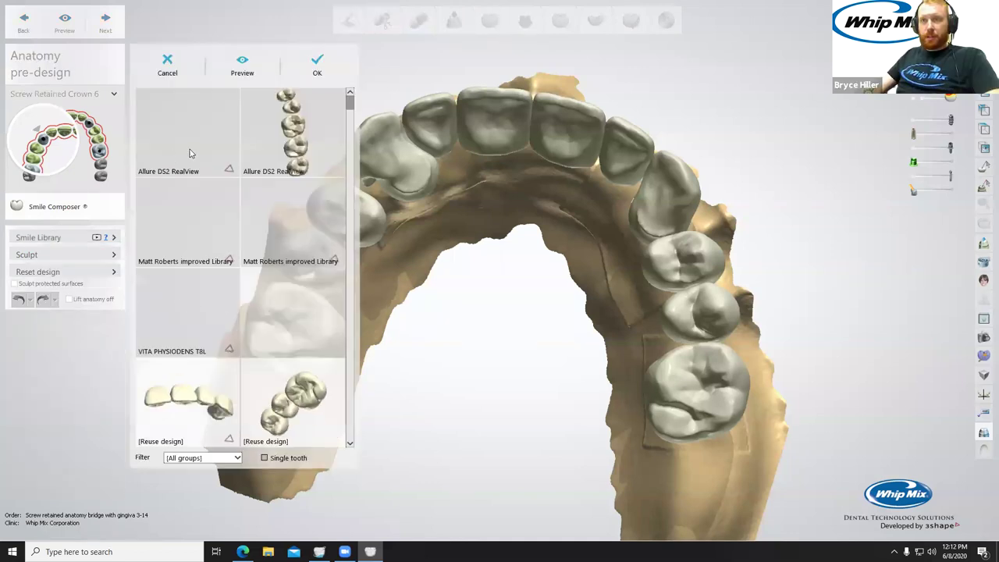
{"action": "left_click", "coordinate": [292, 120]}
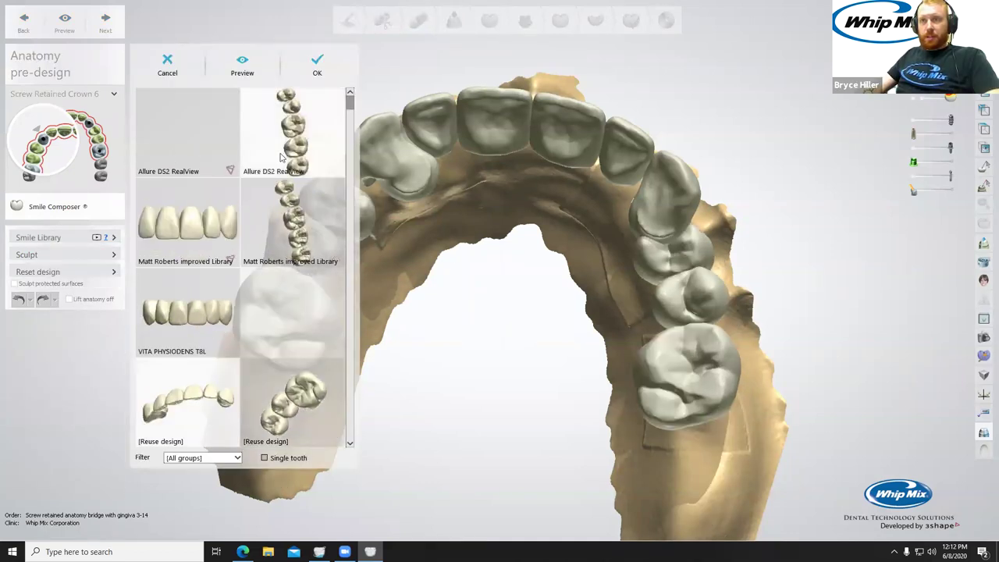
{"action": "left_click", "coordinate": [188, 225]}
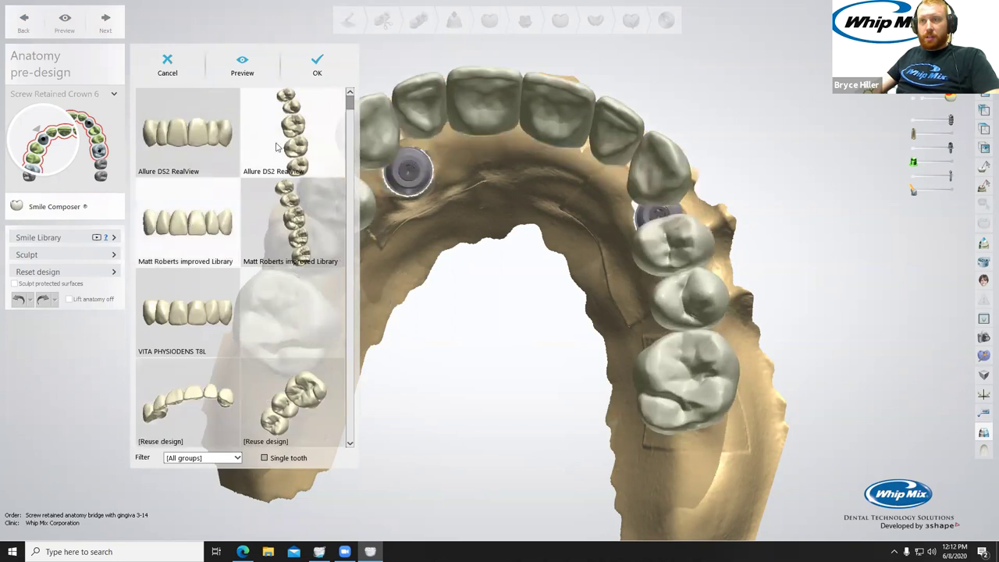
{"action": "left_click", "coordinate": [289, 234]}
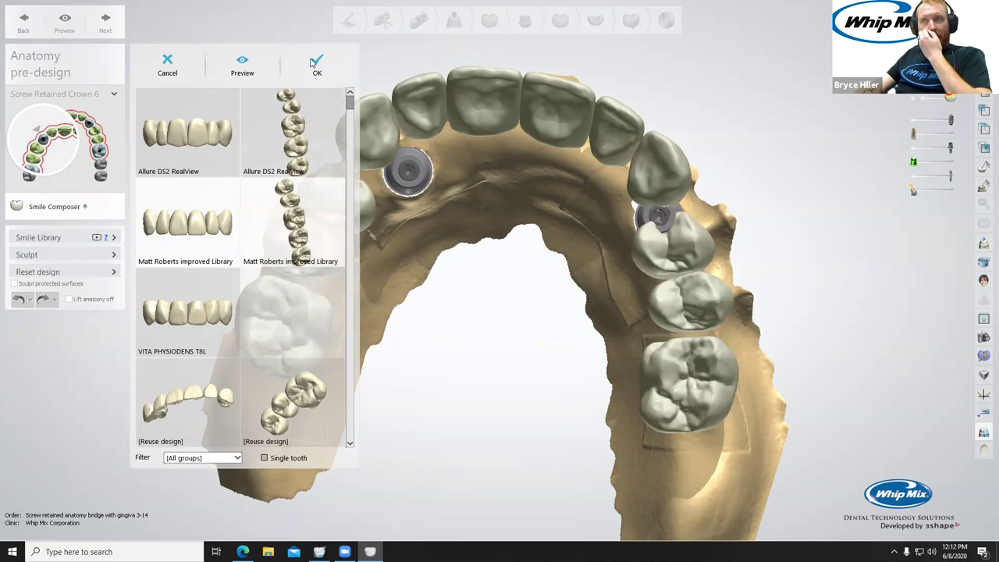
{"action": "left_click", "coordinate": [314, 63]}
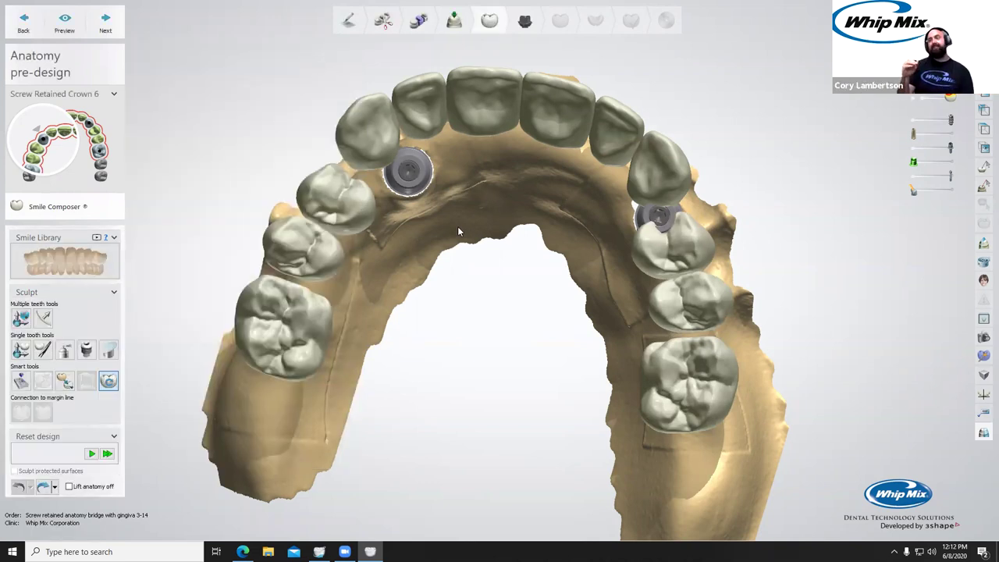
Reposition Screw Retained Crown 3 over its implant using individual tooth transformation.
{"action": "scroll", "coordinate": [439, 238], "scroll_direction": "up", "scroll_amount": 2}
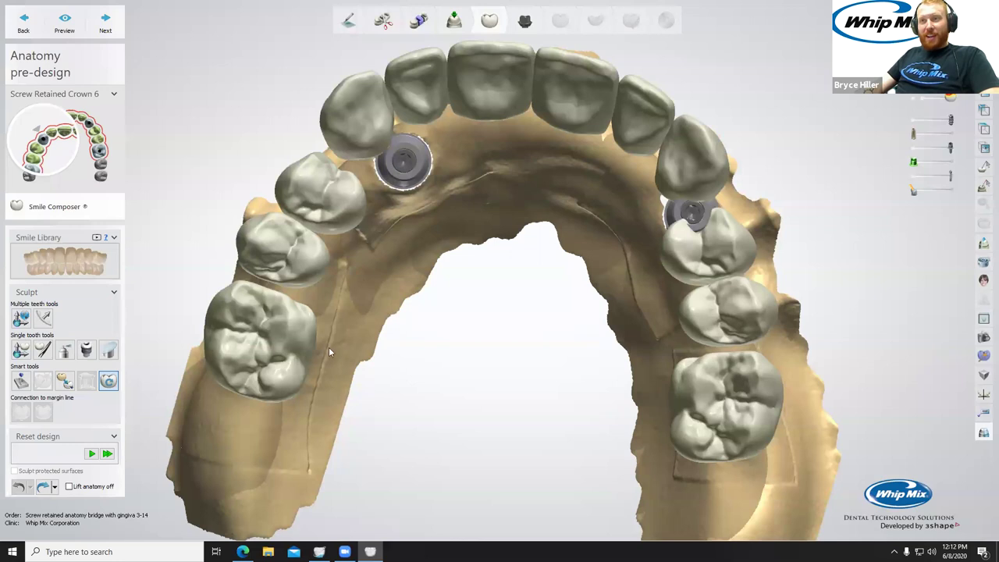
{"action": "left_click", "coordinate": [284, 254]}
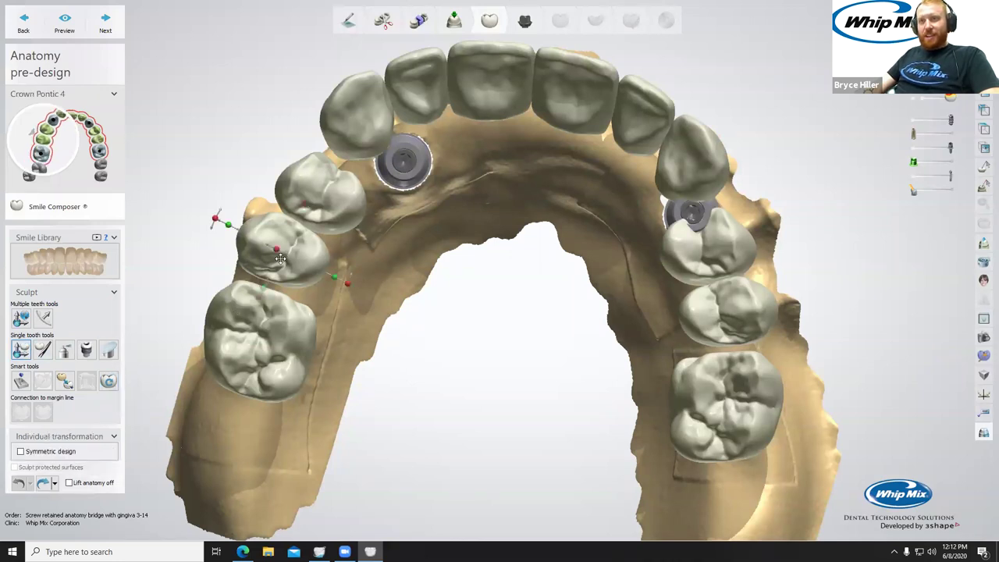
{"action": "left_click", "coordinate": [325, 215]}
{"action": "right_click_drag", "start_coordinate": [326, 214], "coordinate": [301, 256]}
{"action": "left_click", "coordinate": [332, 256]}
{"action": "left_click_drag", "start_coordinate": [333, 256], "coordinate": [334, 274]}
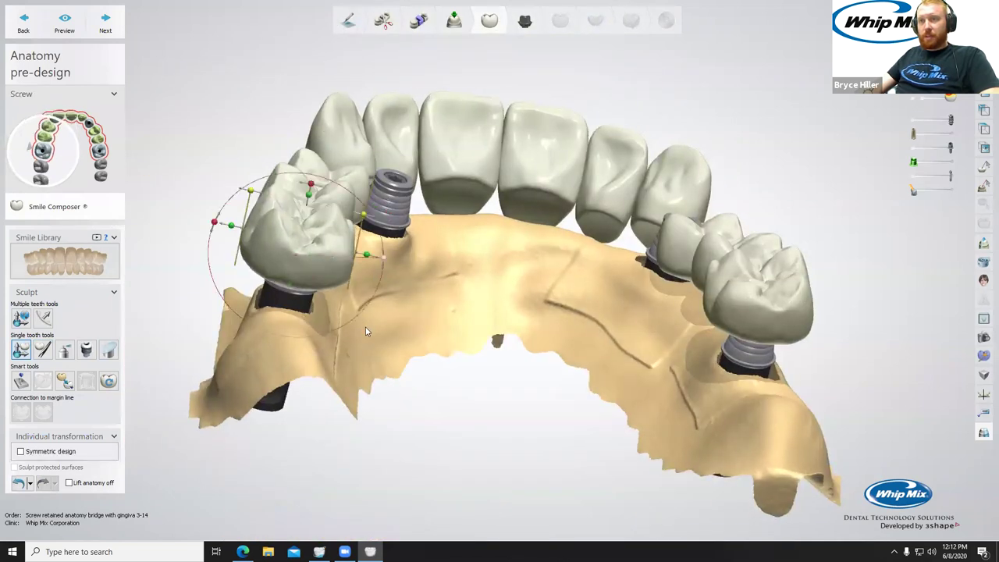
Adjust the position of Screw Retained Crown 6 relative to its implant, working from both the lingual and occlusal views.
{"action": "right_click_drag", "start_coordinate": [367, 332], "coordinate": [364, 323]}
{"action": "left_click", "coordinate": [341, 164]}
{"action": "right_click_drag", "start_coordinate": [341, 170], "coordinate": [330, 125]}
{"action": "left_click", "coordinate": [367, 104]}
{"action": "left_click_drag", "start_coordinate": [339, 130], "coordinate": [340, 120]}
{"action": "right_click_drag", "start_coordinate": [395, 149], "coordinate": [395, 165]}
{"action": "left_click_drag", "start_coordinate": [352, 44], "coordinate": [362, 42]}
{"action": "left_click_drag", "start_coordinate": [361, 107], "coordinate": [362, 103]}
{"action": "right_click_drag", "start_coordinate": [212, 65], "coordinate": [263, 108]}
{"action": "left_click_drag", "start_coordinate": [266, 144], "coordinate": [256, 144]}
{"action": "right_click_drag", "start_coordinate": [272, 150], "coordinate": [374, 162]}
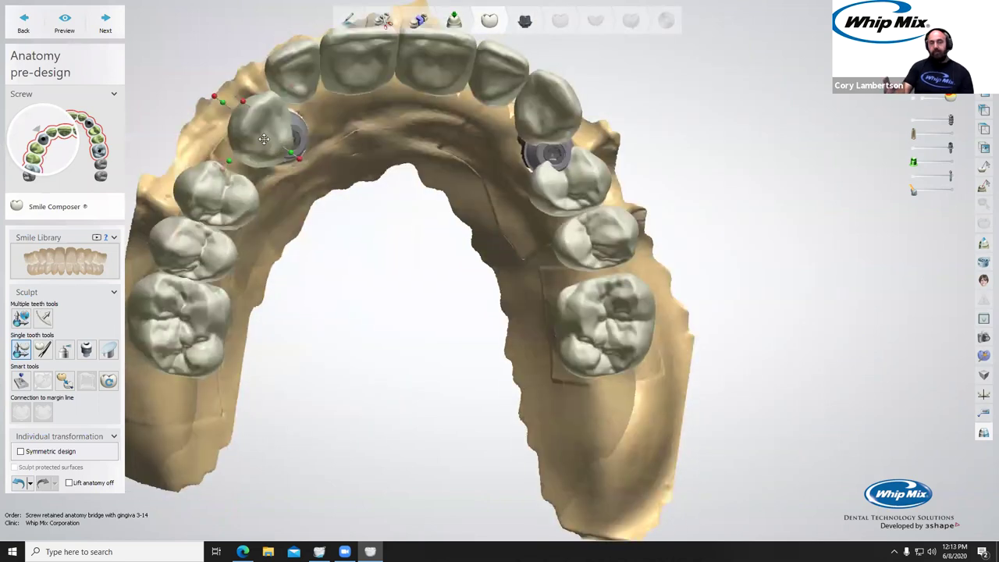
Reposition Crown Pontics 5 and 4 and Screw Retained Crown 3 forward along the ridge to follow Screw Retained Crown 6.
{"action": "left_click", "coordinate": [222, 201]}
{"action": "left_click_drag", "start_coordinate": [222, 203], "coordinate": [229, 202]}
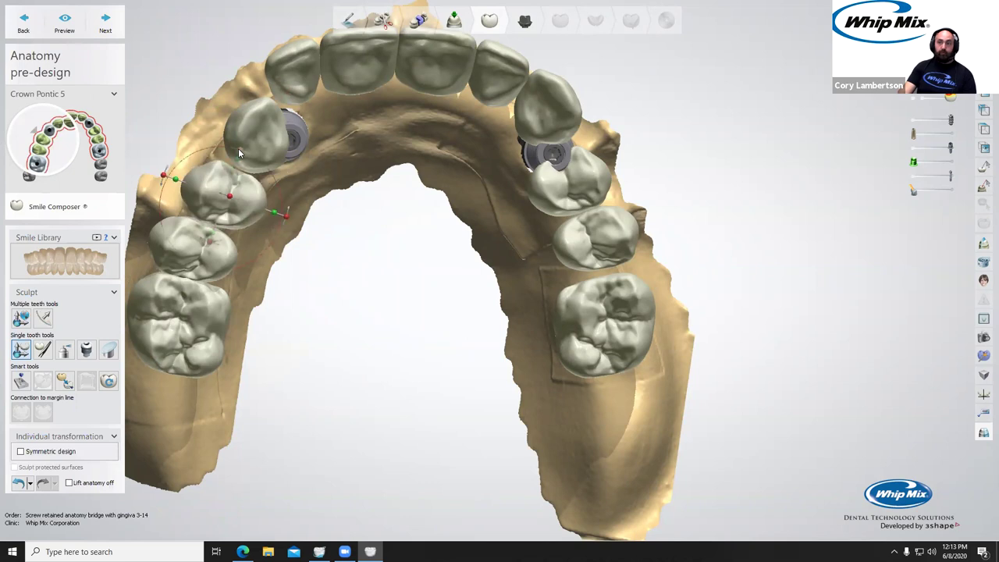
{"action": "left_click_drag", "start_coordinate": [239, 150], "coordinate": [243, 148]}
{"action": "left_click_drag", "start_coordinate": [244, 204], "coordinate": [246, 201]}
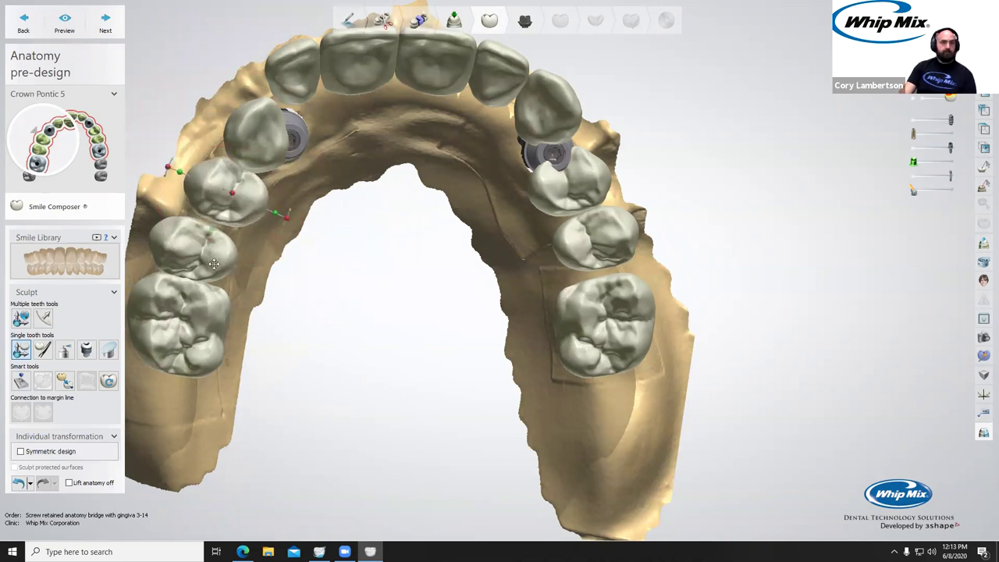
{"action": "left_click", "coordinate": [205, 312]}
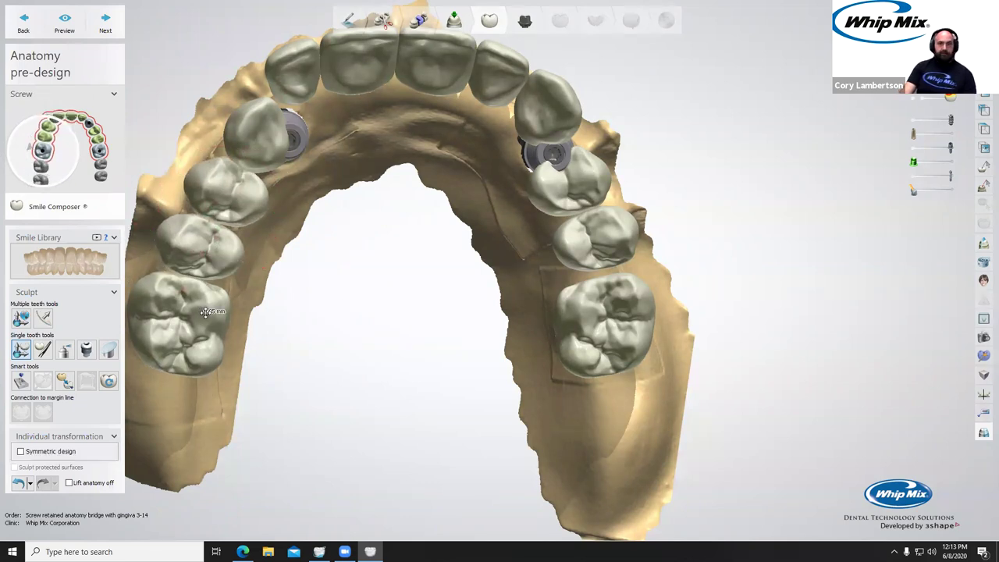
{"action": "left_click", "coordinate": [205, 311]}
Nudge Crown Pontic 7 slightly toward Crown Pontic 8.
{"action": "left_click", "coordinate": [293, 81]}
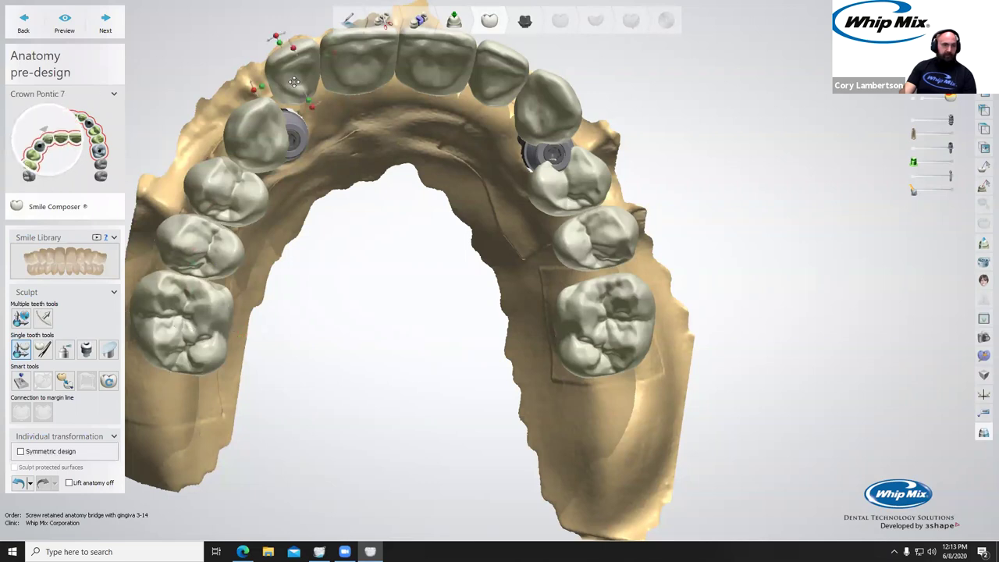
{"action": "mouse_move", "coordinate": [423, 107]}
{"action": "right_mouse_down"}
{"action": "mouse_move", "coordinate": [424, 135]}
{"action": "mouse_move", "coordinate": [421, 104]}
{"action": "right_mouse_up"}
{"action": "middle_click_drag", "start_coordinate": [404, 186], "coordinate": [405, 194]}
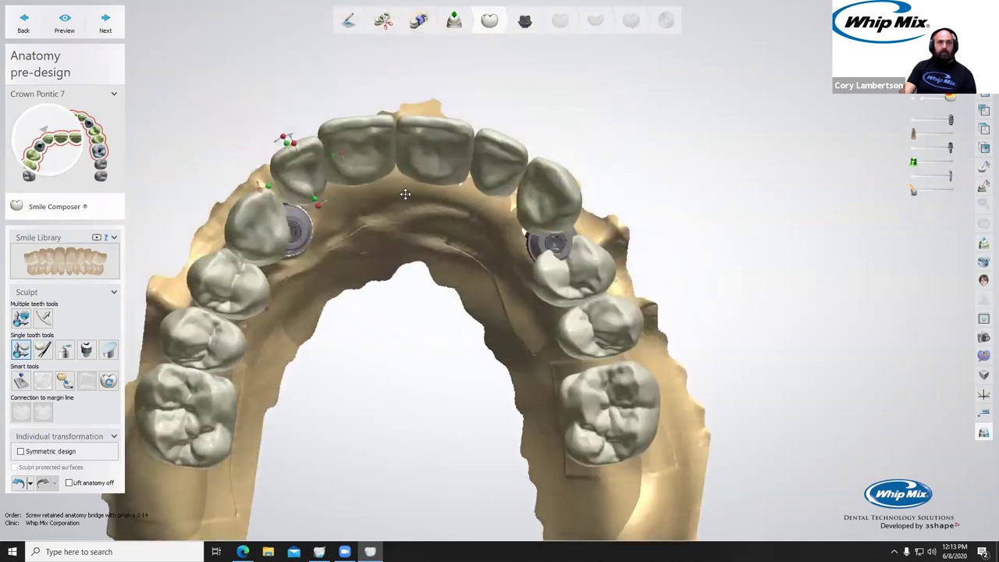
Reposition Screw Retained Crown 14 and Crown Pontics 13 and 12 along the ridge, and move Screw Retained Crown 11 over its implant.
{"action": "left_click", "coordinate": [626, 387]}
{"action": "mouse_move", "coordinate": [646, 460]}
{"action": "right_mouse_down"}
{"action": "mouse_move", "coordinate": [542, 453]}
{"action": "mouse_move", "coordinate": [641, 456]}
{"action": "right_mouse_up"}
{"action": "right_click_drag", "start_coordinate": [454, 233], "coordinate": [421, 294]}
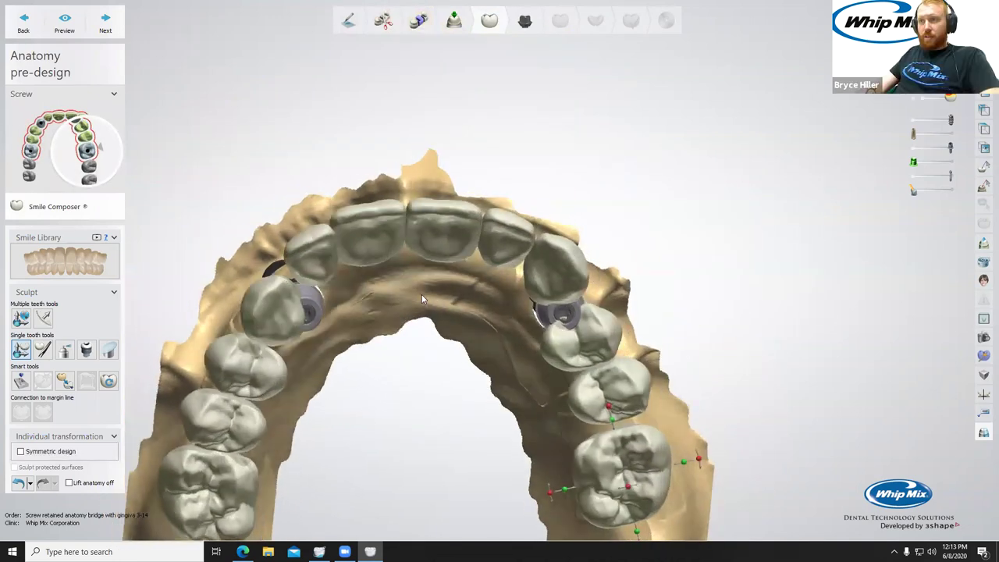
{"action": "left_click", "coordinate": [631, 401]}
{"action": "left_click", "coordinate": [602, 343]}
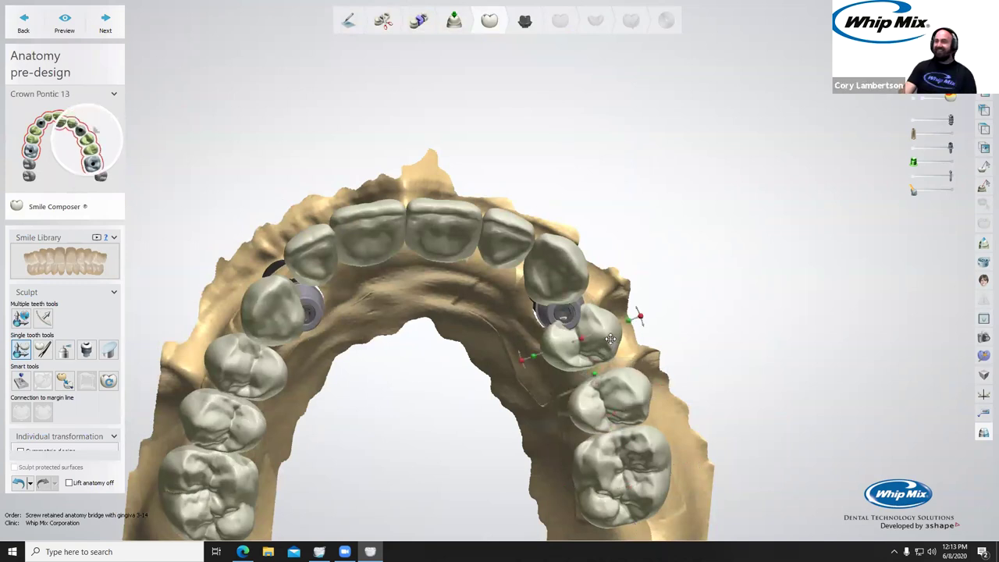
{"action": "left_click", "coordinate": [585, 288]}
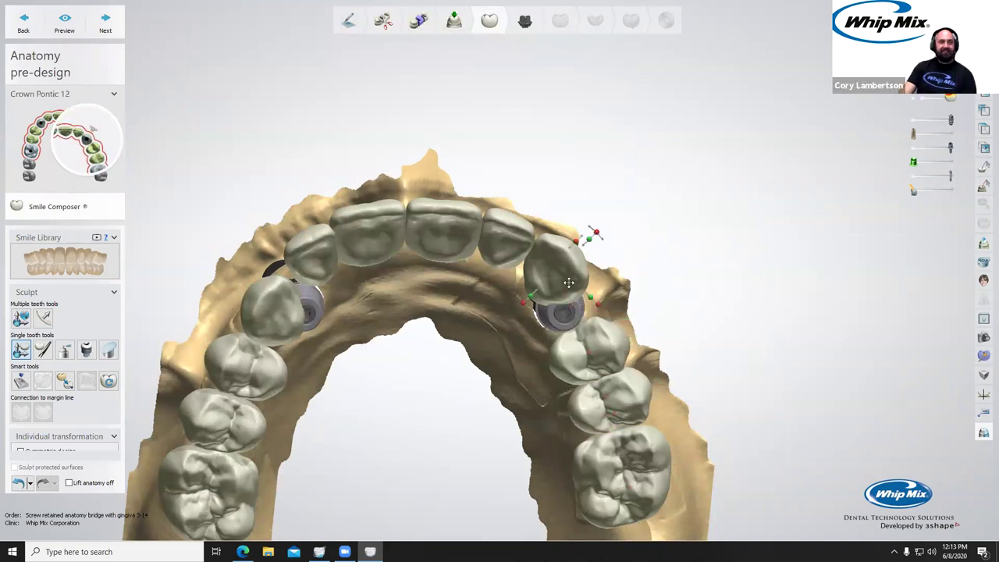
{"action": "left_click_drag", "start_coordinate": [560, 278], "coordinate": [569, 300]}
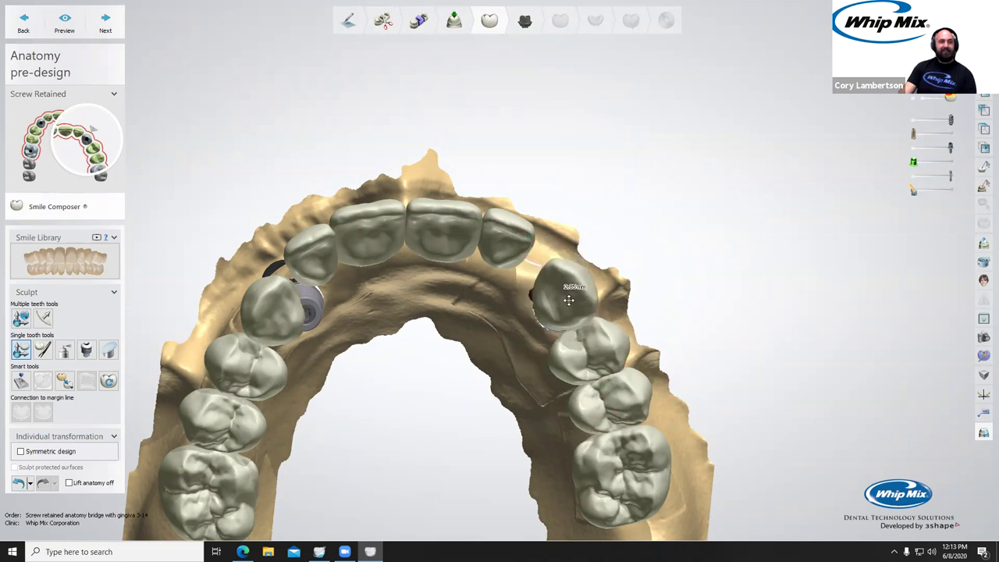
Reposition Crown Pontics 10, 9, 8 and 7 along the front of the arch to close the gaps between them.
{"action": "left_click", "coordinate": [518, 230]}
{"action": "left_click_drag", "start_coordinate": [517, 229], "coordinate": [522, 242]}
{"action": "left_click", "coordinate": [445, 224]}
{"action": "left_click_drag", "start_coordinate": [446, 224], "coordinate": [455, 226]}
{"action": "left_click", "coordinate": [387, 226]}
{"action": "left_click_drag", "start_coordinate": [384, 241], "coordinate": [390, 230]}
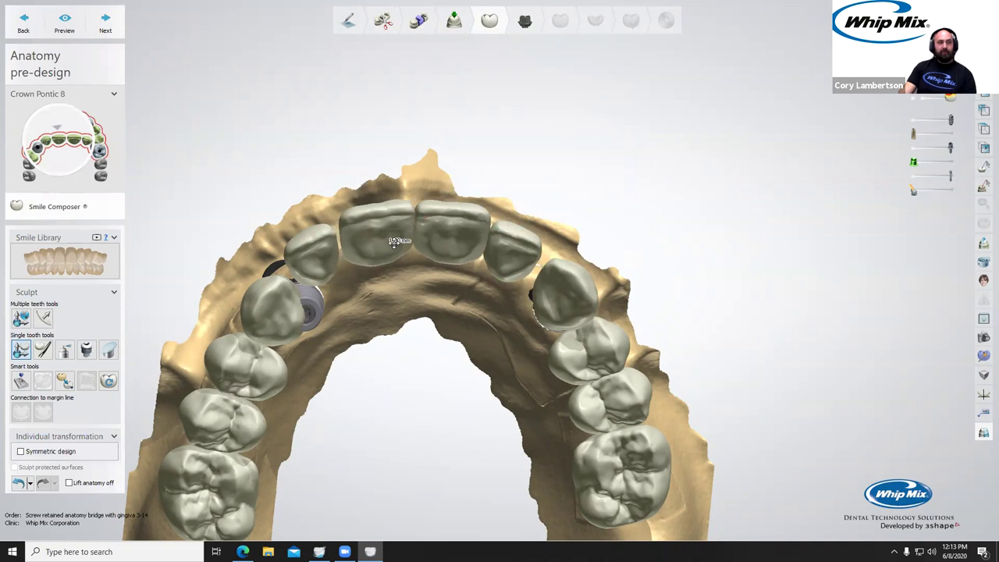
{"action": "left_click", "coordinate": [328, 263]}
{"action": "left_click_drag", "start_coordinate": [328, 263], "coordinate": [332, 266]}
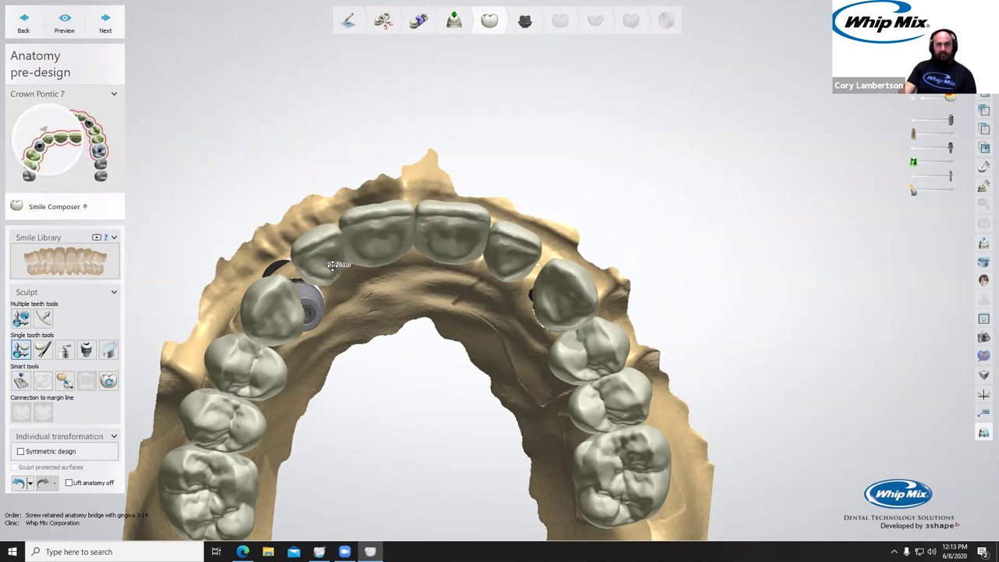
Tilt Screw Retained Crown 6 slightly over its implant from the lingual view.
{"action": "left_click", "coordinate": [300, 313]}
{"action": "right_click_drag", "start_coordinate": [327, 377], "coordinate": [277, 304]}
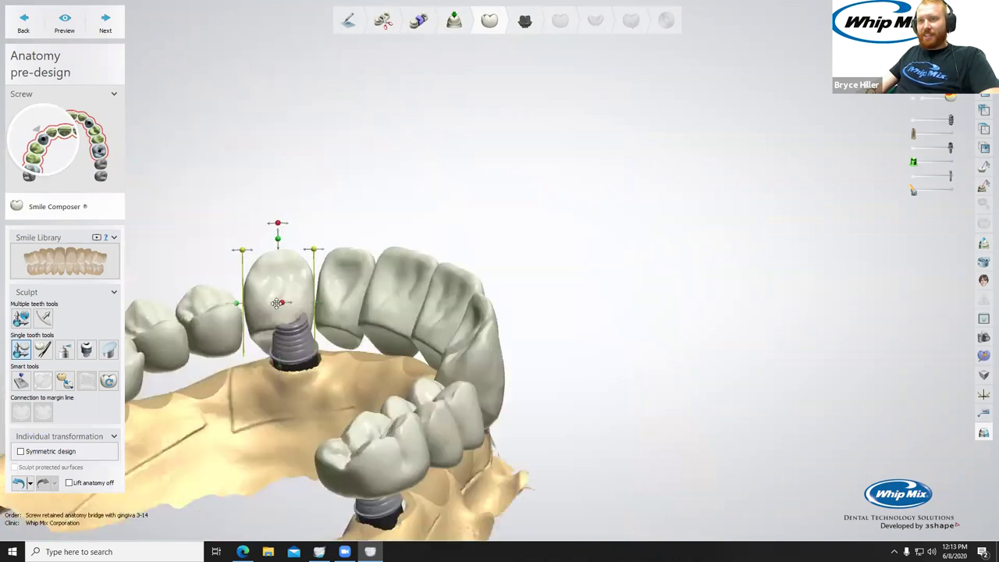
{"action": "left_click_drag", "start_coordinate": [278, 228], "coordinate": [276, 227]}
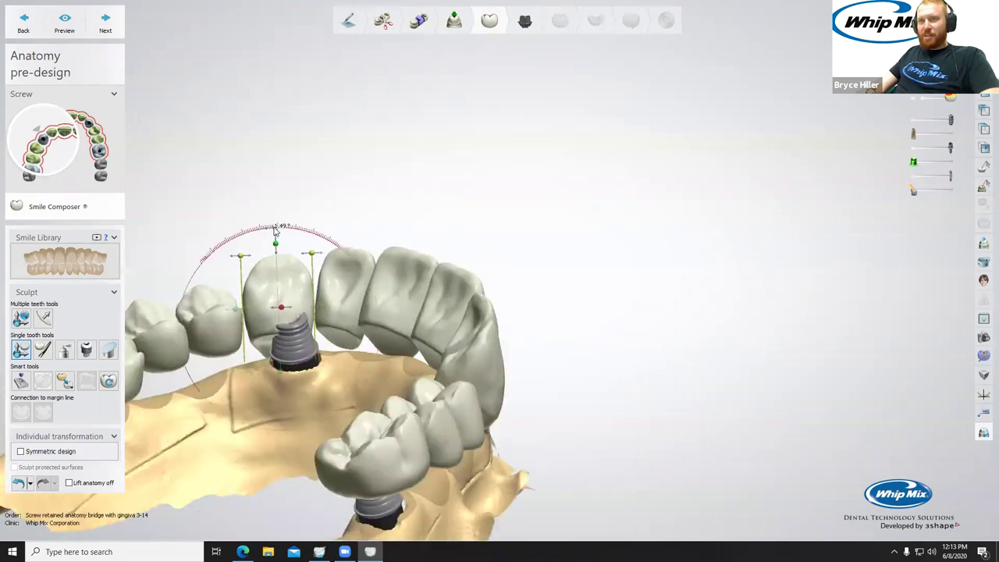
Fine-tune Crown Pontics 5 and 7 on either side of Screw Retained Crown 6, adjusting angulation and position.
{"action": "left_click", "coordinate": [217, 318]}
{"action": "right_click_drag", "start_coordinate": [250, 320], "coordinate": [346, 248]}
{"action": "left_click_drag", "start_coordinate": [339, 215], "coordinate": [333, 214]}
{"action": "left_click_drag", "start_coordinate": [337, 270], "coordinate": [336, 275]}
Nudge Screw Retained Crown 11 from the facial side and check its fit over the implant from the lingual side.
{"action": "right_click_drag", "start_coordinate": [517, 311], "coordinate": [524, 405]}
{"action": "scroll", "coordinate": [524, 405], "scroll_direction": "down", "scroll_amount": 4}
{"action": "mouse_move", "coordinate": [525, 328]}
{"action": "right_mouse_down"}
{"action": "mouse_move", "coordinate": [553, 317]}
{"action": "mouse_move", "coordinate": [519, 316]}
{"action": "right_mouse_up"}
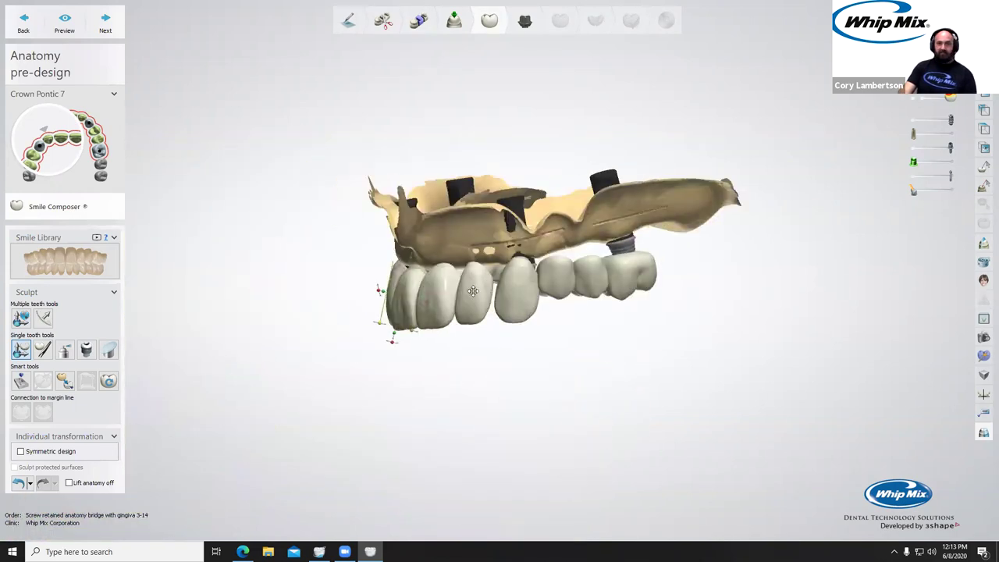
{"action": "scroll", "coordinate": [473, 291], "scroll_direction": "up", "scroll_amount": 8}
{"action": "scroll", "coordinate": [570, 312], "scroll_direction": "down", "scroll_amount": 3}
{"action": "left_click", "coordinate": [604, 319]}
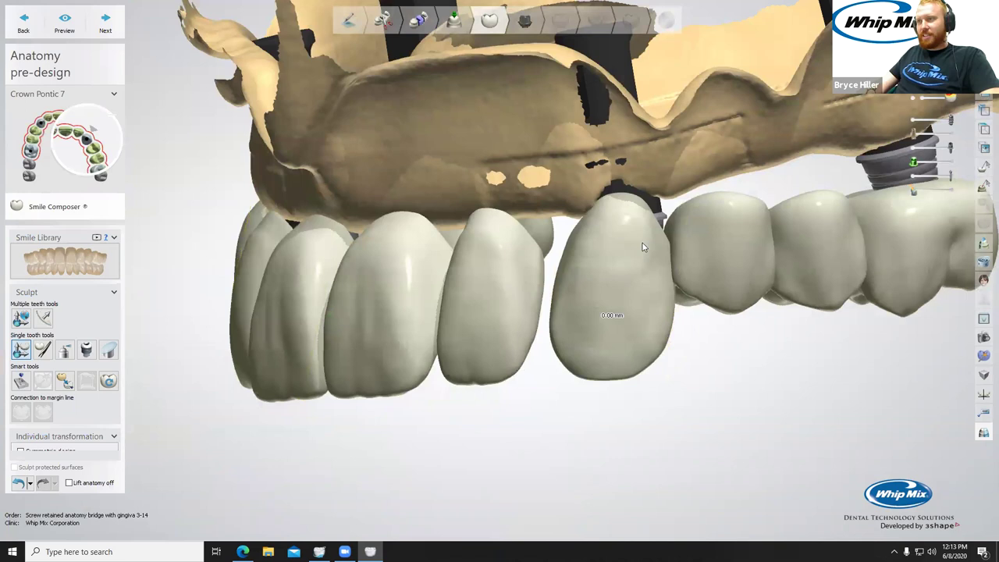
{"action": "right_click_drag", "start_coordinate": [643, 244], "coordinate": [646, 207]}
{"action": "right_click_drag", "start_coordinate": [679, 337], "coordinate": [663, 303]}
{"action": "middle_click_drag", "start_coordinate": [513, 253], "coordinate": [227, 84]}
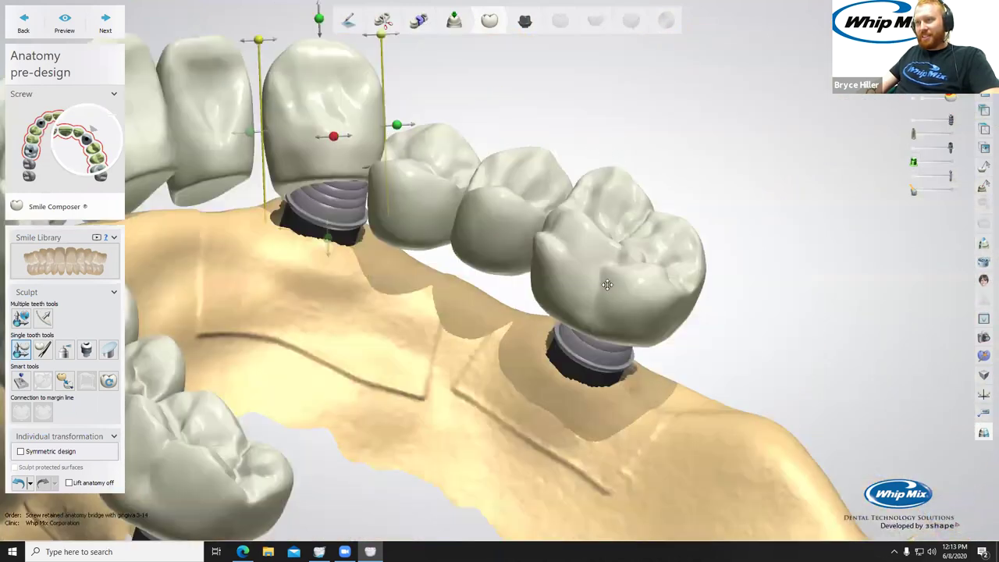
Center Screw Retained Crown 14 over its implant and shift Crown Pontics 13 and 12 back along the ridge toward it.
{"action": "left_click", "coordinate": [615, 287]}
{"action": "right_click_drag", "start_coordinate": [629, 362], "coordinate": [630, 421]}
{"action": "left_click_drag", "start_coordinate": [626, 313], "coordinate": [635, 326]}
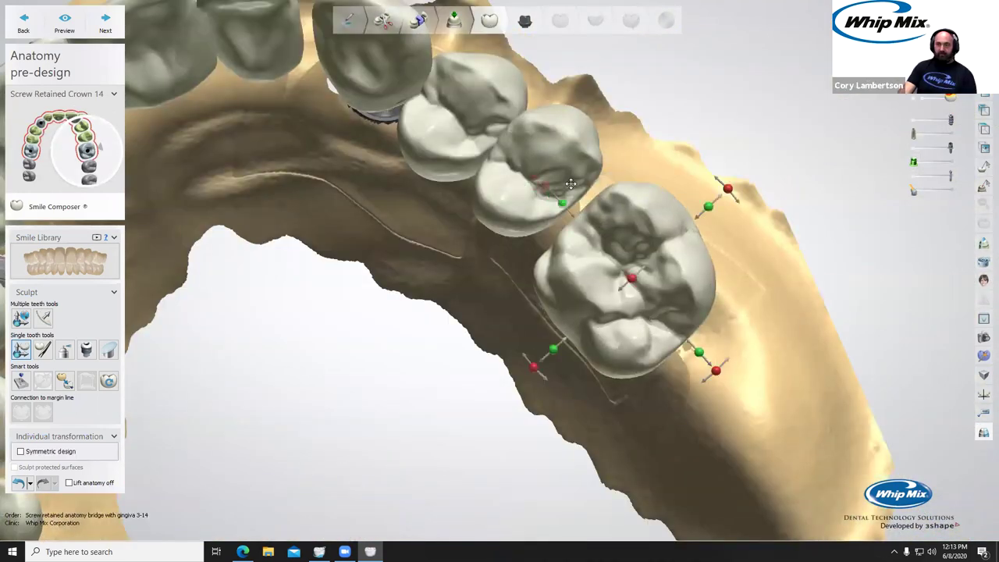
{"action": "left_click", "coordinate": [572, 162]}
{"action": "left_click_drag", "start_coordinate": [572, 162], "coordinate": [582, 171]}
{"action": "left_click", "coordinate": [492, 128]}
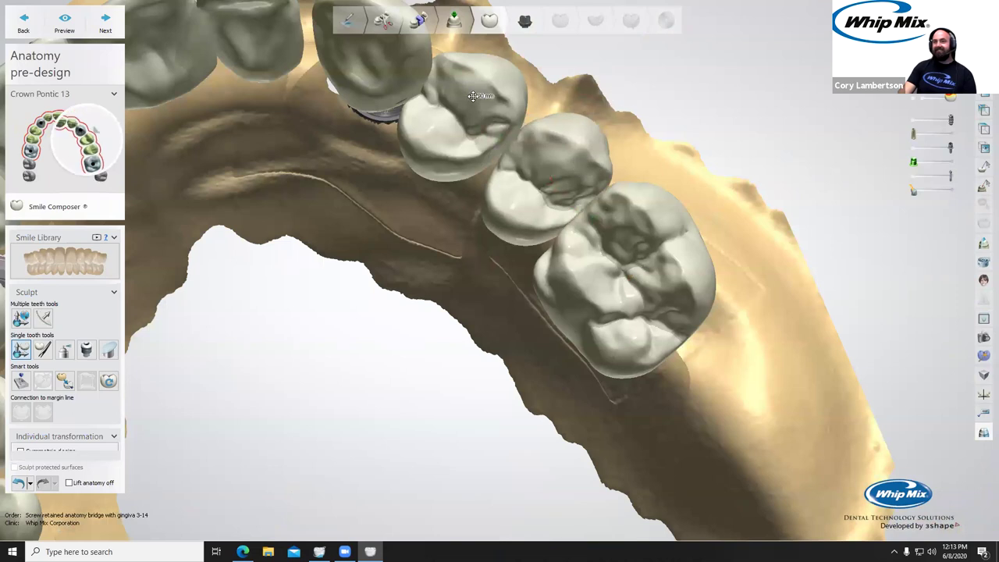
{"action": "middle_click_drag", "start_coordinate": [312, 144], "coordinate": [313, 187]}
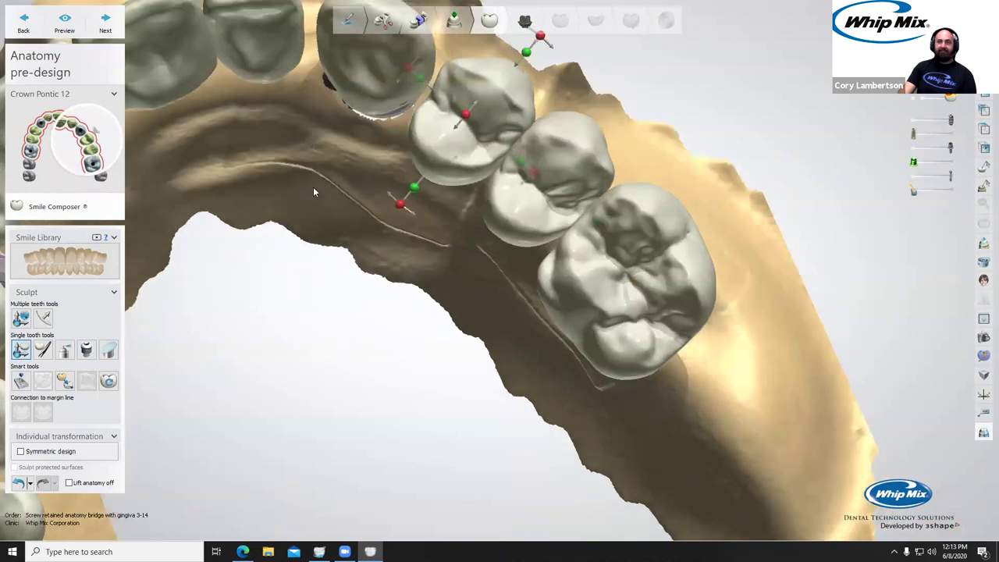
Move Screw Retained Crown 11 toward Crown Pontic 12 and widen Crown Pontic 10 to close the gap to Crown 11.
{"action": "left_click", "coordinate": [367, 126]}
{"action": "left_click_drag", "start_coordinate": [367, 126], "coordinate": [372, 125]}
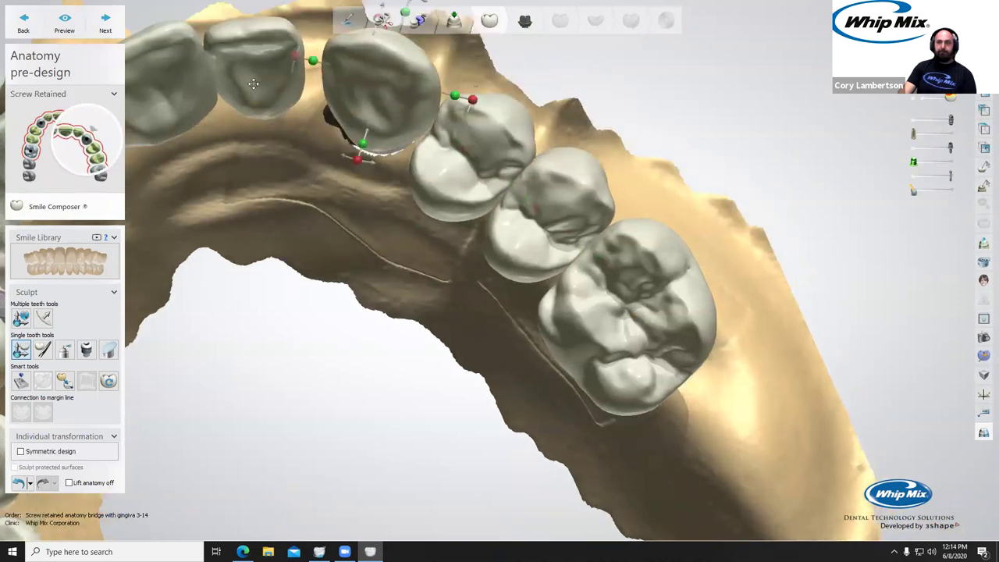
{"action": "left_click", "coordinate": [266, 128]}
{"action": "right_click_drag", "start_coordinate": [316, 123], "coordinate": [320, 84]}
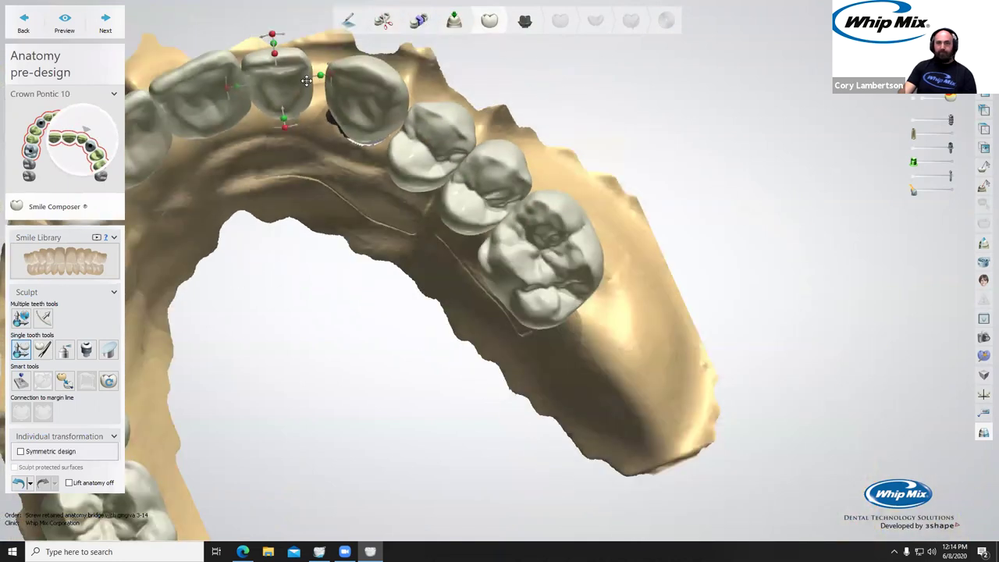
{"action": "left_click", "coordinate": [323, 84]}
{"action": "left_click_drag", "start_coordinate": [322, 80], "coordinate": [304, 91]}
{"action": "left_click", "coordinate": [301, 90]}
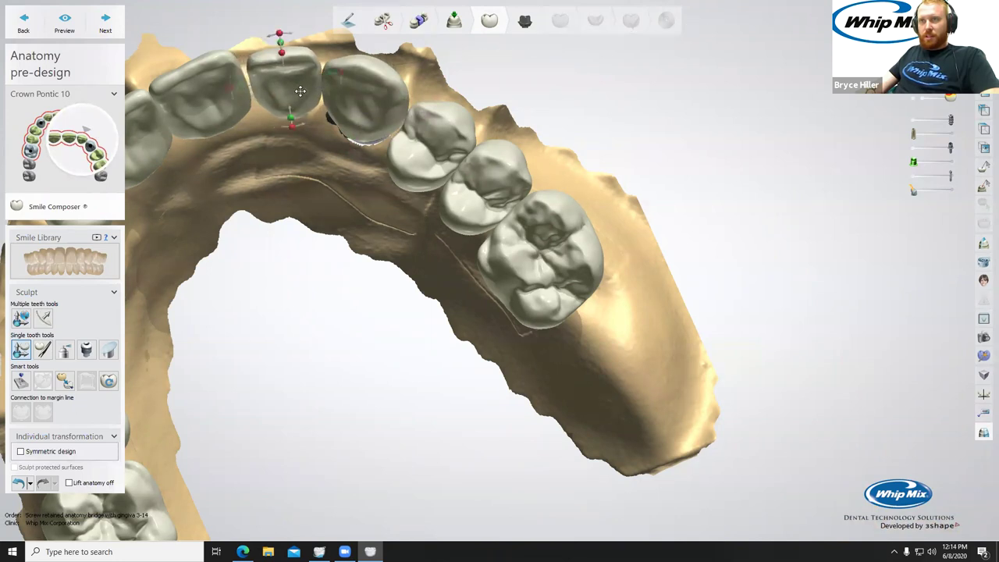
Adjust Crown Pontics 9 and 8 so the front teeth meet along the arch.
{"action": "left_click", "coordinate": [215, 96]}
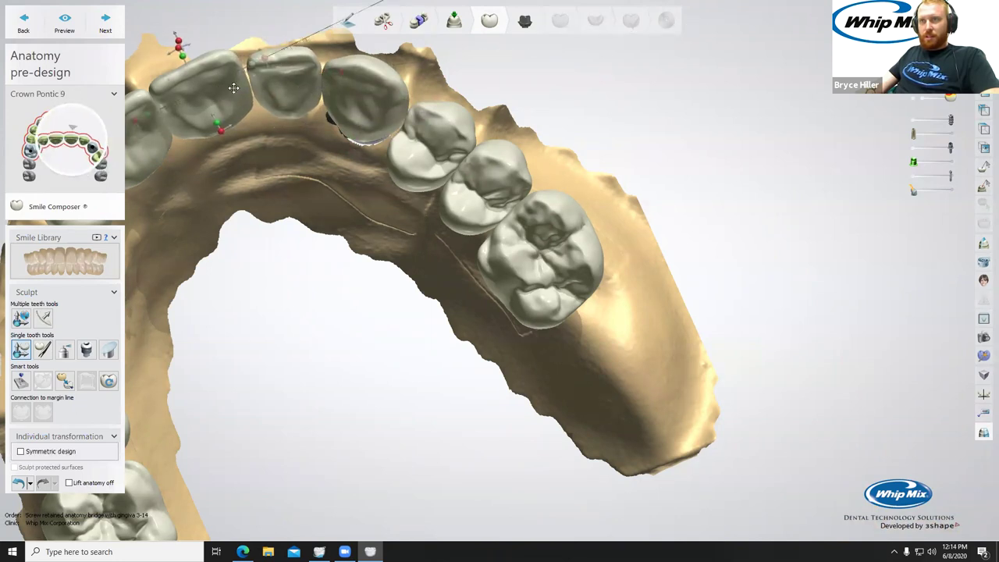
{"action": "left_click_drag", "start_coordinate": [233, 89], "coordinate": [234, 89]}
{"action": "scroll", "coordinate": [289, 181], "scroll_direction": "up", "scroll_amount": 2}
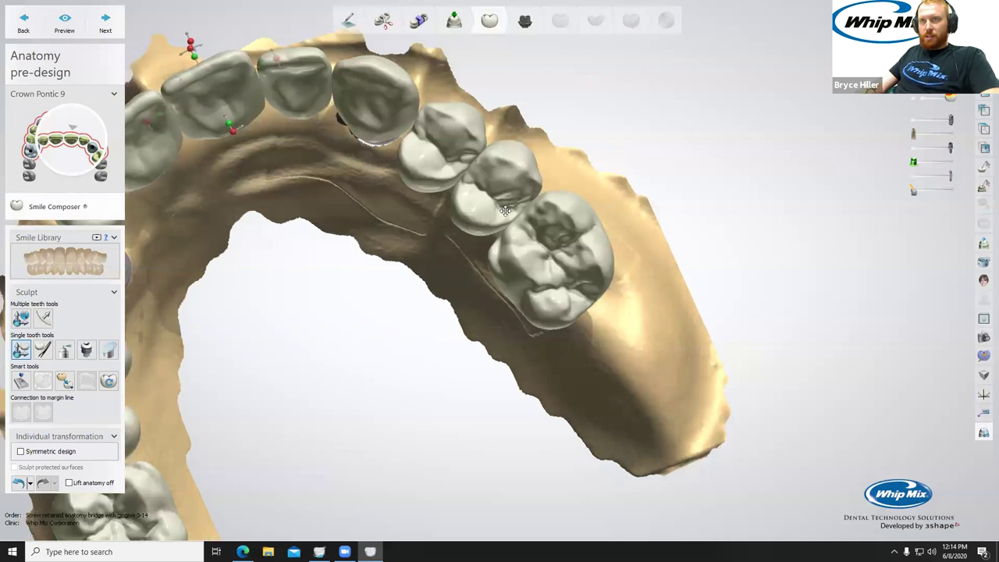
{"action": "middle_click_drag", "start_coordinate": [396, 210], "coordinate": [728, 237]}
{"action": "left_click", "coordinate": [502, 200]}
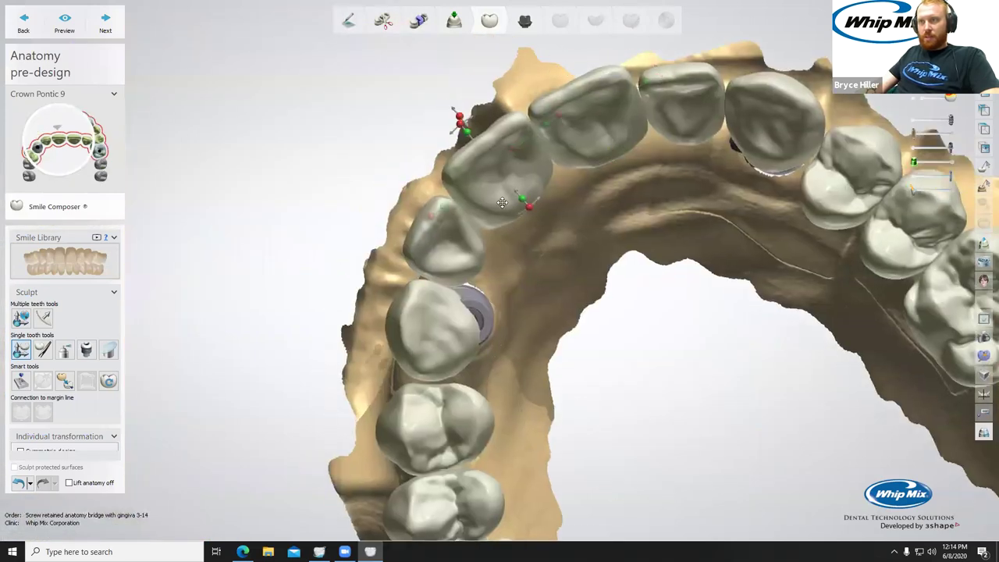
Fine-tune the positions of Screw Retained Crown 11 and Crown Pontic 10 from the facial side.
{"action": "scroll", "coordinate": [549, 269], "scroll_direction": "down", "scroll_amount": 3}
{"action": "scroll", "coordinate": [549, 269], "scroll_direction": "down", "scroll_amount": 4}
{"action": "right_click_drag", "start_coordinate": [550, 269], "coordinate": [592, 314]}
{"action": "middle_click_drag", "start_coordinate": [507, 284], "coordinate": [407, 268]}
{"action": "right_click_drag", "start_coordinate": [535, 281], "coordinate": [468, 275]}
{"action": "left_click", "coordinate": [571, 167]}
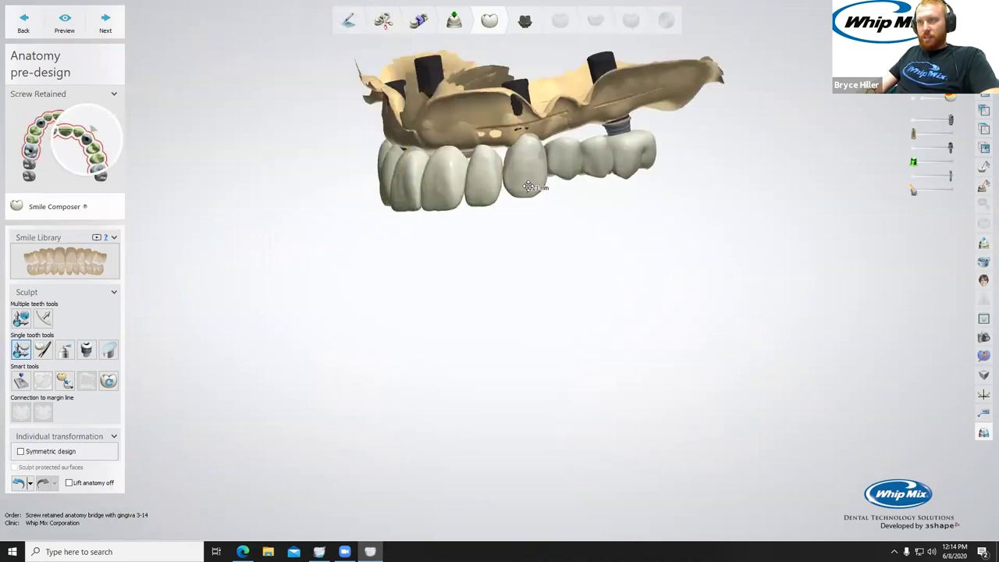
{"action": "left_click", "coordinate": [484, 194]}
Adjust Crown Pontics 9, 8 and 7 and Screw Retained Crown 6 from the front to even out the smile line.
{"action": "right_click_drag", "start_coordinate": [505, 248], "coordinate": [573, 253]}
{"action": "left_click", "coordinate": [439, 199]}
{"action": "left_click", "coordinate": [398, 201]}
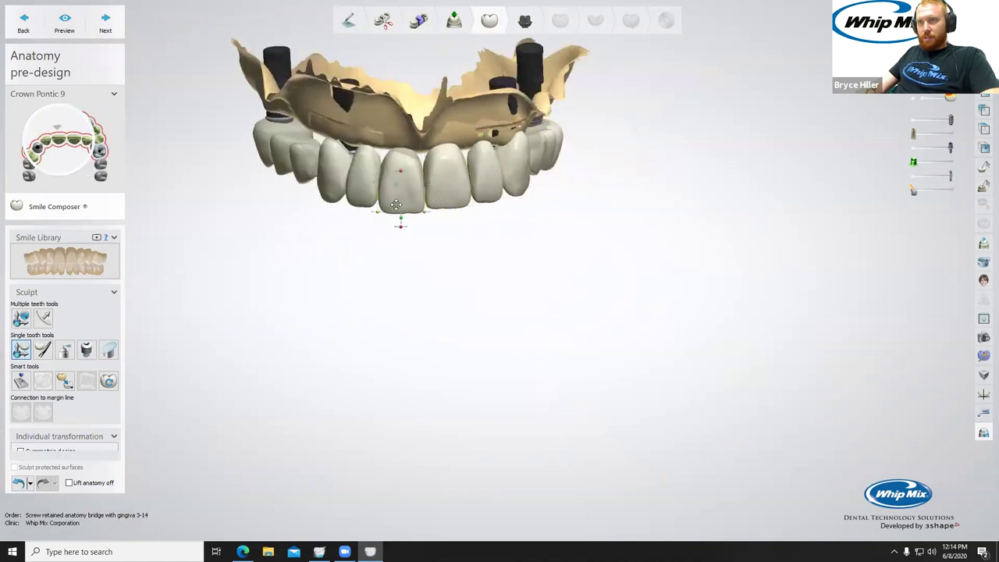
{"action": "left_click", "coordinate": [355, 193]}
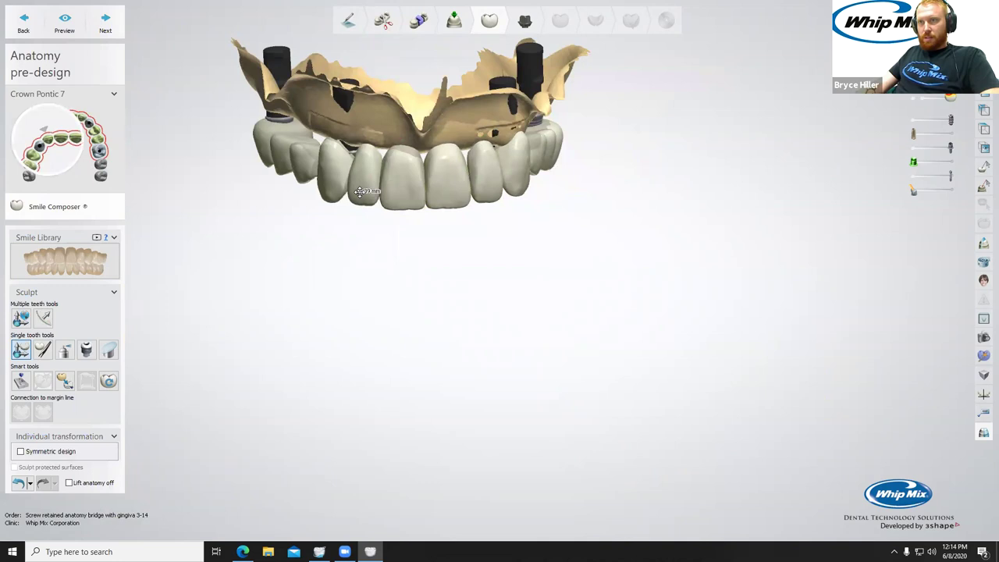
{"action": "left_click", "coordinate": [323, 188]}
Stretch the necks of Crown Pontics 5 and 4 toward the ridge.
{"action": "right_click_drag", "start_coordinate": [328, 245], "coordinate": [301, 179]}
{"action": "left_click", "coordinate": [302, 178]}
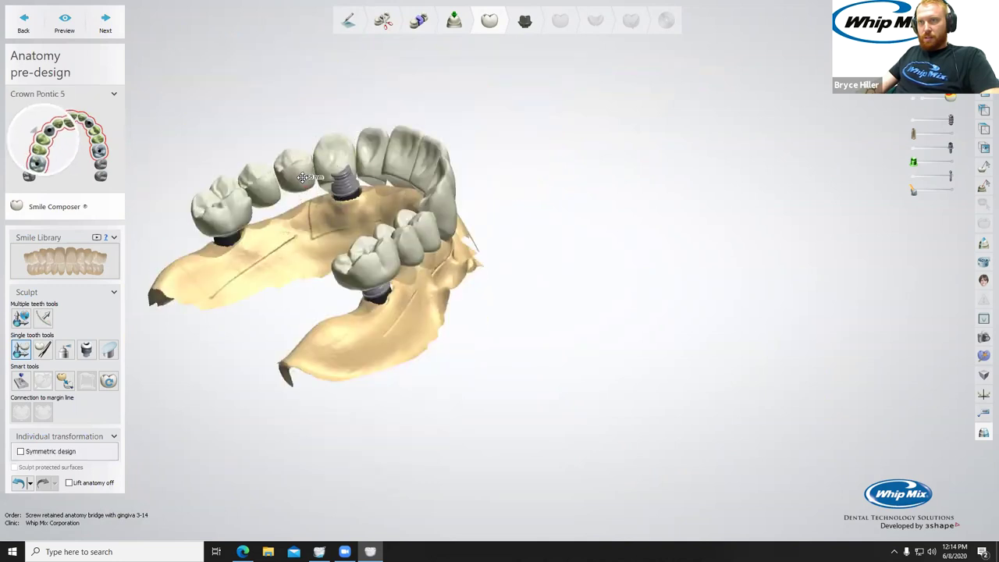
{"action": "left_click_drag", "start_coordinate": [303, 200], "coordinate": [304, 205]}
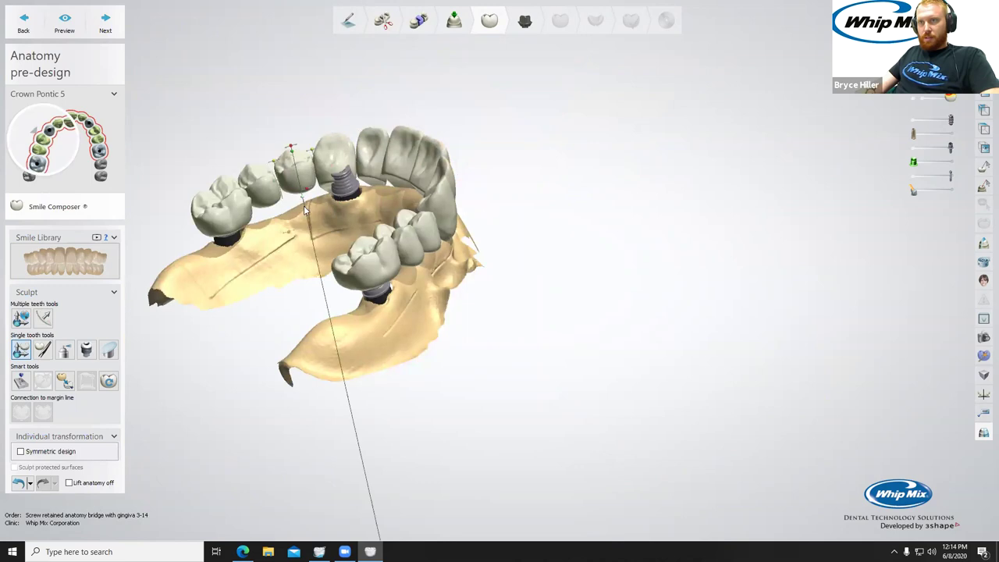
{"action": "left_click", "coordinate": [249, 179]}
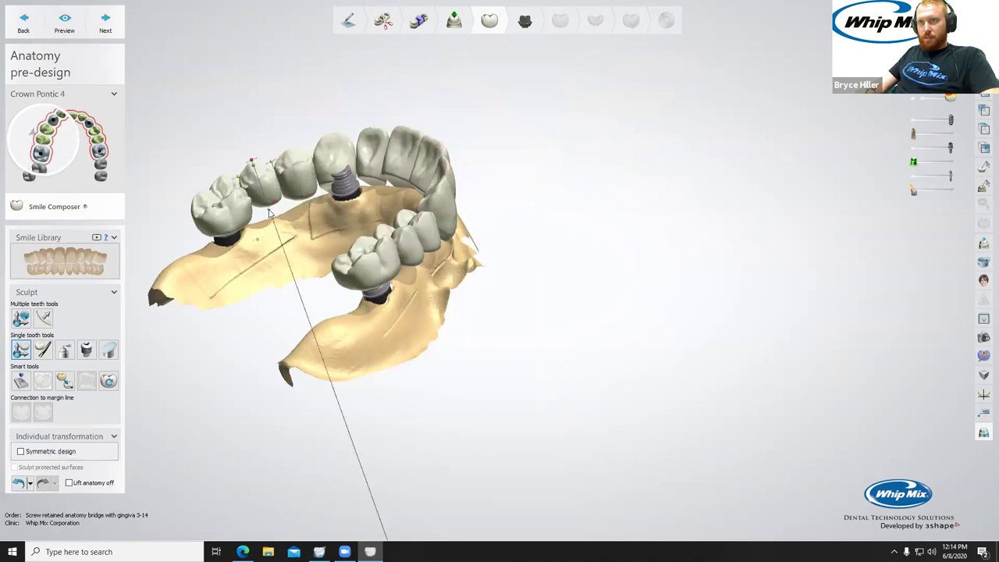
Stretch Crown Pontic 10 slightly toward Crown Pontic 9 from the front view.
{"action": "right_click_drag", "start_coordinate": [328, 220], "coordinate": [380, 227]}
{"action": "scroll", "coordinate": [381, 228], "scroll_direction": "down", "scroll_amount": 5}
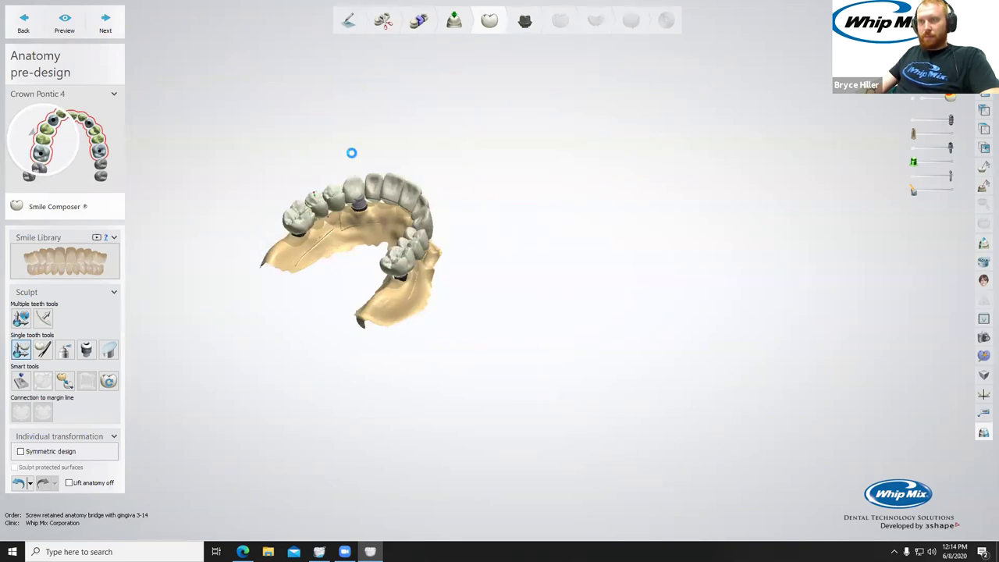
{"action": "right_click_drag", "start_coordinate": [380, 165], "coordinate": [394, 155]}
{"action": "right_click_drag", "start_coordinate": [392, 226], "coordinate": [415, 237]}
{"action": "scroll", "coordinate": [386, 239], "scroll_direction": "up", "scroll_amount": 3}
{"action": "left_click", "coordinate": [424, 186]}
{"action": "left_click_drag", "start_coordinate": [413, 184], "coordinate": [411, 184]}
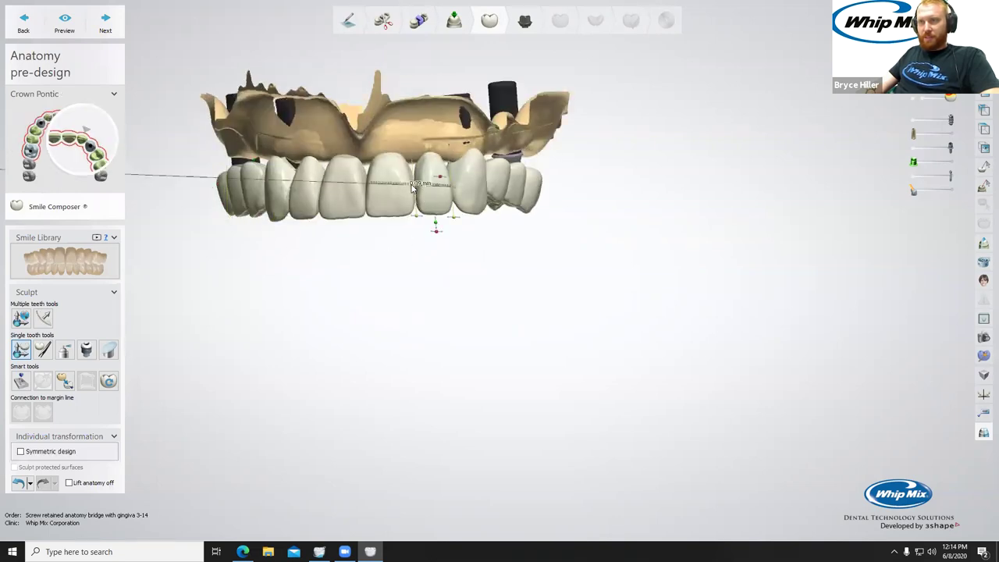
Move Crown Pontic 12 toward the occlusal plane and stretch its neck back toward the ridge.
{"action": "scroll", "coordinate": [419, 295], "scroll_direction": "down", "scroll_amount": 3}
{"action": "right_click_drag", "start_coordinate": [421, 299], "coordinate": [494, 285]}
{"action": "scroll", "coordinate": [497, 258], "scroll_direction": "up", "scroll_amount": 3}
{"action": "left_click", "coordinate": [508, 224]}
{"action": "scroll", "coordinate": [509, 242], "scroll_direction": "up", "scroll_amount": 3}
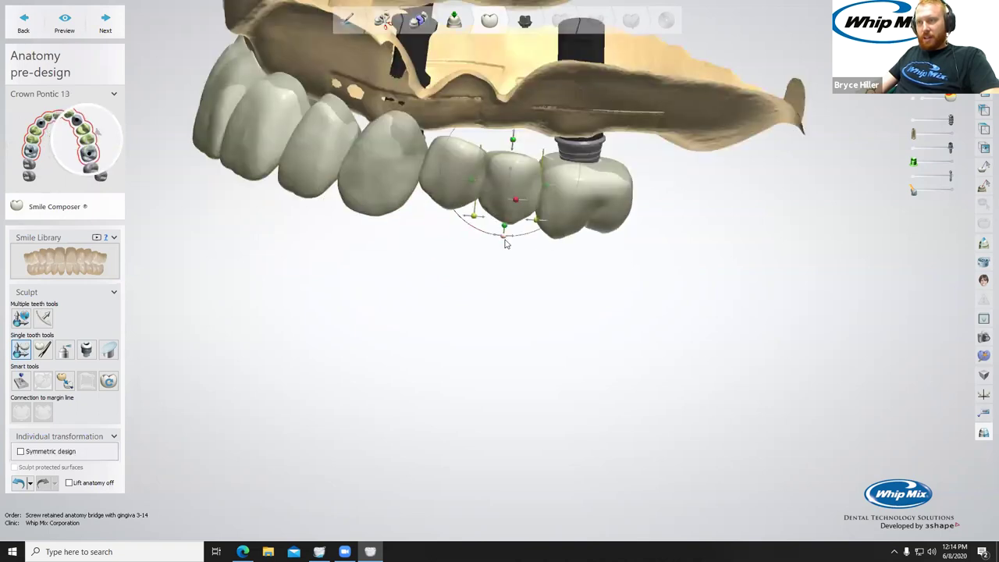
{"action": "left_click", "coordinate": [455, 184]}
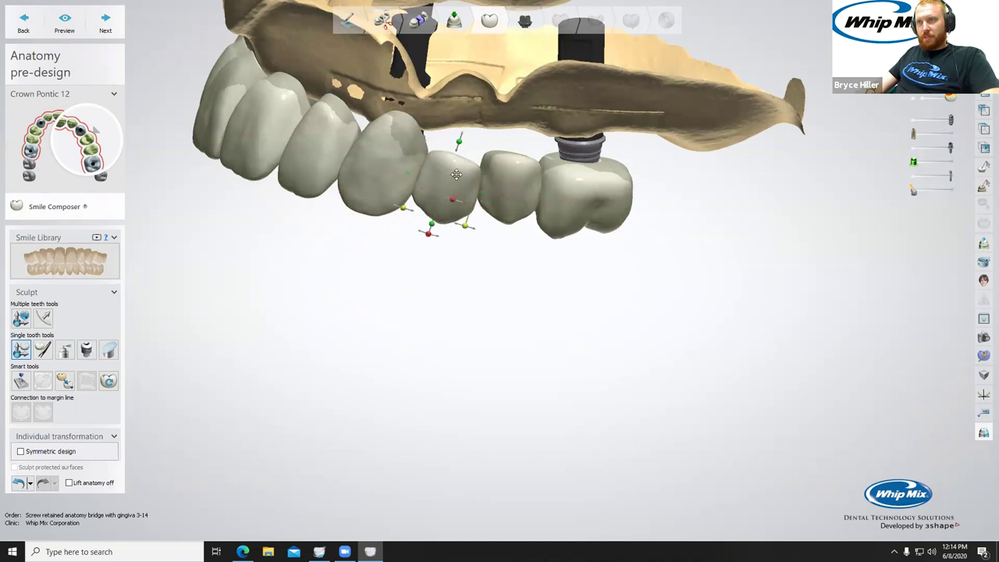
Move Crown Pontic 13 toward the occlusal plane level with its neighbours and extend its neck toward the ridge.
{"action": "left_click", "coordinate": [506, 232]}
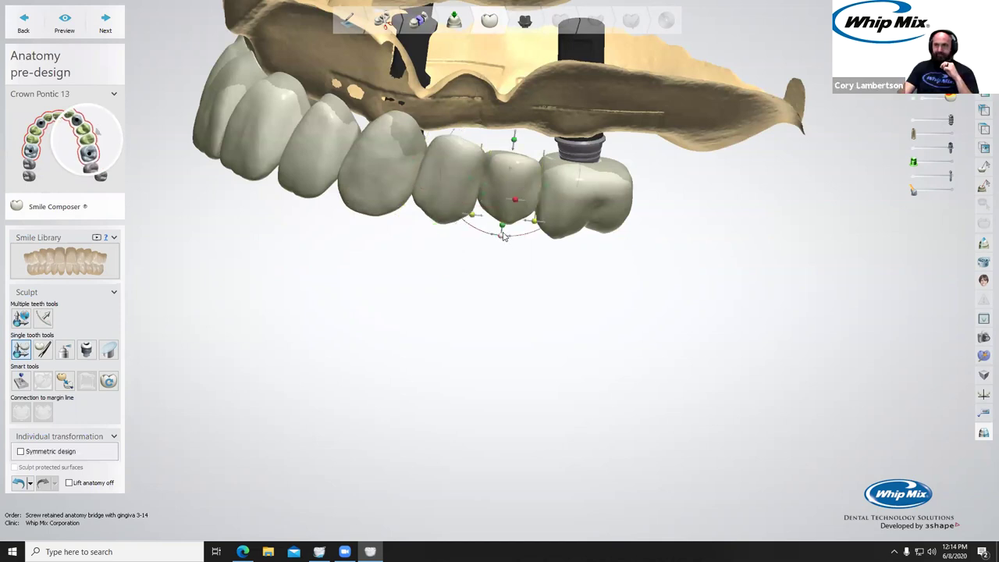
{"action": "left_click_drag", "start_coordinate": [515, 172], "coordinate": [513, 186]}
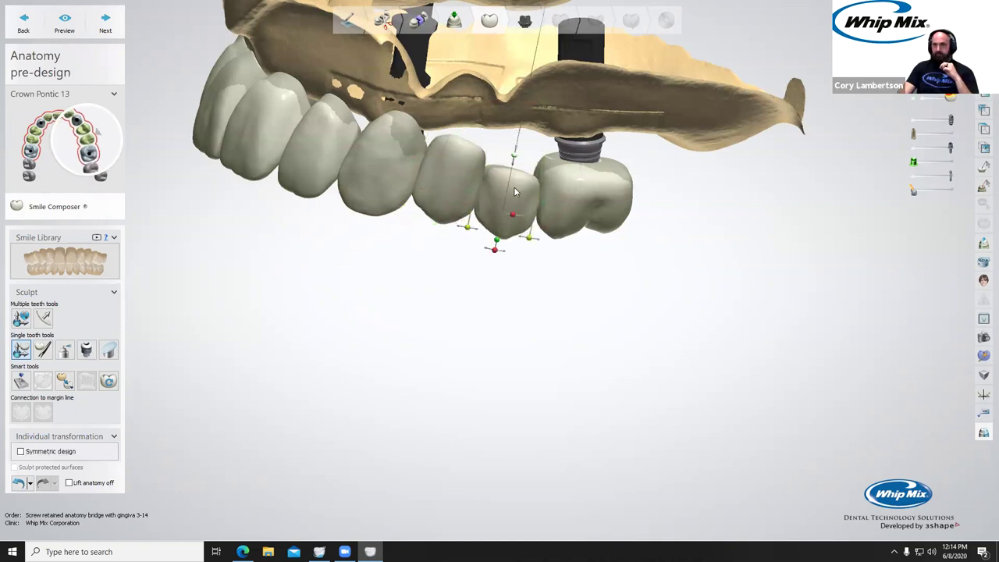
{"action": "left_click_drag", "start_coordinate": [513, 134], "coordinate": [517, 135]}
Adjust Screw Retained Crown 14 beside Crown Pontic 13 and proceed to the Abutments/Post and Cores stage.
{"action": "right_click_drag", "start_coordinate": [612, 133], "coordinate": [610, 207]}
{"action": "left_click_drag", "start_coordinate": [610, 208], "coordinate": [614, 219]}
{"action": "right_click_drag", "start_coordinate": [475, 297], "coordinate": [372, 359]}
{"action": "scroll", "coordinate": [574, 299], "scroll_direction": "up", "scroll_amount": 3}
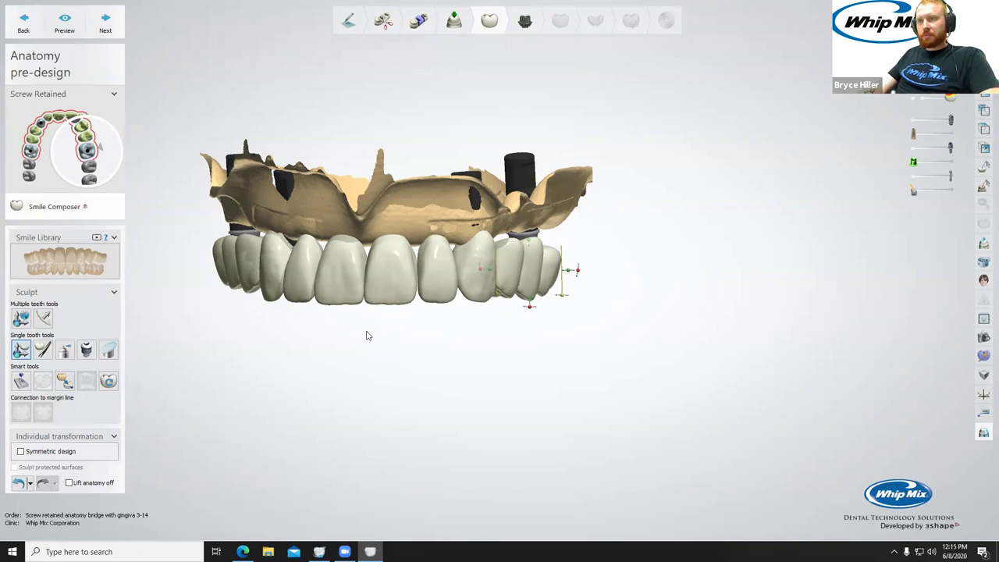
{"action": "scroll", "coordinate": [368, 335], "scroll_direction": "down", "scroll_amount": 4}
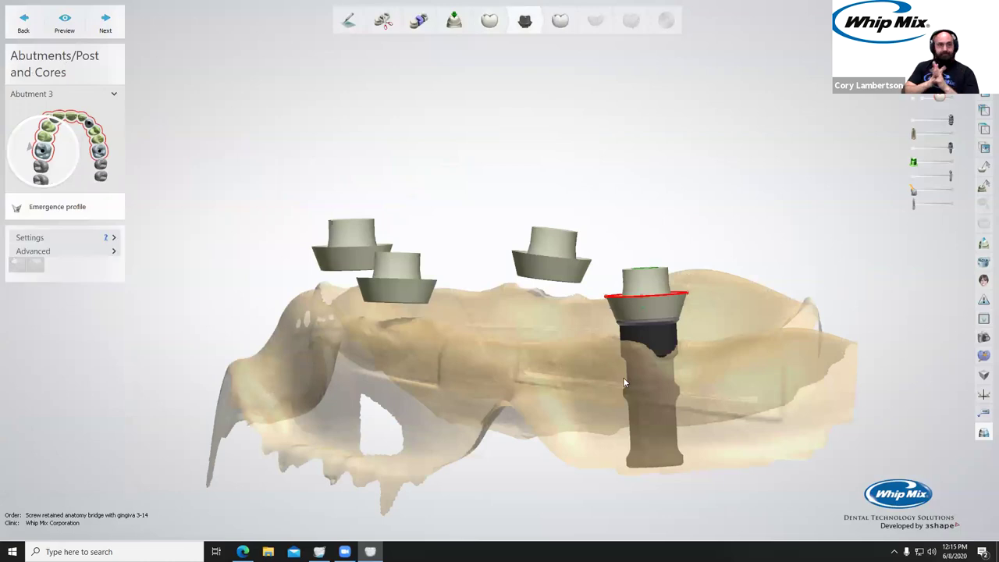
Examine the four abutments from the occlusal side and show the advanced settings for Abutment 3.
{"action": "scroll", "coordinate": [545, 336], "scroll_direction": "down", "scroll_amount": 4}
{"action": "right_click_drag", "start_coordinate": [545, 335], "coordinate": [547, 373]}
{"action": "middle_click_drag", "start_coordinate": [822, 359], "coordinate": [649, 402]}
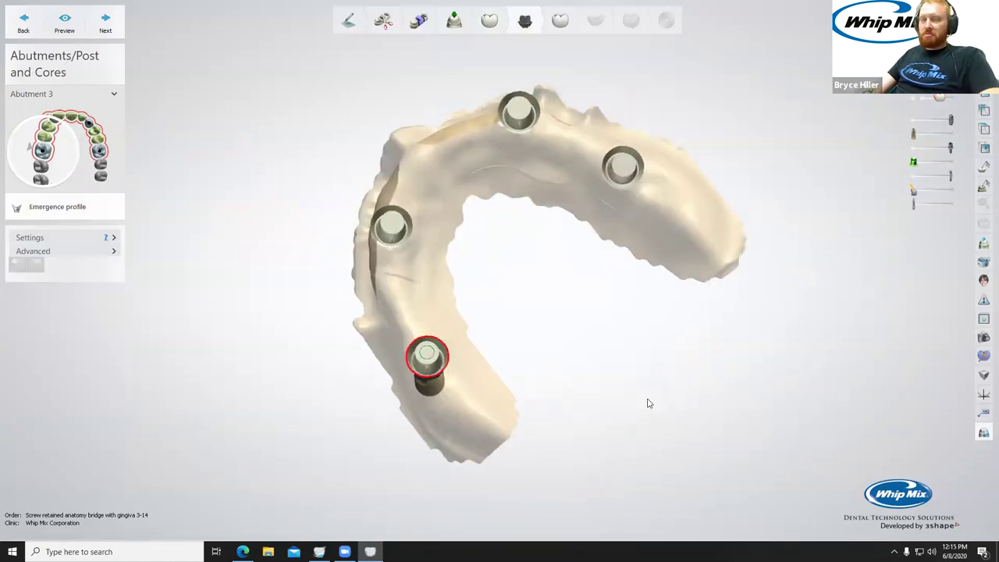
{"action": "right_click_drag", "start_coordinate": [677, 403], "coordinate": [646, 389]}
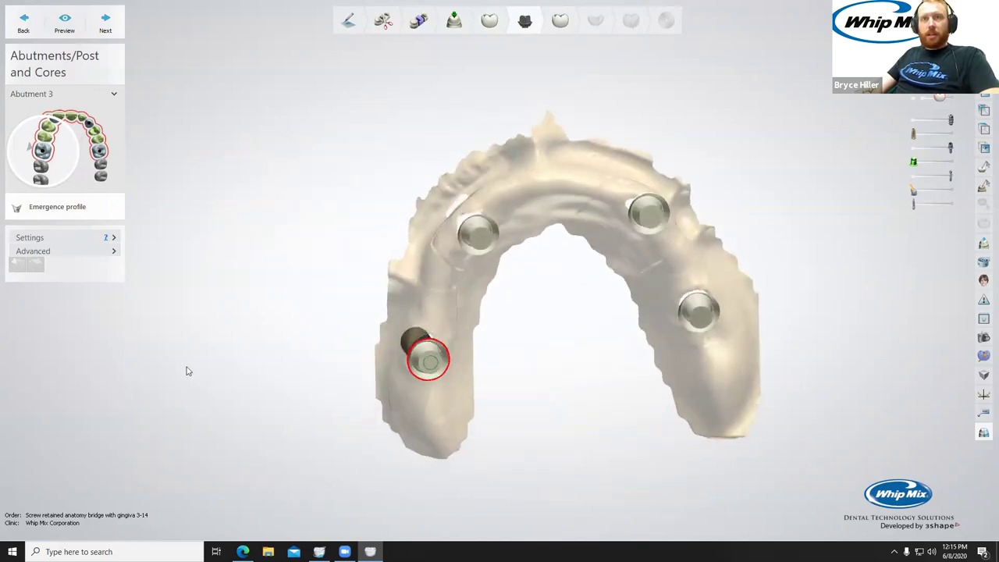
{"action": "left_click", "coordinate": [114, 252]}
View Abutment 3 from the side and select the control point on its margin line to display the cross-section there.
{"action": "scroll", "coordinate": [541, 345], "scroll_direction": "up", "scroll_amount": 3}
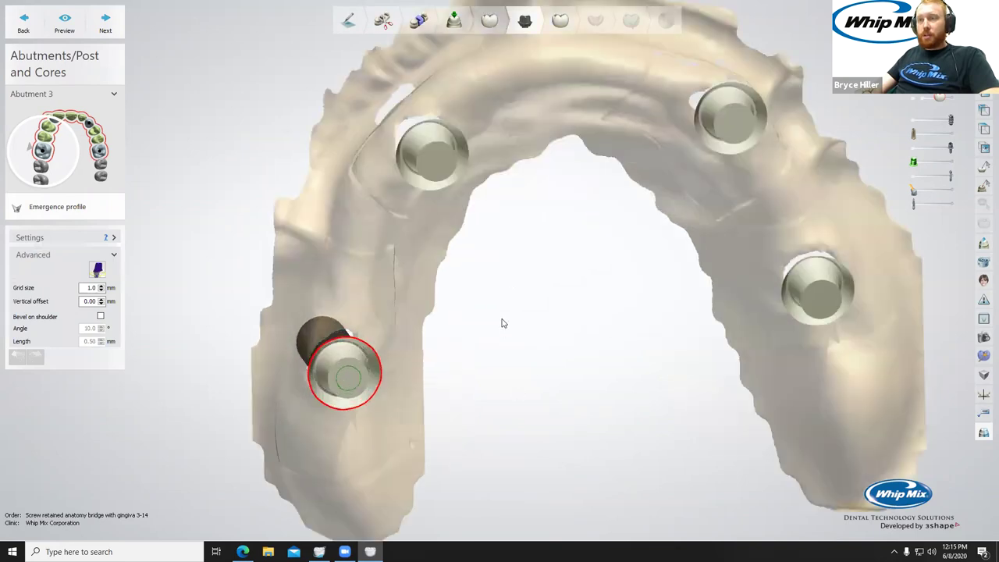
{"action": "right_click_drag", "start_coordinate": [504, 321], "coordinate": [485, 253]}
{"action": "scroll", "coordinate": [346, 354], "scroll_direction": "up", "scroll_amount": 3}
{"action": "right_click_drag", "start_coordinate": [349, 361], "coordinate": [492, 343]}
{"action": "scroll", "coordinate": [343, 365], "scroll_direction": "up", "scroll_amount": 2}
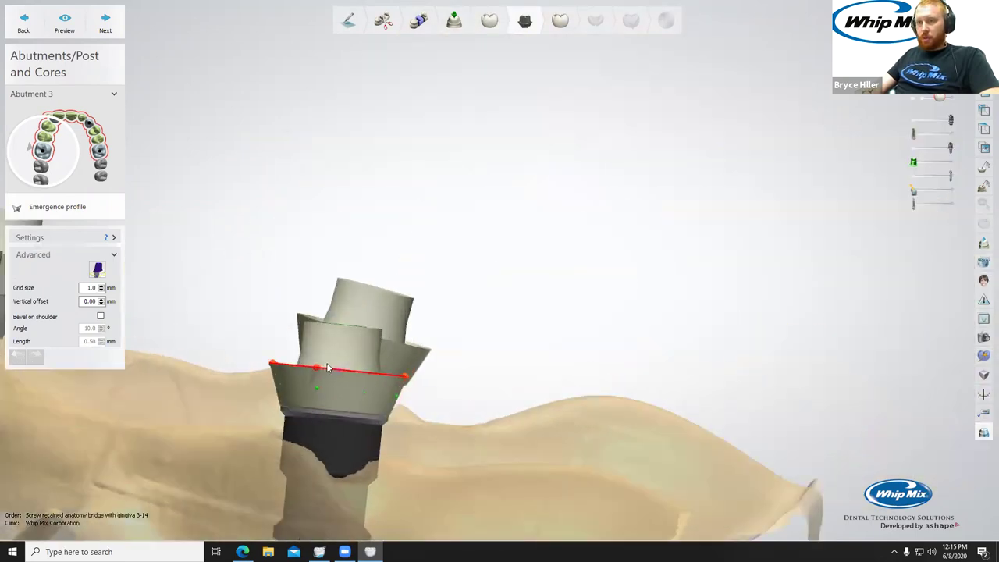
{"action": "left_click", "coordinate": [313, 370]}
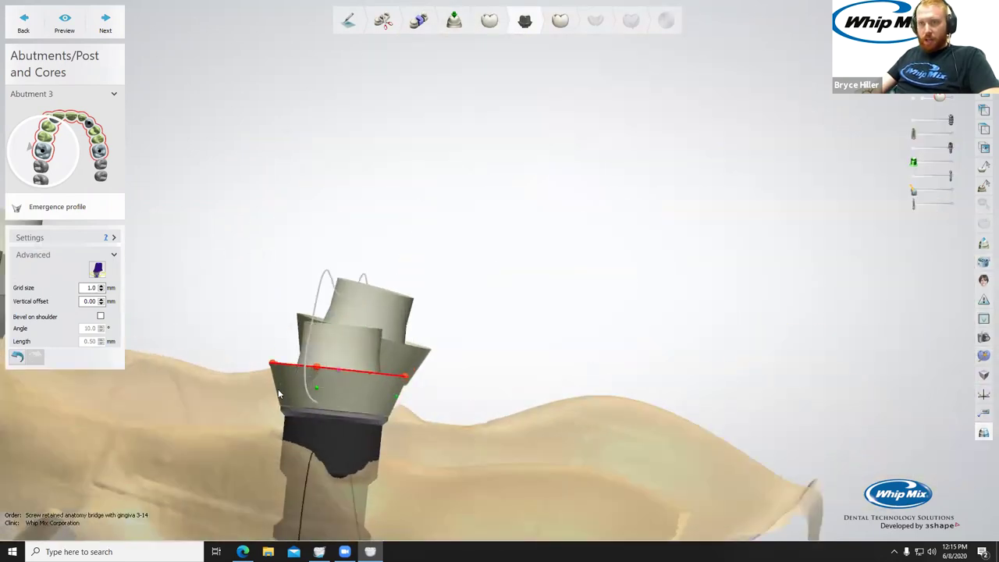
{"action": "left_click", "coordinate": [316, 365]}
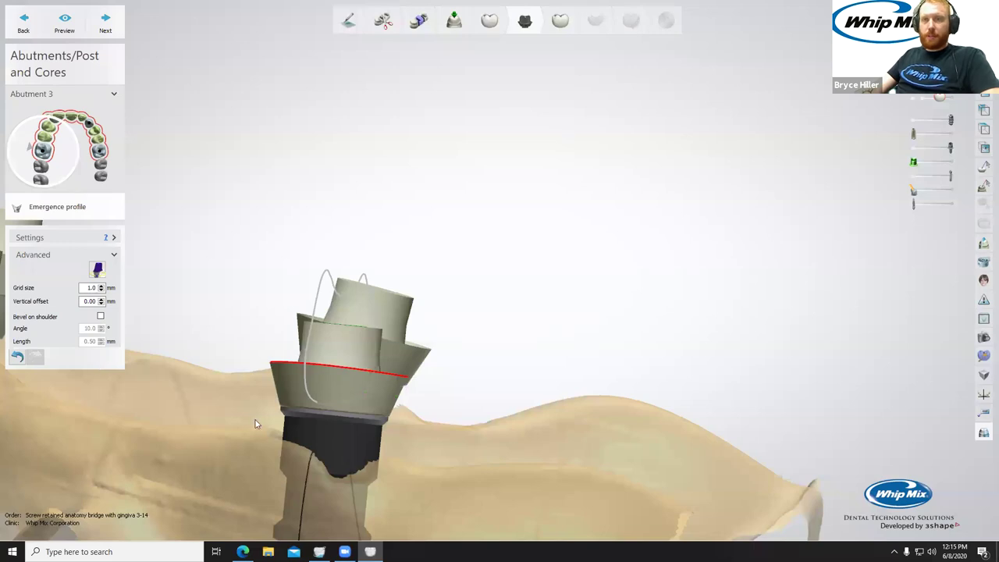
Accept the designs of Abutments 3, 6, 11 and 14 without reshaping them and proceed to the Anatomy design stage.
{"action": "right_click_drag", "start_coordinate": [313, 391], "coordinate": [509, 341]}
{"action": "scroll", "coordinate": [469, 387], "scroll_direction": "down", "scroll_amount": 3}
{"action": "right_click_drag", "start_coordinate": [270, 303], "coordinate": [319, 307]}
{"action": "scroll", "coordinate": [318, 305], "scroll_direction": "down", "scroll_amount": 5}
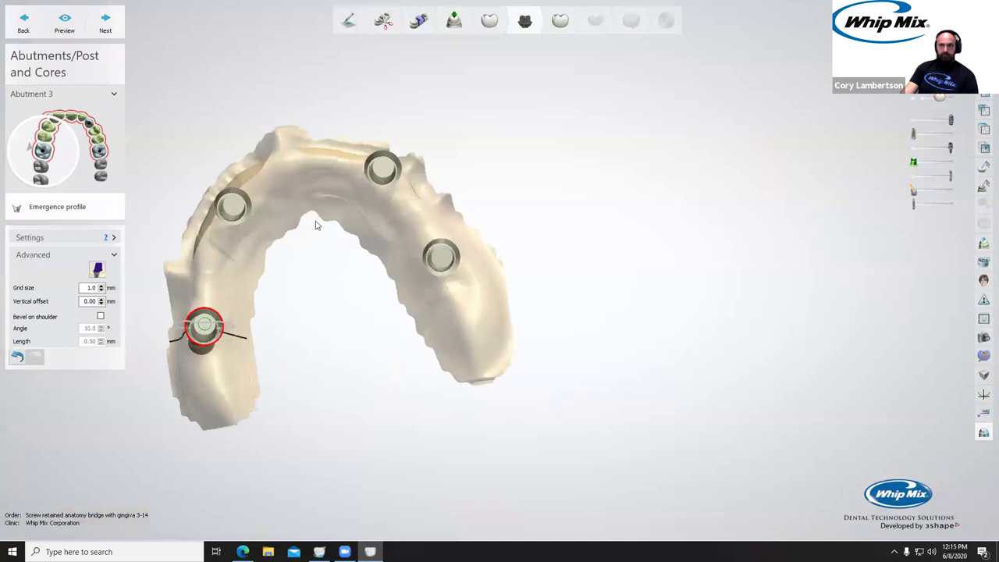
{"action": "right_click_drag", "start_coordinate": [314, 221], "coordinate": [328, 237]}
{"action": "scroll", "coordinate": [328, 236], "scroll_direction": "up", "scroll_amount": 1}
{"action": "mouse_move", "coordinate": [473, 303]}
{"action": "right_mouse_down"}
{"action": "mouse_move", "coordinate": [496, 305]}
{"action": "mouse_move", "coordinate": [477, 302]}
{"action": "right_mouse_up"}
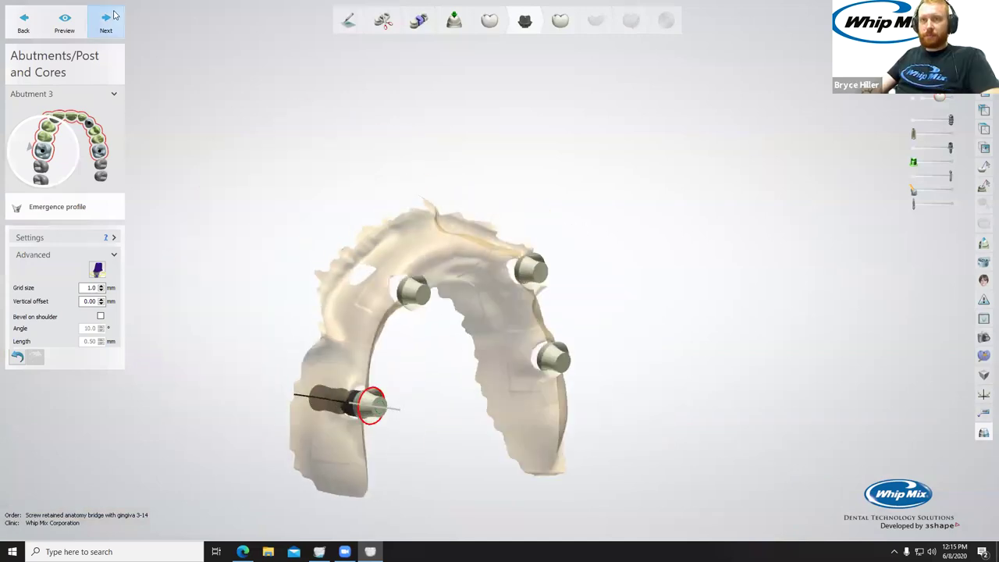
{"action": "left_click", "coordinate": [118, 38]}
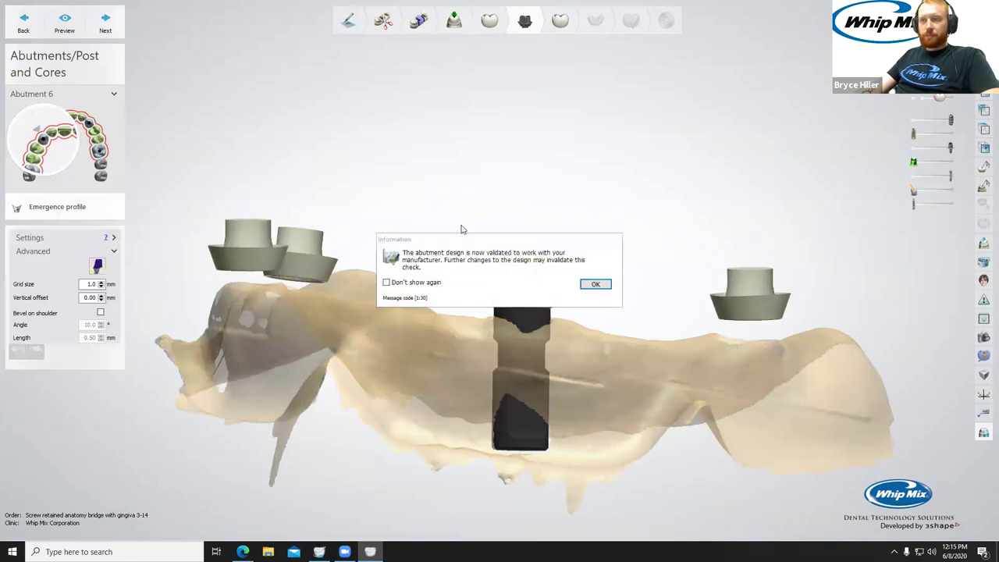
{"action": "left_click", "coordinate": [594, 284]}
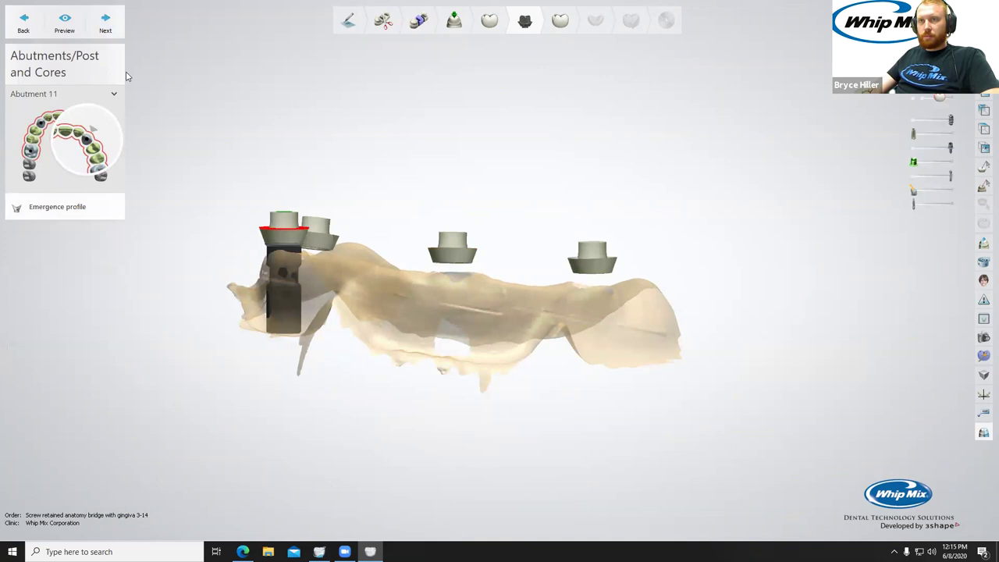
{"action": "left_click", "coordinate": [106, 23]}
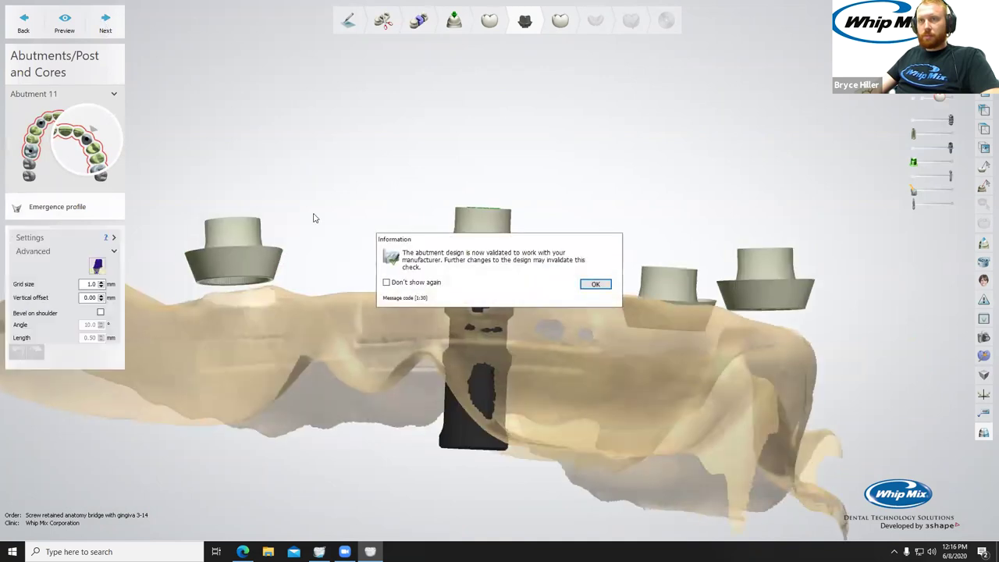
{"action": "left_click", "coordinate": [597, 284]}
{"action": "left_click", "coordinate": [106, 23]}
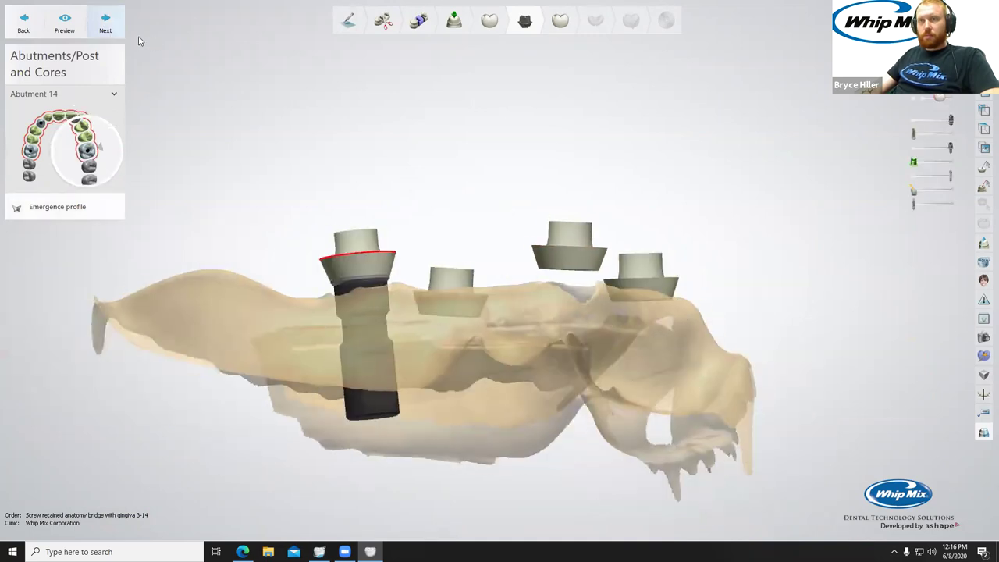
{"action": "left_click", "coordinate": [113, 25]}
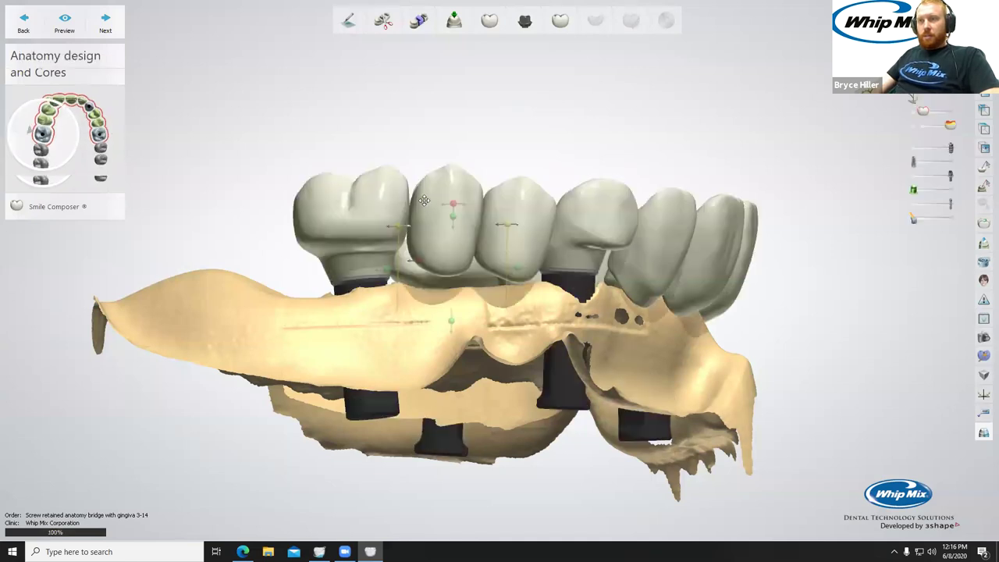
Set the Wax knife to smoothing with a 1.88 mm radius and 1.80 strength, and allow sculpting of protected surfaces.
{"action": "middle_click_drag", "start_coordinate": [187, 121], "coordinate": [256, 148]}
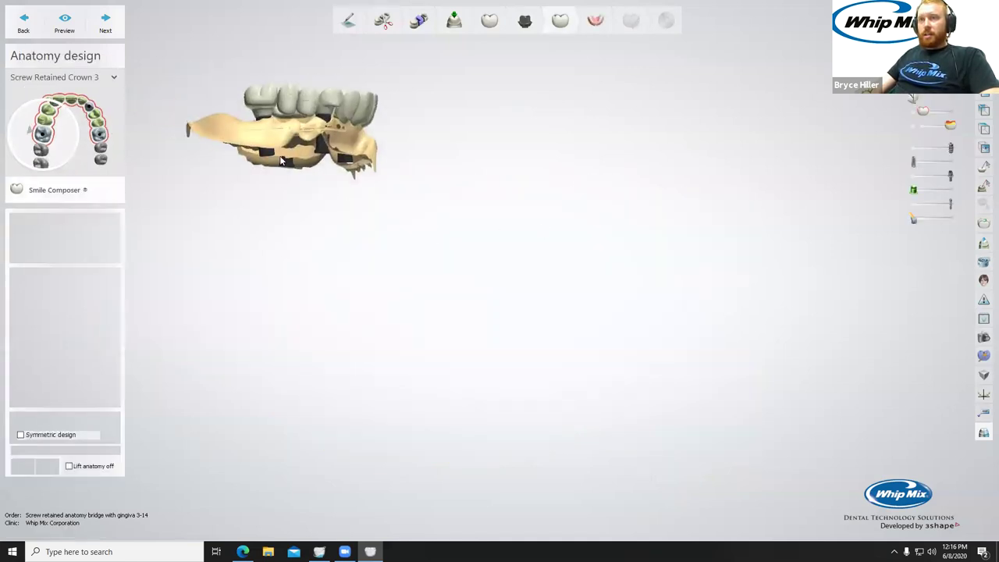
{"action": "scroll", "coordinate": [281, 160], "scroll_direction": "up", "scroll_amount": 3}
{"action": "right_click_drag", "start_coordinate": [281, 160], "coordinate": [381, 110]}
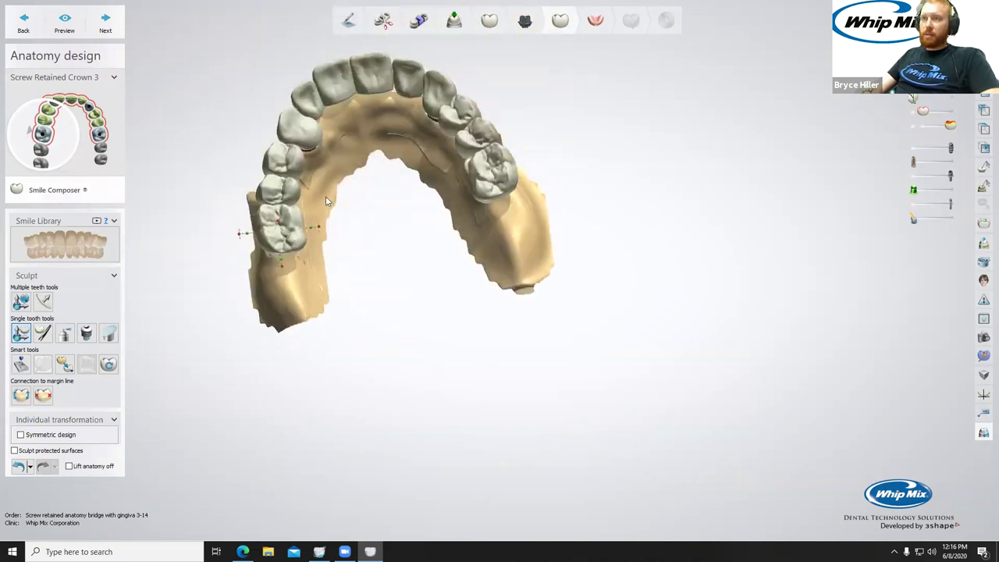
{"action": "scroll", "coordinate": [328, 200], "scroll_direction": "up", "scroll_amount": 1}
{"action": "right_click_drag", "start_coordinate": [372, 263], "coordinate": [360, 285]}
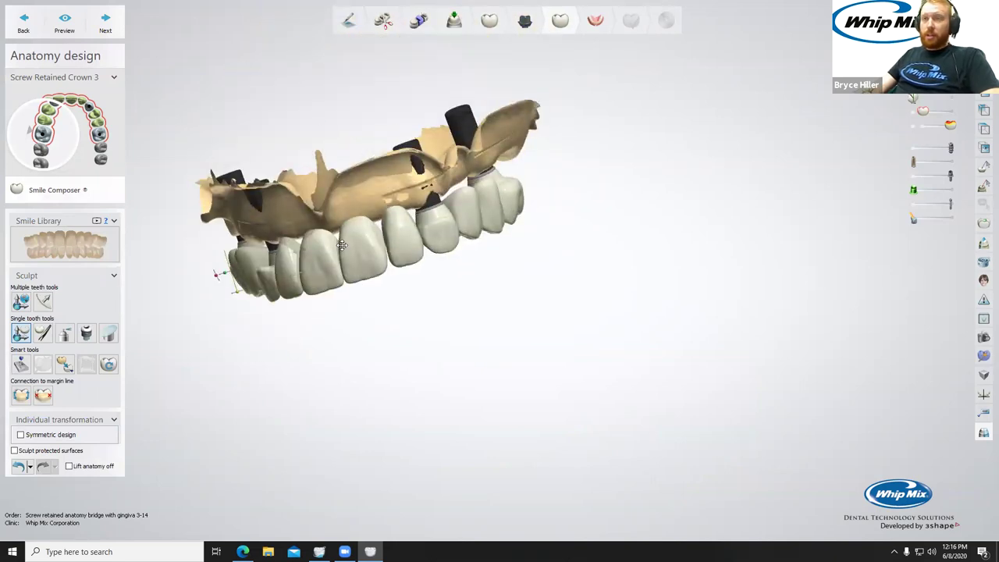
{"action": "right_click_drag", "start_coordinate": [448, 273], "coordinate": [504, 267]}
{"action": "scroll", "coordinate": [500, 262], "scroll_direction": "up", "scroll_amount": 3}
{"action": "left_click", "coordinate": [63, 337]}
{"action": "left_click", "coordinate": [64, 334]}
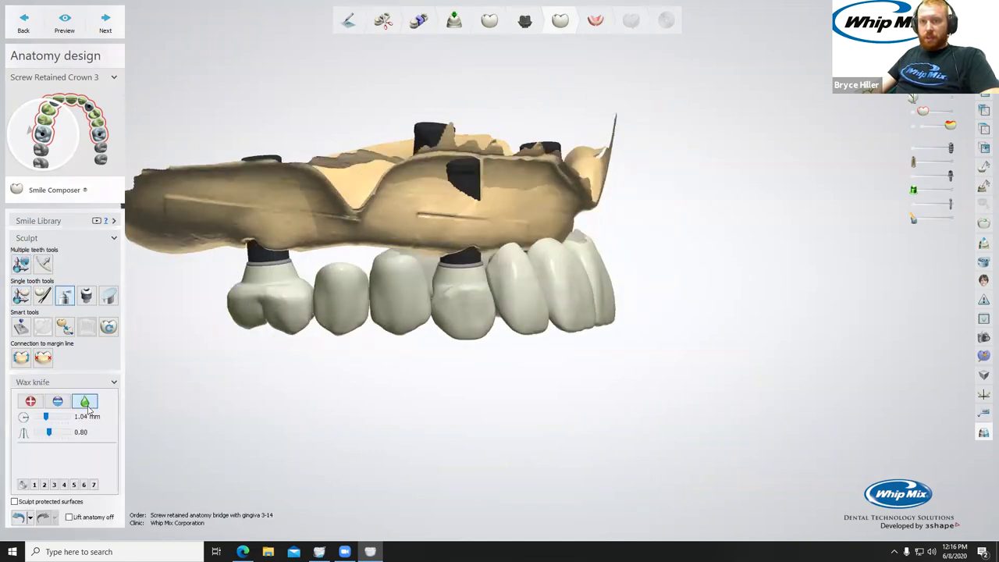
{"action": "scroll", "coordinate": [262, 294], "scroll_direction": "up", "scroll_amount": 3}
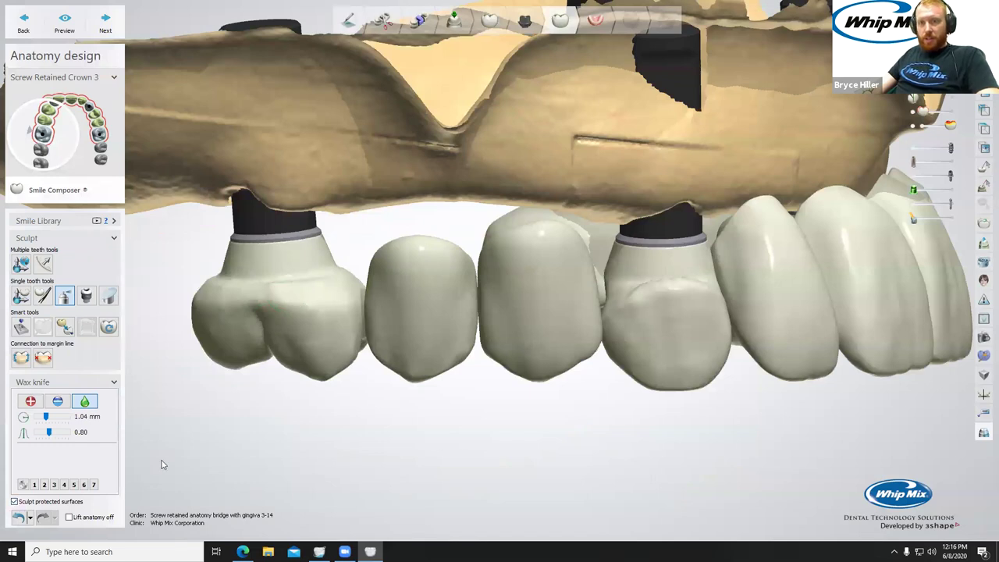
{"action": "scroll", "coordinate": [294, 304], "scroll_direction": "up", "scroll_amount": 5, "text": "ctrl"}
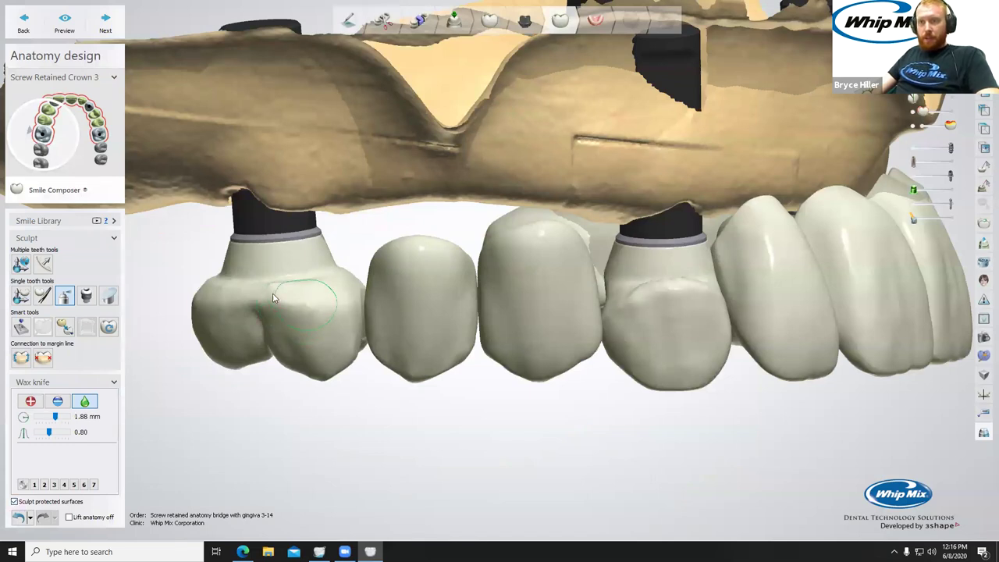
{"action": "scroll", "coordinate": [229, 299], "scroll_direction": "up", "scroll_amount": 5, "text": "shift"}
Smooth the buccal surface of Screw Retained Crown 3 where the crown meets its abutment neck.
{"action": "mouse_move", "coordinate": [230, 299]}
{"action": "left_mouse_down"}
{"action": "mouse_move", "coordinate": [250, 311]}
{"action": "mouse_move", "coordinate": [335, 301]}
{"action": "mouse_move", "coordinate": [342, 286]}
{"action": "left_mouse_up"}
{"action": "right_click_drag", "start_coordinate": [261, 297], "coordinate": [315, 307]}
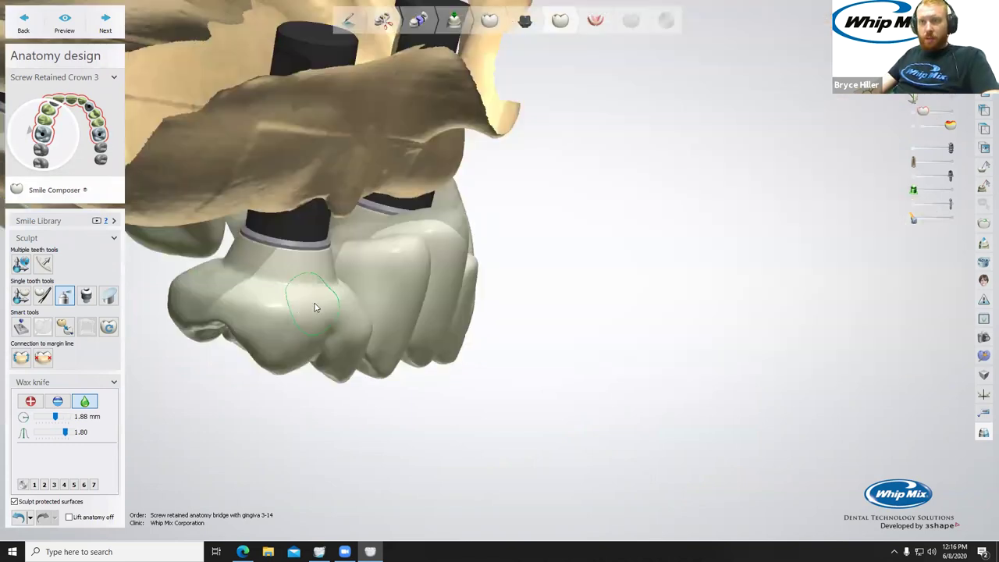
{"action": "right_click_drag", "start_coordinate": [251, 302], "coordinate": [188, 327]}
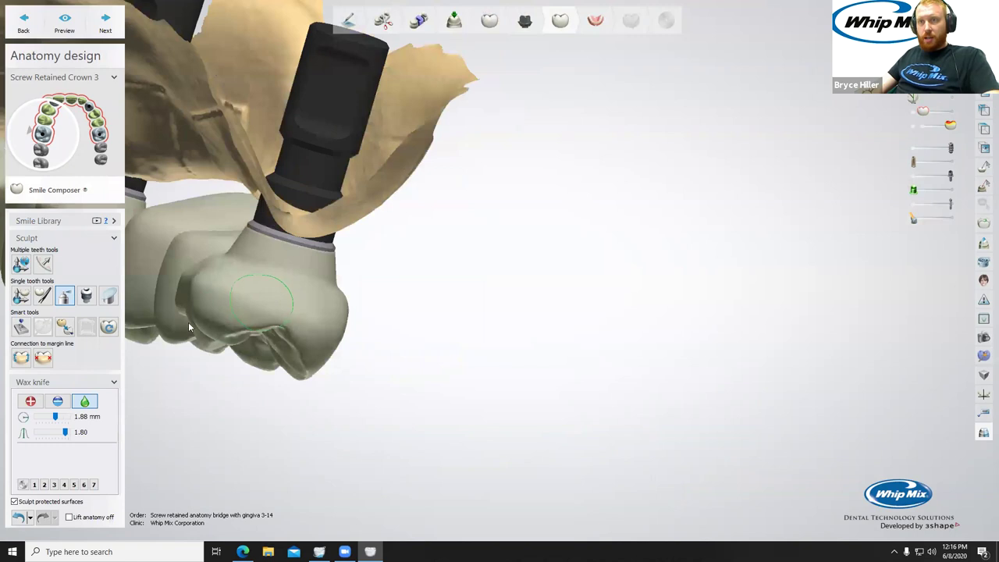
Scale Screw Retained Crown 3 down slightly from the occlusal side with individual transformation.
{"action": "left_click", "coordinate": [20, 295]}
{"action": "right_click_drag", "start_coordinate": [303, 339], "coordinate": [307, 269]}
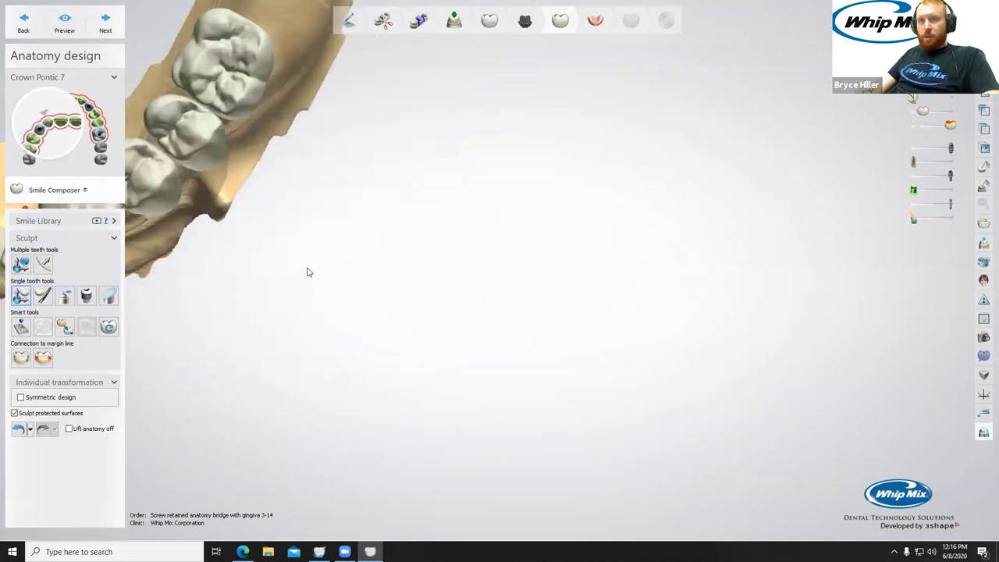
{"action": "middle_click_drag", "start_coordinate": [309, 232], "coordinate": [383, 412]}
{"action": "left_click", "coordinate": [312, 249]}
{"action": "left_click_drag", "start_coordinate": [355, 274], "coordinate": [351, 276]}
{"action": "left_click_drag", "start_coordinate": [332, 195], "coordinate": [327, 202]}
{"action": "left_click_drag", "start_coordinate": [252, 216], "coordinate": [249, 229]}
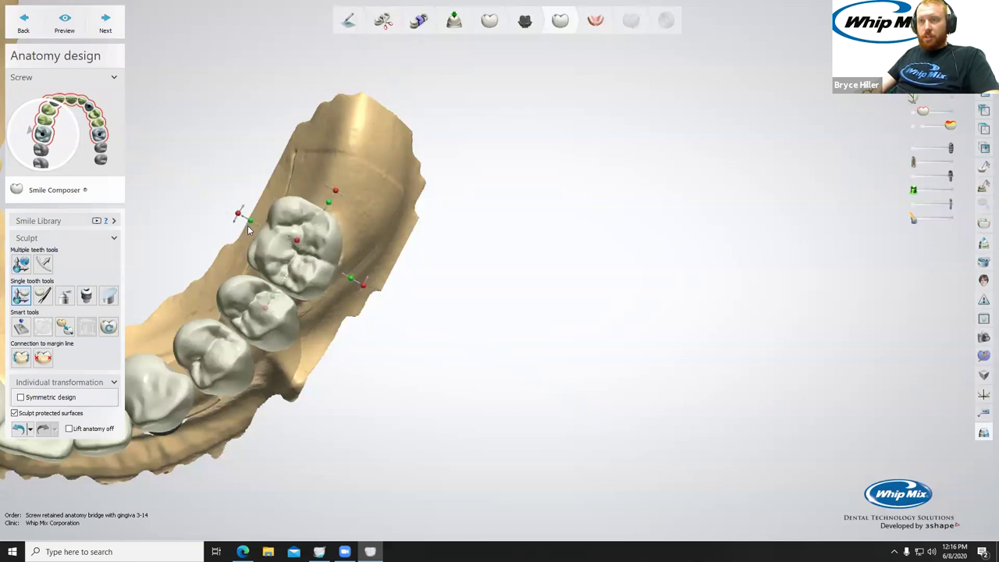
Fine-tune the placement of Screw Retained Crown 6 and nudge Crown Pontic 5 beside it.
{"action": "middle_click_drag", "start_coordinate": [467, 358], "coordinate": [495, 355]}
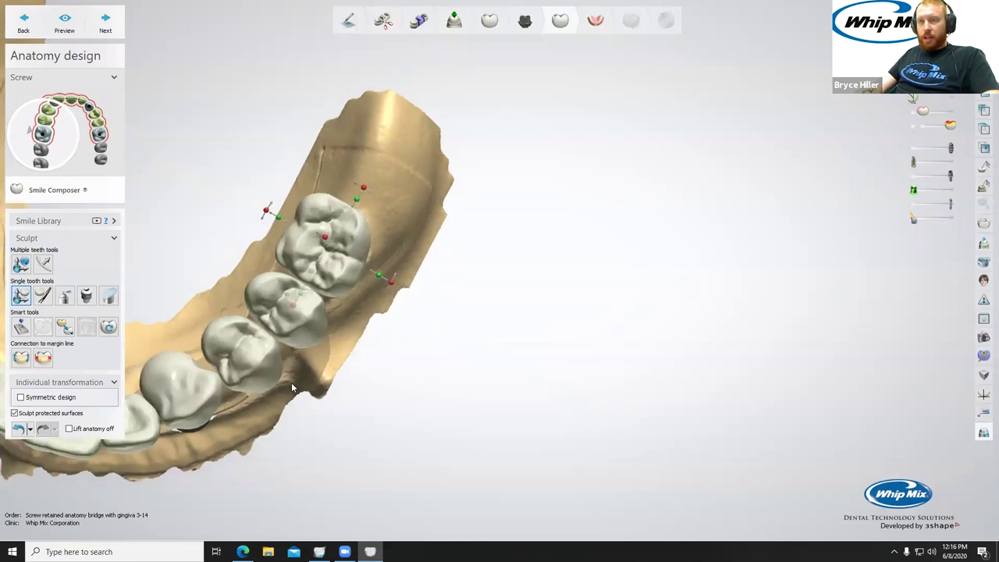
{"action": "right_click_drag", "start_coordinate": [494, 392], "coordinate": [409, 397]}
{"action": "left_click", "coordinate": [409, 396]}
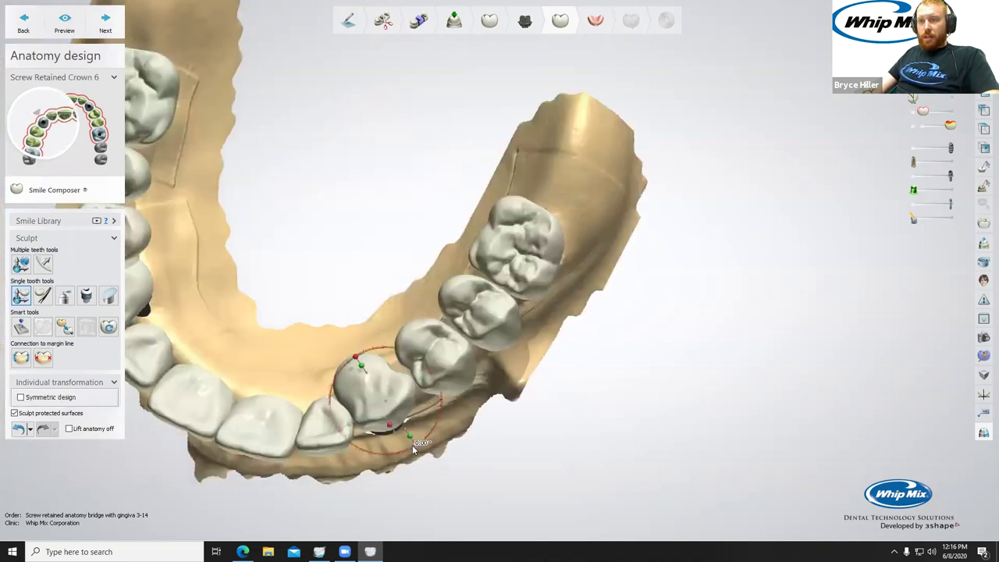
{"action": "left_click", "coordinate": [433, 381]}
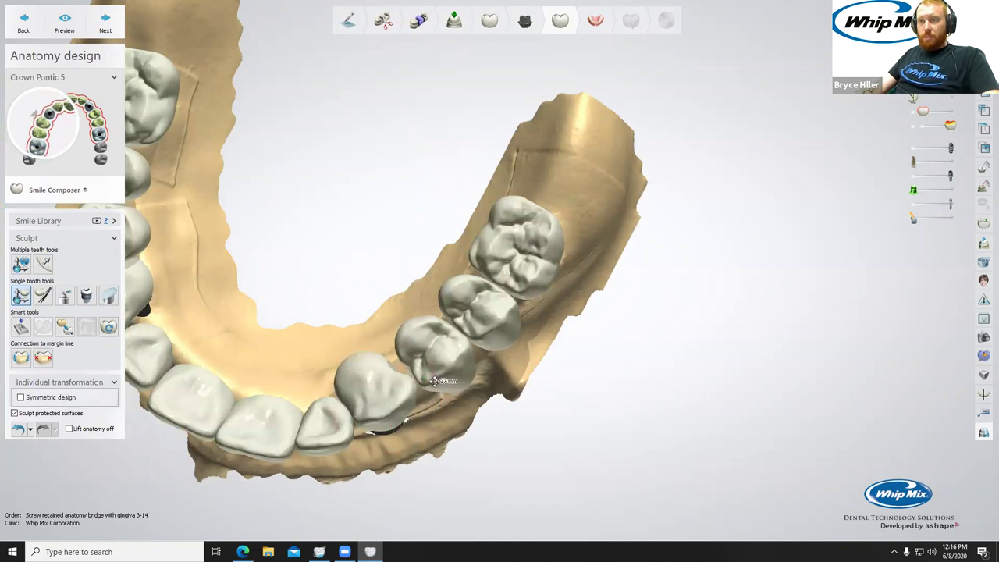
Adjust Screw Retained Crown 14 at the other end of the arch from the occlusal side.
{"action": "right_click_drag", "start_coordinate": [214, 263], "coordinate": [227, 116]}
{"action": "left_click", "coordinate": [228, 127]}
{"action": "left_click", "coordinate": [248, 153]}
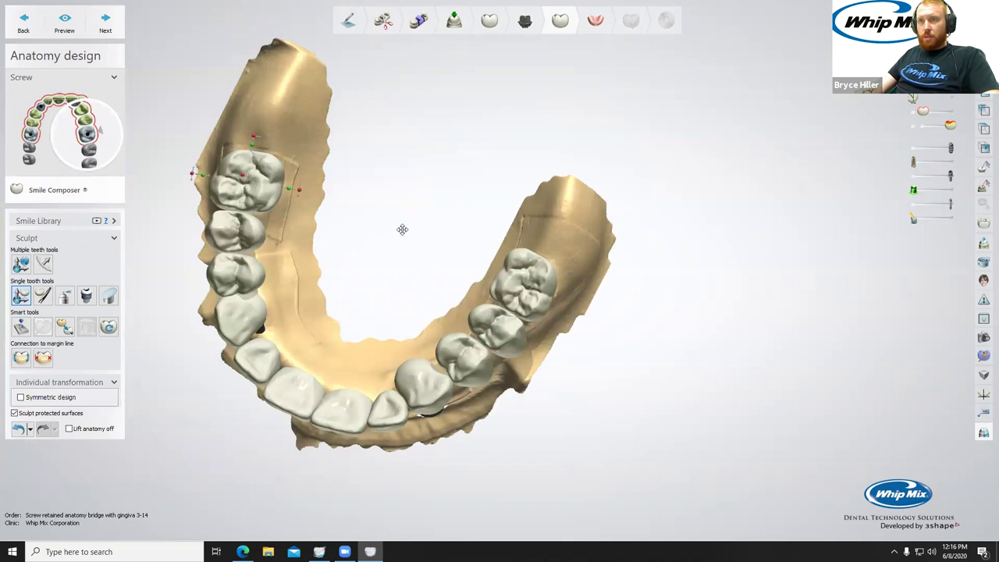
Smooth the lower contour of Screw Retained Crown 3 with the Wax knife, using a 1.88 mm radius and 1.80 strength.
{"action": "right_click_drag", "start_coordinate": [310, 269], "coordinate": [300, 125]}
{"action": "left_click", "coordinate": [65, 297]}
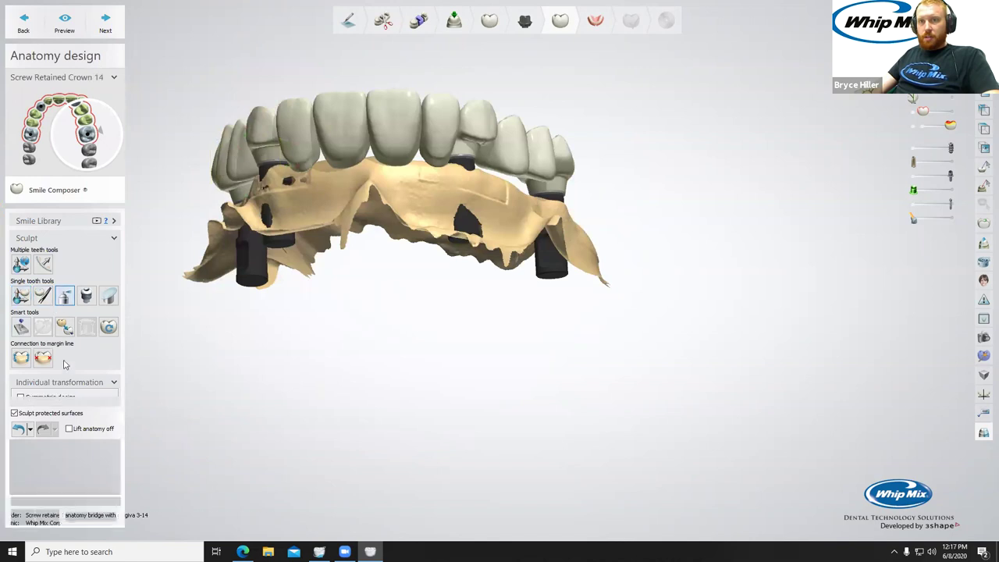
{"action": "scroll", "coordinate": [583, 173], "scroll_direction": "up", "scroll_amount": 3}
{"action": "right_click_drag", "start_coordinate": [519, 157], "coordinate": [389, 221]}
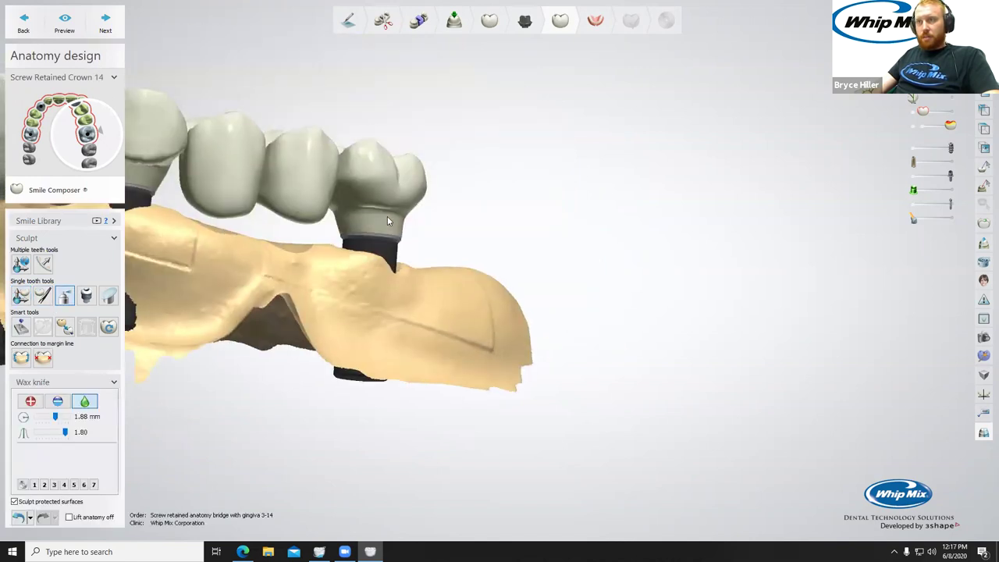
{"action": "left_click", "coordinate": [365, 201]}
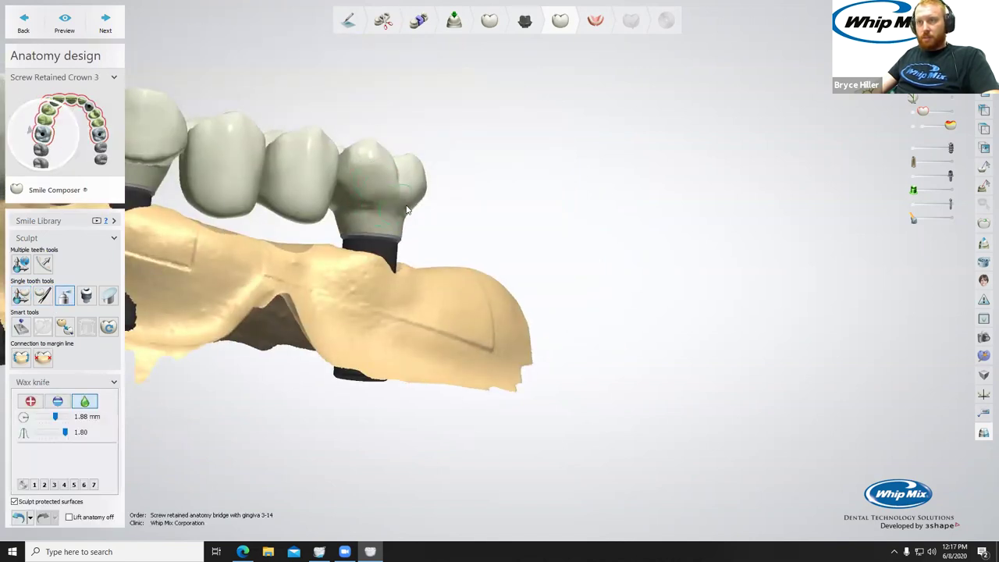
{"action": "right_click_drag", "start_coordinate": [363, 219], "coordinate": [400, 201]}
{"action": "right_click_drag", "start_coordinate": [511, 223], "coordinate": [370, 206]}
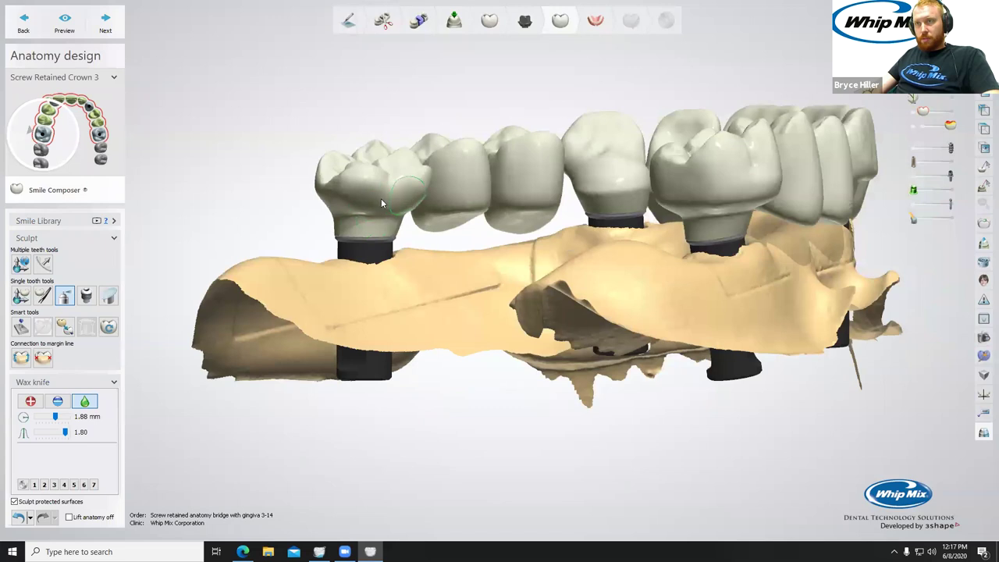
Add wax around the neck of Screw Retained Crown 3 with a 1.88 mm radius and 50.0 µm strength.
{"action": "left_click", "coordinate": [30, 401]}
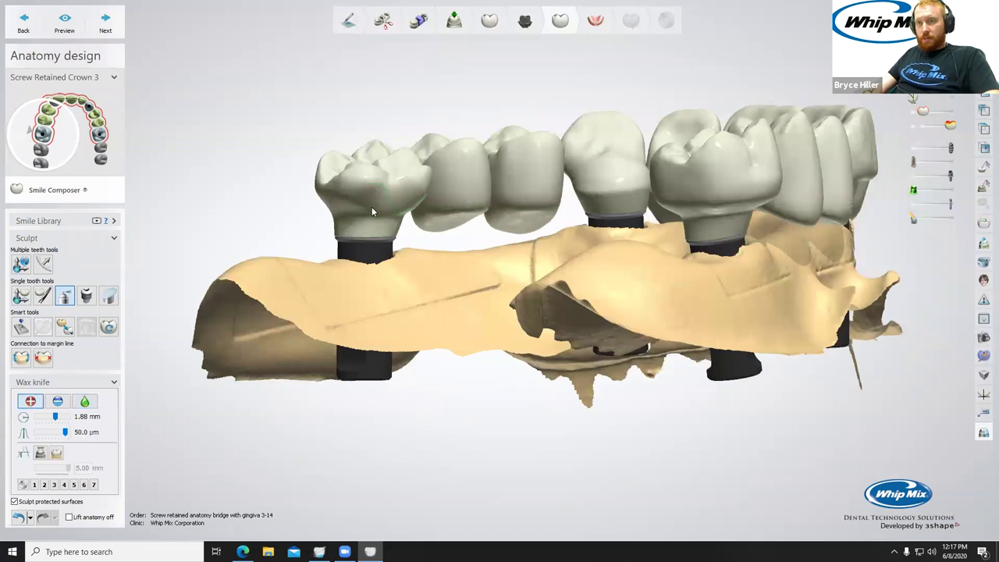
{"action": "scroll", "coordinate": [373, 205], "scroll_direction": "up", "scroll_amount": 3}
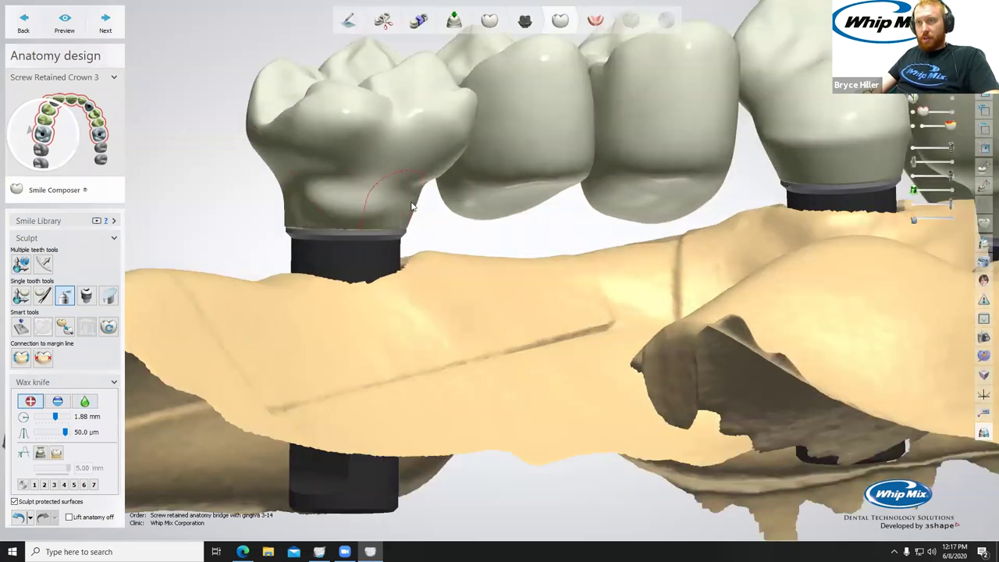
{"action": "right_click_drag", "start_coordinate": [339, 186], "coordinate": [310, 190]}
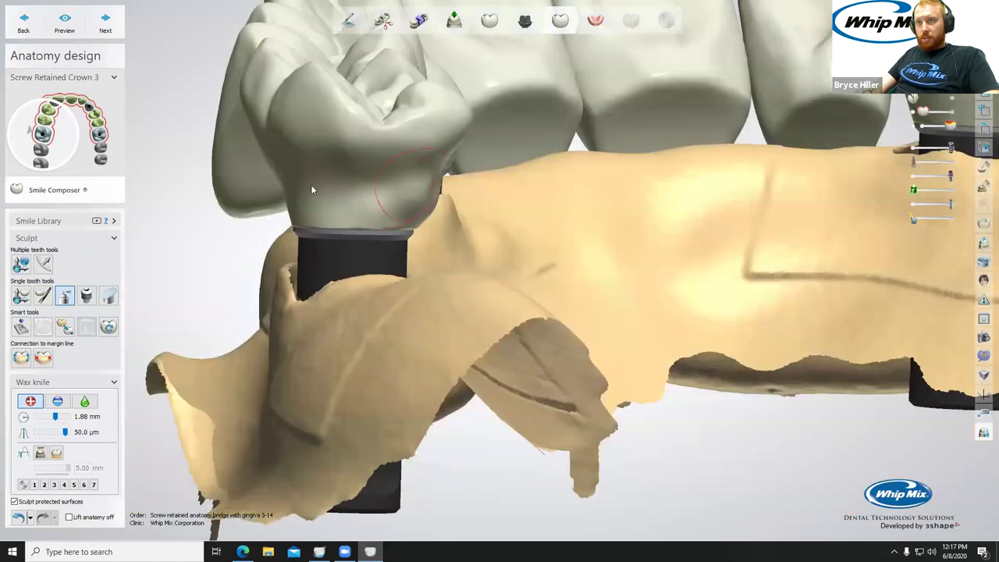
{"action": "right_click_drag", "start_coordinate": [475, 211], "coordinate": [375, 196]}
{"action": "right_click_drag", "start_coordinate": [296, 173], "coordinate": [272, 166]}
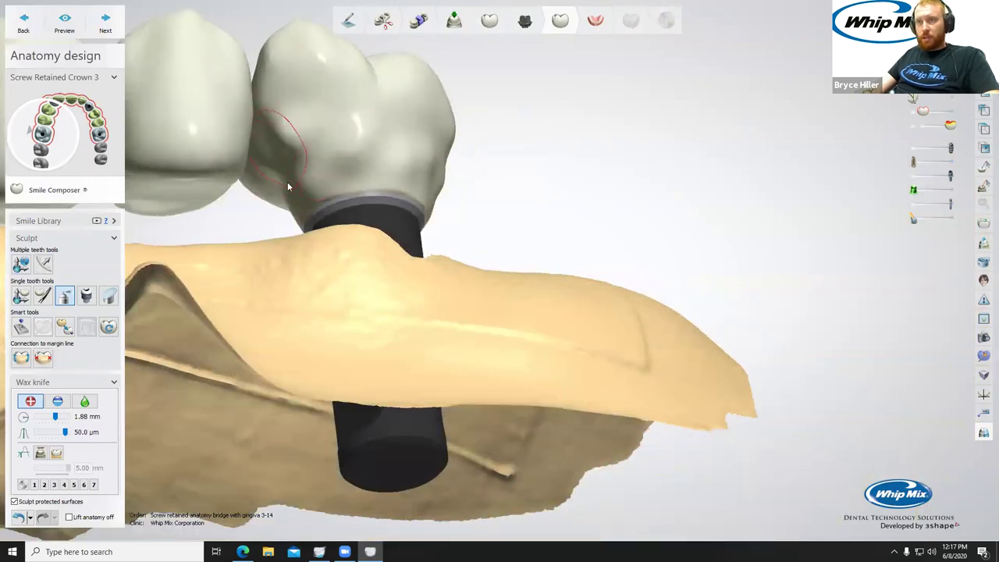
Smooth the added wax around Screw Retained Crown 3's neck with a 1.88 mm radius and 1.80 strength.
{"action": "left_click", "coordinate": [85, 400]}
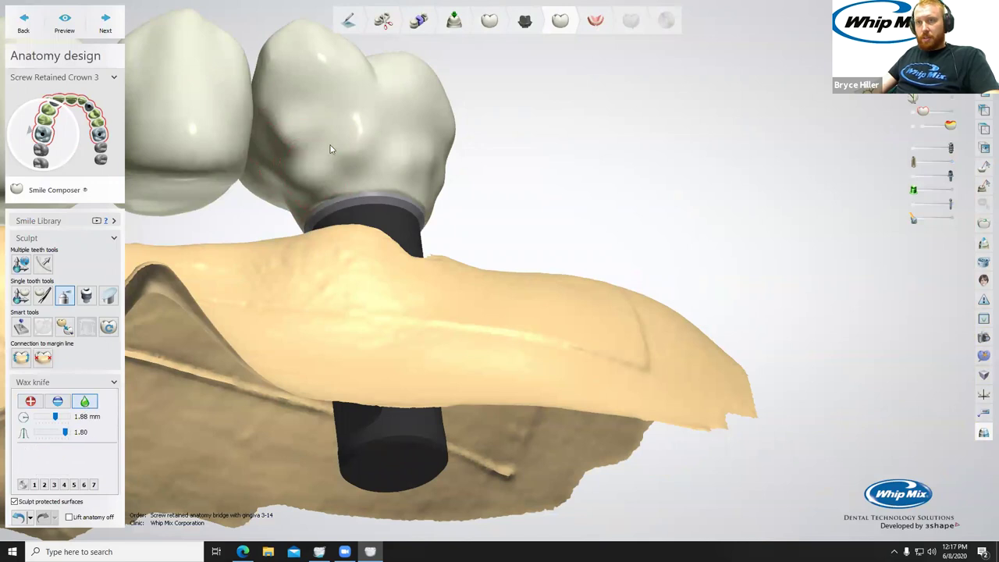
{"action": "right_click_drag", "start_coordinate": [435, 178], "coordinate": [417, 238]}
{"action": "right_click_drag", "start_coordinate": [364, 180], "coordinate": [408, 199]}
{"action": "mouse_move", "coordinate": [428, 174]}
{"action": "left_mouse_down"}
{"action": "mouse_move", "coordinate": [397, 190]}
{"action": "mouse_move", "coordinate": [429, 213]}
{"action": "mouse_move", "coordinate": [434, 196]}
{"action": "left_mouse_up"}
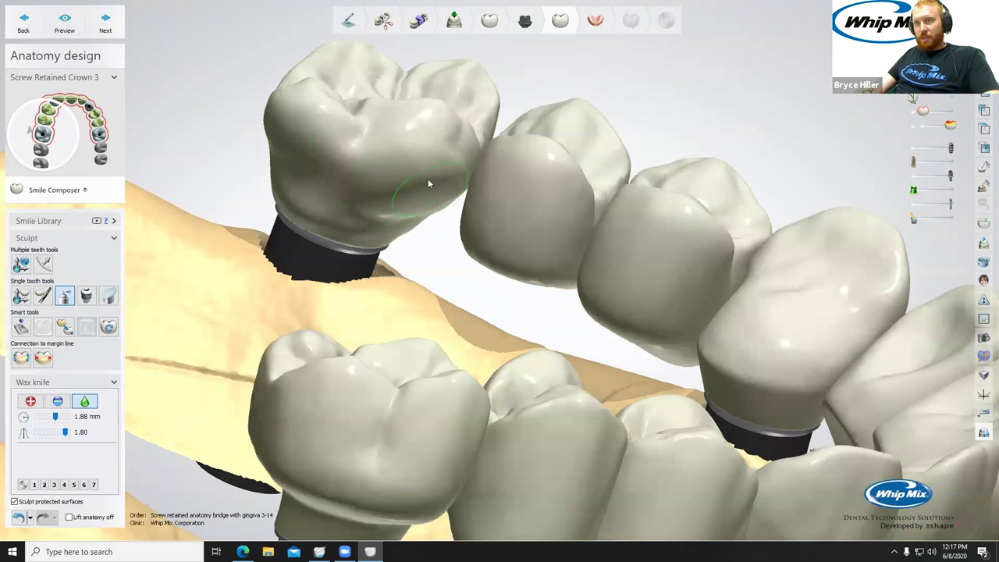
Add wax around the neck of Screw Retained Crown 3 with a 2.44 mm radius and 50.0 µm strength.
{"action": "right_click_drag", "start_coordinate": [366, 184], "coordinate": [372, 208]}
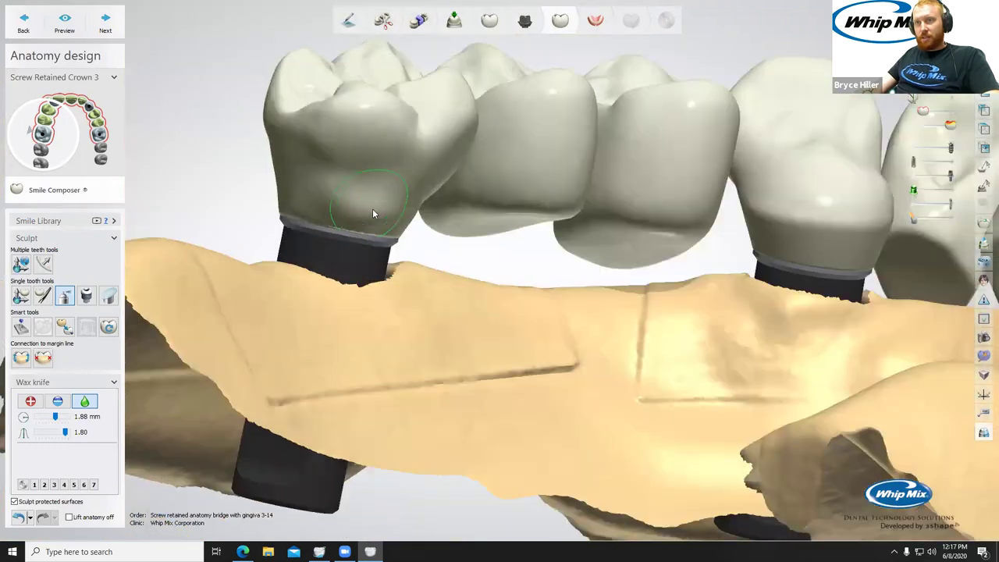
{"action": "left_click", "coordinate": [24, 402]}
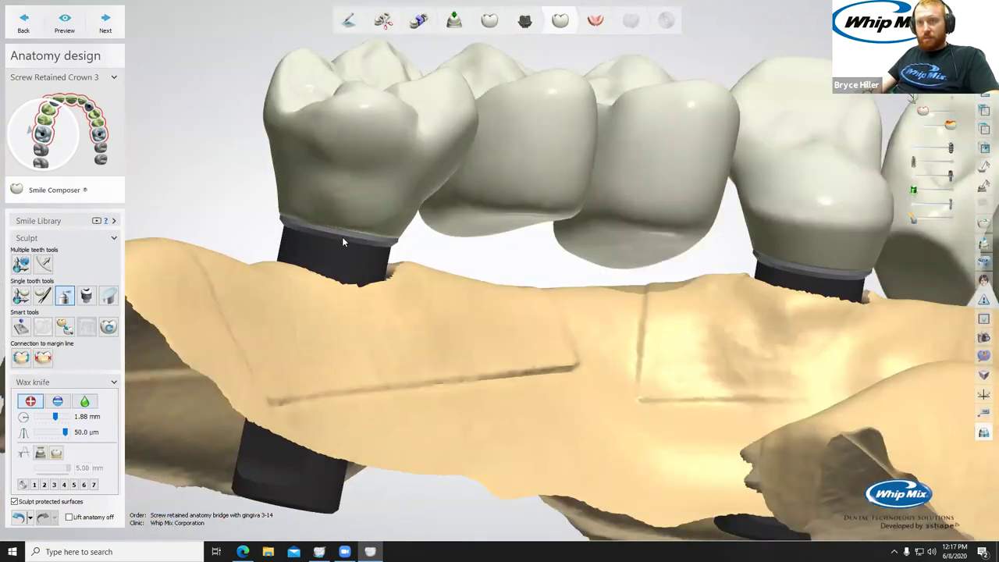
{"action": "scroll", "coordinate": [362, 187], "scroll_direction": "up", "scroll_amount": 3, "text": "shift"}
{"action": "right_click_drag", "start_coordinate": [363, 187], "coordinate": [341, 163]}
{"action": "right_click_drag", "start_coordinate": [413, 194], "coordinate": [330, 182]}
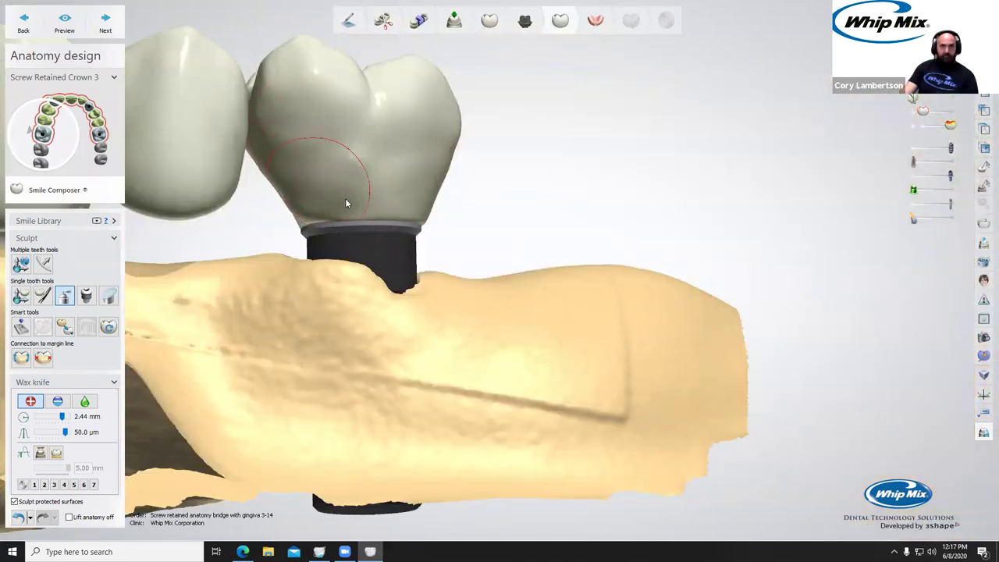
{"action": "scroll", "coordinate": [398, 164], "scroll_direction": "down", "scroll_amount": 3}
{"action": "right_click_drag", "start_coordinate": [346, 182], "coordinate": [316, 161]}
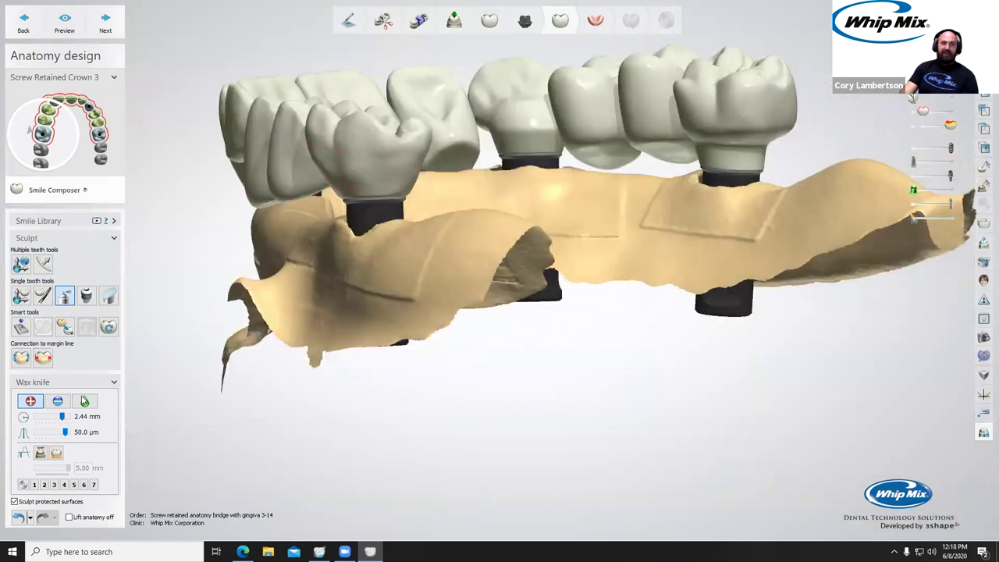
Smooth the neck of Screw Retained Crown 3 with a 2.44 mm radius and 1.80 strength.
{"action": "left_click", "coordinate": [85, 401]}
{"action": "right_click_drag", "start_coordinate": [412, 203], "coordinate": [340, 176]}
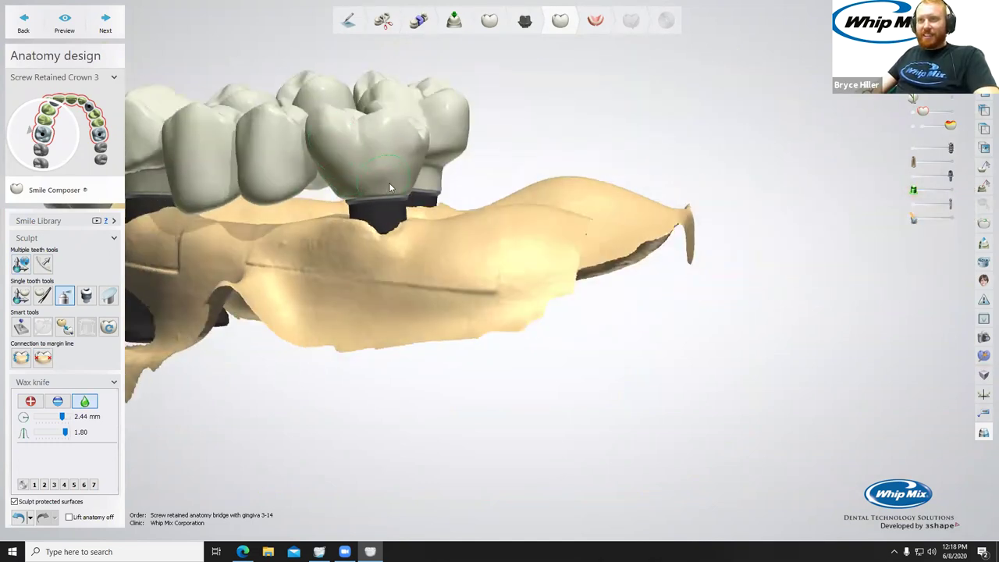
{"action": "right_click_drag", "start_coordinate": [351, 176], "coordinate": [447, 262]}
Smooth the ledge and neck all around Screw Retained Crown 14 with a 2.44 mm radius and 1.80 strength.
{"action": "scroll", "coordinate": [447, 264], "scroll_direction": "up", "scroll_amount": 2}
{"action": "left_click", "coordinate": [461, 274]}
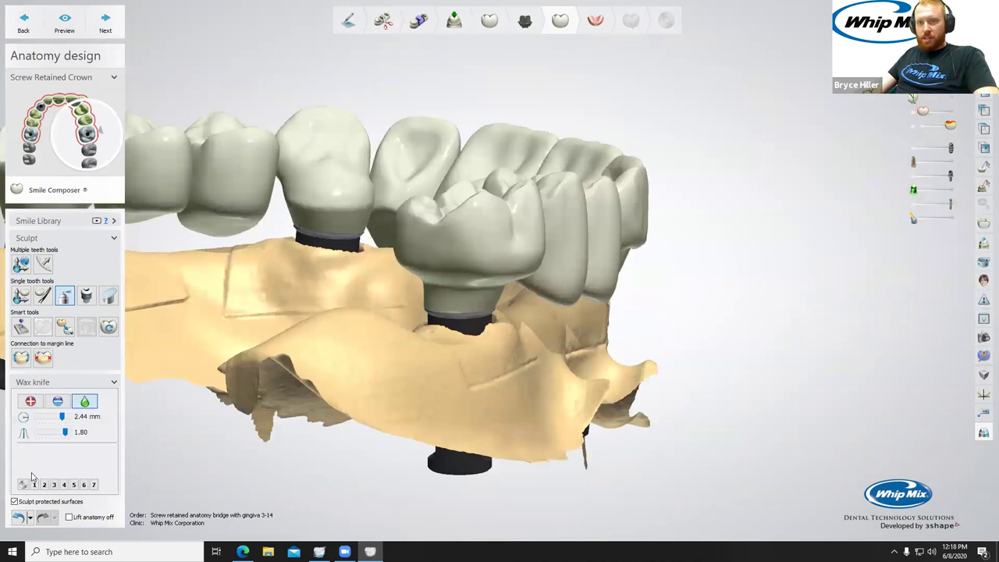
{"action": "scroll", "coordinate": [415, 249], "scroll_direction": "up", "scroll_amount": 2}
{"action": "mouse_move", "coordinate": [448, 275]}
{"action": "right_mouse_down"}
{"action": "mouse_move", "coordinate": [415, 248]}
{"action": "mouse_move", "coordinate": [469, 251]}
{"action": "mouse_move", "coordinate": [463, 232]}
{"action": "right_mouse_up"}
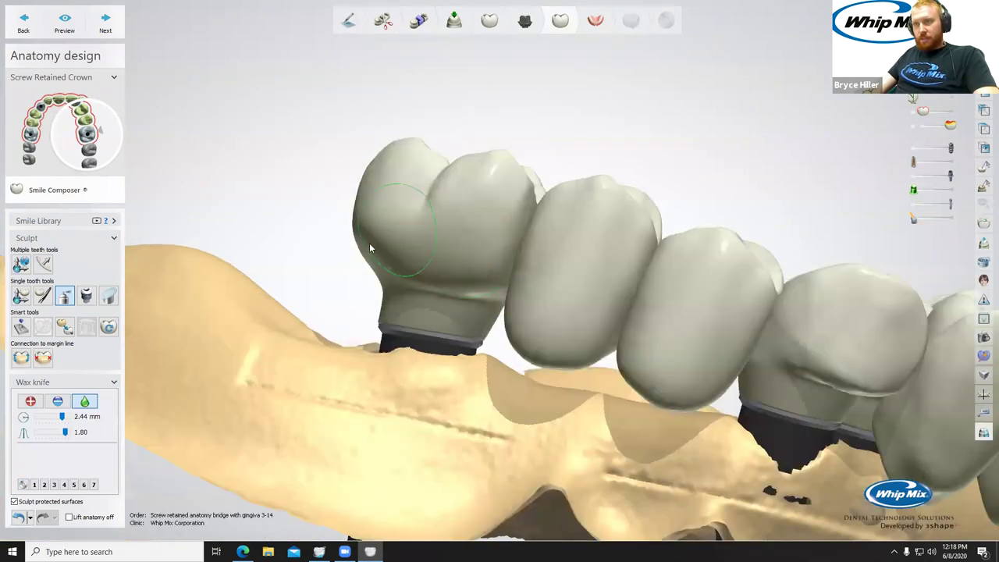
{"action": "right_click_drag", "start_coordinate": [472, 294], "coordinate": [392, 263]}
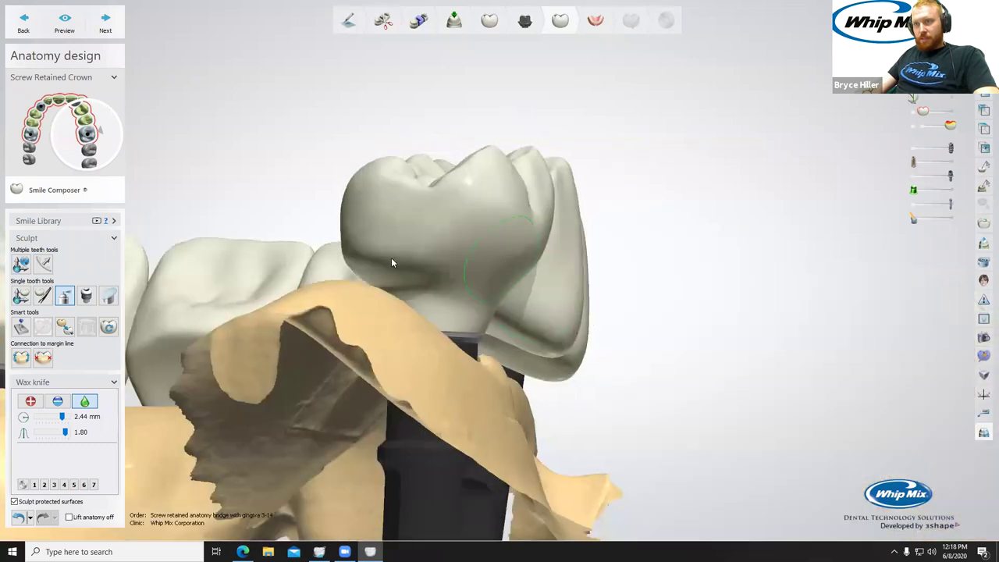
{"action": "right_click_drag", "start_coordinate": [506, 279], "coordinate": [407, 293]}
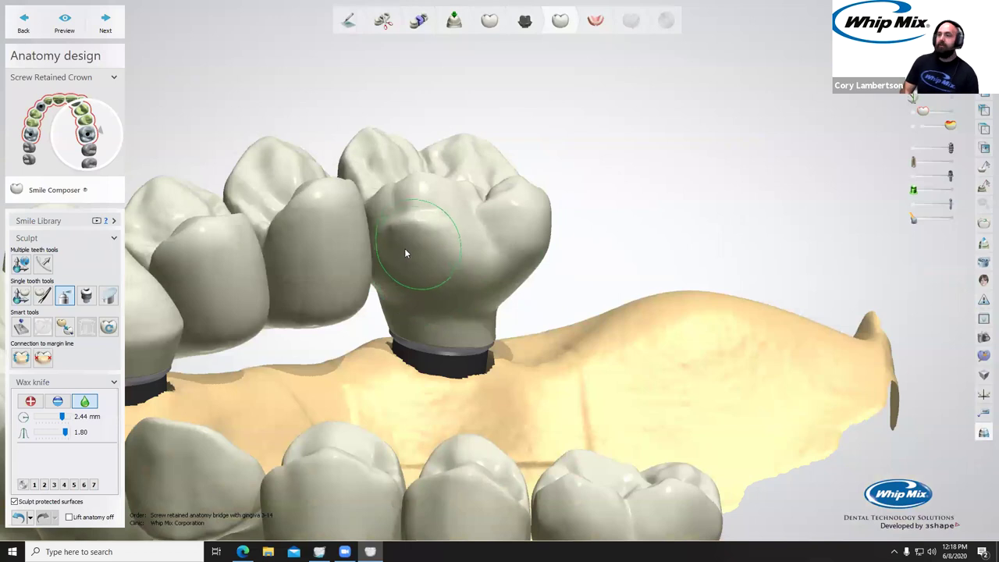
{"action": "right_click_drag", "start_coordinate": [511, 283], "coordinate": [435, 274]}
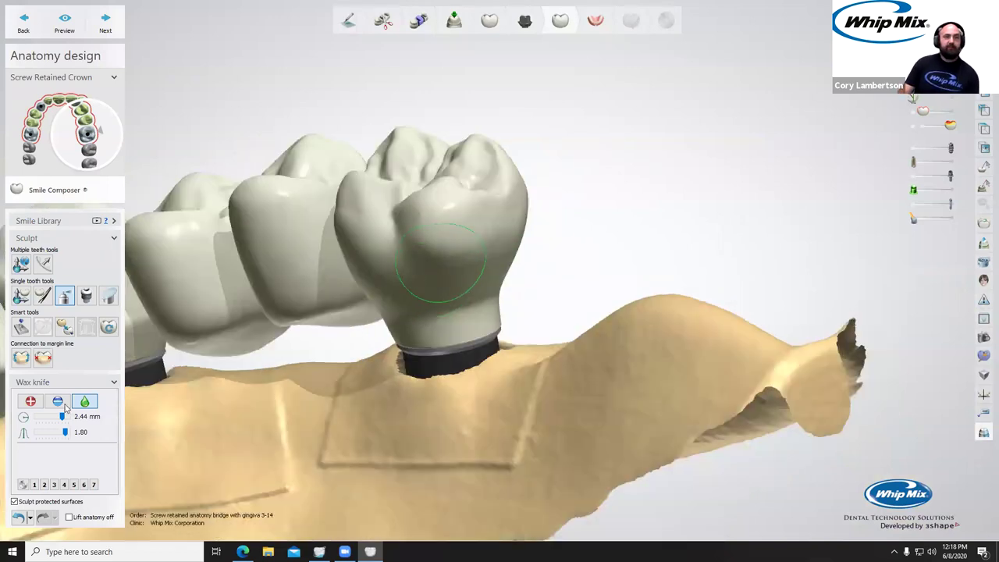
Reshape the neck of Screw Retained Crown 14 with individual morphing at a 2.66 mm radius, tapering it evenly to the abutment.
{"action": "left_click", "coordinate": [43, 295]}
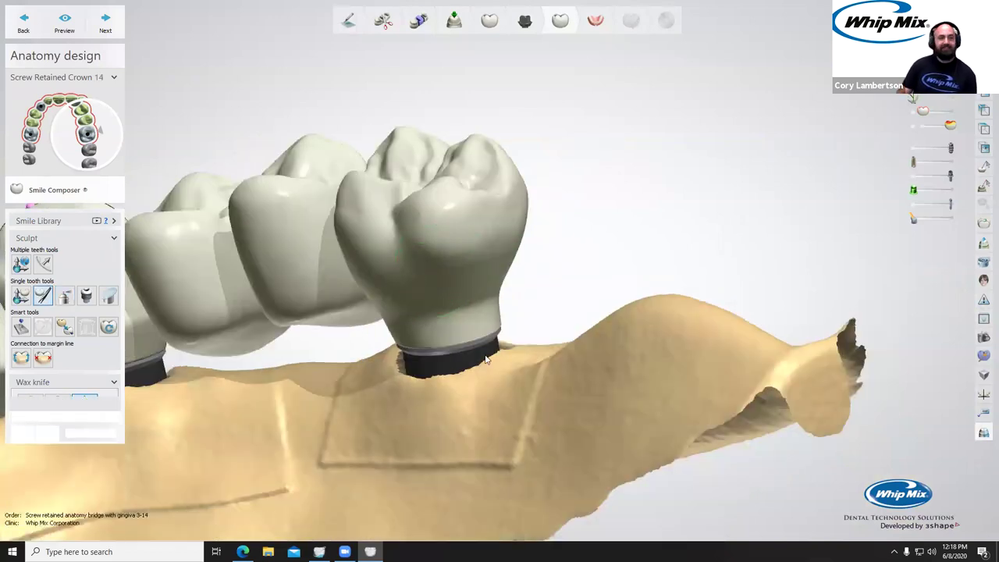
{"action": "scroll", "coordinate": [455, 319], "scroll_direction": "up", "scroll_amount": 2, "text": "shift"}
{"action": "mouse_move", "coordinate": [457, 320]}
{"action": "left_mouse_down"}
{"action": "mouse_move", "coordinate": [459, 309]}
{"action": "mouse_move", "coordinate": [463, 320]}
{"action": "left_mouse_up"}
{"action": "left_click_drag", "start_coordinate": [463, 320], "coordinate": [466, 311]}
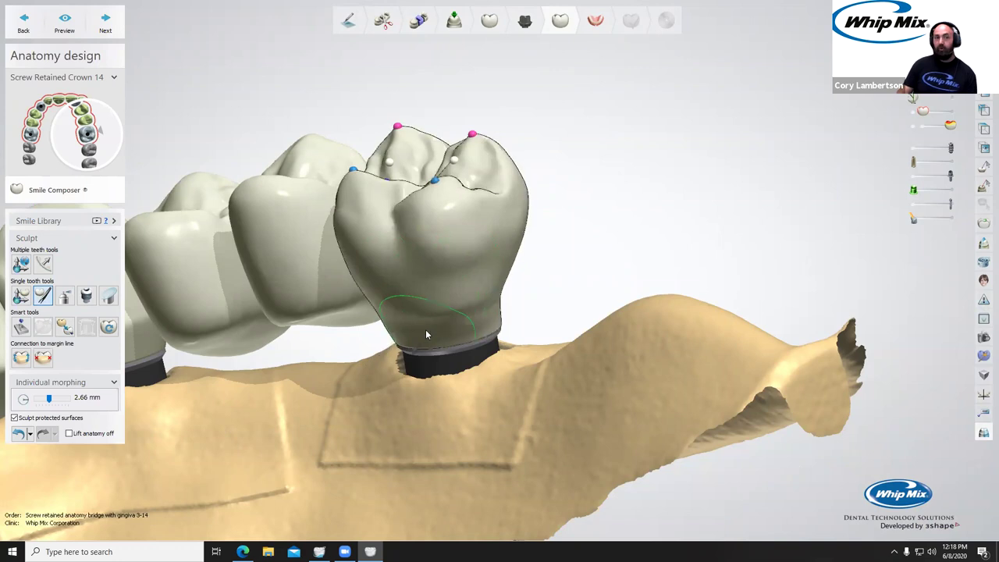
{"action": "right_click_drag", "start_coordinate": [431, 321], "coordinate": [470, 268]}
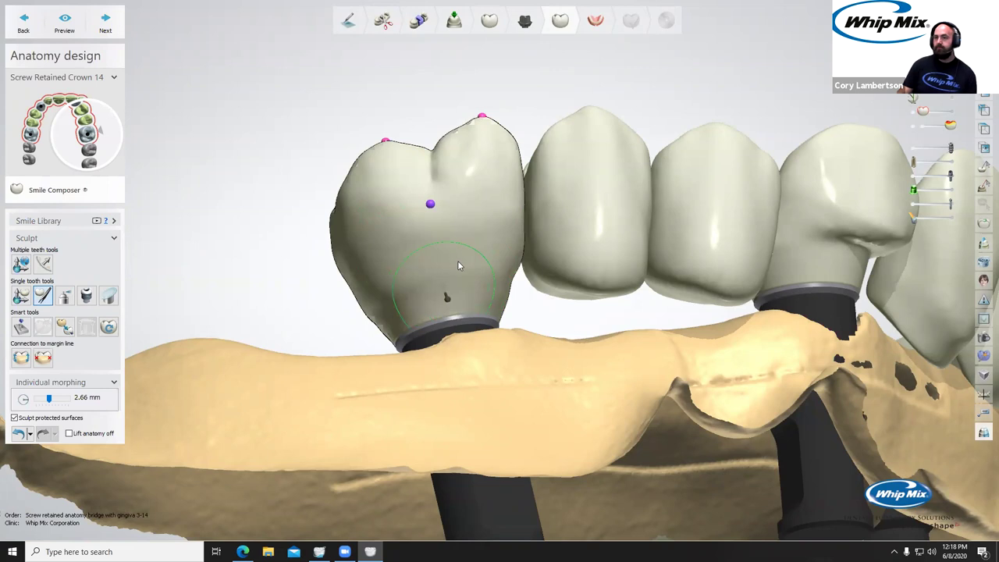
{"action": "right_click_drag", "start_coordinate": [471, 349], "coordinate": [516, 275]}
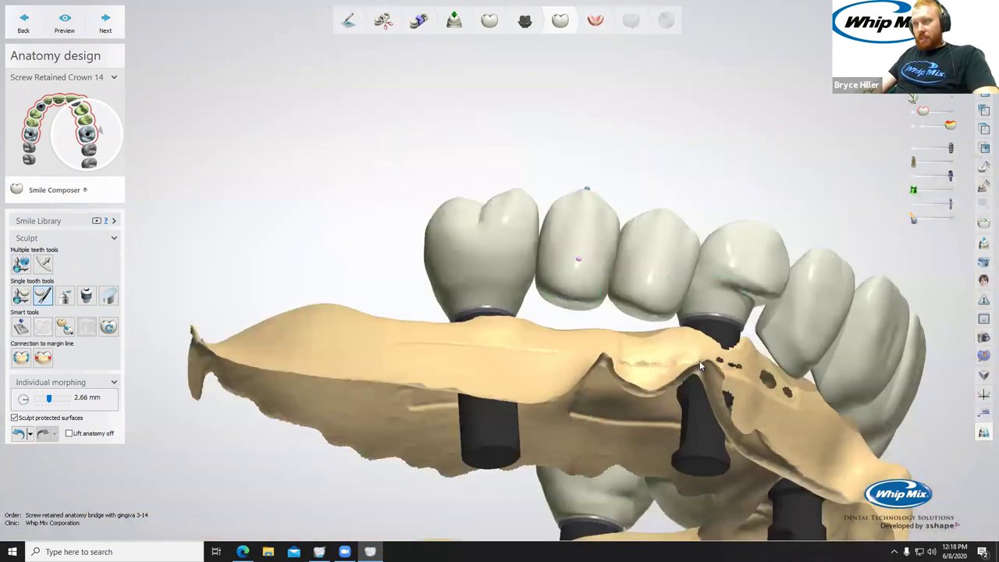
Smooth the facial ledge of Screw Retained Crown 11 with the Wax knife, using a 2.44 mm radius and 1.80 strength.
{"action": "mouse_move", "coordinate": [764, 403]}
{"action": "right_mouse_down"}
{"action": "mouse_move", "coordinate": [521, 323]}
{"action": "mouse_move", "coordinate": [564, 350]}
{"action": "right_mouse_up"}
{"action": "scroll", "coordinate": [322, 349], "scroll_direction": "up", "scroll_amount": 3}
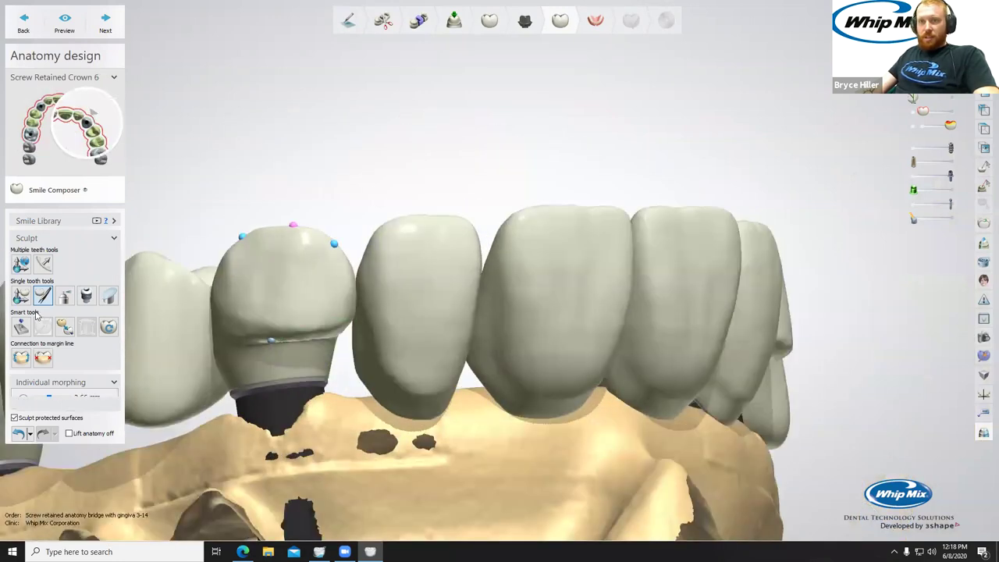
{"action": "left_click", "coordinate": [65, 297]}
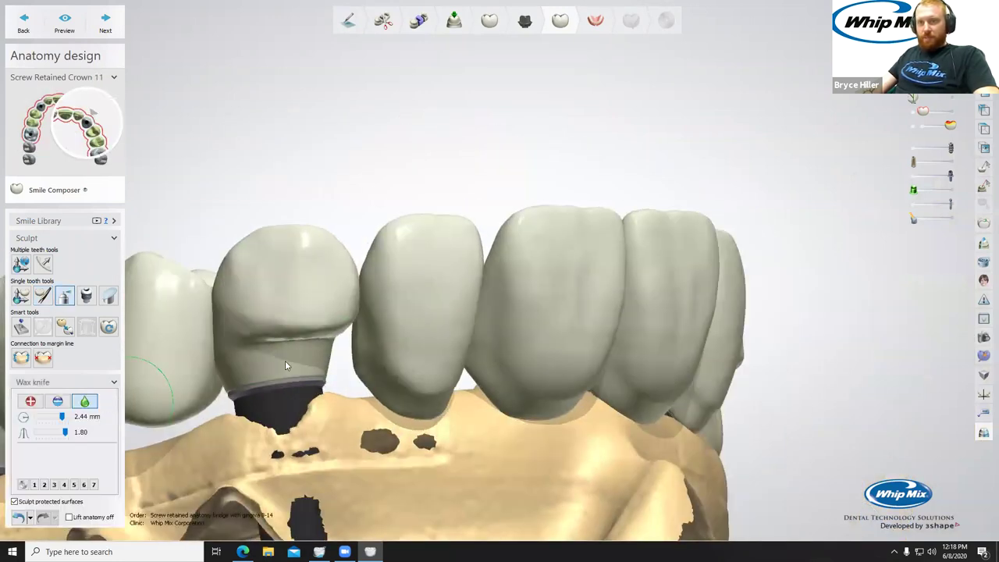
{"action": "left_click_drag", "start_coordinate": [263, 334], "coordinate": [328, 330]}
{"action": "key", "text": "ctrl+z"}
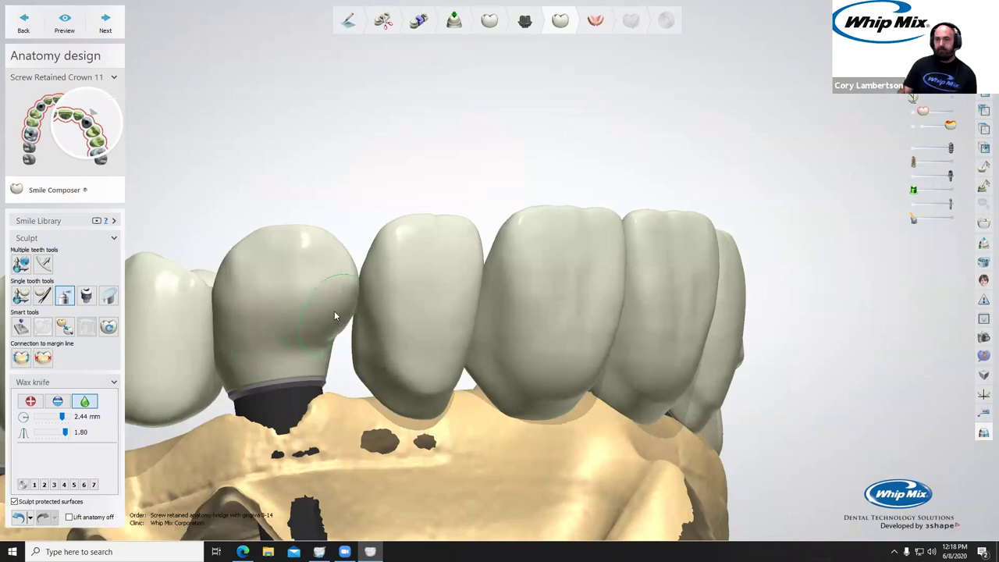
Reshape the sides and incisal edge of Screw Retained Crown 11 with individual morphing, using radii of 1.68 mm and 2.17 mm.
{"action": "left_click", "coordinate": [43, 296]}
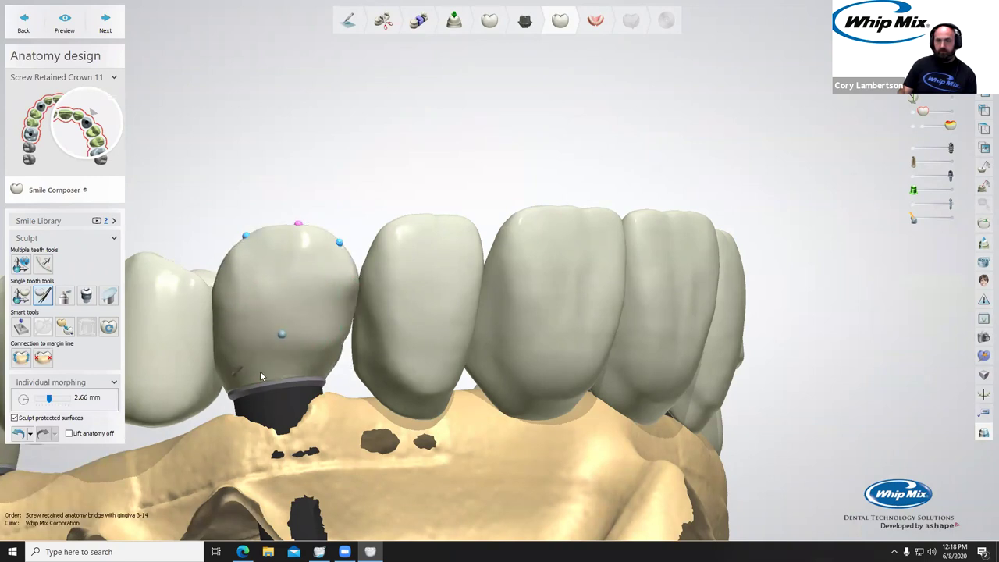
{"action": "right_click_drag", "start_coordinate": [255, 336], "coordinate": [376, 251]}
{"action": "scroll", "coordinate": [280, 336], "scroll_direction": "down", "scroll_amount": 3, "text": "ctrl"}
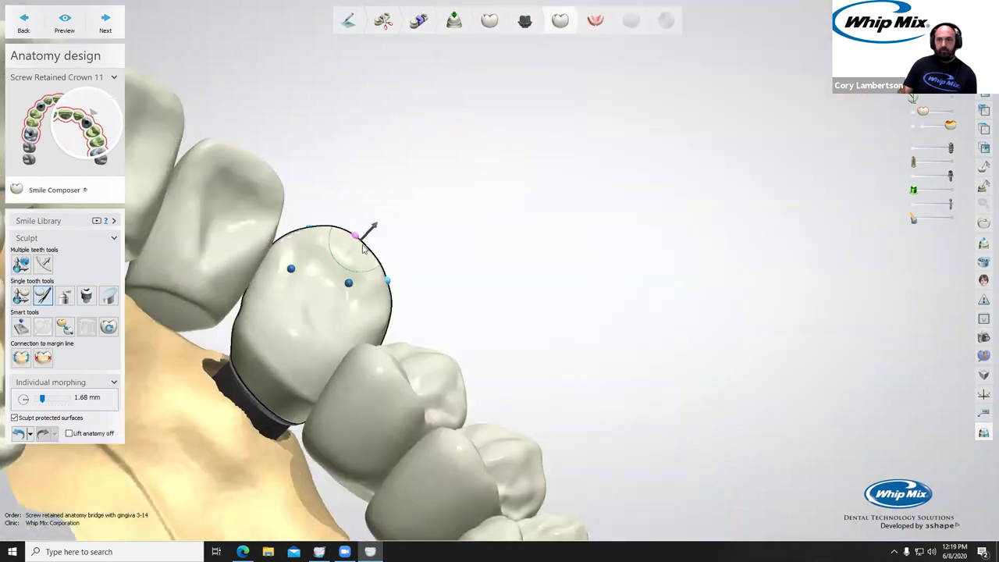
{"action": "right_click_drag", "start_coordinate": [408, 286], "coordinate": [266, 263]}
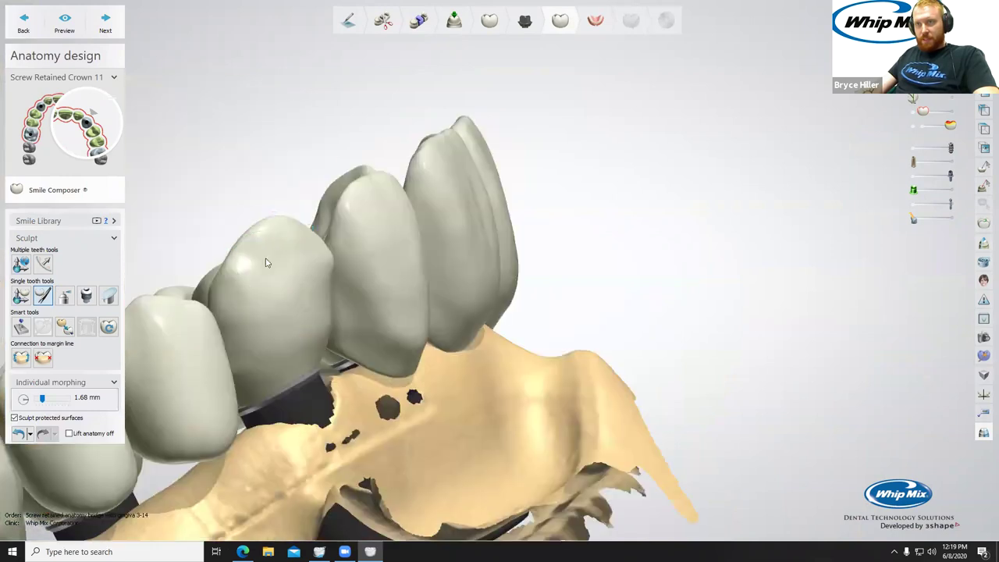
{"action": "right_click_drag", "start_coordinate": [234, 295], "coordinate": [296, 306]}
{"action": "scroll", "coordinate": [312, 300], "scroll_direction": "up", "scroll_amount": 3, "text": "ctrl"}
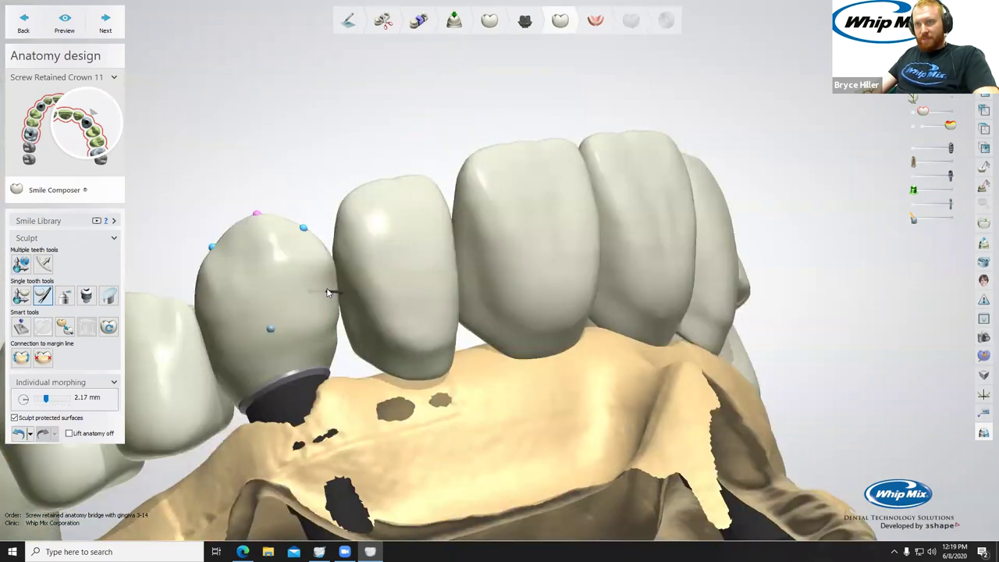
Smooth the facial ledge of Screw Retained Crown 6 with the Wax knife, using a 2.44 mm radius and 1.80 strength.
{"action": "right_click_drag", "start_coordinate": [340, 342], "coordinate": [538, 359]}
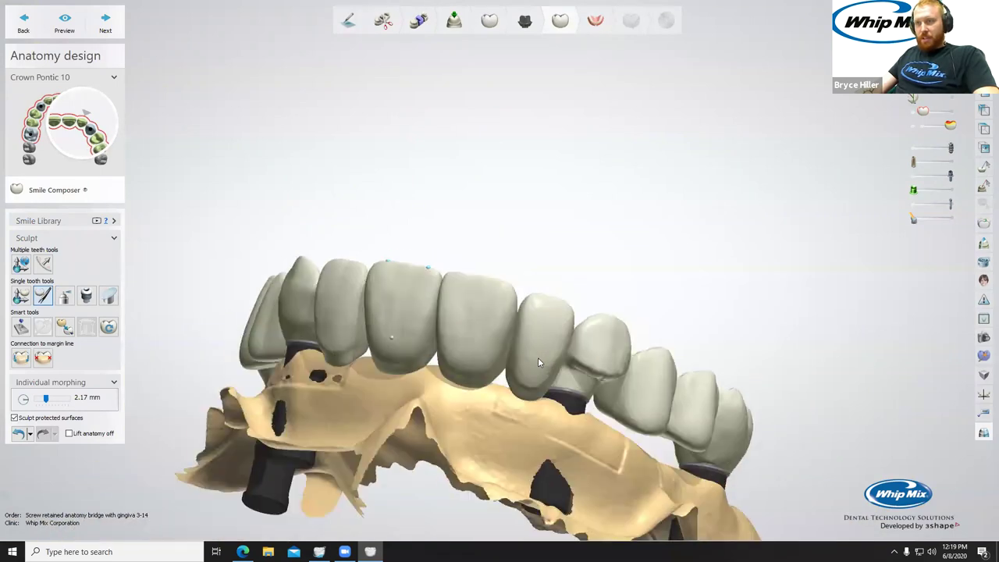
{"action": "scroll", "coordinate": [538, 359], "scroll_direction": "up", "scroll_amount": 3}
{"action": "left_click", "coordinate": [584, 382]}
{"action": "right_click_drag", "start_coordinate": [584, 382], "coordinate": [591, 245]}
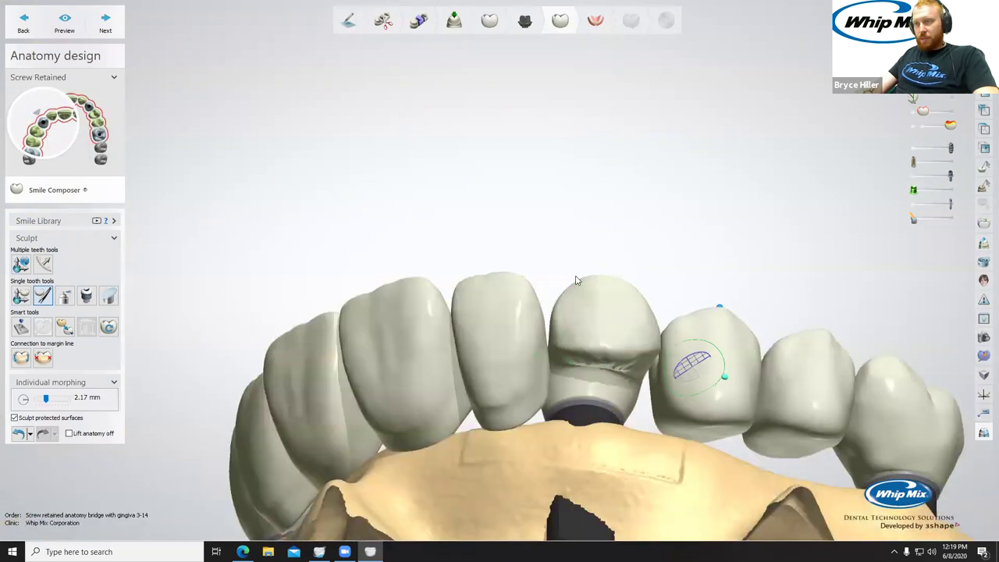
{"action": "right_click_drag", "start_coordinate": [484, 166], "coordinate": [444, 211]}
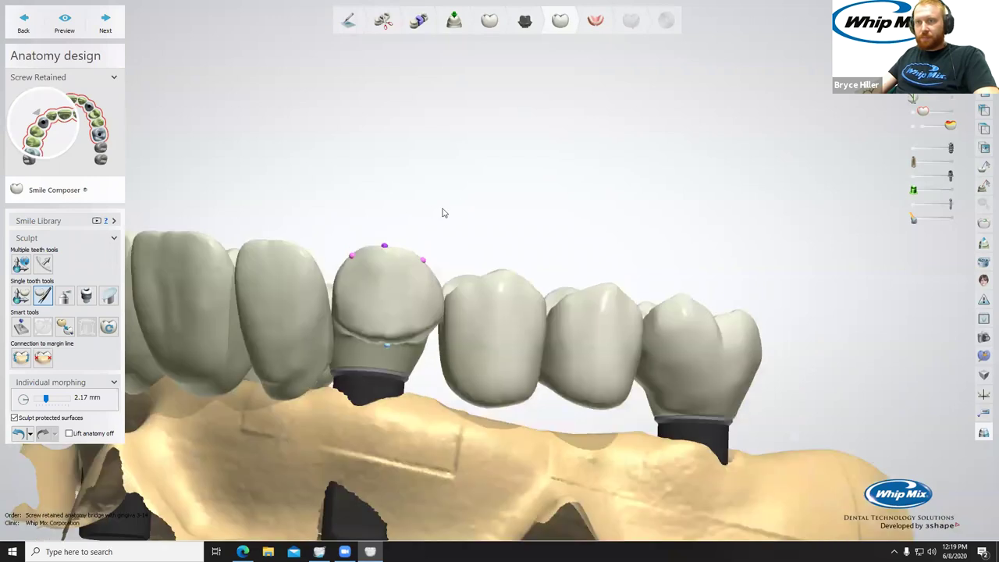
{"action": "right_click_drag", "start_coordinate": [461, 311], "coordinate": [448, 275]}
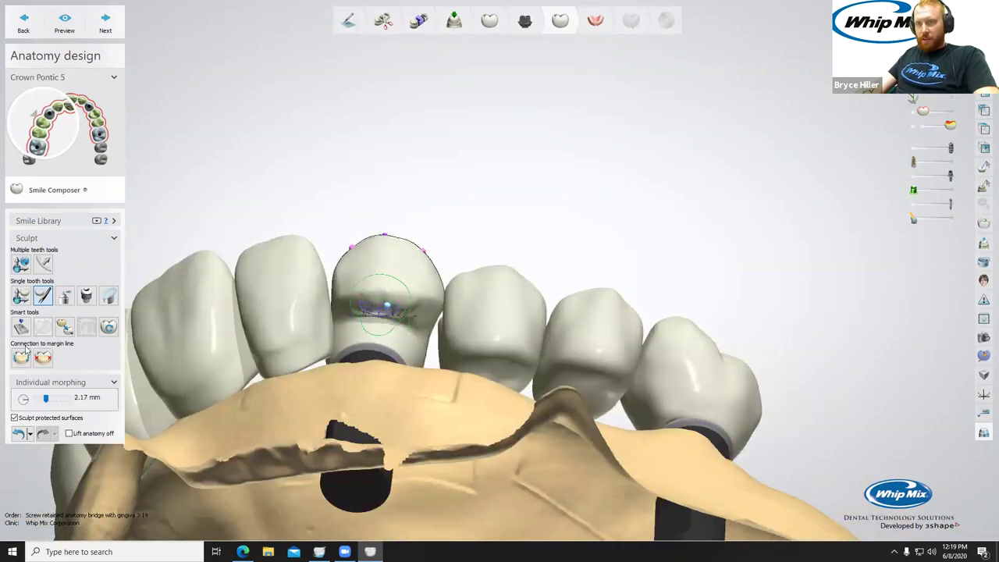
{"action": "left_click", "coordinate": [65, 297]}
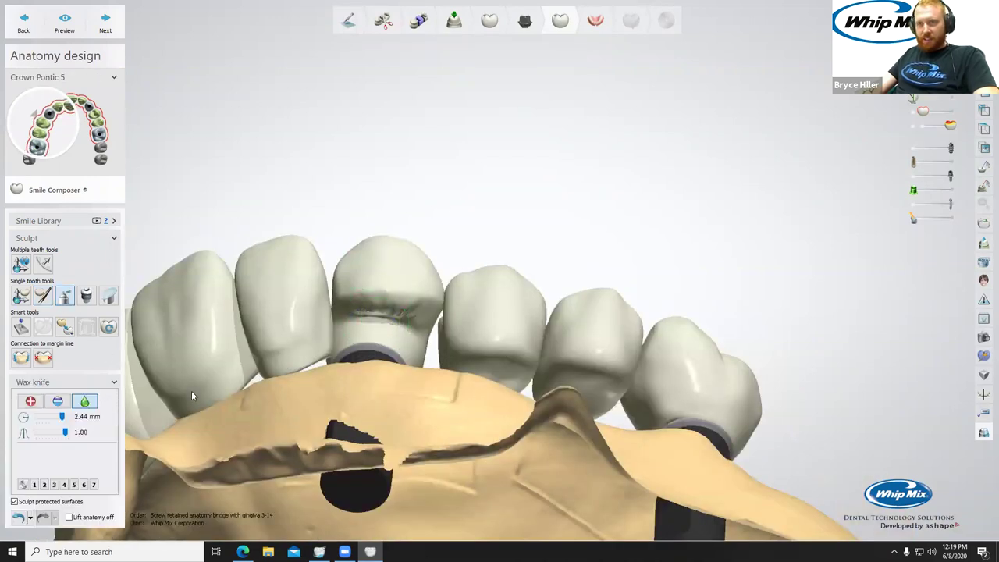
{"action": "mouse_move", "coordinate": [386, 300]}
{"action": "left_mouse_down"}
{"action": "mouse_move", "coordinate": [367, 303]}
{"action": "mouse_move", "coordinate": [405, 309]}
{"action": "left_mouse_up"}
{"action": "right_click_drag", "start_coordinate": [404, 313], "coordinate": [372, 295]}
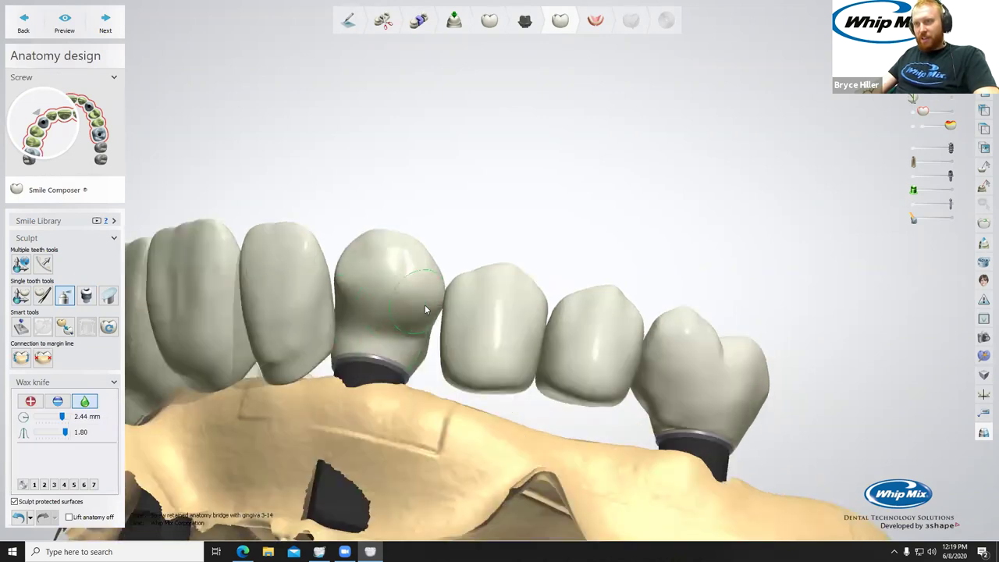
Widen the lower sides of Screw Retained Crown 6 with individual morphing at a 2.17 mm radius.
{"action": "left_click", "coordinate": [43, 297]}
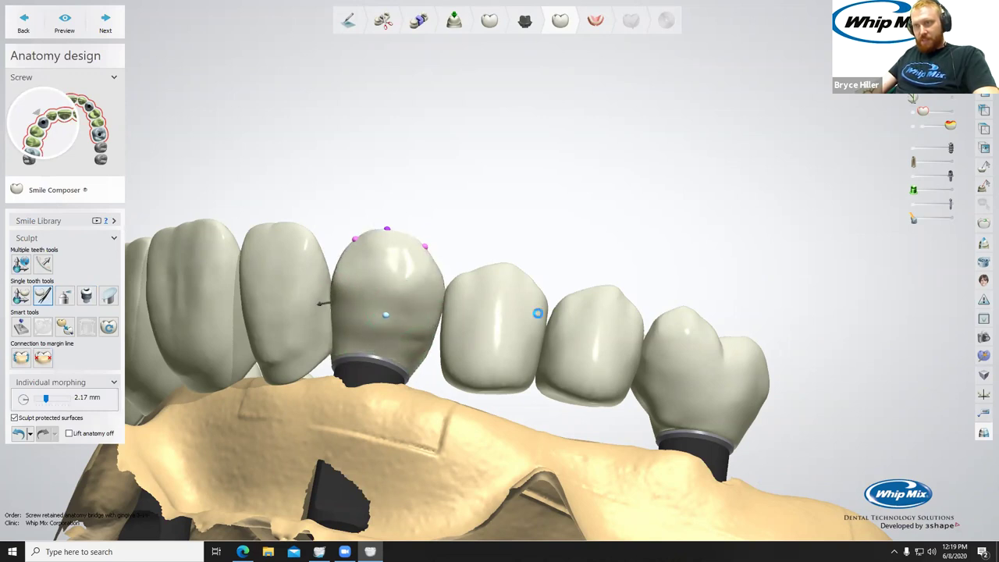
{"action": "left_click", "coordinate": [485, 326]}
{"action": "right_click_drag", "start_coordinate": [462, 294], "coordinate": [600, 399]}
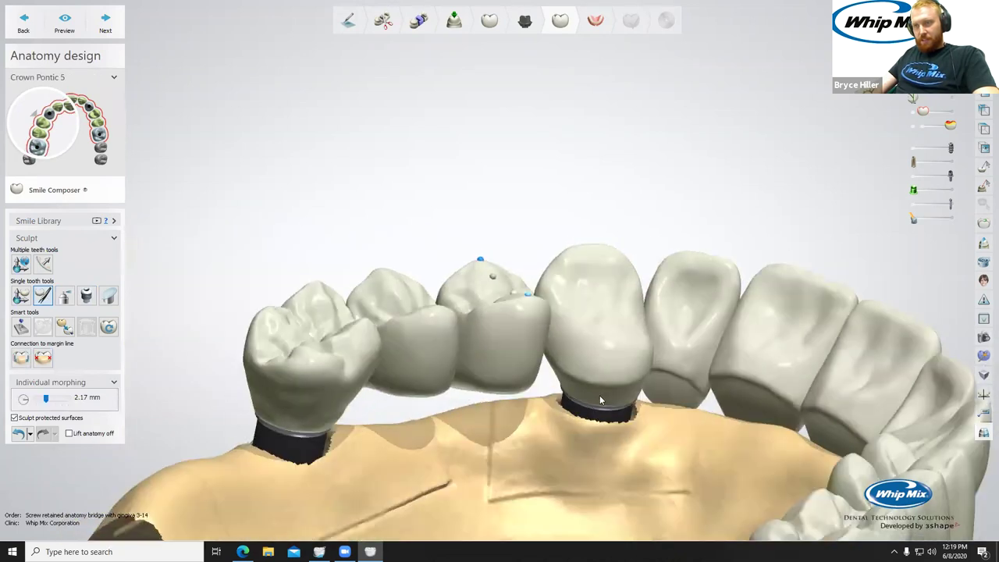
Add wax around the lingual screw channel of Screw Retained Crown 6 with a 2.44 mm radius and 50.0 µm strength.
{"action": "left_click", "coordinate": [65, 295]}
{"action": "scroll", "coordinate": [613, 378], "scroll_direction": "up", "scroll_amount": 5}
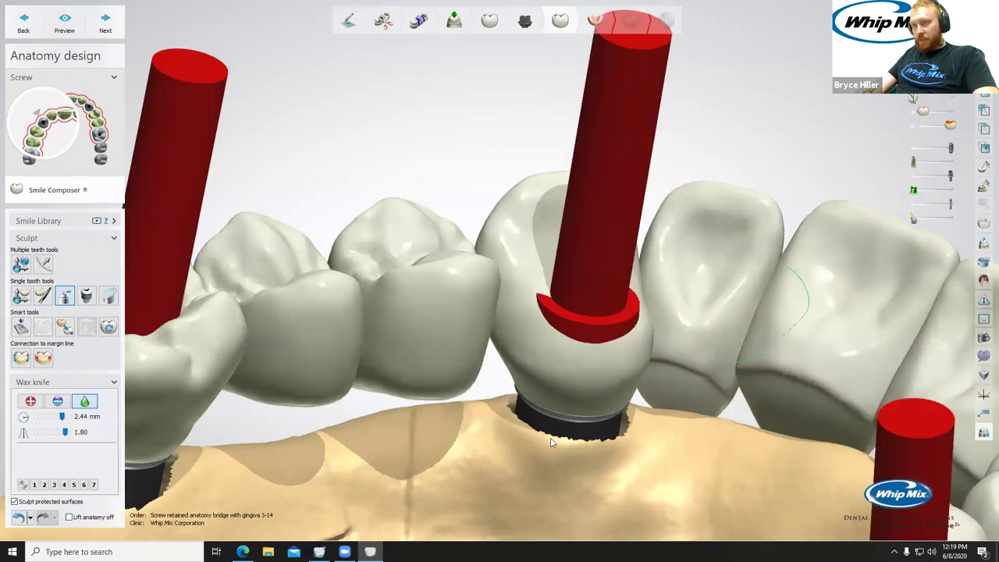
{"action": "left_click", "coordinate": [32, 400]}
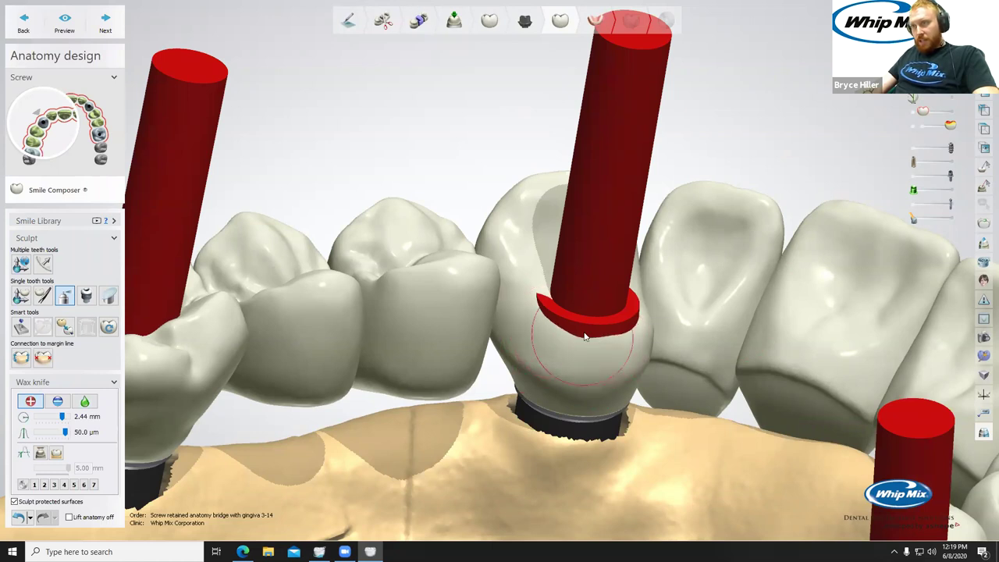
{"action": "left_click_drag", "start_coordinate": [577, 326], "coordinate": [621, 323]}
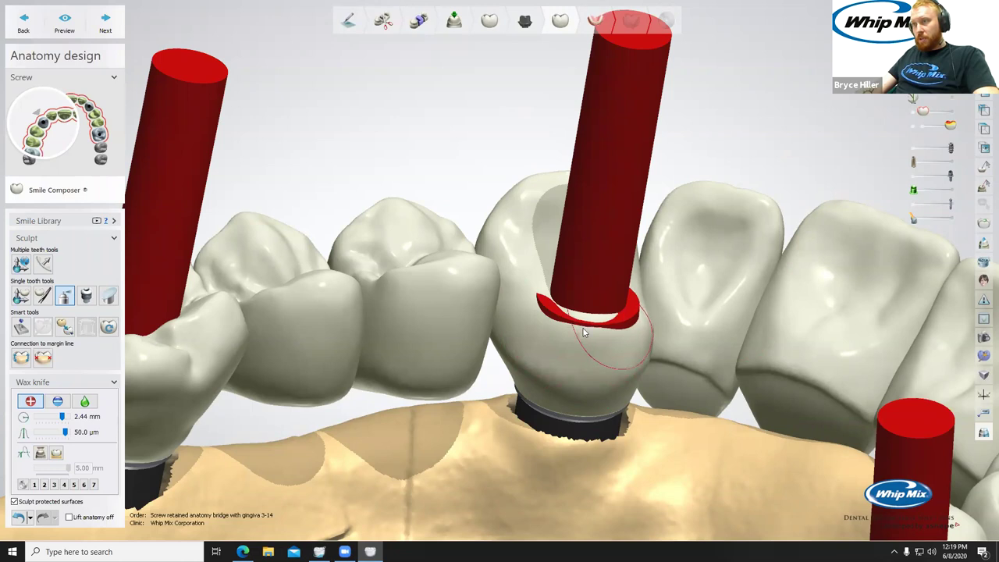
{"action": "right_click_drag", "start_coordinate": [621, 323], "coordinate": [585, 333]}
{"action": "left_click_drag", "start_coordinate": [586, 332], "coordinate": [501, 353]}
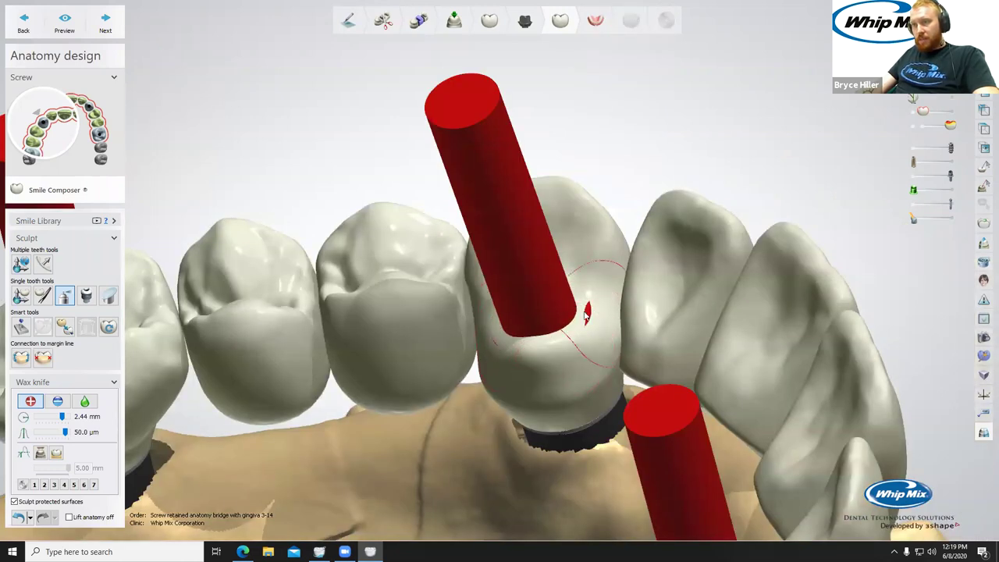
Add wax over the exposed lingual screw channel of Screw Retained Crown 11 with a 2.44 mm radius and 50.0 µm strength.
{"action": "scroll", "coordinate": [587, 315], "scroll_direction": "down", "scroll_amount": 3}
{"action": "right_click_drag", "start_coordinate": [582, 268], "coordinate": [492, 291]}
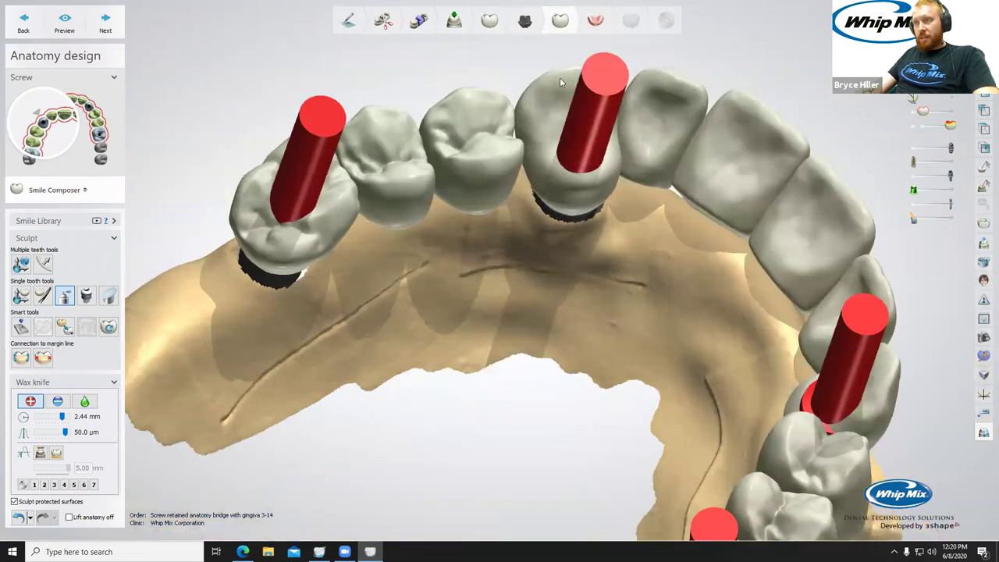
{"action": "right_click_drag", "start_coordinate": [551, 392], "coordinate": [533, 439]}
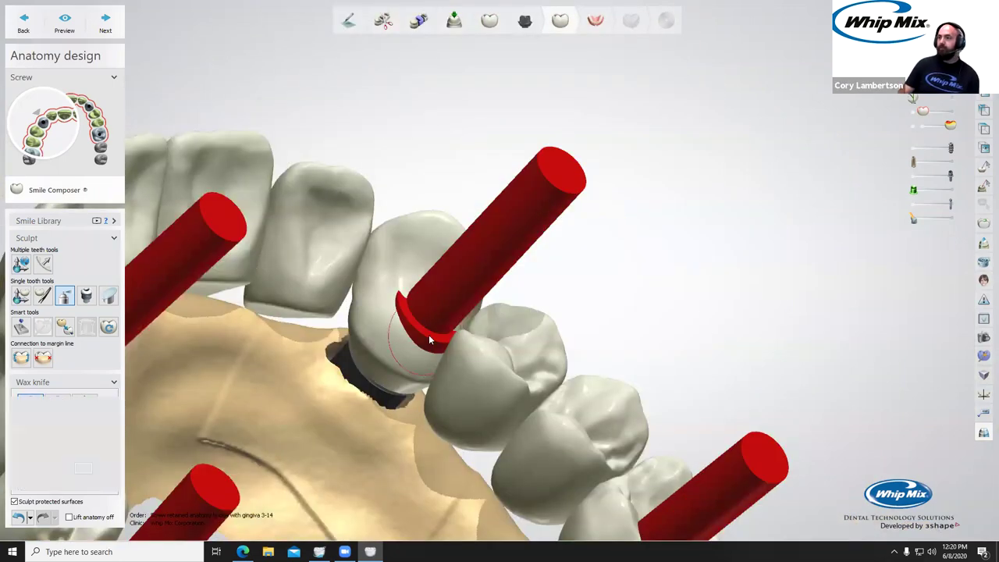
{"action": "mouse_move", "coordinate": [429, 335]}
{"action": "left_mouse_down"}
{"action": "mouse_move", "coordinate": [398, 309]}
{"action": "mouse_move", "coordinate": [443, 339]}
{"action": "left_mouse_up"}
{"action": "right_click_drag", "start_coordinate": [442, 339], "coordinate": [448, 353]}
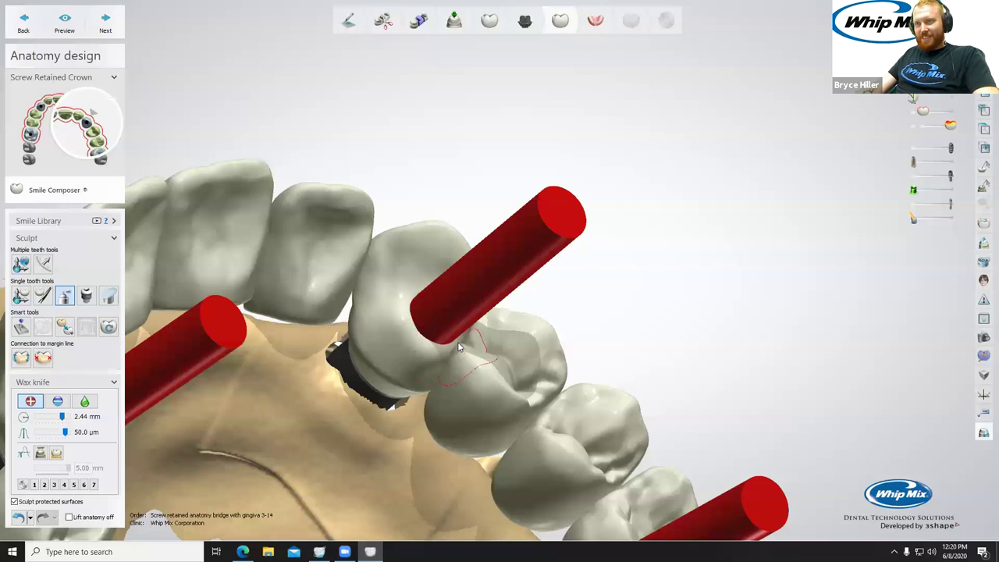
Set the Wax knife to smoothing with a 2.44 mm radius and 1.80 strength for Screw Retained Crown 6.
{"action": "scroll", "coordinate": [375, 354], "scroll_direction": "down", "scroll_amount": 5}
{"action": "right_click_drag", "start_coordinate": [375, 353], "coordinate": [81, 342]}
{"action": "middle_click_drag", "start_coordinate": [81, 342], "coordinate": [127, 202]}
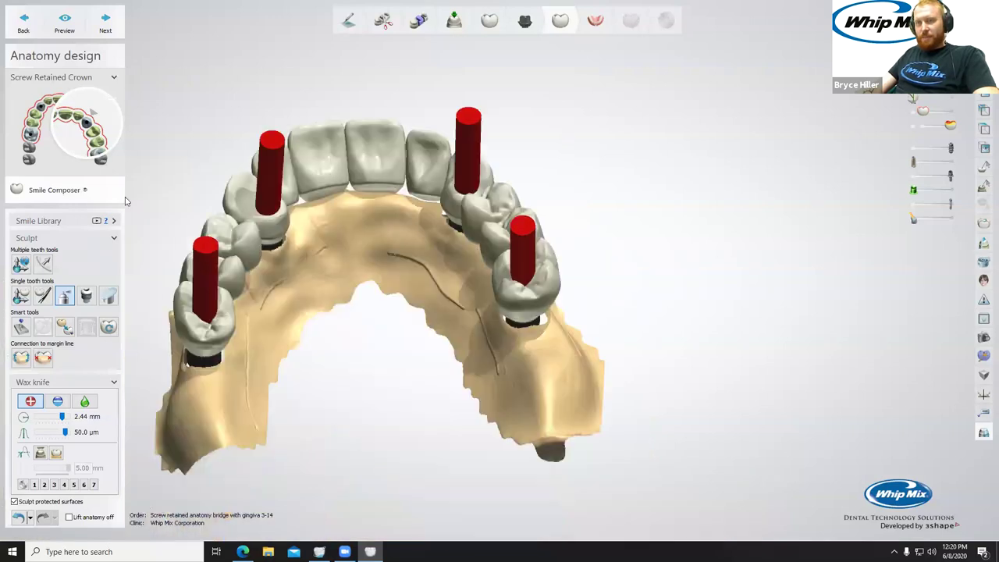
{"action": "left_click", "coordinate": [271, 227]}
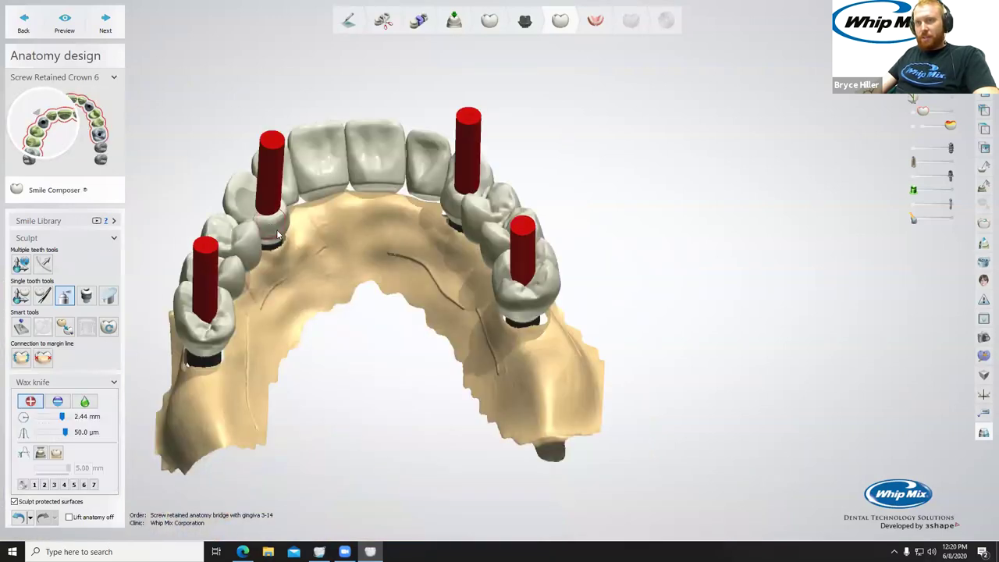
{"action": "scroll", "coordinate": [277, 234], "scroll_direction": "up", "scroll_amount": 5}
{"action": "right_click_drag", "start_coordinate": [277, 234], "coordinate": [53, 380]}
{"action": "right_click_drag", "start_coordinate": [251, 321], "coordinate": [3, 346]}
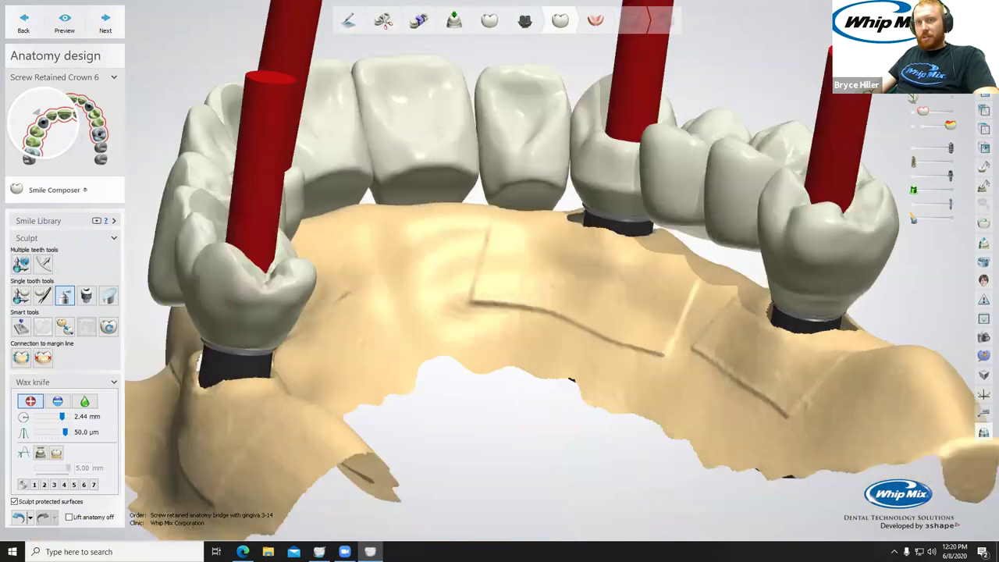
{"action": "left_click", "coordinate": [84, 401]}
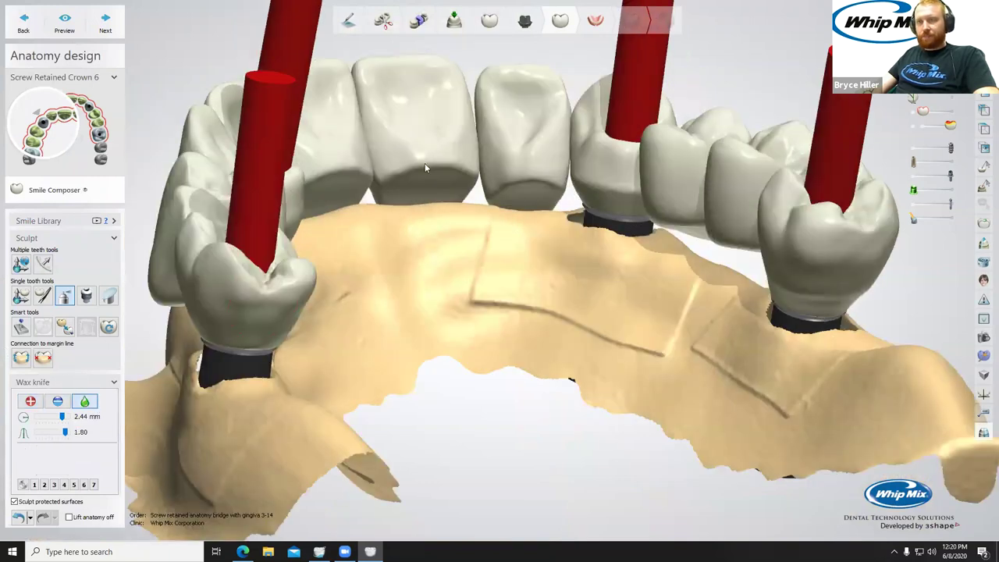
{"action": "right_click_drag", "start_coordinate": [287, 221], "coordinate": [242, 254]}
{"action": "scroll", "coordinate": [242, 254], "scroll_direction": "up", "scroll_amount": 3}
{"action": "right_click_drag", "start_coordinate": [349, 250], "coordinate": [205, 263]}
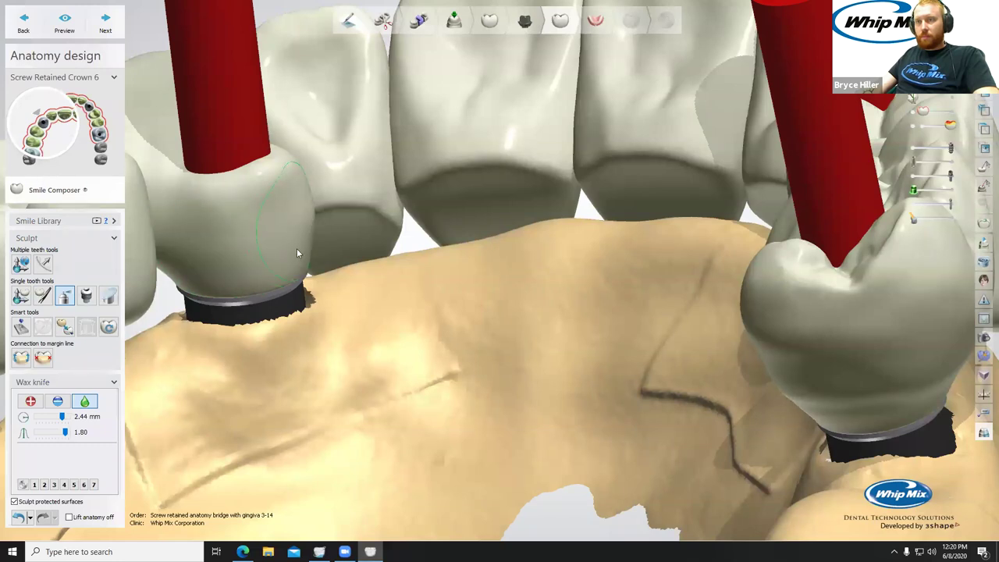
Examine the whole bridge from the lingual, lateral and facial sides, checking the crown necks against the ridge.
{"action": "scroll", "coordinate": [297, 249], "scroll_direction": "down", "scroll_amount": 4}
{"action": "right_click_drag", "start_coordinate": [296, 249], "coordinate": [278, 206]}
{"action": "right_click_drag", "start_coordinate": [525, 268], "coordinate": [483, 337]}
{"action": "scroll", "coordinate": [482, 336], "scroll_direction": "down", "scroll_amount": 3}
{"action": "middle_click_drag", "start_coordinate": [482, 336], "coordinate": [504, 206]}
{"action": "right_click_drag", "start_coordinate": [401, 248], "coordinate": [438, 291]}
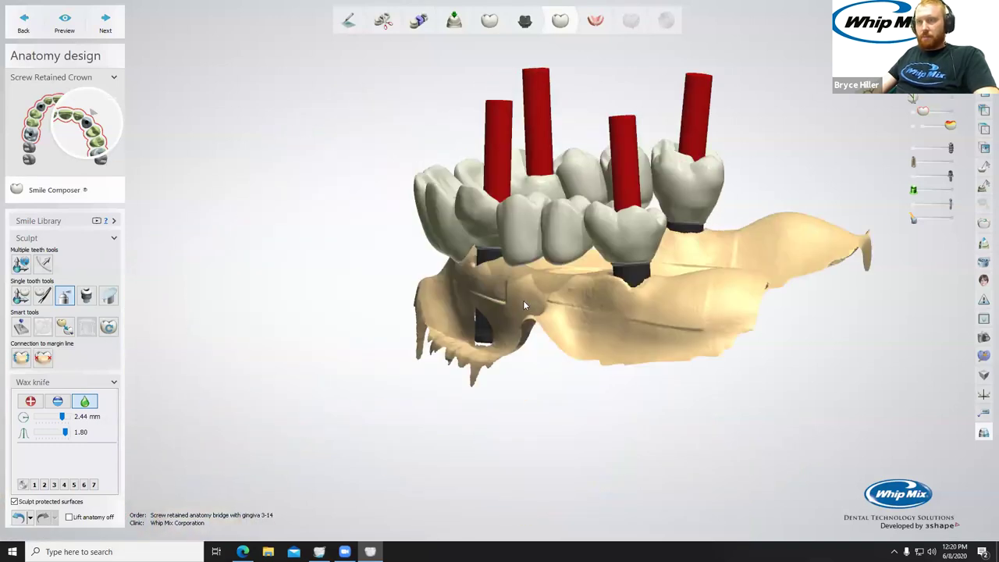
{"action": "right_click_drag", "start_coordinate": [523, 302], "coordinate": [565, 289]}
{"action": "scroll", "coordinate": [565, 289], "scroll_direction": "down", "scroll_amount": 3}
{"action": "scroll", "coordinate": [565, 289], "scroll_direction": "up", "scroll_amount": 4}
{"action": "middle_click_drag", "start_coordinate": [594, 262], "coordinate": [530, 264]}
{"action": "right_click_drag", "start_coordinate": [530, 264], "coordinate": [555, 223]}
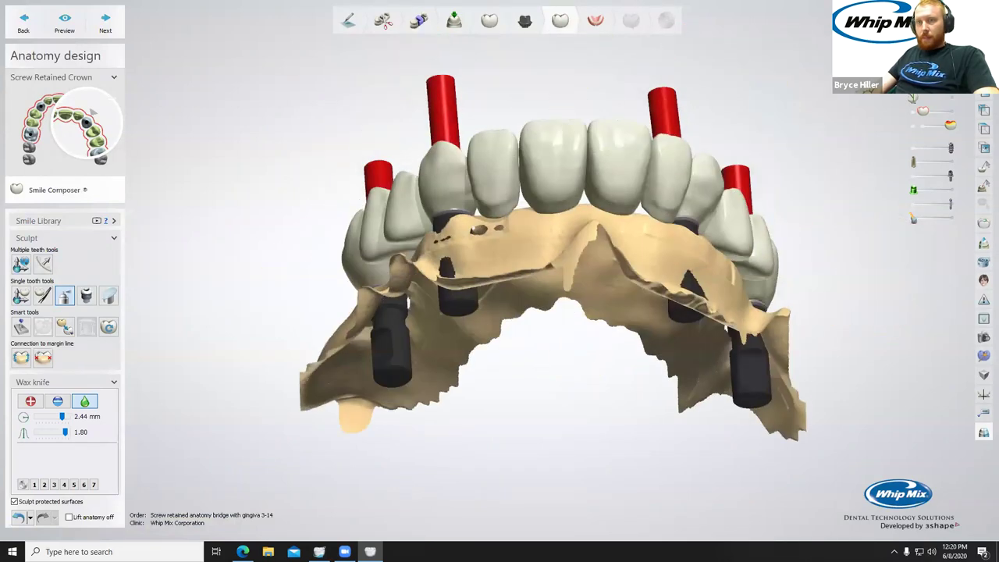
Shorten the necks of Crown Pontic 8 and the neighbouring central incisor pontic with individual transformation.
{"action": "left_click", "coordinate": [20, 295]}
{"action": "left_click_drag", "start_coordinate": [552, 224], "coordinate": [554, 214]}
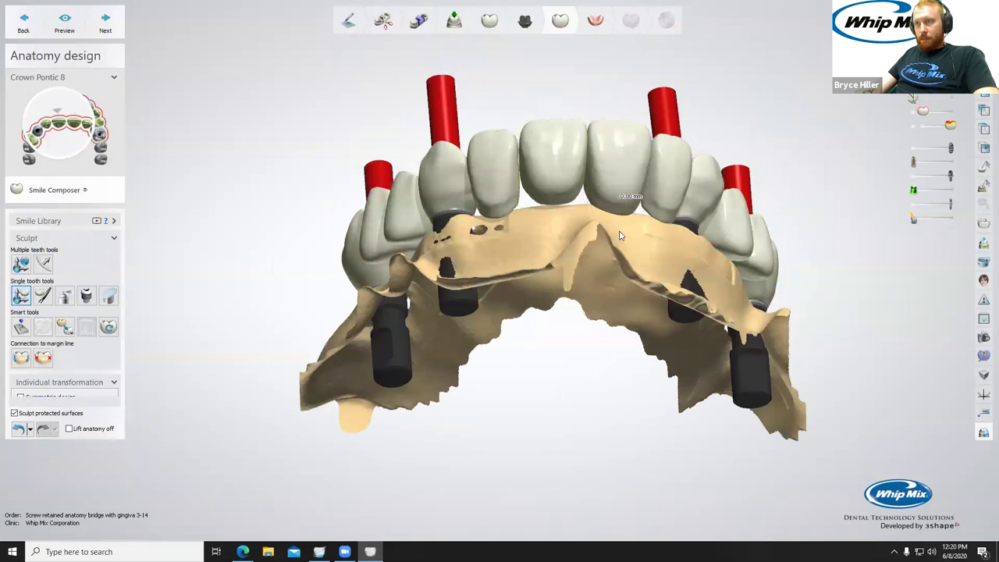
{"action": "left_click", "coordinate": [619, 201]}
{"action": "right_click_drag", "start_coordinate": [622, 251], "coordinate": [587, 213]}
{"action": "left_click_drag", "start_coordinate": [578, 211], "coordinate": [578, 204]}
{"action": "right_click_drag", "start_coordinate": [541, 220], "coordinate": [748, 236]}
{"action": "left_click", "coordinate": [748, 236]}
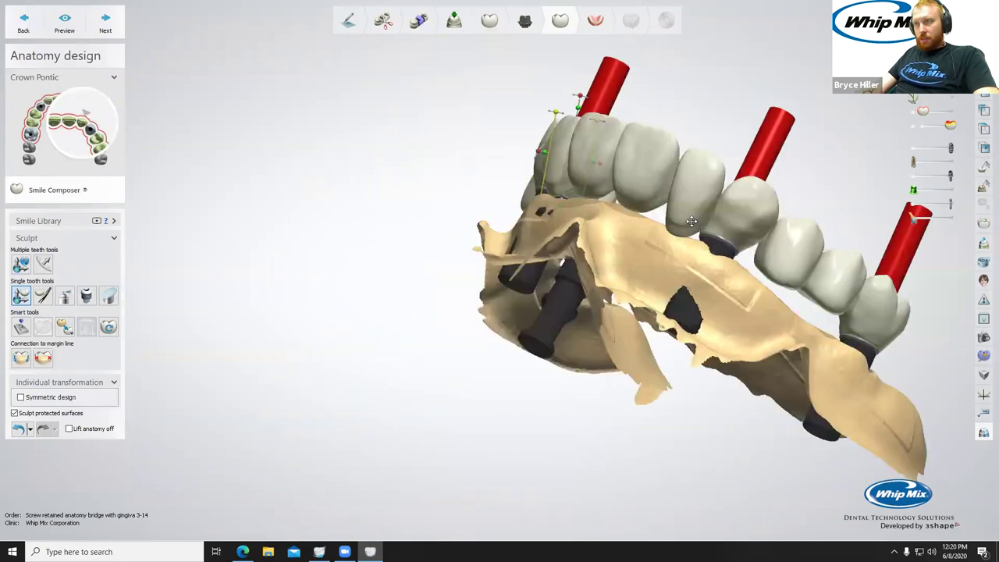
{"action": "right_click_drag", "start_coordinate": [719, 289], "coordinate": [856, 270]}
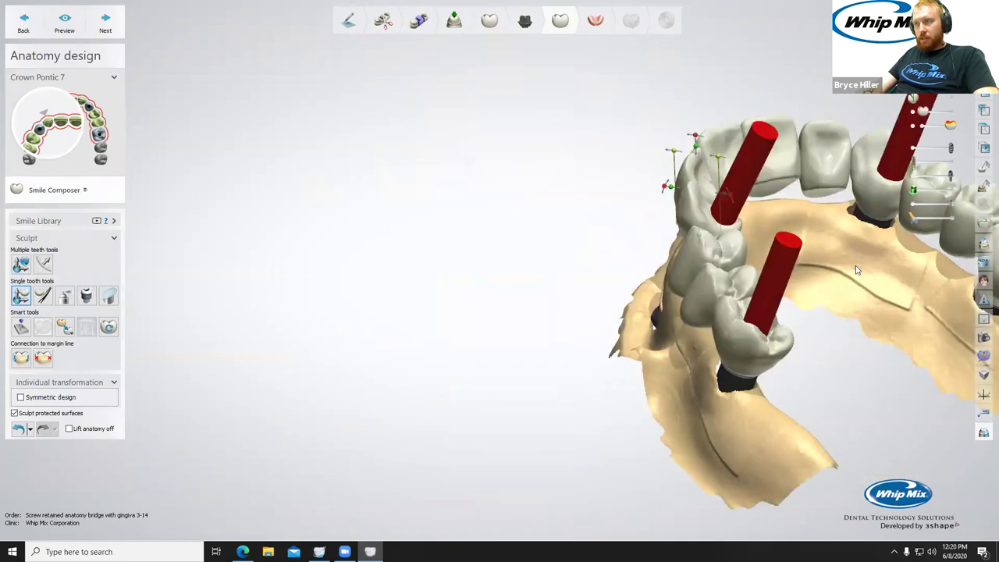
Reshape the facial neck area of Screw Retained Crown 6 with individual morphing at a 2.66 mm radius.
{"action": "middle_click_drag", "start_coordinate": [857, 270], "coordinate": [787, 268]}
{"action": "right_click_drag", "start_coordinate": [786, 268], "coordinate": [815, 459]}
{"action": "left_click", "coordinate": [47, 299]}
{"action": "scroll", "coordinate": [575, 250], "scroll_direction": "up", "scroll_amount": 5}
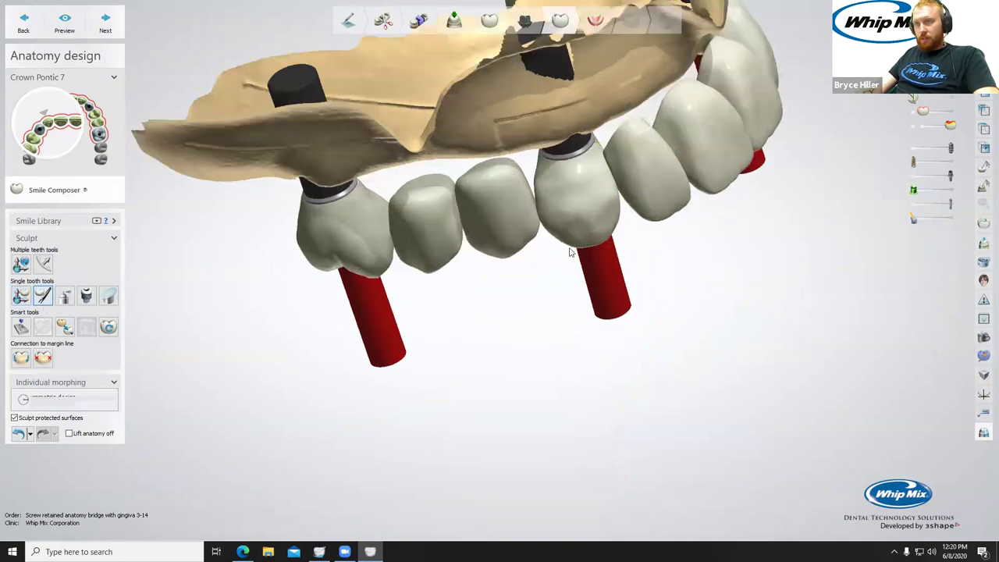
{"action": "left_click", "coordinate": [591, 147]}
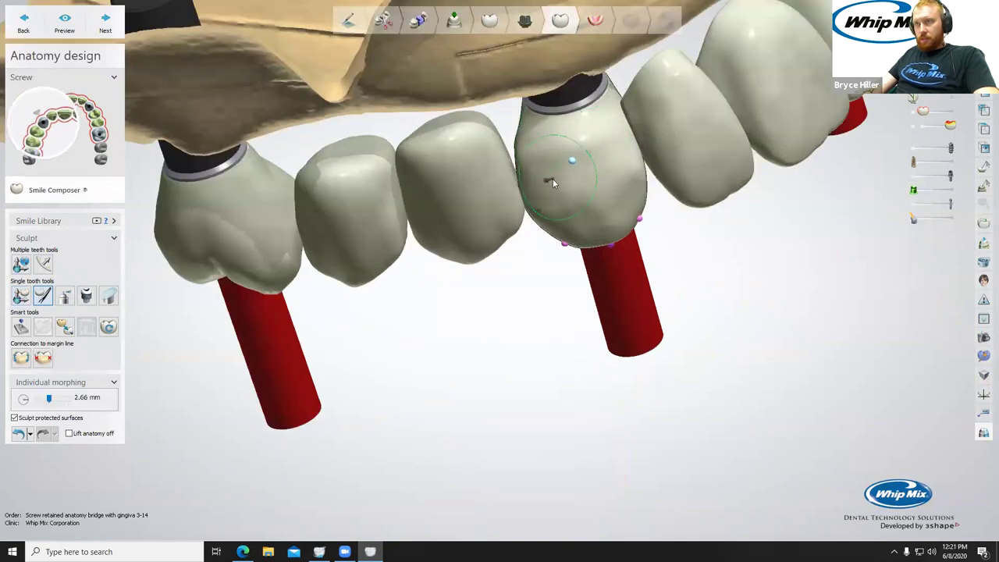
{"action": "right_click_drag", "start_coordinate": [650, 105], "coordinate": [750, 101]}
{"action": "left_click", "coordinate": [597, 122]}
Complete the anatomy design and enforce the minimum material thickness on all crowns.
{"action": "scroll", "coordinate": [750, 102], "scroll_direction": "down", "scroll_amount": 5}
{"action": "right_click_drag", "start_coordinate": [514, 175], "coordinate": [517, 203]}
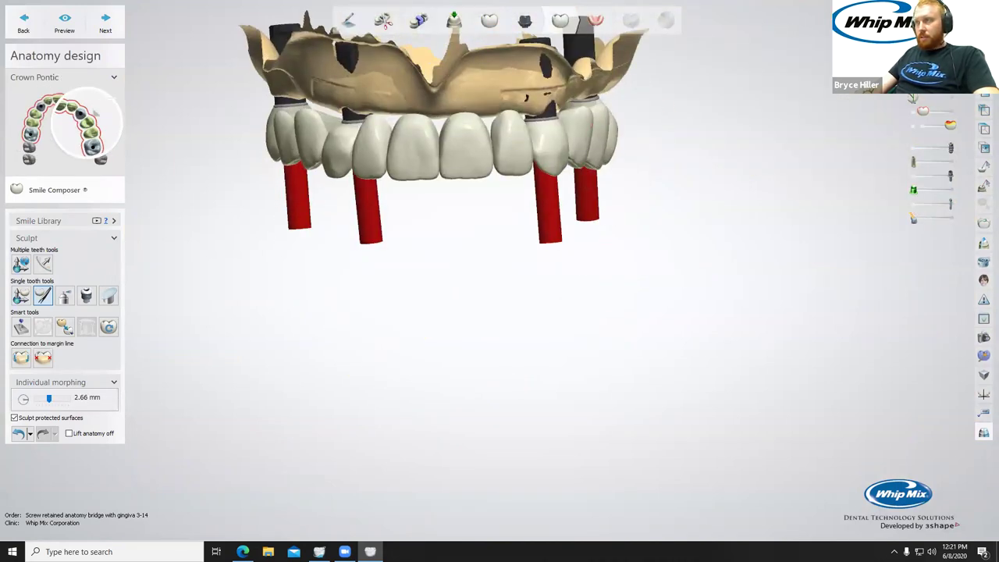
{"action": "right_click_drag", "start_coordinate": [352, 194], "coordinate": [353, 193]}
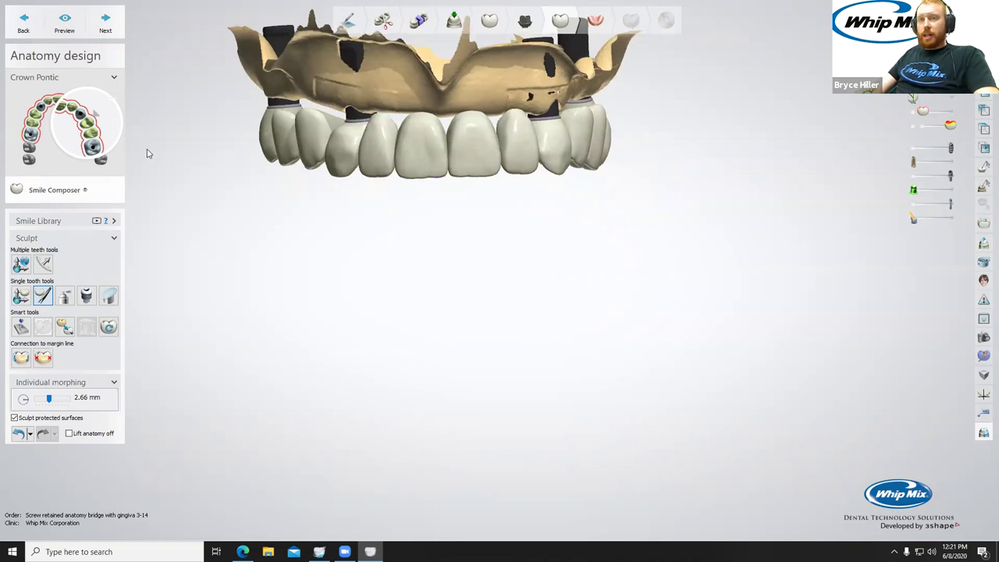
{"action": "left_click", "coordinate": [104, 30]}
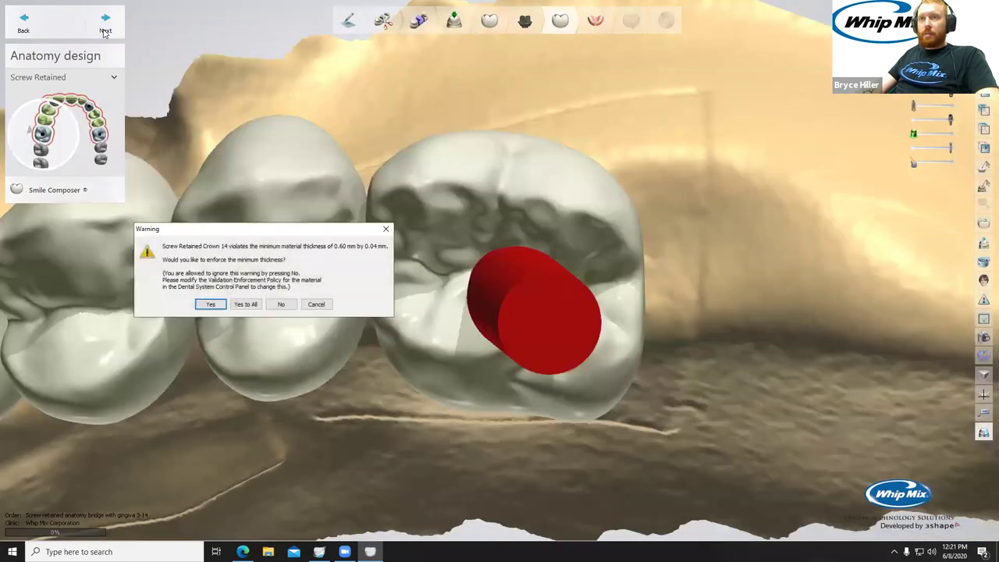
{"action": "left_click", "coordinate": [245, 304]}
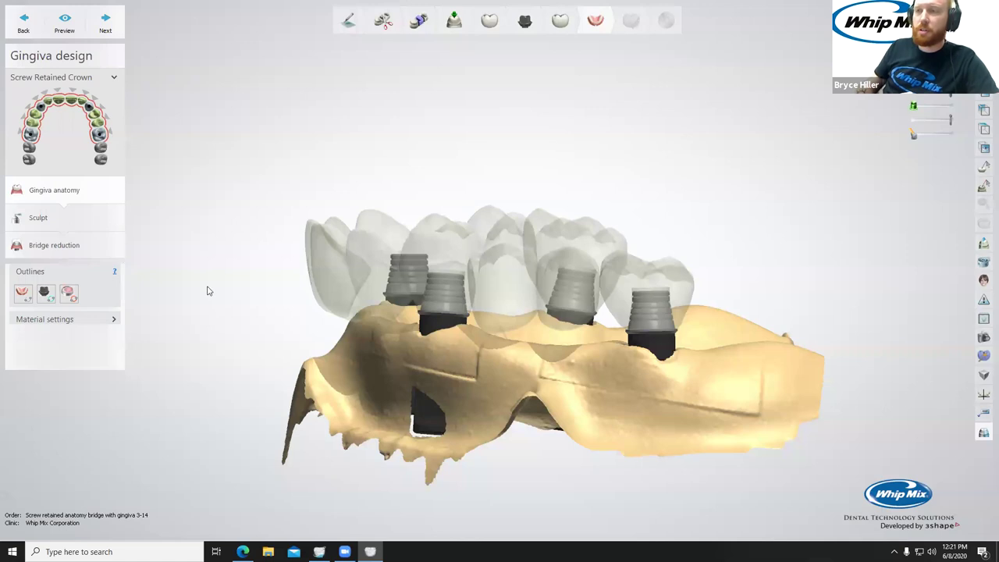
Start the gingiva outline on the model and trace it along the facial side from tooth 3 toward the anterior.
{"action": "left_click", "coordinate": [23, 291]}
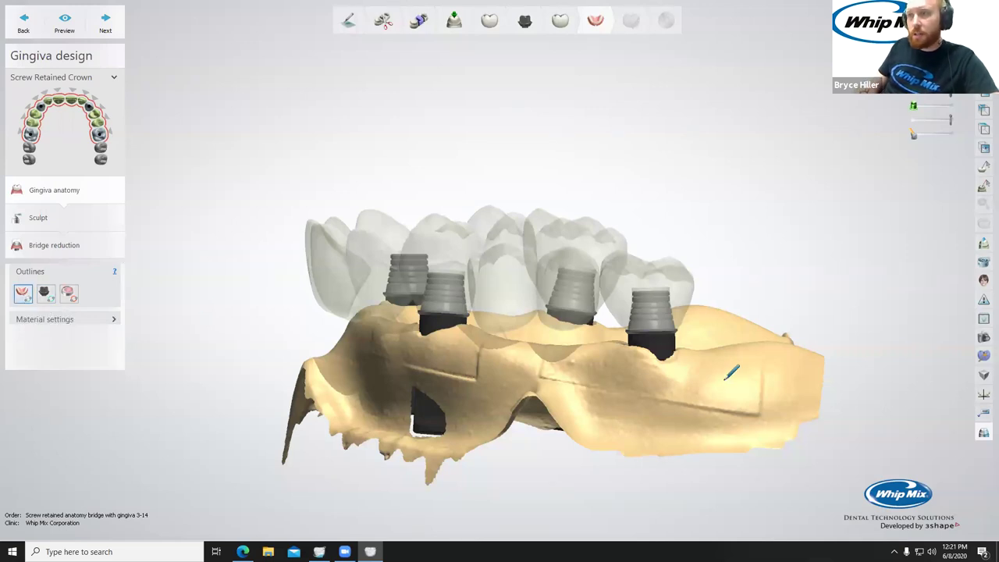
{"action": "scroll", "coordinate": [731, 373], "scroll_direction": "up", "scroll_amount": 5}
{"action": "left_click", "coordinate": [729, 426]}
{"action": "left_click", "coordinate": [671, 428]}
{"action": "left_click", "coordinate": [597, 419]}
{"action": "left_click", "coordinate": [410, 398]}
{"action": "left_click", "coordinate": [340, 394]}
{"action": "left_click", "coordinate": [235, 370]}
Continue the gingiva outline across the facial side of the anterior ridge.
{"action": "right_click_drag", "start_coordinate": [281, 361], "coordinate": [507, 396]}
{"action": "left_click", "coordinate": [415, 391]}
{"action": "left_click", "coordinate": [379, 369]}
{"action": "left_click", "coordinate": [441, 396]}
{"action": "left_click", "coordinate": [399, 372]}
{"action": "left_click", "coordinate": [335, 345]}
{"action": "left_click", "coordinate": [263, 313]}
Extend the gingiva outline along the facial side toward tooth 14 and around its distal end.
{"action": "right_click_drag", "start_coordinate": [254, 310], "coordinate": [393, 340]}
{"action": "left_click", "coordinate": [341, 328]}
{"action": "left_click", "coordinate": [306, 304]}
{"action": "left_click", "coordinate": [280, 284]}
{"action": "left_click", "coordinate": [282, 262]}
{"action": "right_click_drag", "start_coordinate": [312, 249], "coordinate": [311, 227]}
{"action": "left_click", "coordinate": [294, 222]}
{"action": "left_click", "coordinate": [329, 212]}
Trace the gingiva outline along the lingual side from tooth 14 past the tooth 11 implant.
{"action": "scroll", "coordinate": [396, 231], "scroll_direction": "down", "scroll_amount": 3}
{"action": "right_click_drag", "start_coordinate": [405, 189], "coordinate": [505, 425]}
{"action": "scroll", "coordinate": [507, 426], "scroll_direction": "up", "scroll_amount": 3}
{"action": "right_click_drag", "start_coordinate": [519, 363], "coordinate": [576, 357]}
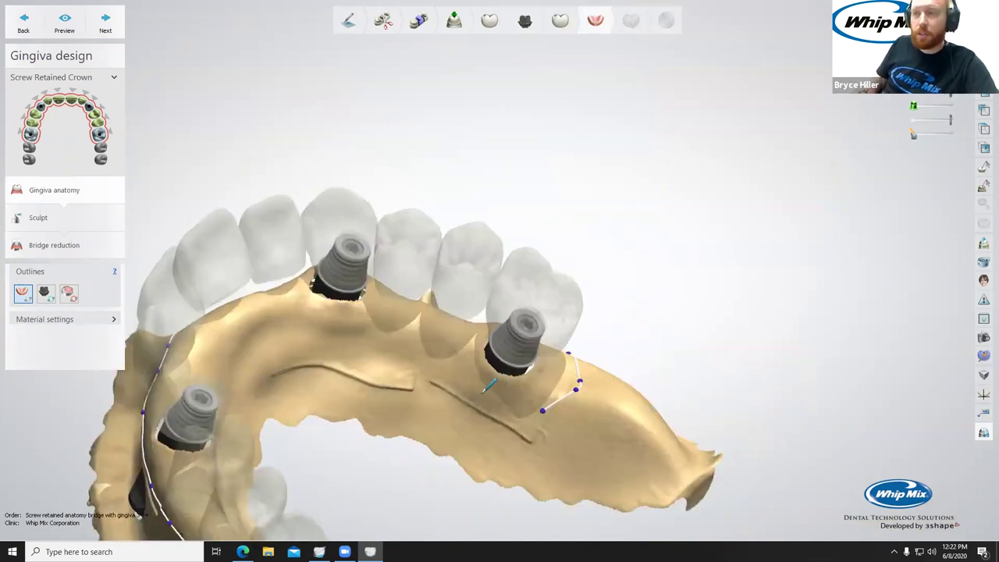
{"action": "left_click", "coordinate": [500, 400]}
{"action": "left_click", "coordinate": [460, 380]}
{"action": "left_click", "coordinate": [431, 364]}
{"action": "left_click", "coordinate": [392, 347]}
{"action": "left_click", "coordinate": [357, 334]}
{"action": "left_click", "coordinate": [340, 327]}
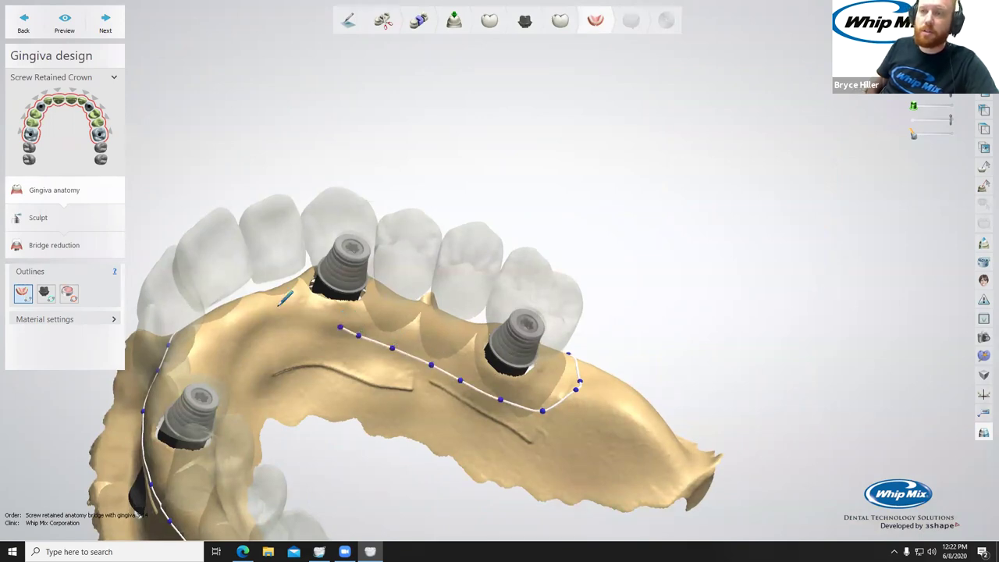
{"action": "right_click_drag", "start_coordinate": [263, 306], "coordinate": [309, 314]}
{"action": "left_click", "coordinate": [309, 313]}
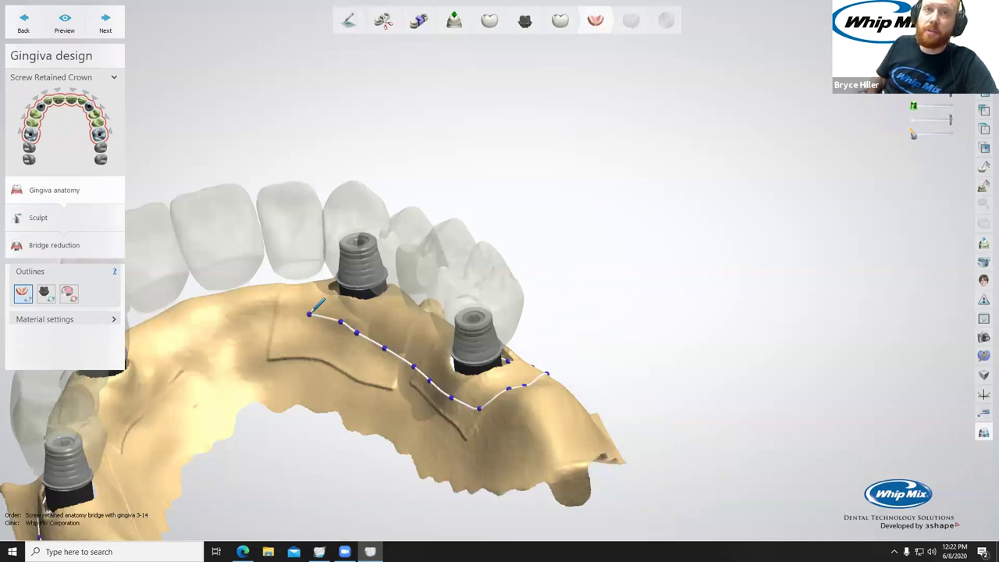
{"action": "left_click", "coordinate": [273, 311]}
{"action": "left_click", "coordinate": [244, 311]}
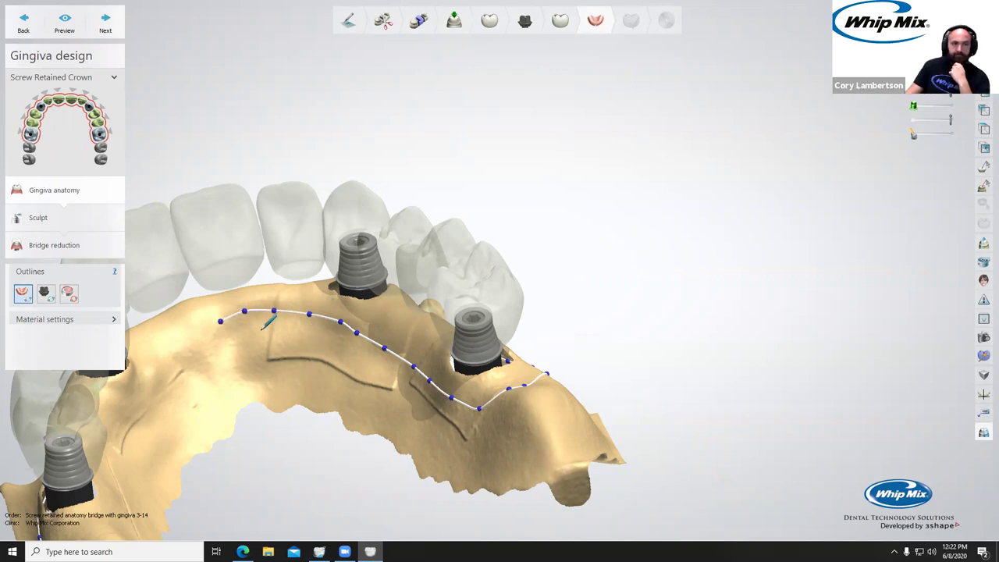
Continue the lingual gingiva outline across the anterior palate and back toward the tooth 3 implant.
{"action": "right_click_drag", "start_coordinate": [263, 329], "coordinate": [236, 337]}
{"action": "middle_click_drag", "start_coordinate": [236, 338], "coordinate": [430, 361]}
{"action": "scroll", "coordinate": [466, 271], "scroll_direction": "up", "scroll_amount": 1}
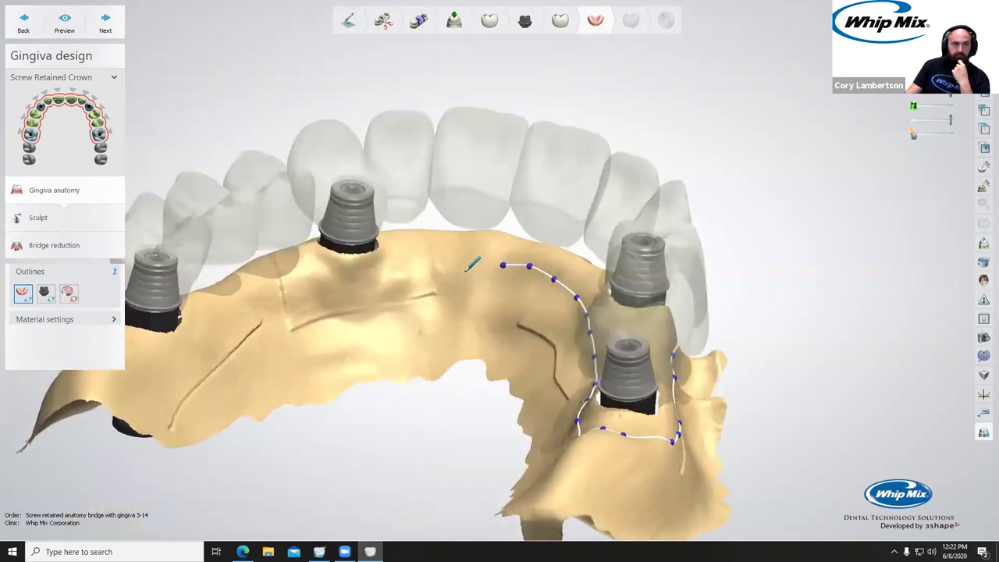
{"action": "left_click", "coordinate": [463, 265]}
{"action": "left_click", "coordinate": [408, 260]}
{"action": "left_click", "coordinate": [364, 269]}
{"action": "left_click", "coordinate": [314, 278]}
{"action": "left_click", "coordinate": [270, 292]}
{"action": "left_click", "coordinate": [242, 305]}
{"action": "left_click", "coordinate": [215, 327]}
{"action": "left_click", "coordinate": [182, 343]}
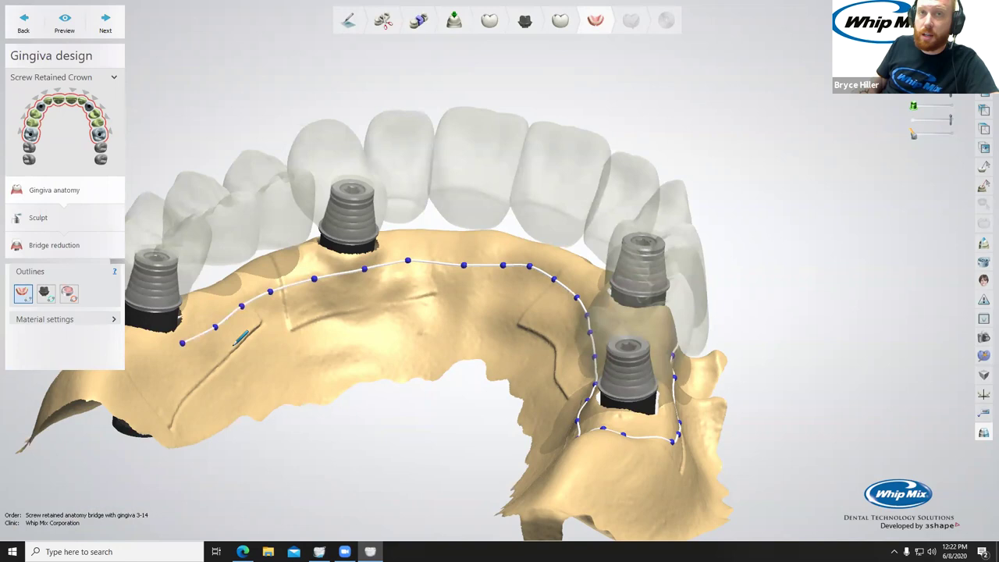
Close the gingiva outline around the distal end of the tooth 3 implant.
{"action": "right_click_drag", "start_coordinate": [460, 305], "coordinate": [377, 311]}
{"action": "left_click", "coordinate": [338, 318]}
{"action": "left_click", "coordinate": [298, 316]}
{"action": "left_click", "coordinate": [274, 312]}
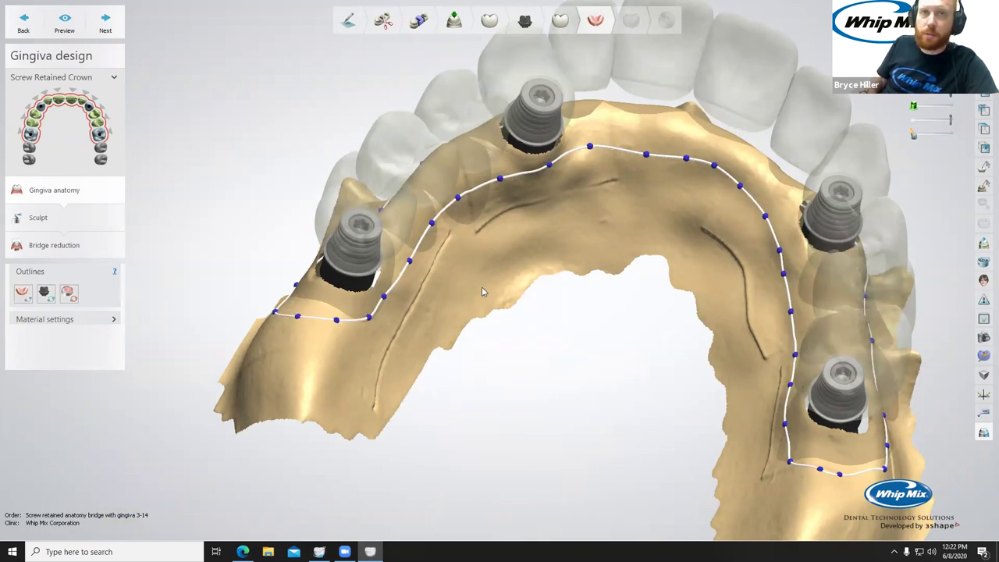
Refine the gingiva outline by moving its lingual point near the tooth 6 implant slightly toward the palate.
{"action": "left_click_drag", "start_coordinate": [589, 147], "coordinate": [594, 153]}
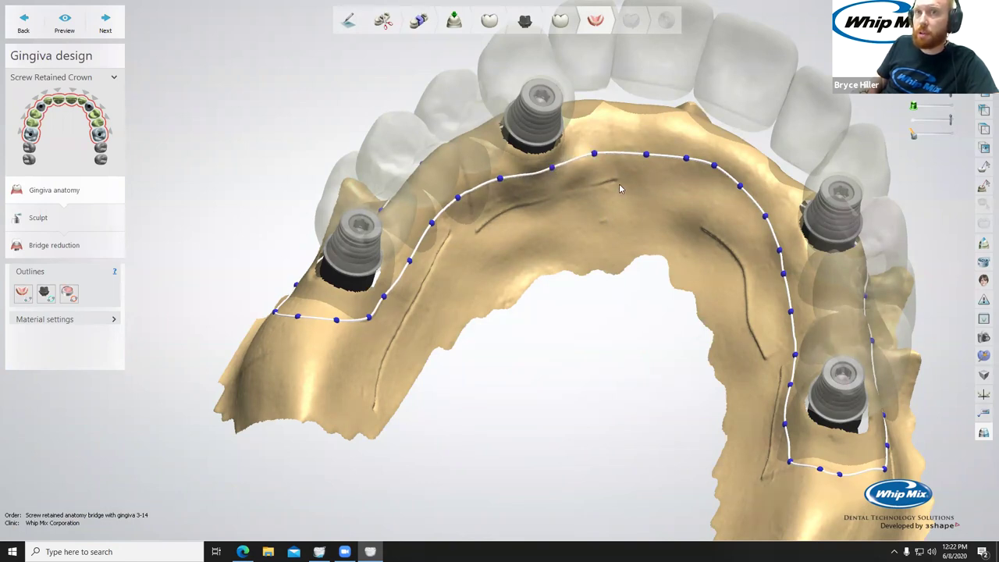
{"action": "middle_click_drag", "start_coordinate": [753, 287], "coordinate": [527, 165]}
{"action": "right_click_drag", "start_coordinate": [527, 166], "coordinate": [478, 273]}
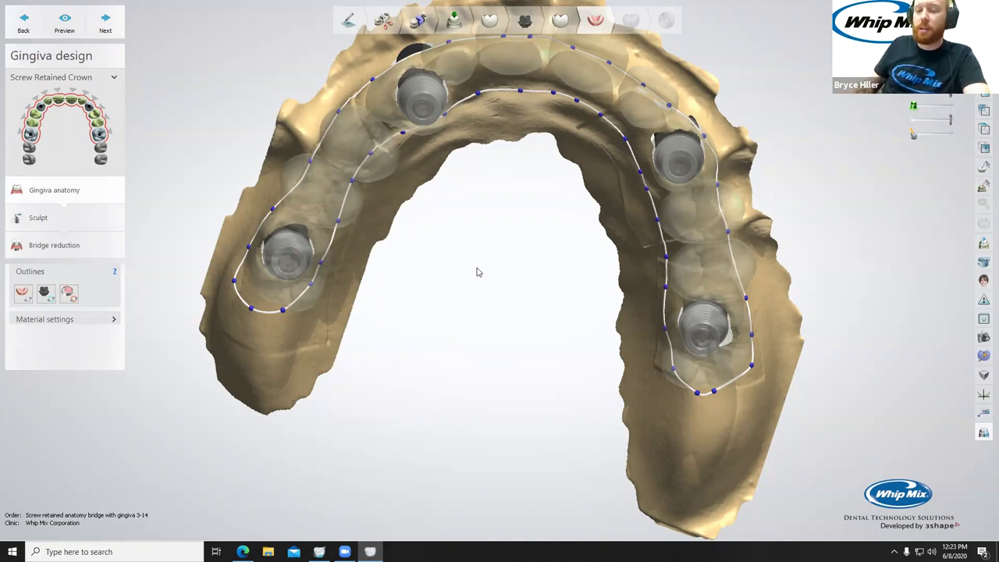
{"action": "right_click_drag", "start_coordinate": [479, 209], "coordinate": [479, 197]}
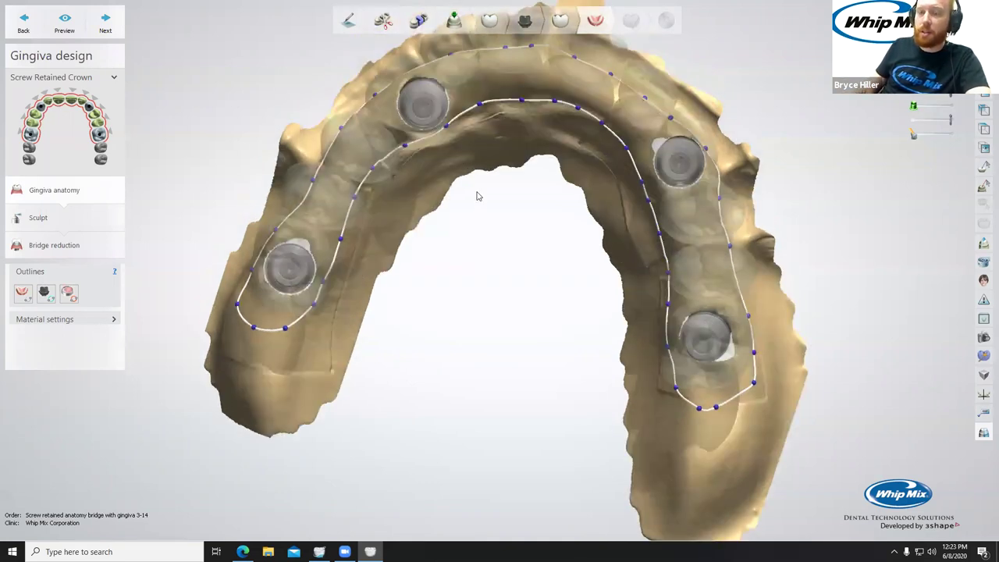
Start the abutment outline around the tooth 3 implant opening, tracing its facial edge inside the gingiva outline.
{"action": "left_click", "coordinate": [44, 293]}
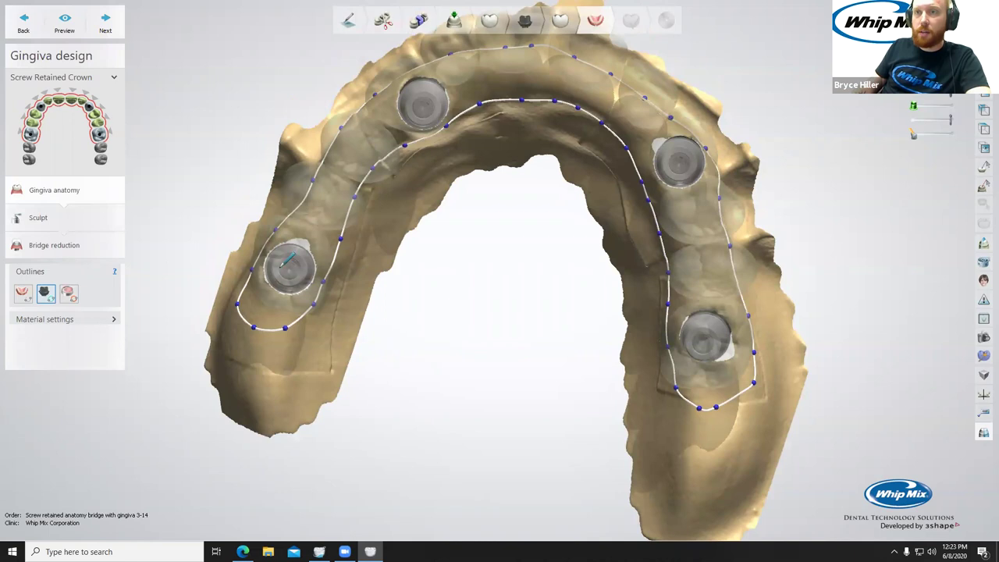
{"action": "scroll", "coordinate": [283, 263], "scroll_direction": "up", "scroll_amount": 5}
{"action": "left_click", "coordinate": [203, 223]}
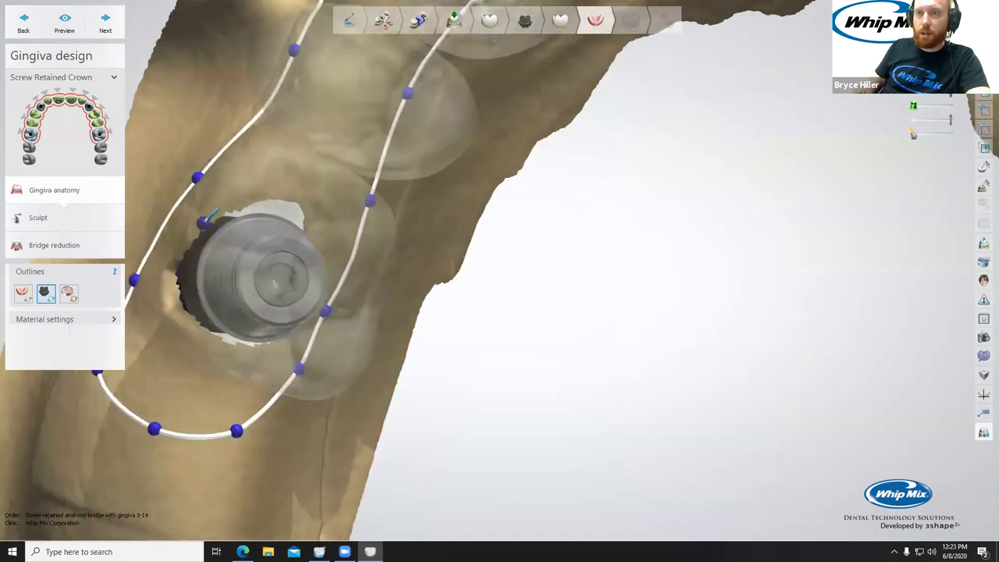
{"action": "left_click", "coordinate": [184, 235]}
{"action": "left_click", "coordinate": [167, 260]}
{"action": "left_click", "coordinate": [164, 299]}
{"action": "left_click", "coordinate": [182, 327]}
{"action": "left_click", "coordinate": [221, 353]}
Continue the abutment outline around the distal and lingual edges of the tooth 3 implant opening.
{"action": "right_click_drag", "start_coordinate": [242, 349], "coordinate": [288, 382]}
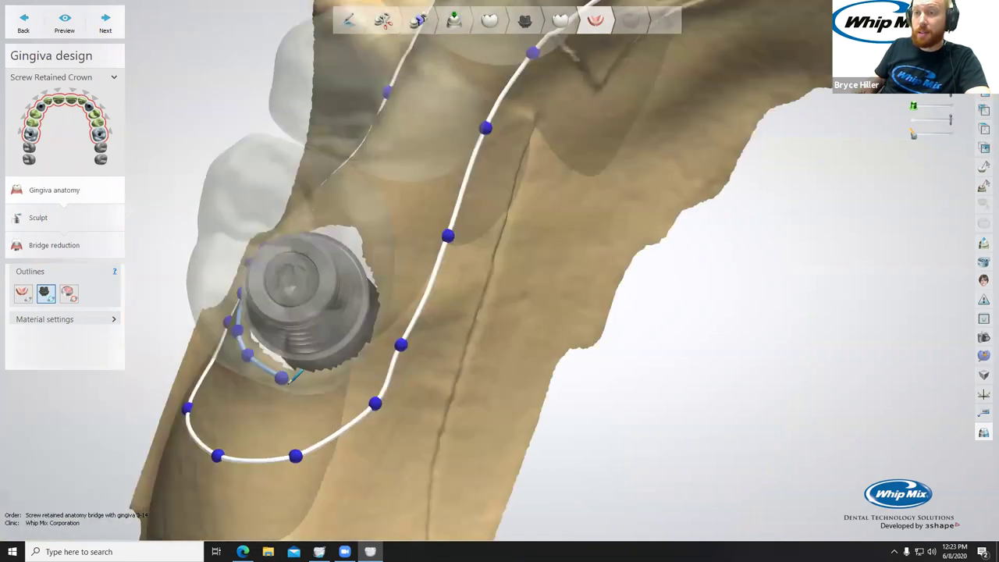
{"action": "left_click", "coordinate": [306, 383]}
{"action": "left_click", "coordinate": [327, 382]}
{"action": "left_click", "coordinate": [354, 369]}
{"action": "left_click", "coordinate": [372, 354]}
{"action": "left_click", "coordinate": [386, 329]}
{"action": "left_click", "coordinate": [389, 296]}
{"action": "left_click", "coordinate": [384, 270]}
{"action": "left_click", "coordinate": [374, 242]}
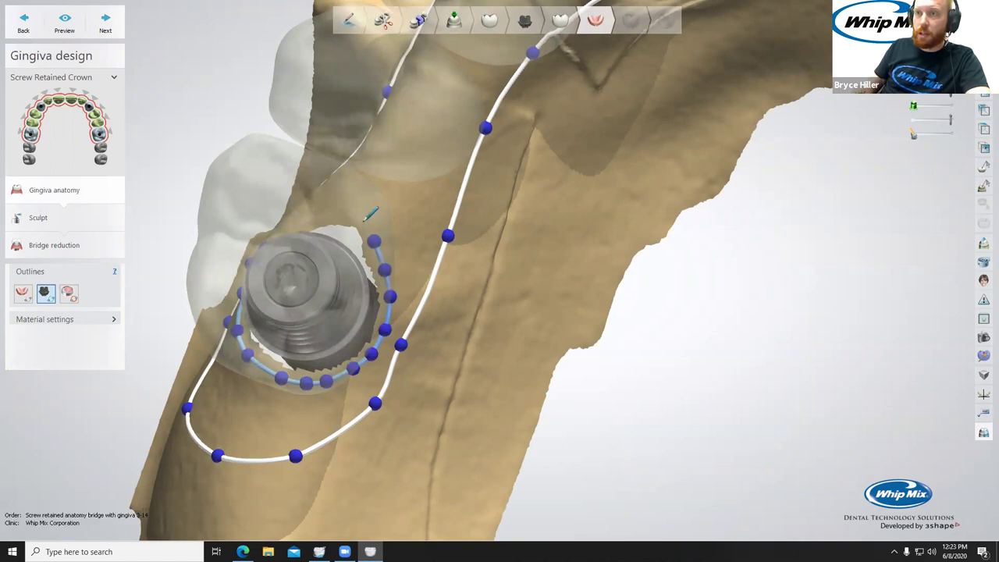
Close the abutment outline along the mesial edge of the tooth 3 implant opening.
{"action": "right_click_drag", "start_coordinate": [367, 218], "coordinate": [318, 92]}
{"action": "left_click", "coordinate": [311, 134]}
{"action": "left_click", "coordinate": [288, 129]}
{"action": "left_click", "coordinate": [260, 139]}
{"action": "left_click", "coordinate": [237, 147]}
{"action": "left_click", "coordinate": [223, 164]}
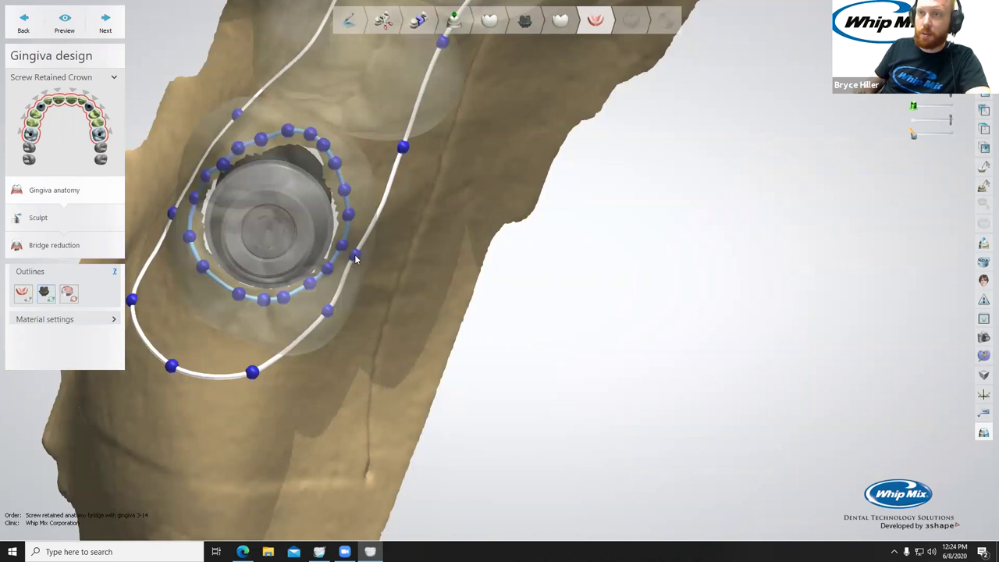
Move the gingiva outline's lingual point beside the tooth 3 implant slightly toward the palate.
{"action": "left_click_drag", "start_coordinate": [355, 255], "coordinate": [363, 257]}
{"action": "right_click_drag", "start_coordinate": [445, 267], "coordinate": [439, 276]}
{"action": "middle_click_drag", "start_coordinate": [573, 168], "coordinate": [417, 238]}
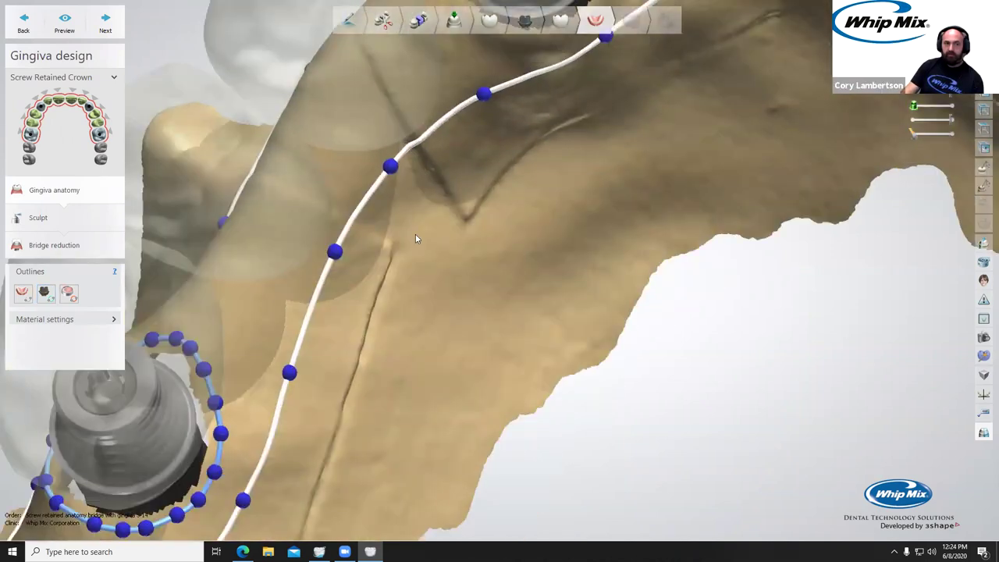
Start the abutment outline around the tooth 6 implant opening, tracing its distal and lingual edges.
{"action": "scroll", "coordinate": [426, 236], "scroll_direction": "down", "scroll_amount": 5}
{"action": "right_click_drag", "start_coordinate": [453, 235], "coordinate": [502, 195]}
{"action": "middle_click_drag", "start_coordinate": [443, 60], "coordinate": [369, 128]}
{"action": "scroll", "coordinate": [432, 118], "scroll_direction": "up", "scroll_amount": 5}
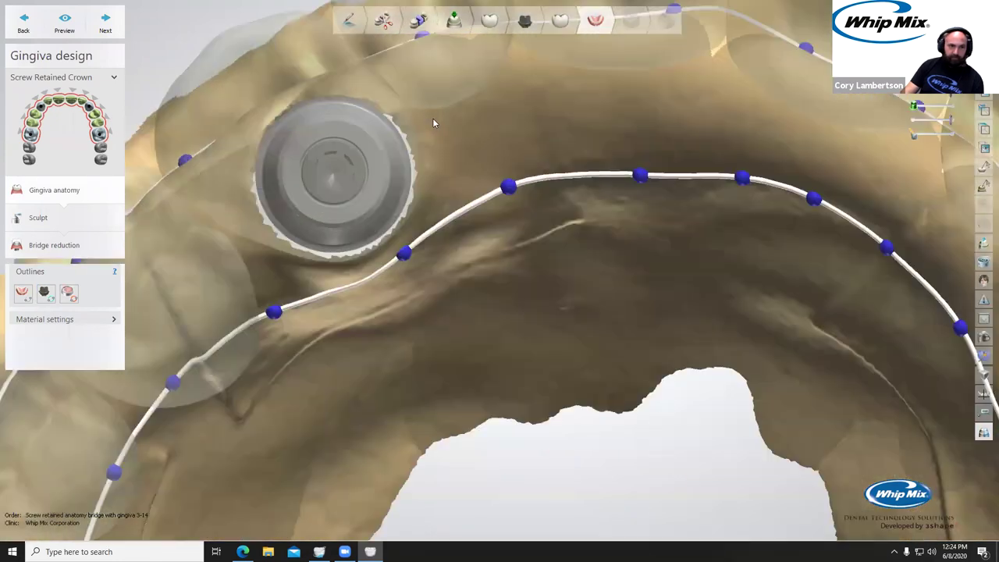
{"action": "left_click", "coordinate": [44, 292]}
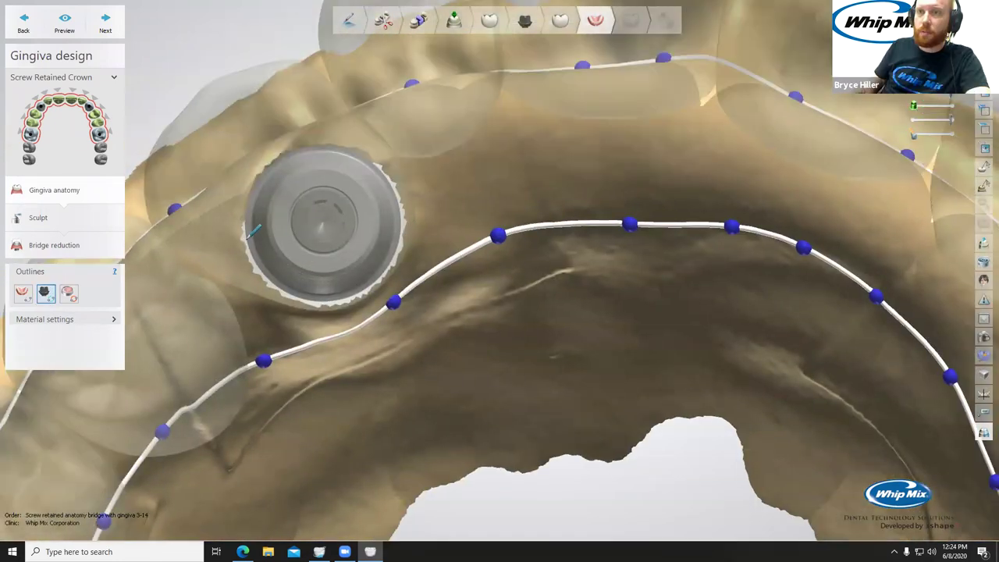
{"action": "left_click", "coordinate": [238, 249]}
{"action": "left_click", "coordinate": [244, 270]}
{"action": "left_click", "coordinate": [261, 291]}
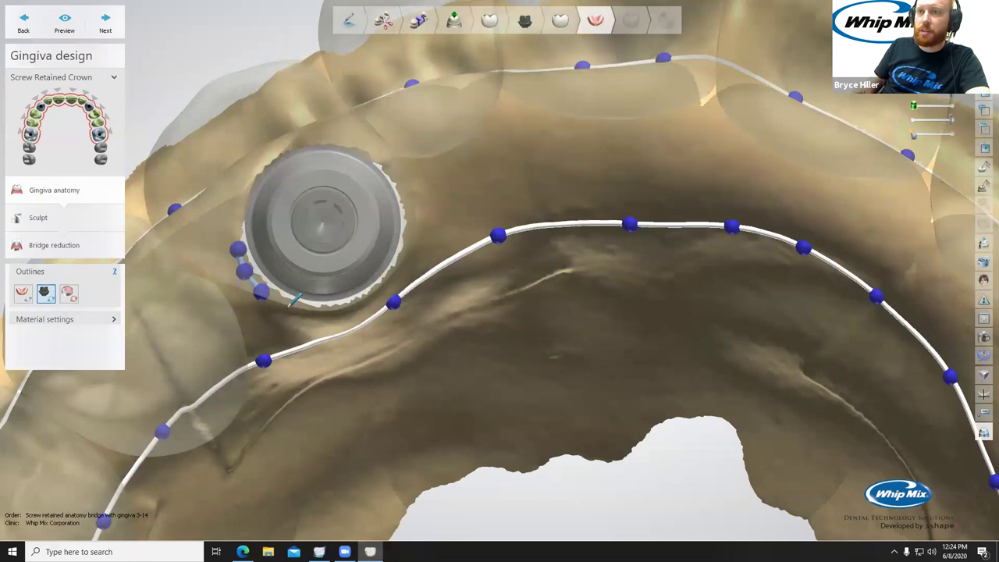
{"action": "left_click", "coordinate": [290, 310]}
{"action": "left_click", "coordinate": [320, 316]}
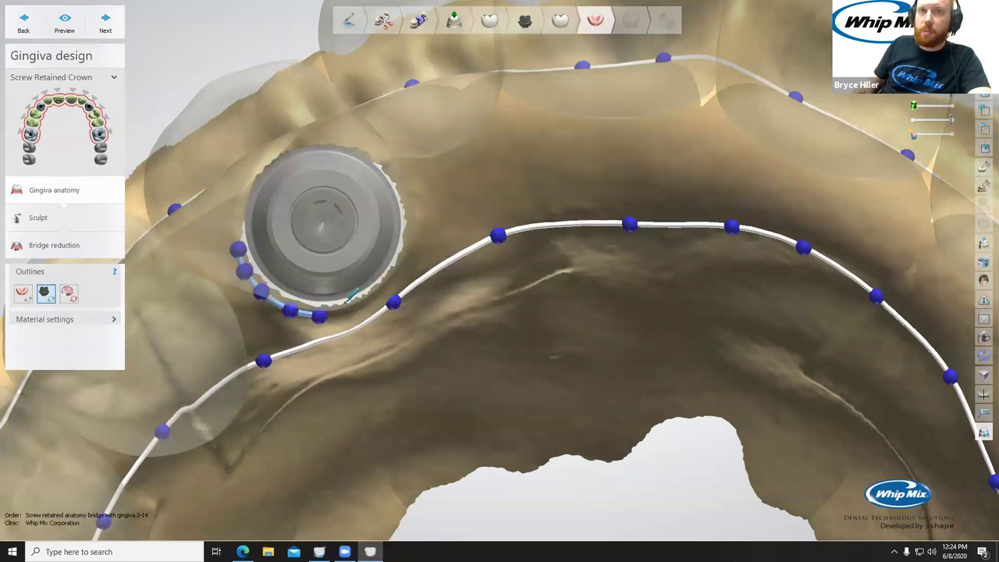
{"action": "left_click", "coordinate": [345, 307]}
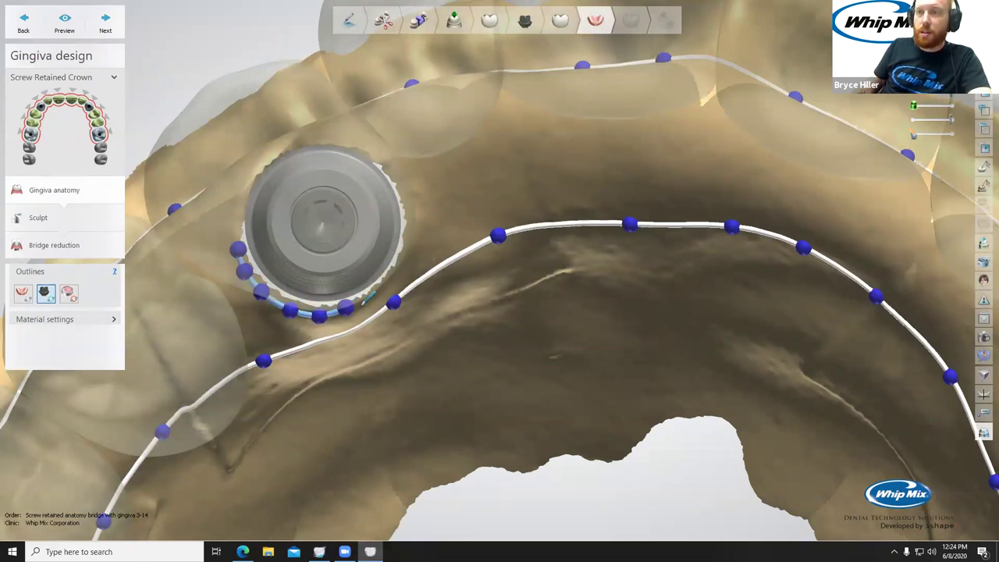
Continue the abutment outline around the mesiolingual and mesial edges of the tooth 6 implant opening.
{"action": "left_click", "coordinate": [365, 302]}
{"action": "left_click", "coordinate": [382, 292]}
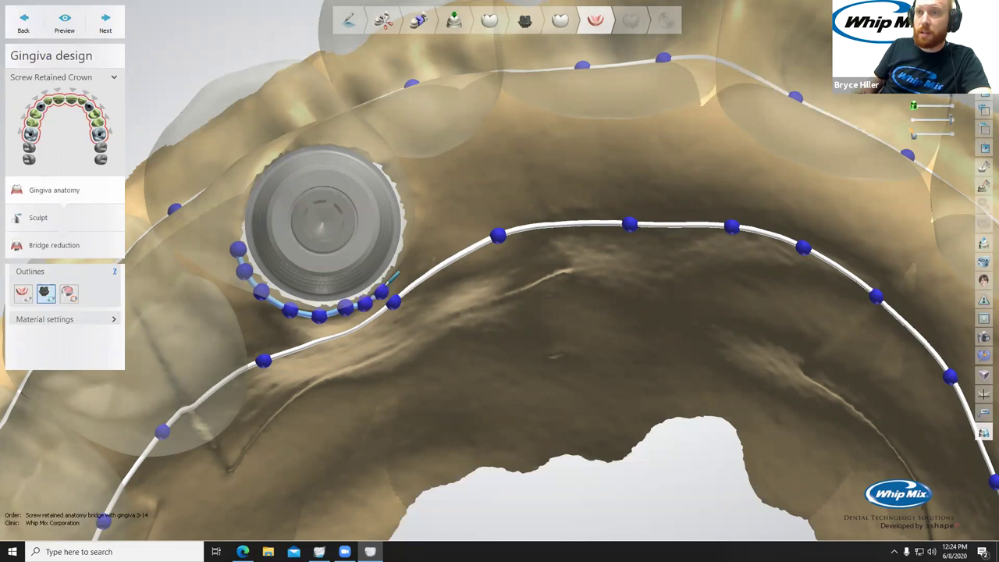
{"action": "left_click", "coordinate": [391, 279]}
{"action": "left_click", "coordinate": [401, 268]}
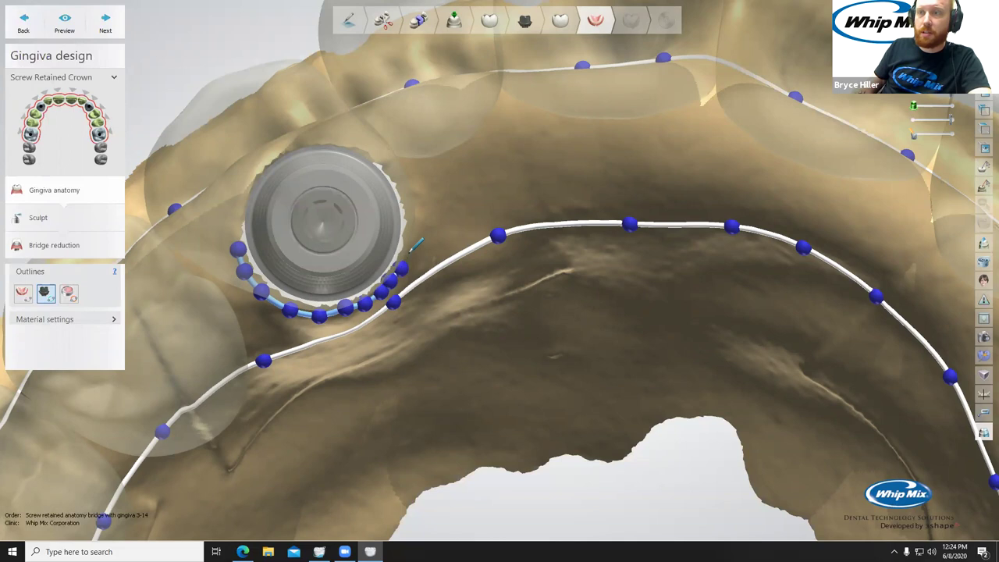
{"action": "left_click", "coordinate": [405, 249]}
{"action": "left_click", "coordinate": [411, 232]}
{"action": "left_click", "coordinate": [410, 211]}
{"action": "left_click", "coordinate": [403, 183]}
{"action": "left_click", "coordinate": [391, 167]}
Trace the facial edge of the tooth 6 implant opening and close its abutment outline.
{"action": "right_click_drag", "start_coordinate": [384, 166], "coordinate": [366, 109]}
{"action": "left_click", "coordinate": [342, 102]}
{"action": "left_click", "coordinate": [297, 94]}
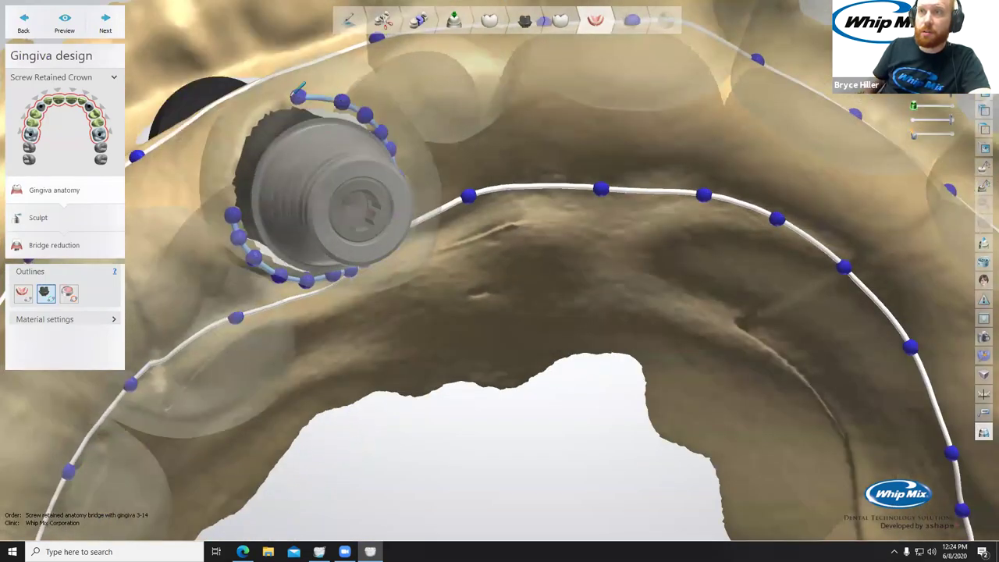
{"action": "left_click", "coordinate": [258, 107]}
{"action": "left_click", "coordinate": [235, 133]}
{"action": "left_click", "coordinate": [224, 165]}
{"action": "left_click", "coordinate": [226, 192]}
{"action": "left_click", "coordinate": [233, 215]}
Start the abutment outline around the tooth 11 implant opening, tracing its mesial and lingual edges.
{"action": "scroll", "coordinate": [459, 208], "scroll_direction": "down", "scroll_amount": 3}
{"action": "right_click_drag", "start_coordinate": [336, 120], "coordinate": [597, 195]}
{"action": "right_click_drag", "start_coordinate": [523, 184], "coordinate": [560, 190]}
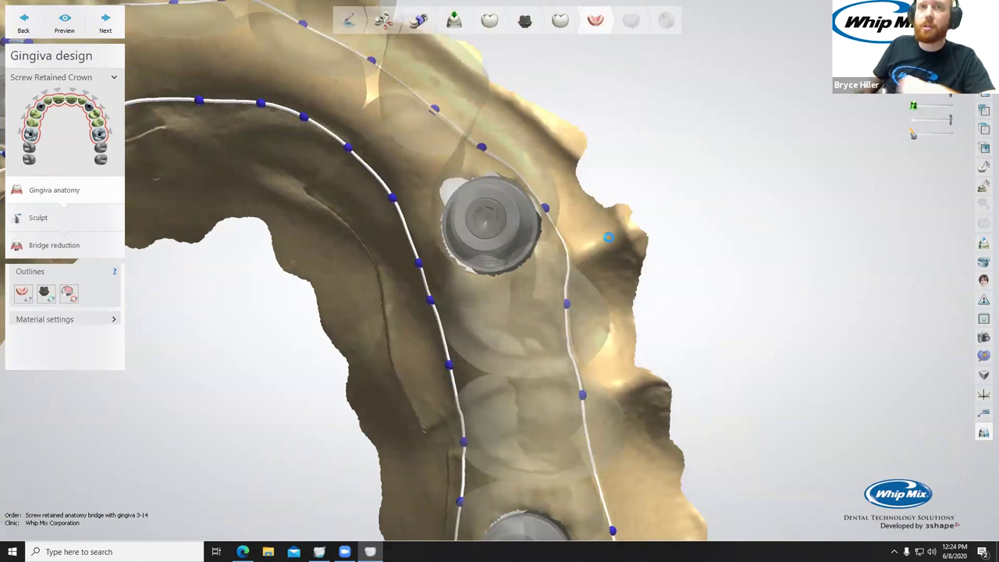
{"action": "scroll", "coordinate": [610, 241], "scroll_direction": "up", "scroll_amount": 3}
{"action": "mouse_move", "coordinate": [610, 241]}
{"action": "right_mouse_down"}
{"action": "mouse_move", "coordinate": [596, 289]}
{"action": "mouse_move", "coordinate": [635, 280]}
{"action": "mouse_move", "coordinate": [475, 259]}
{"action": "right_mouse_up"}
{"action": "left_click", "coordinate": [43, 291]}
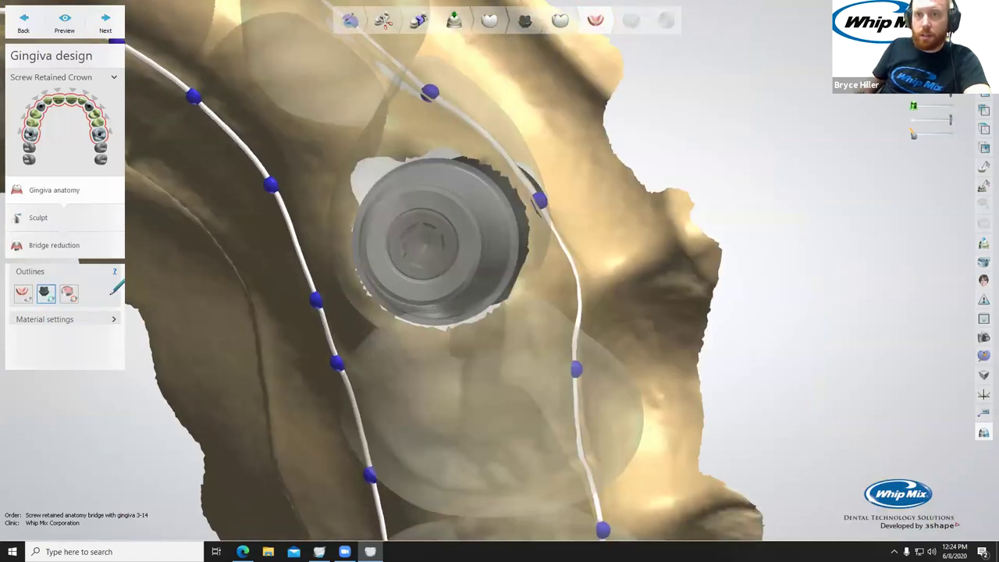
{"action": "left_click", "coordinate": [396, 146]}
{"action": "left_click", "coordinate": [363, 148]}
{"action": "left_click", "coordinate": [349, 169]}
{"action": "left_click", "coordinate": [344, 215]}
{"action": "right_click_drag", "start_coordinate": [355, 242], "coordinate": [337, 262]}
{"action": "left_click", "coordinate": [330, 277]}
Continue the abutment outline around the distal edge of the tooth 11 implant opening.
{"action": "left_click", "coordinate": [353, 314]}
{"action": "left_click", "coordinate": [380, 336]}
{"action": "left_click", "coordinate": [429, 343]}
{"action": "left_click", "coordinate": [458, 335]}
{"action": "left_click", "coordinate": [485, 320]}
{"action": "right_click_drag", "start_coordinate": [512, 278], "coordinate": [526, 276]}
{"action": "left_click", "coordinate": [522, 282]}
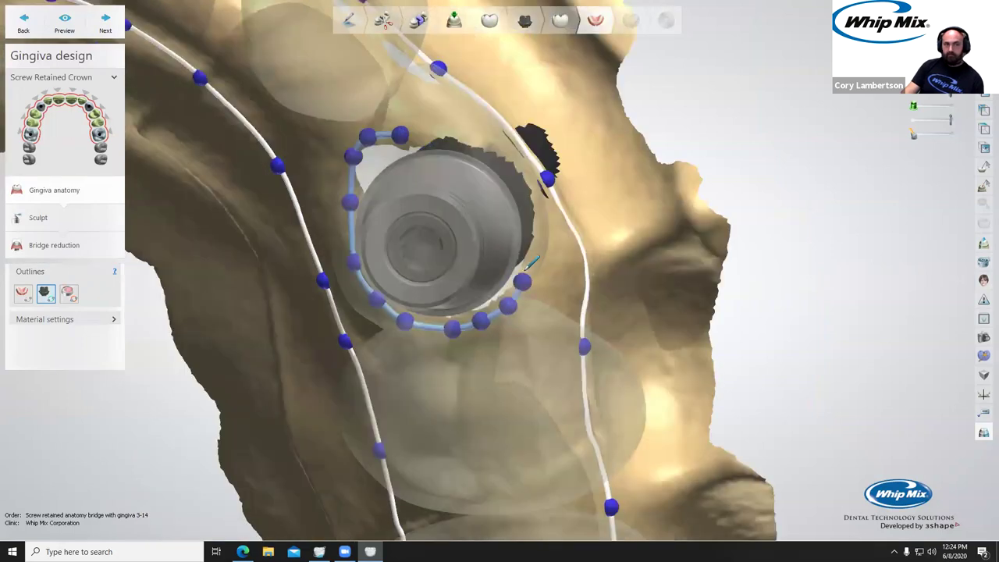
Trace the facial edge of the tooth 11 implant opening inside the gingiva outline and close the abutment outline.
{"action": "left_click", "coordinate": [540, 232]}
{"action": "left_click", "coordinate": [537, 202]}
{"action": "left_click", "coordinate": [530, 174]}
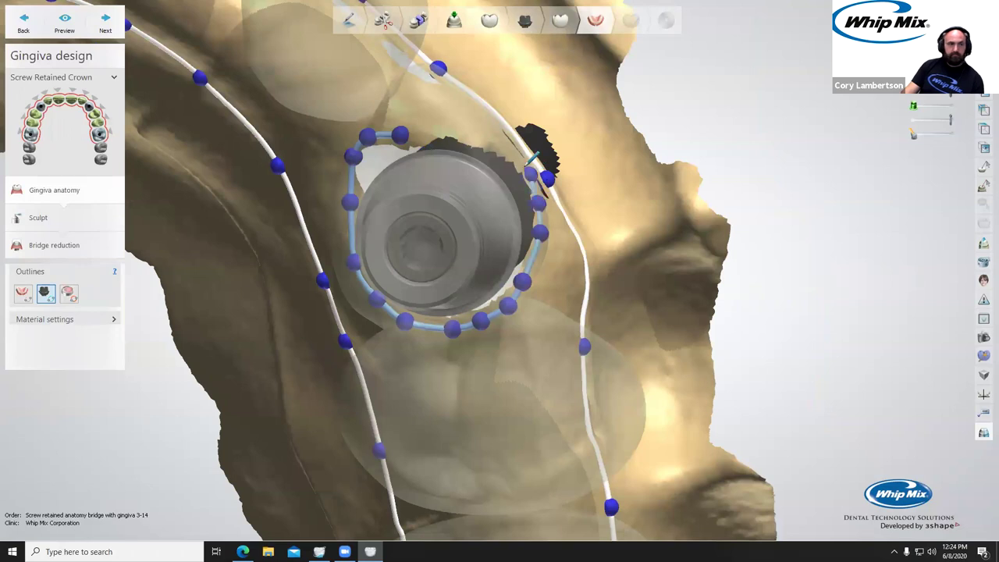
{"action": "left_click", "coordinate": [509, 153]}
{"action": "left_click", "coordinate": [478, 139]}
{"action": "left_click", "coordinate": [430, 125]}
{"action": "left_click", "coordinate": [401, 136]}
Start the abutment outline around the tooth 14 implant opening, tracing its mesial, lingual and distal edges.
{"action": "scroll", "coordinate": [403, 137], "scroll_direction": "down", "scroll_amount": 5}
{"action": "middle_click_drag", "start_coordinate": [526, 216], "coordinate": [535, 219]}
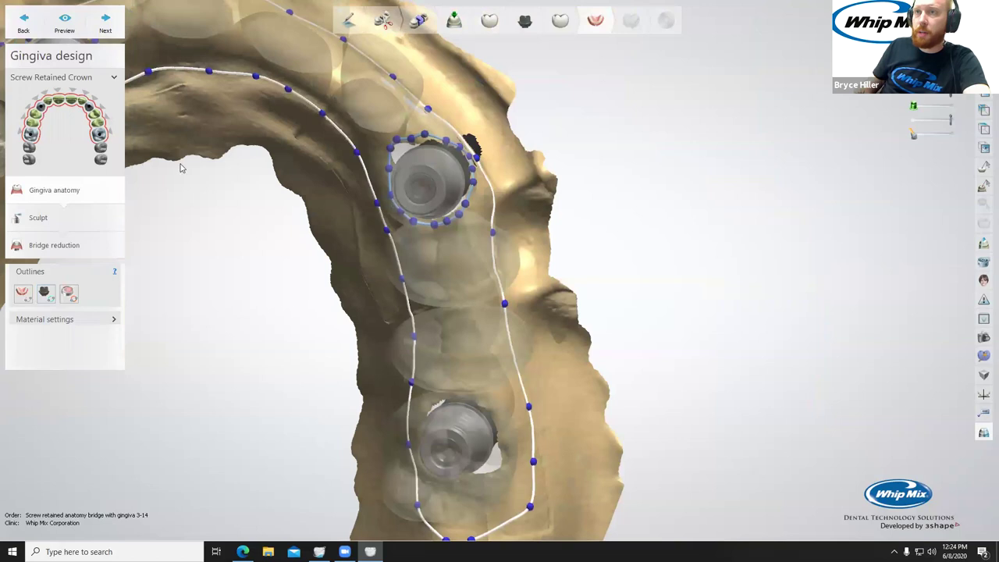
{"action": "scroll", "coordinate": [180, 168], "scroll_direction": "down", "scroll_amount": 5}
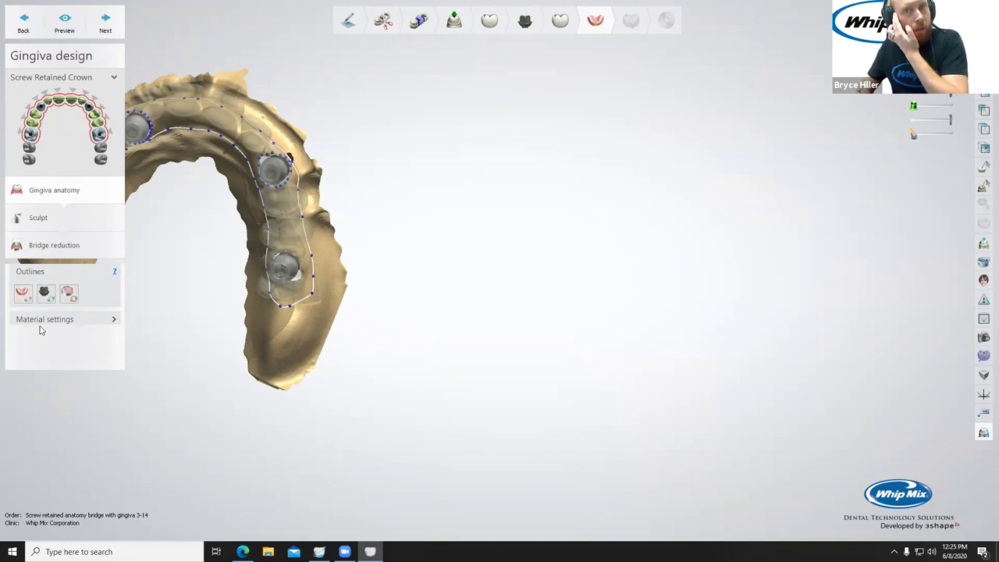
{"action": "left_click", "coordinate": [43, 297]}
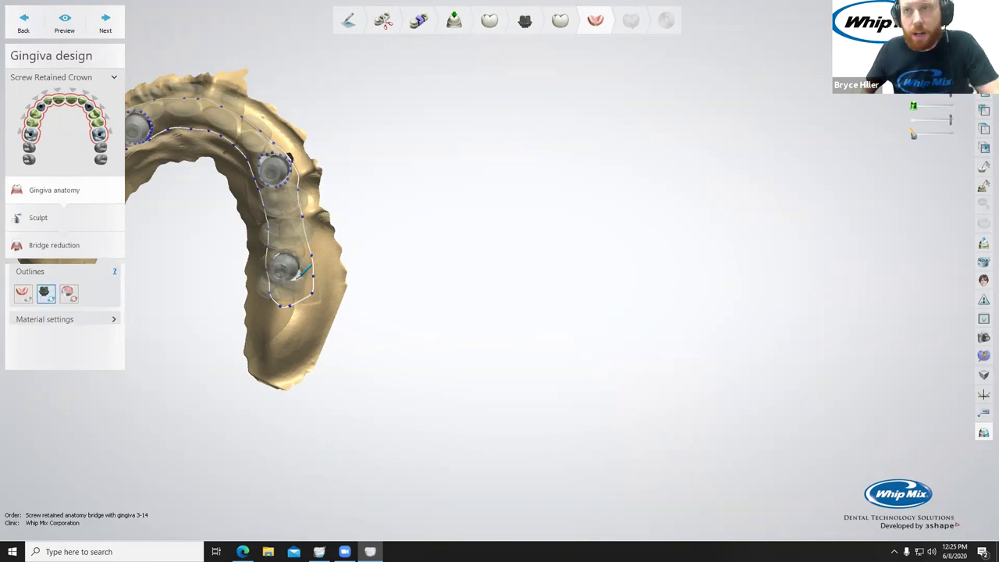
{"action": "scroll", "coordinate": [304, 269], "scroll_direction": "up", "scroll_amount": 3}
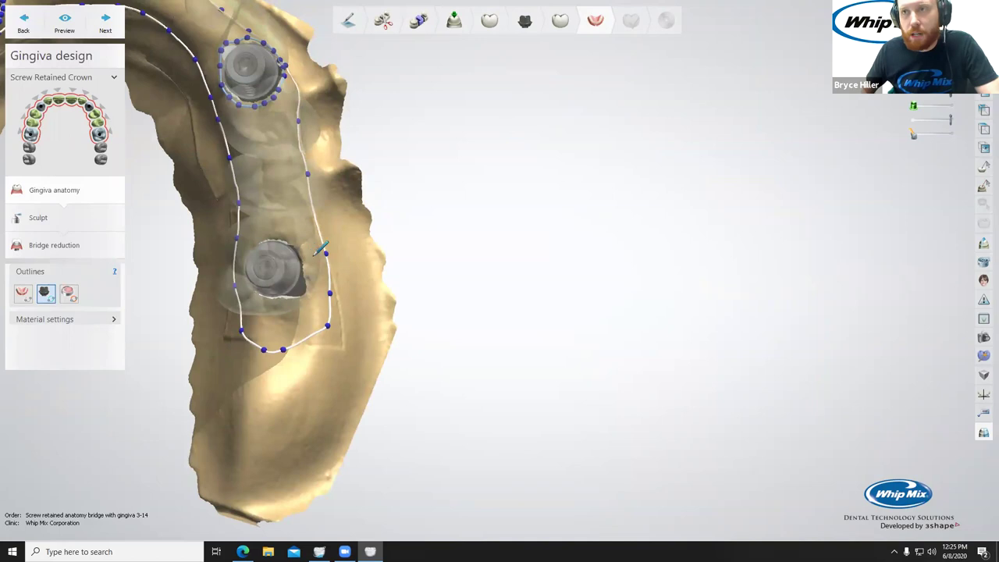
{"action": "right_click_drag", "start_coordinate": [314, 255], "coordinate": [256, 238]}
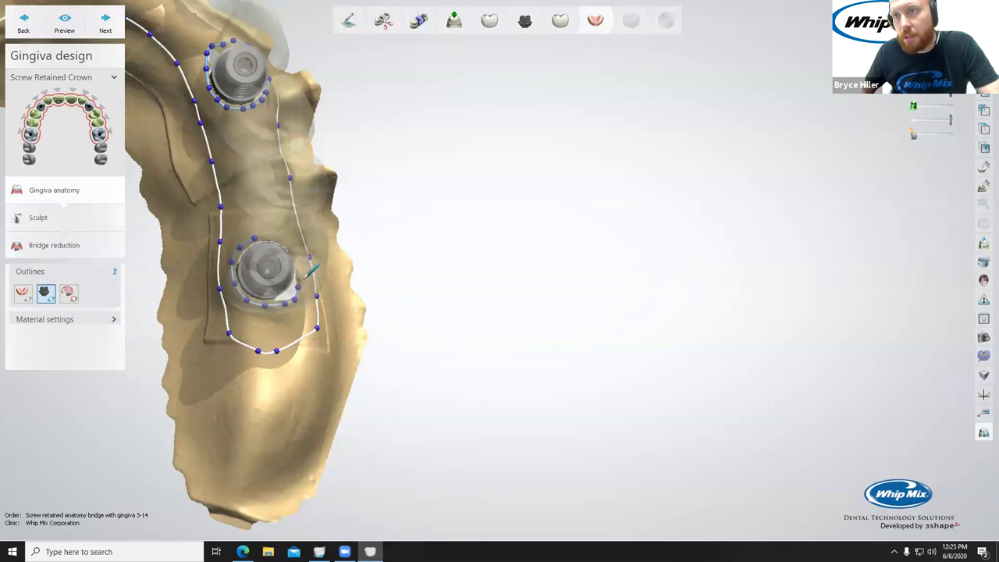
Close the abutment outline along the facial and mesial edges of the tooth 14 implant opening.
{"action": "scroll", "coordinate": [307, 261], "scroll_direction": "up", "scroll_amount": 2}
{"action": "left_click", "coordinate": [305, 273]}
{"action": "left_click", "coordinate": [297, 250]}
{"action": "left_click", "coordinate": [285, 235]}
{"action": "left_click_drag", "start_coordinate": [274, 227], "coordinate": [238, 231]}
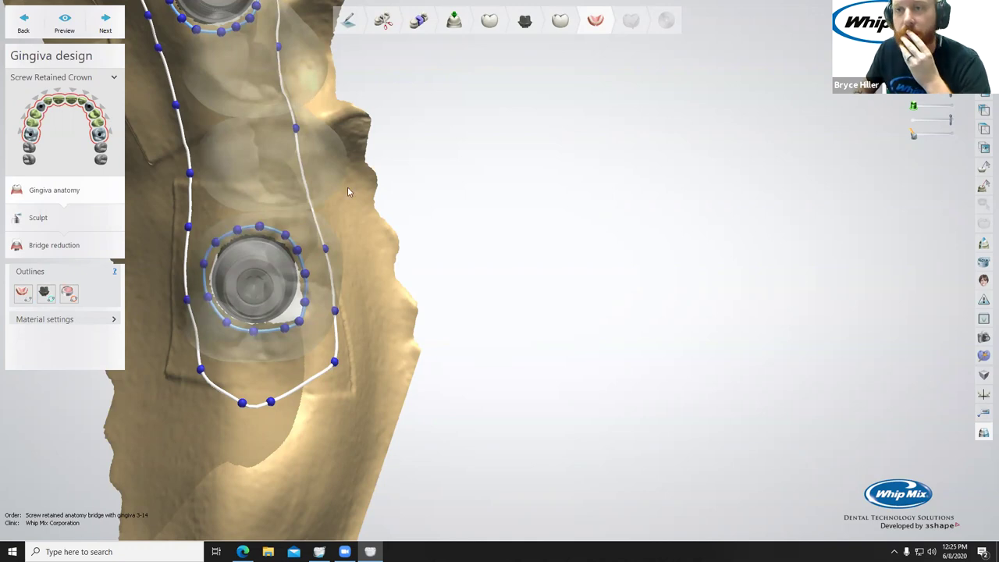
Move the gingiva outline's lingual points beside the tooth 11 implant closer to the implant opening.
{"action": "middle_click_drag", "start_coordinate": [348, 187], "coordinate": [383, 277]}
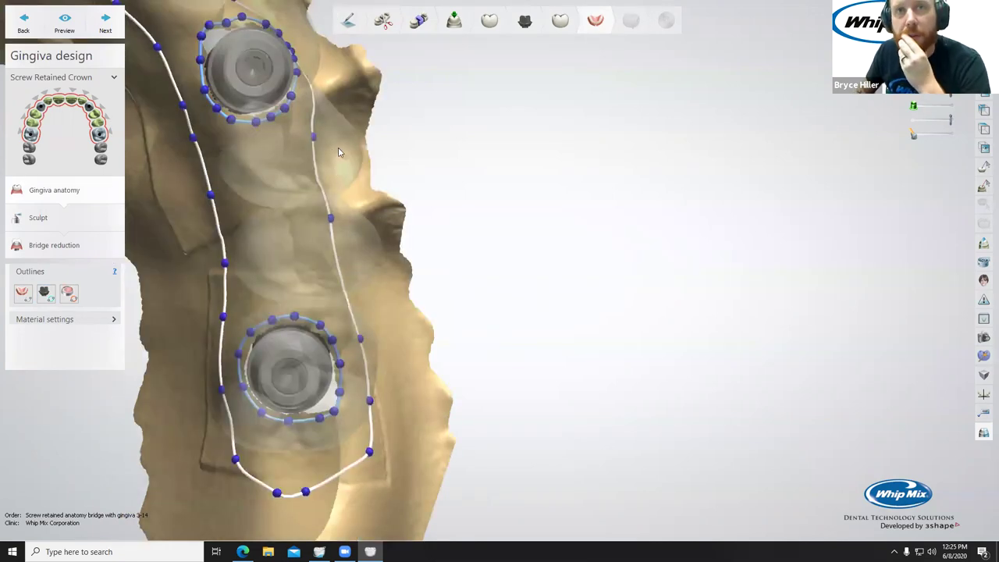
{"action": "right_click_drag", "start_coordinate": [342, 114], "coordinate": [286, 130]}
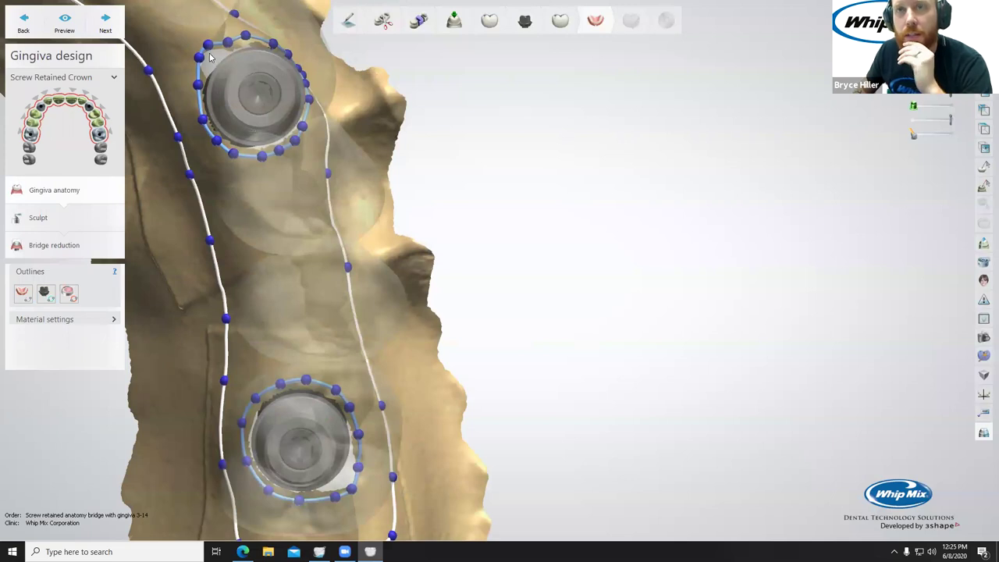
{"action": "mouse_move", "coordinate": [179, 134]}
{"action": "left_mouse_down"}
{"action": "mouse_move", "coordinate": [207, 171]}
{"action": "mouse_move", "coordinate": [195, 134]}
{"action": "left_mouse_up"}
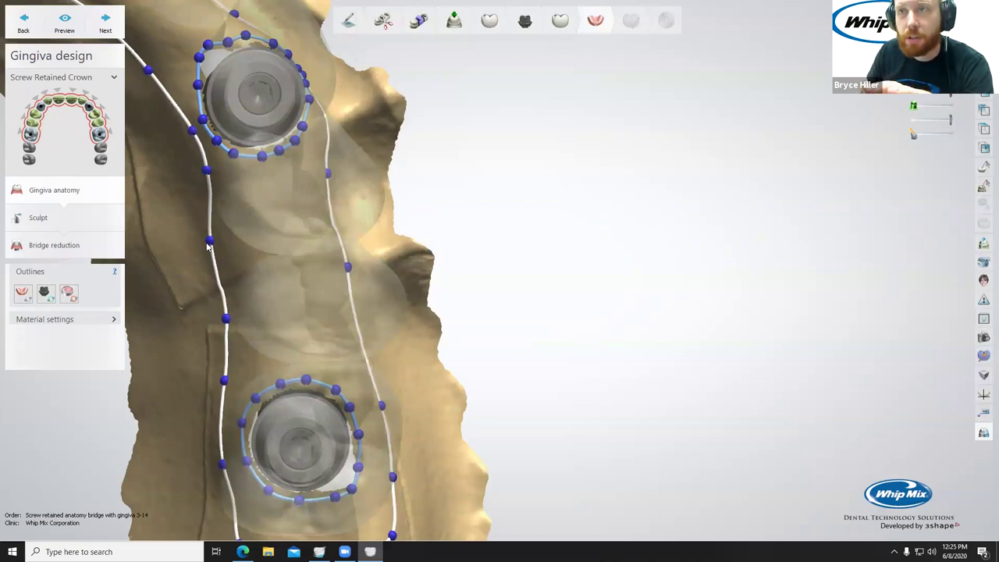
{"action": "right_click_drag", "start_coordinate": [272, 342], "coordinate": [283, 299]}
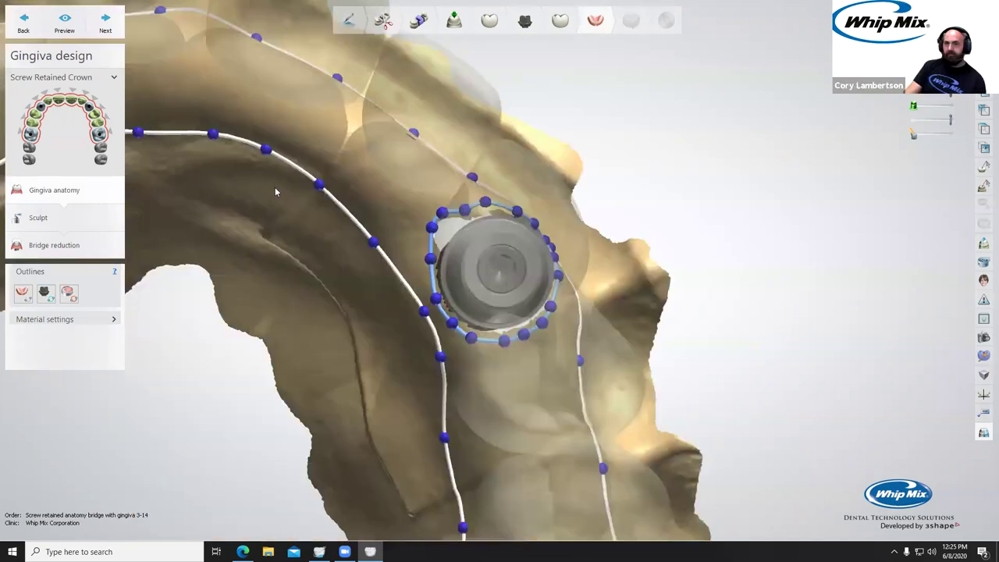
Shift two lingual points of the gingiva outline behind the front teeth slightly toward the facial side.
{"action": "left_click_drag", "start_coordinate": [266, 149], "coordinate": [271, 146]}
{"action": "left_click_drag", "start_coordinate": [213, 134], "coordinate": [212, 125]}
{"action": "scroll", "coordinate": [187, 170], "scroll_direction": "down", "scroll_amount": 4}
{"action": "right_click_drag", "start_coordinate": [169, 189], "coordinate": [328, 259]}
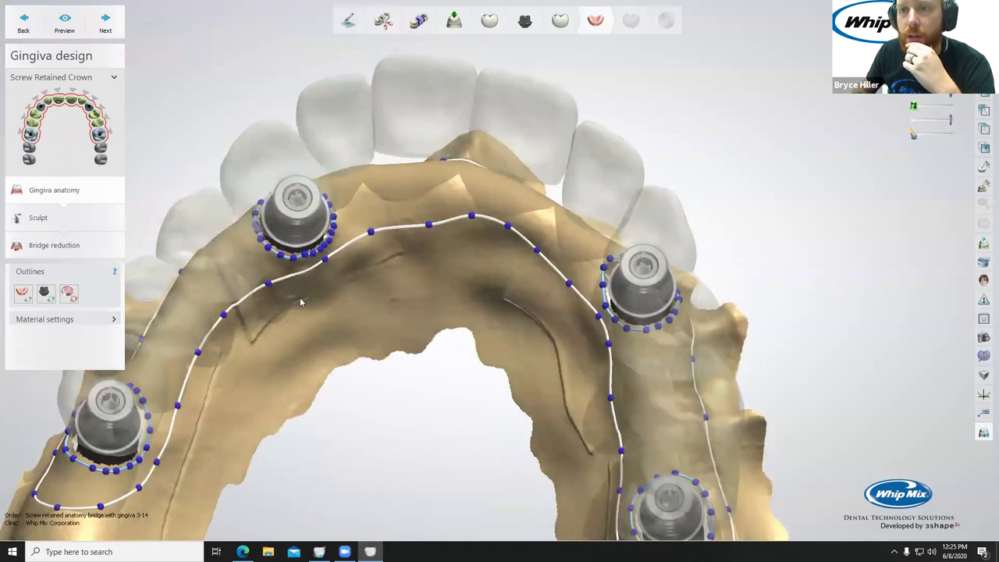
Reshape the distal ends of the gingiva outline behind the tooth 14 and tooth 3 implants, bringing them closer to the openings.
{"action": "right_click_drag", "start_coordinate": [301, 302], "coordinate": [364, 346]}
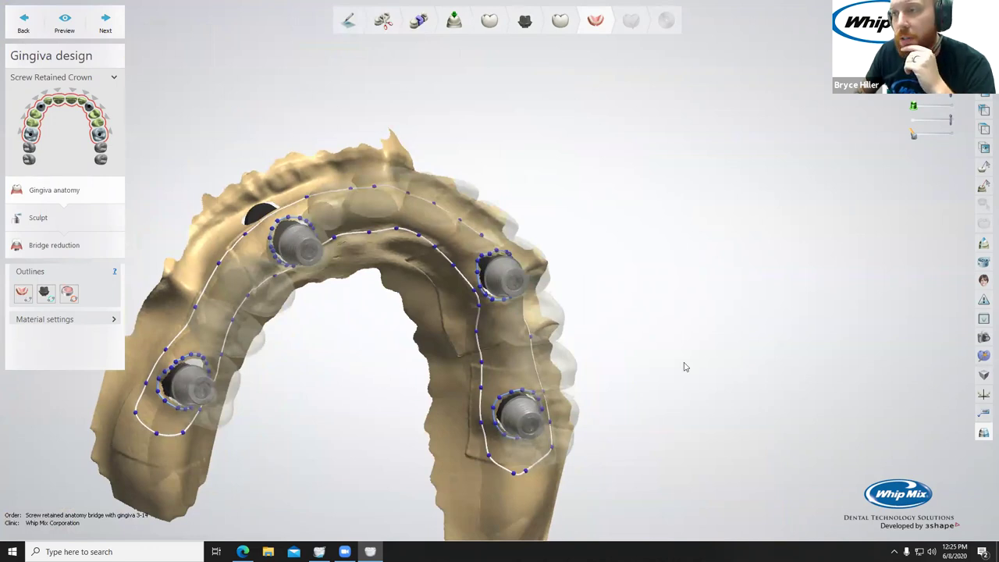
{"action": "right_click_drag", "start_coordinate": [619, 327], "coordinate": [595, 320]}
{"action": "right_click_drag", "start_coordinate": [571, 352], "coordinate": [471, 478]}
{"action": "left_click", "coordinate": [490, 442]}
{"action": "left_click_drag", "start_coordinate": [506, 446], "coordinate": [532, 420]}
{"action": "right_click_drag", "start_coordinate": [196, 380], "coordinate": [165, 382]}
{"action": "left_click_drag", "start_coordinate": [109, 431], "coordinate": [136, 424]}
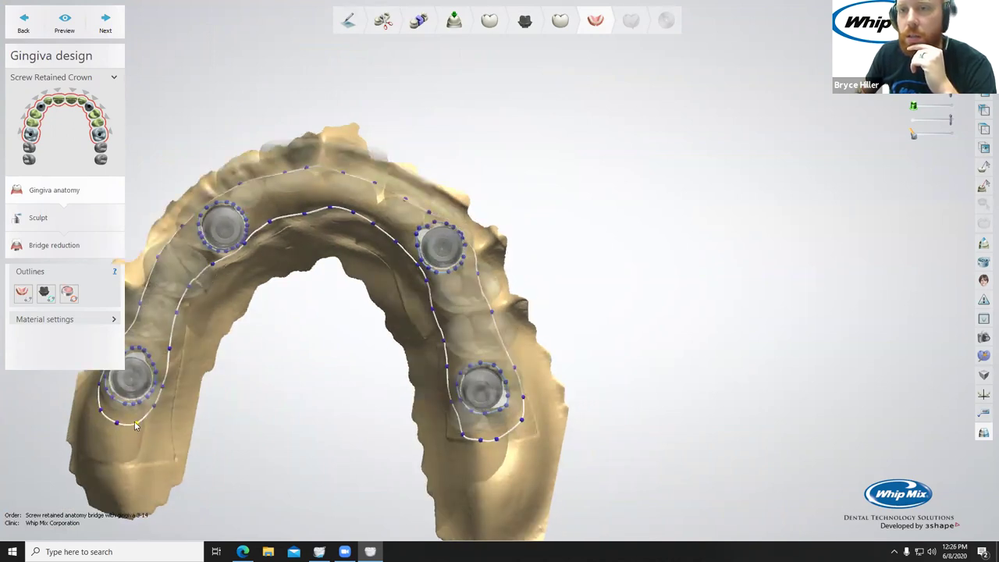
Generate the gingiva from the finished outlines and continue to the Sculpt stage.
{"action": "right_click_drag", "start_coordinate": [206, 415], "coordinate": [319, 312]}
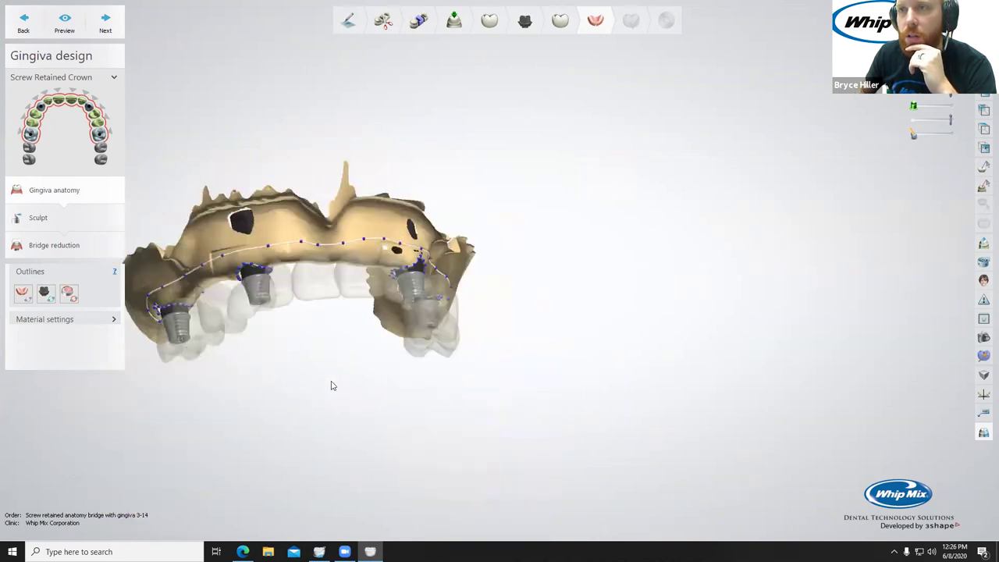
{"action": "left_click", "coordinate": [122, 31]}
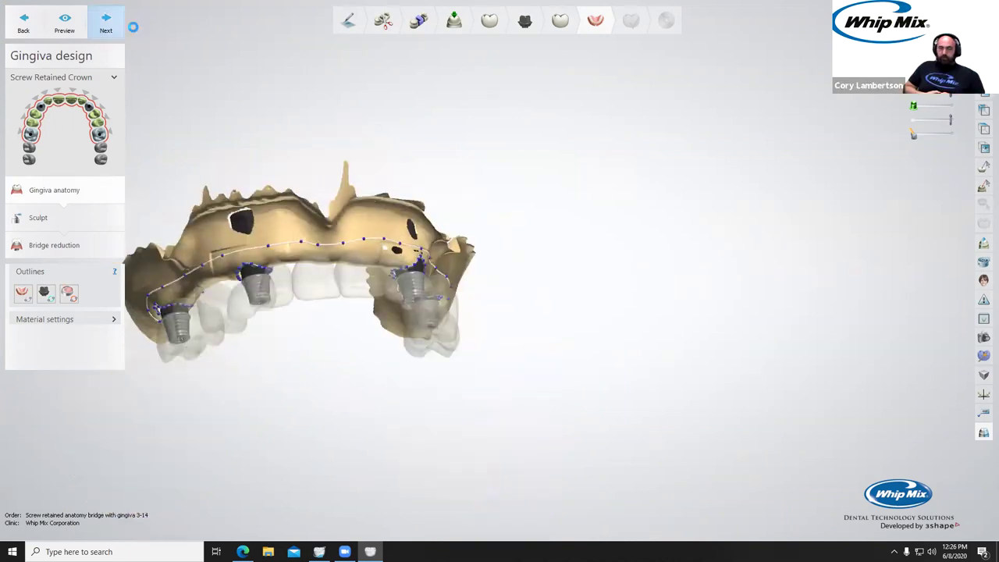
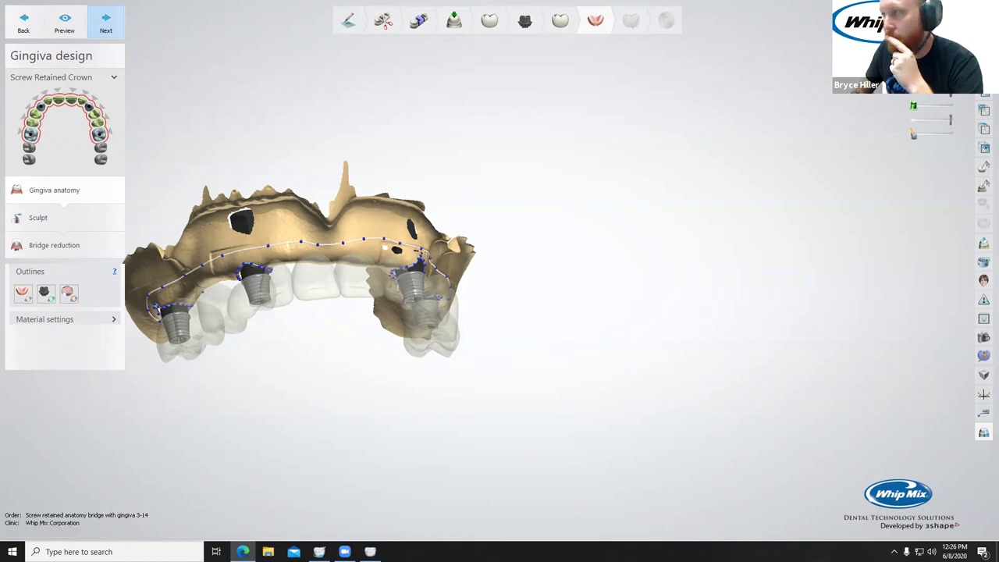
{"action": "right_click_drag", "start_coordinate": [263, 236], "coordinate": [503, 354]}
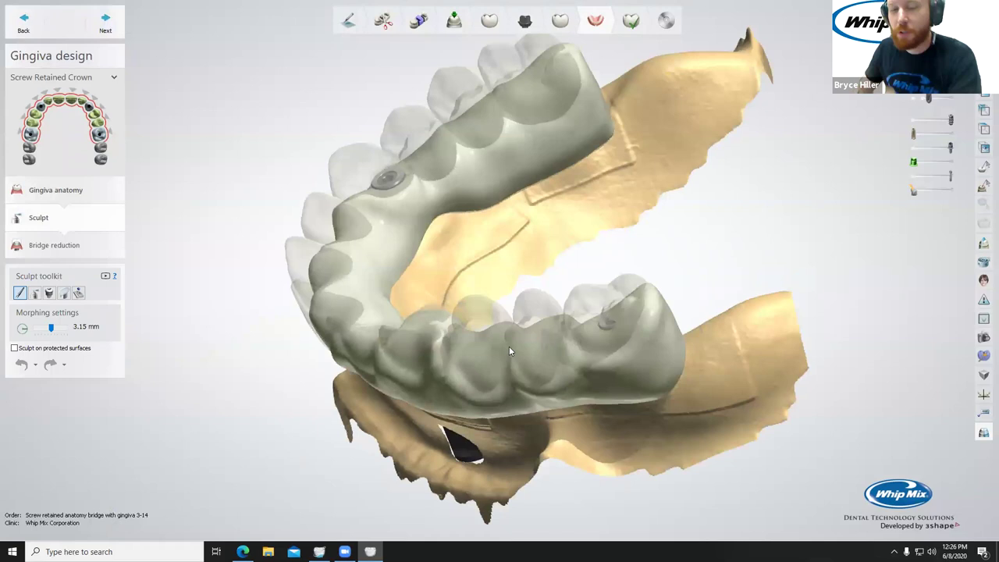
{"action": "middle_click", "coordinate": [503, 270]}
Hide the black cylinders and the grey implant components so the bridge's underside and implant openings can be inspected.
{"action": "mouse_move", "coordinate": [589, 453]}
{"action": "right_mouse_down"}
{"action": "mouse_move", "coordinate": [567, 386]}
{"action": "mouse_move", "coordinate": [443, 146]}
{"action": "mouse_move", "coordinate": [531, 406]}
{"action": "mouse_move", "coordinate": [528, 393]}
{"action": "mouse_move", "coordinate": [580, 380]}
{"action": "mouse_move", "coordinate": [561, 379]}
{"action": "mouse_move", "coordinate": [443, 199]}
{"action": "right_mouse_up"}
{"action": "scroll", "coordinate": [515, 372], "scroll_direction": "up", "scroll_amount": 3}
{"action": "scroll", "coordinate": [574, 380], "scroll_direction": "down", "scroll_amount": 3}
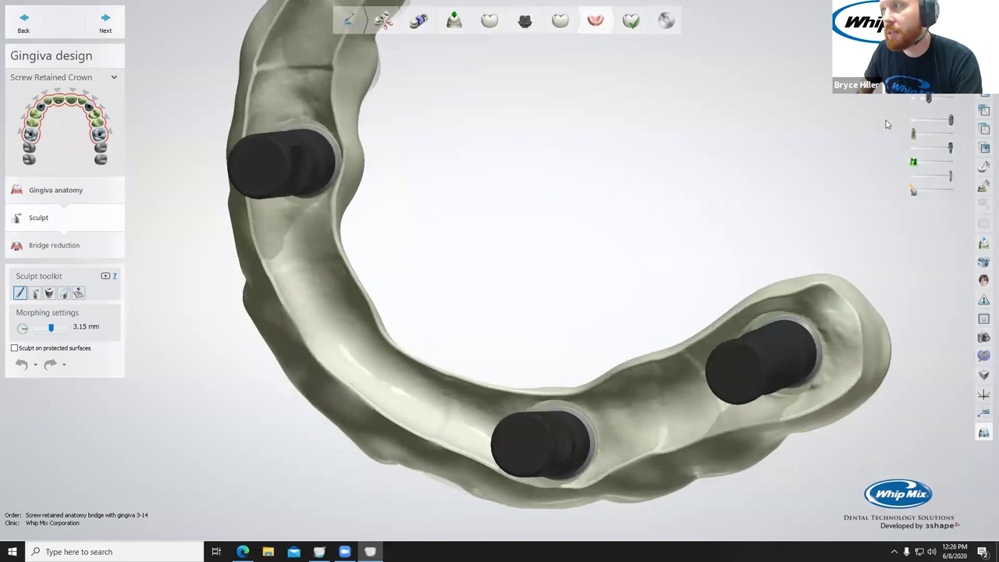
{"action": "right_click_drag", "start_coordinate": [640, 203], "coordinate": [924, 182]}
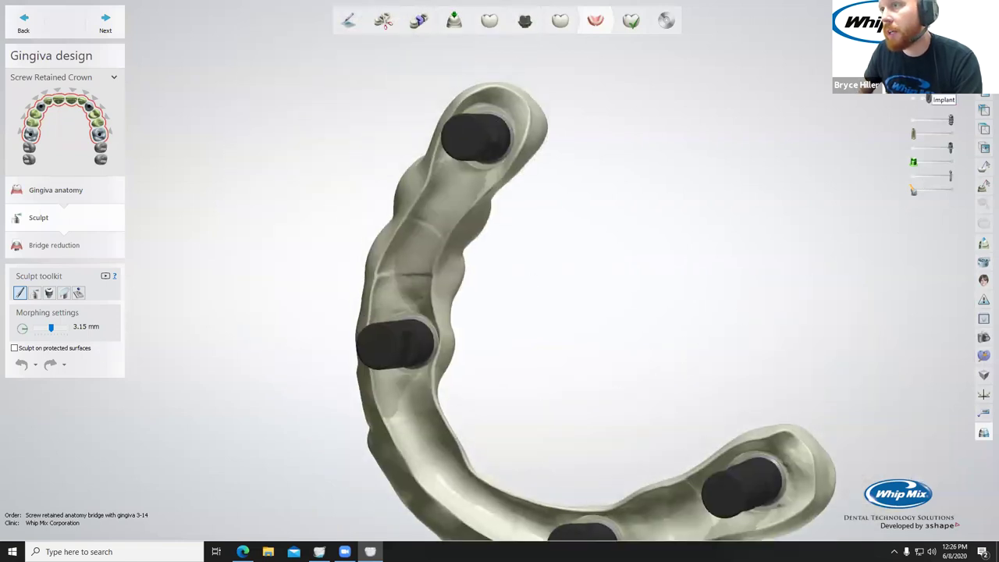
{"action": "left_click_drag", "start_coordinate": [949, 123], "coordinate": [907, 127]}
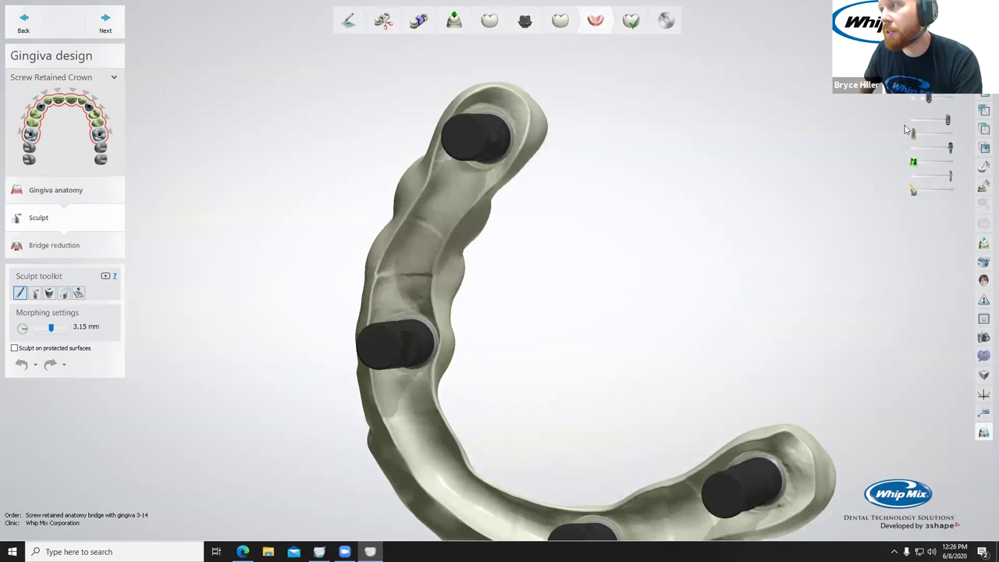
{"action": "scroll", "coordinate": [652, 261], "scroll_direction": "down", "scroll_amount": 2}
{"action": "middle_click_drag", "start_coordinate": [652, 245], "coordinate": [629, 161]}
{"action": "mouse_move", "coordinate": [614, 193]}
{"action": "right_mouse_down"}
{"action": "mouse_move", "coordinate": [628, 190]}
{"action": "mouse_move", "coordinate": [619, 163]}
{"action": "mouse_move", "coordinate": [609, 205]}
{"action": "mouse_move", "coordinate": [625, 193]}
{"action": "right_mouse_up"}
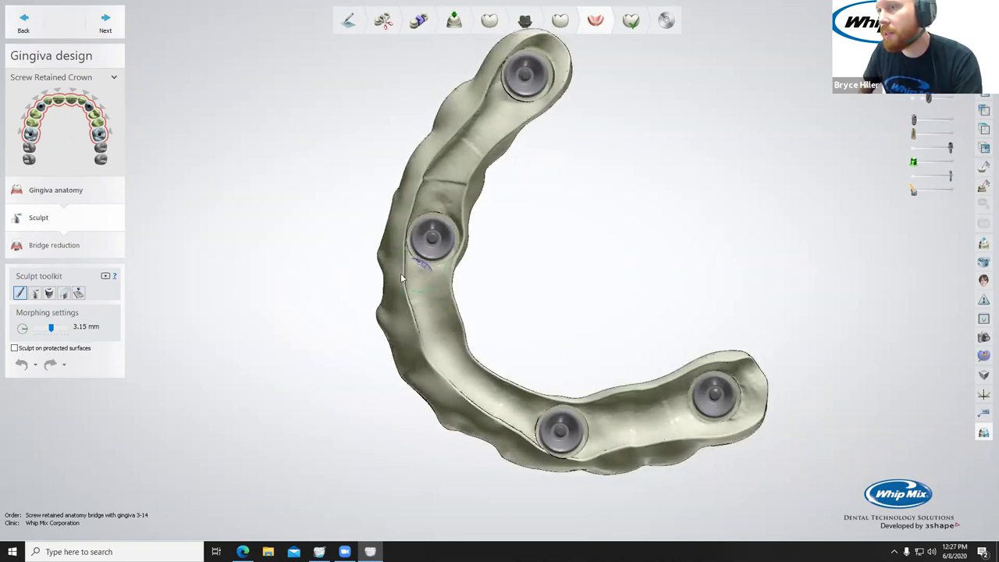
{"action": "left_click_drag", "start_coordinate": [950, 148], "coordinate": [894, 147]}
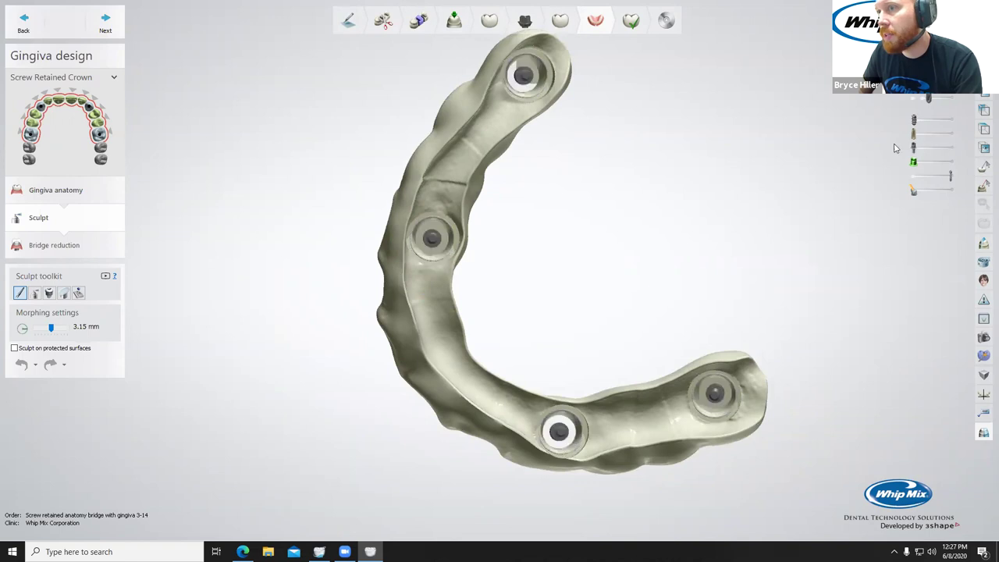
Examine the bridge's underside, its intaglio borders and the implant openings from several angles.
{"action": "scroll", "coordinate": [428, 209], "scroll_direction": "up", "scroll_amount": 5, "text": "shift"}
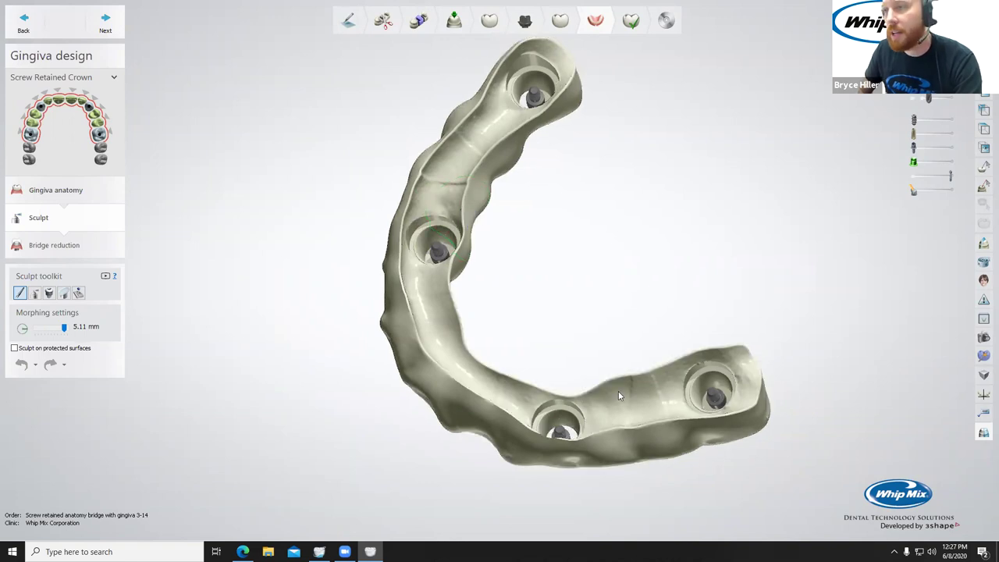
{"action": "scroll", "coordinate": [620, 394], "scroll_direction": "up", "scroll_amount": 5}
{"action": "mouse_move", "coordinate": [621, 370]}
{"action": "right_mouse_down"}
{"action": "mouse_move", "coordinate": [631, 348]}
{"action": "mouse_move", "coordinate": [638, 375]}
{"action": "right_mouse_up"}
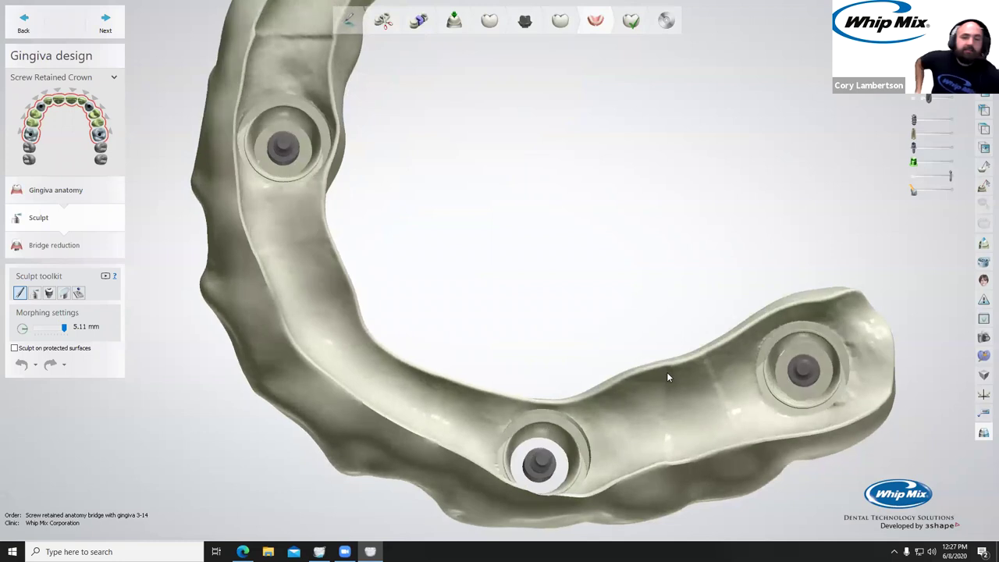
{"action": "scroll", "coordinate": [667, 372], "scroll_direction": "up", "scroll_amount": 6}
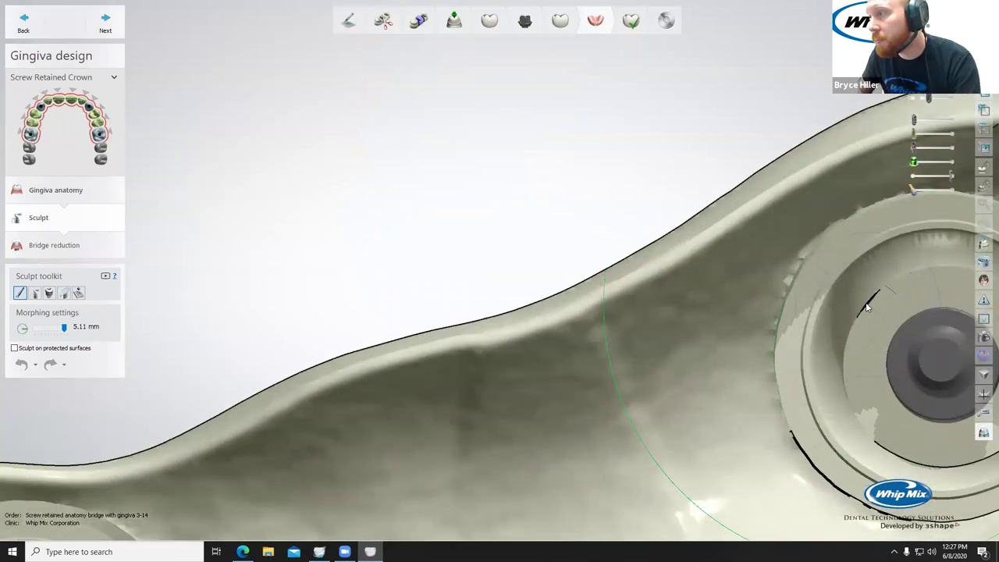
{"action": "scroll", "coordinate": [822, 309], "scroll_direction": "down", "scroll_amount": 4}
{"action": "right_click_drag", "start_coordinate": [819, 308], "coordinate": [540, 165]}
{"action": "scroll", "coordinate": [592, 294], "scroll_direction": "down", "scroll_amount": 3}
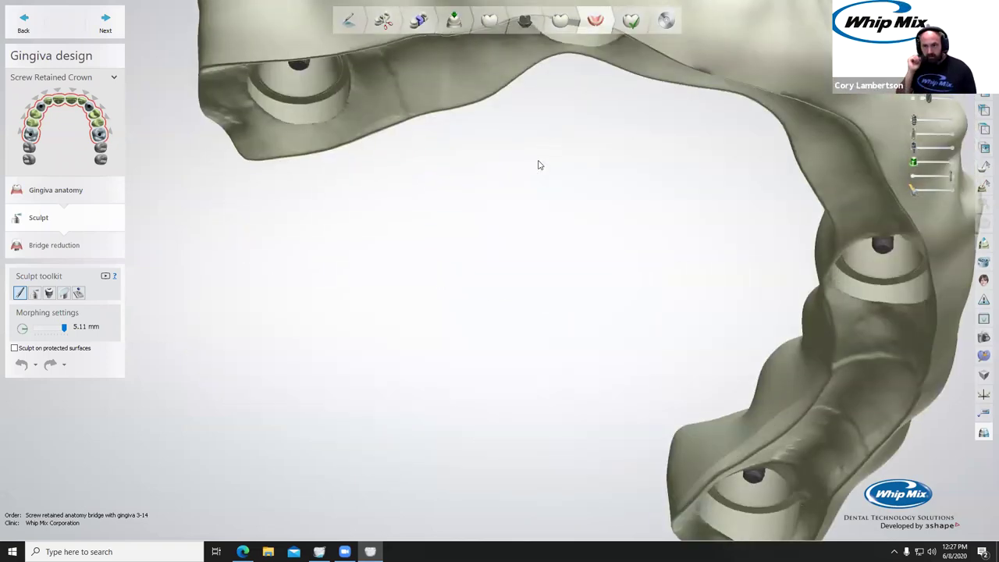
{"action": "scroll", "coordinate": [540, 164], "scroll_direction": "down", "scroll_amount": 3}
{"action": "right_click_drag", "start_coordinate": [567, 303], "coordinate": [895, 346]}
{"action": "scroll", "coordinate": [680, 314], "scroll_direction": "down", "scroll_amount": 4}
Bring the full tooth anatomy and the upper model back into view, and turn on the material shaders.
{"action": "key", "text": "a"}
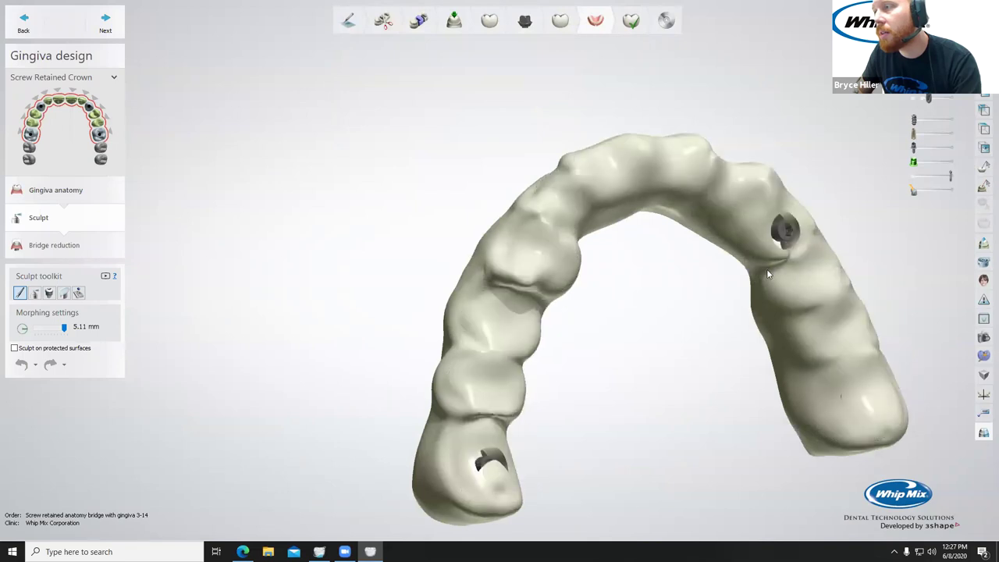
{"action": "right_click_drag", "start_coordinate": [766, 268], "coordinate": [752, 243]}
{"action": "key", "text": "s"}
{"action": "right_click_drag", "start_coordinate": [388, 483], "coordinate": [371, 407]}
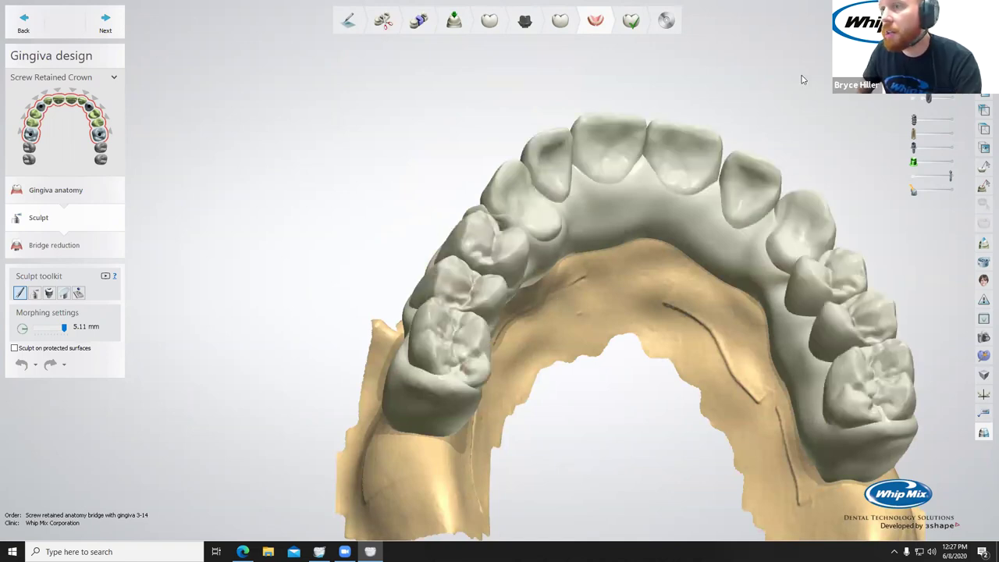
{"action": "right_click_drag", "start_coordinate": [472, 304], "coordinate": [653, 274]}
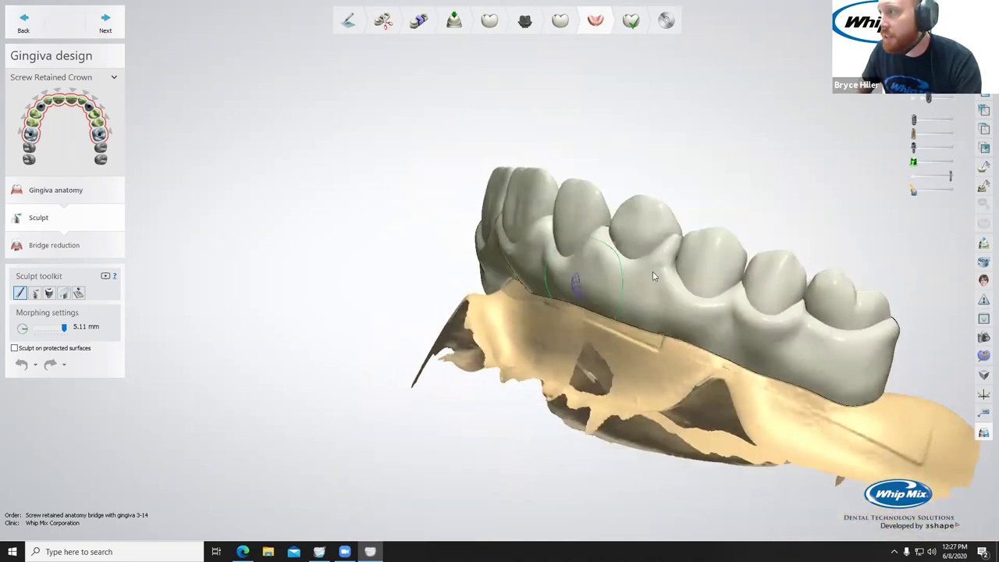
{"action": "left_click", "coordinate": [984, 434]}
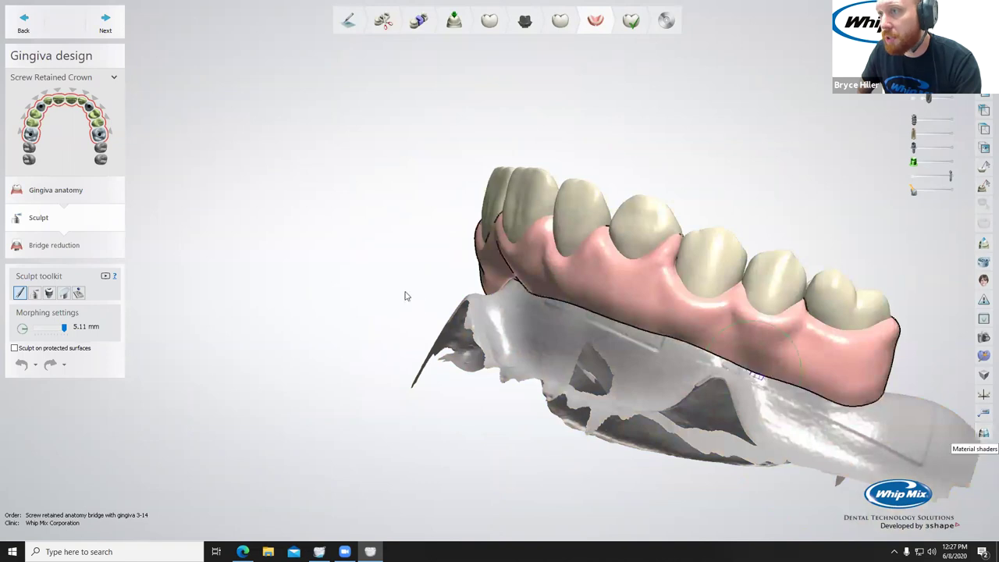
Add wax with the Wax knife at 3.00 mm along one central incisor's facial gingival margin and smooth the margin.
{"action": "right_click_drag", "start_coordinate": [403, 292], "coordinate": [440, 296]}
{"action": "left_click", "coordinate": [35, 293]}
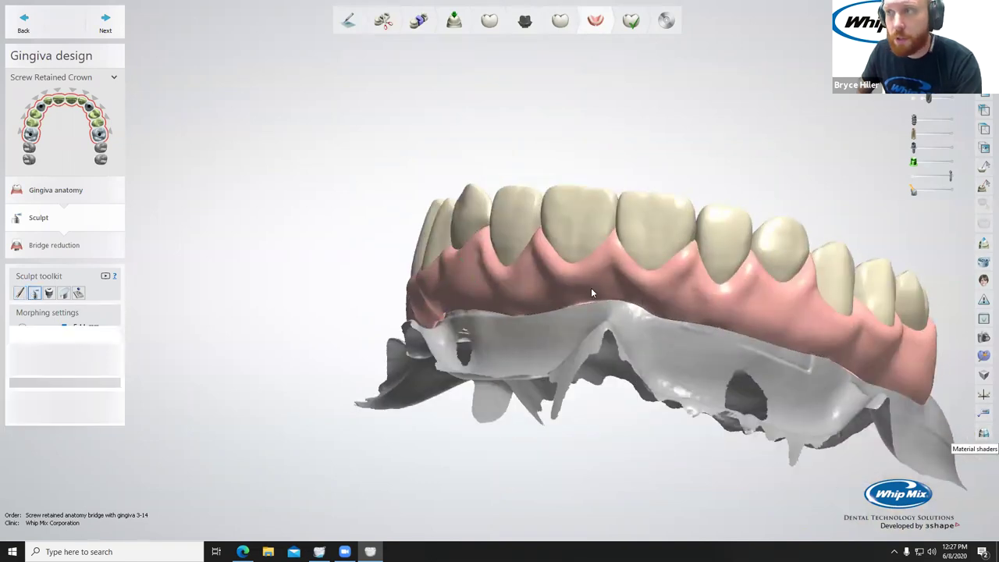
{"action": "left_click", "coordinate": [29, 331]}
{"action": "scroll", "coordinate": [416, 292], "scroll_direction": "up", "scroll_amount": 3}
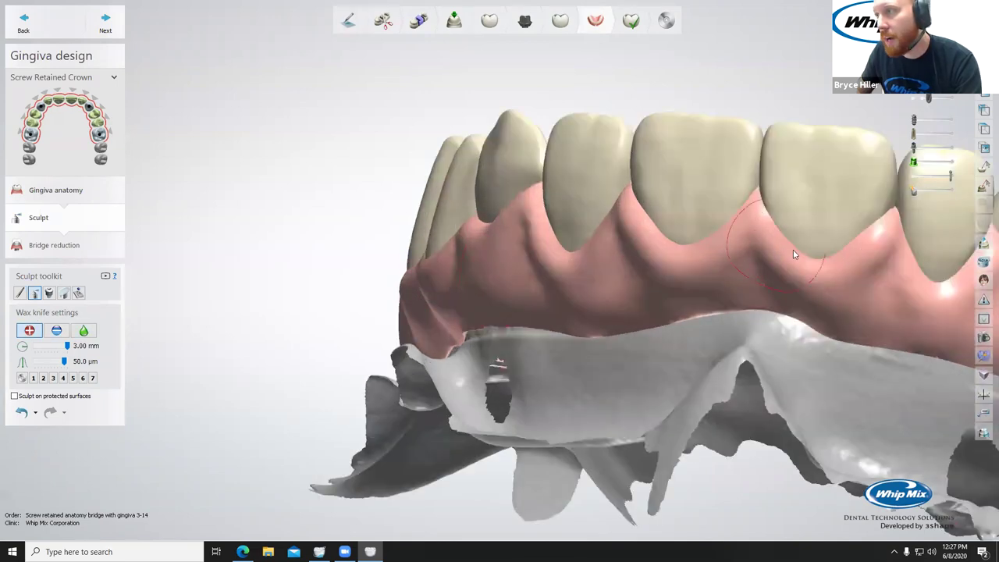
{"action": "left_click", "coordinate": [83, 331]}
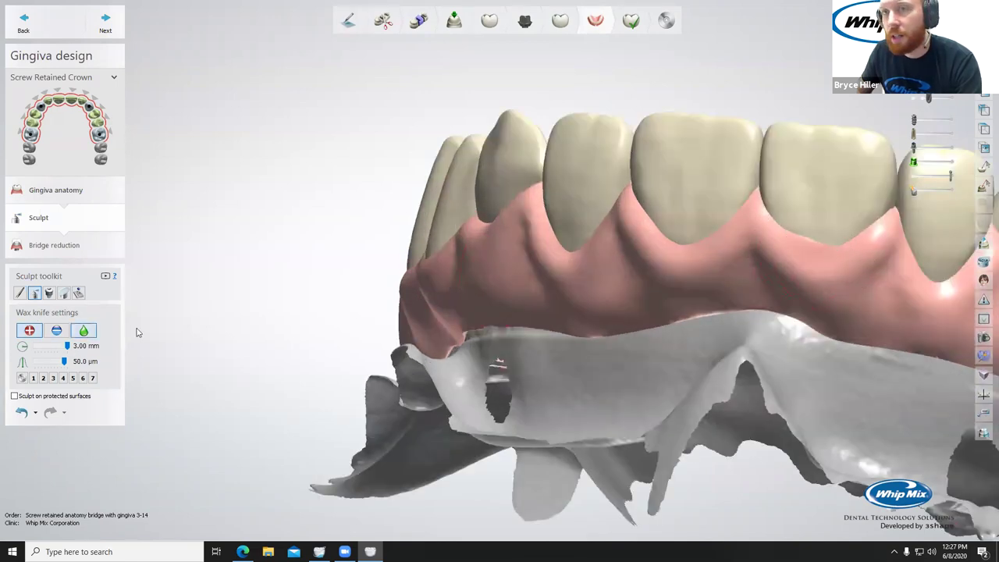
{"action": "mouse_move", "coordinate": [808, 240]}
{"action": "left_mouse_down"}
{"action": "mouse_move", "coordinate": [809, 252]}
{"action": "mouse_move", "coordinate": [786, 235]}
{"action": "mouse_move", "coordinate": [809, 248]}
{"action": "mouse_move", "coordinate": [869, 226]}
{"action": "mouse_move", "coordinate": [878, 235]}
{"action": "left_mouse_up"}
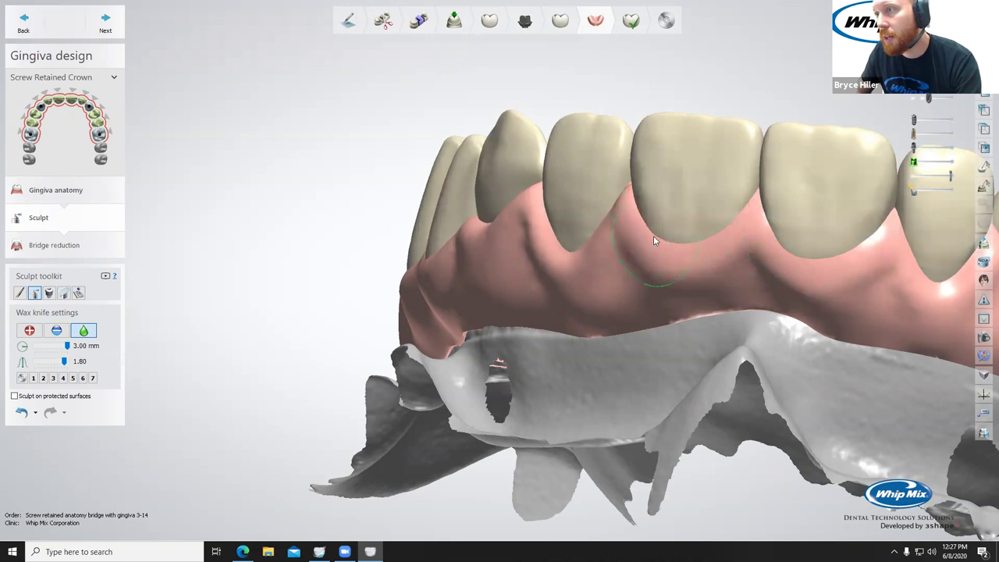
Remove wax at 2.16 mm and 50.0 µm around the neighbouring central and lateral incisors' facial gingival margins.
{"action": "left_click", "coordinate": [57, 331]}
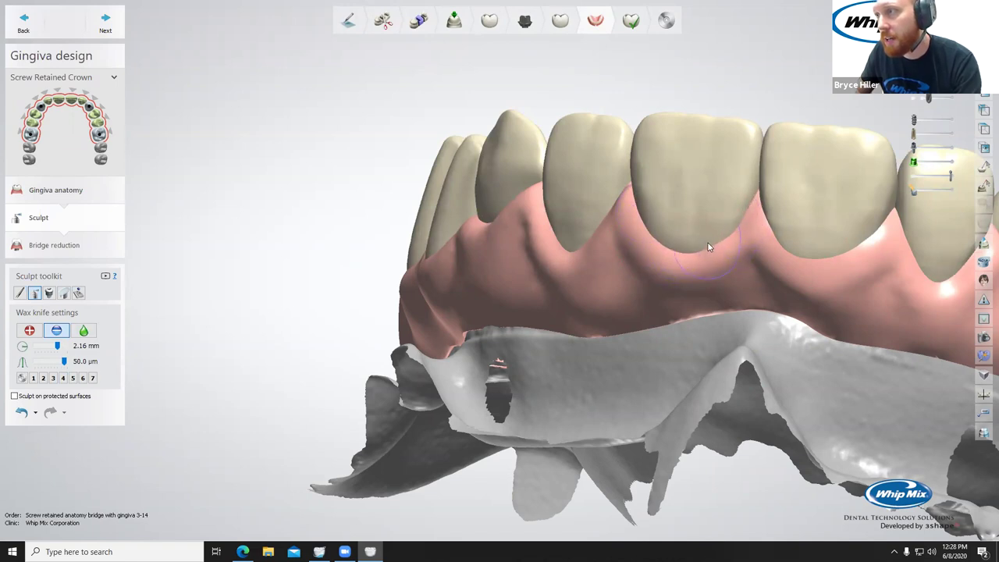
{"action": "scroll", "coordinate": [707, 237], "scroll_direction": "down", "scroll_amount": 3}
{"action": "right_click_drag", "start_coordinate": [707, 232], "coordinate": [727, 254]}
{"action": "scroll", "coordinate": [729, 254], "scroll_direction": "up", "scroll_amount": 3}
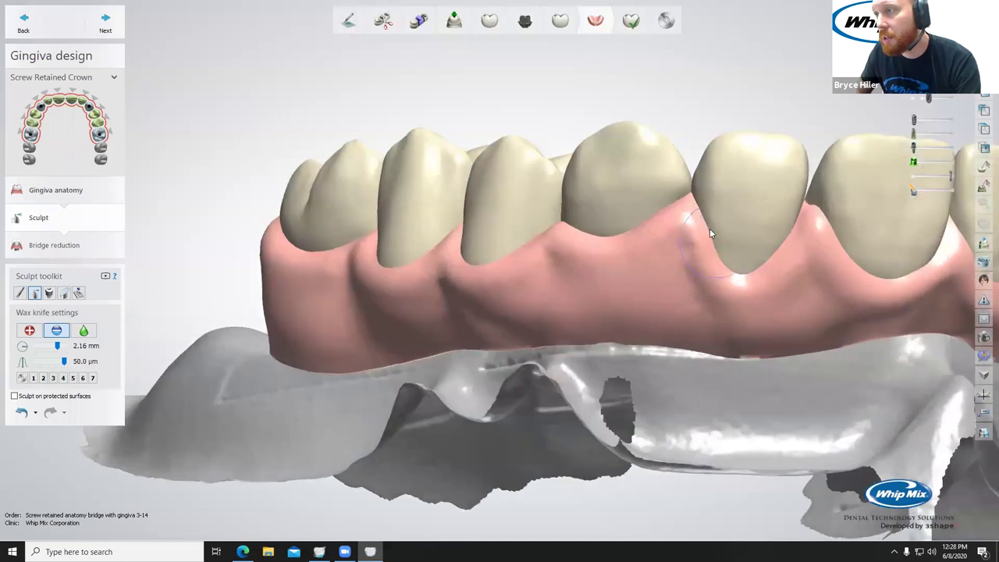
{"action": "left_click_drag", "start_coordinate": [742, 271], "coordinate": [767, 261]}
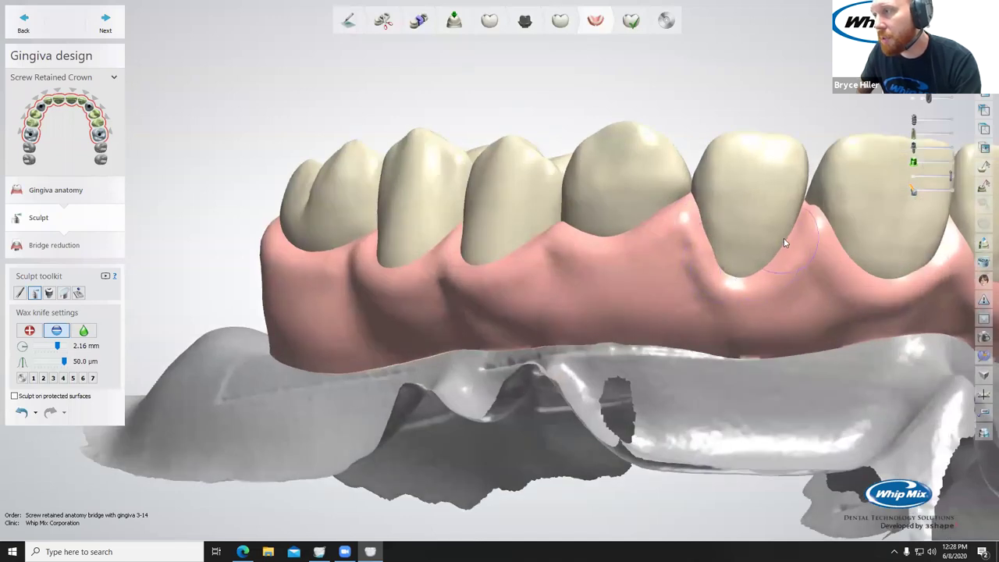
Carve back the gingival margin at the adjacent canine and smooth the papilla between it and the lateral incisor.
{"action": "right_click_drag", "start_coordinate": [861, 240], "coordinate": [731, 346]}
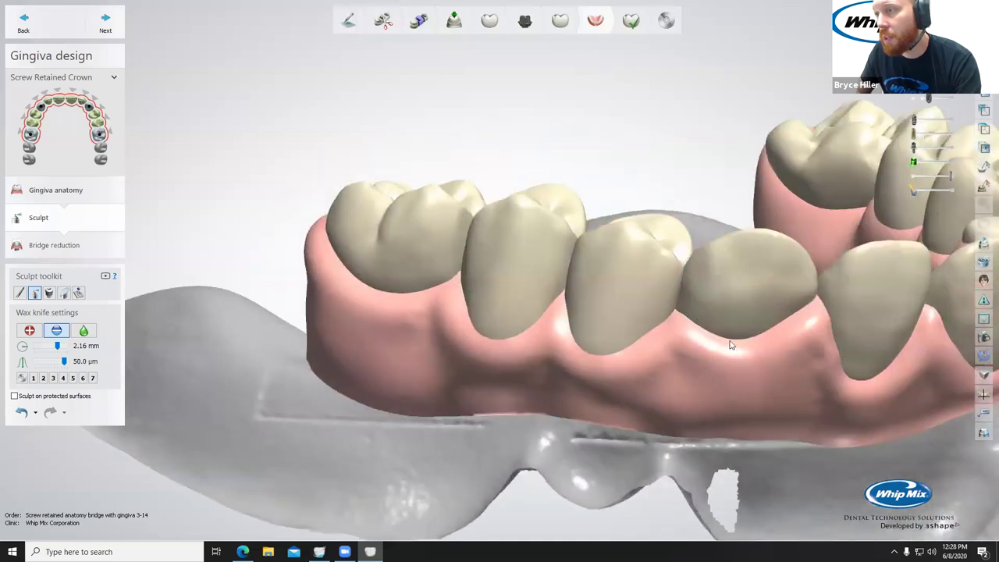
{"action": "mouse_move", "coordinate": [725, 336]}
{"action": "left_mouse_down"}
{"action": "mouse_move", "coordinate": [806, 325]}
{"action": "mouse_move", "coordinate": [760, 341]}
{"action": "mouse_move", "coordinate": [687, 336]}
{"action": "mouse_move", "coordinate": [797, 361]}
{"action": "left_mouse_up"}
{"action": "right_click_drag", "start_coordinate": [798, 355], "coordinate": [800, 303]}
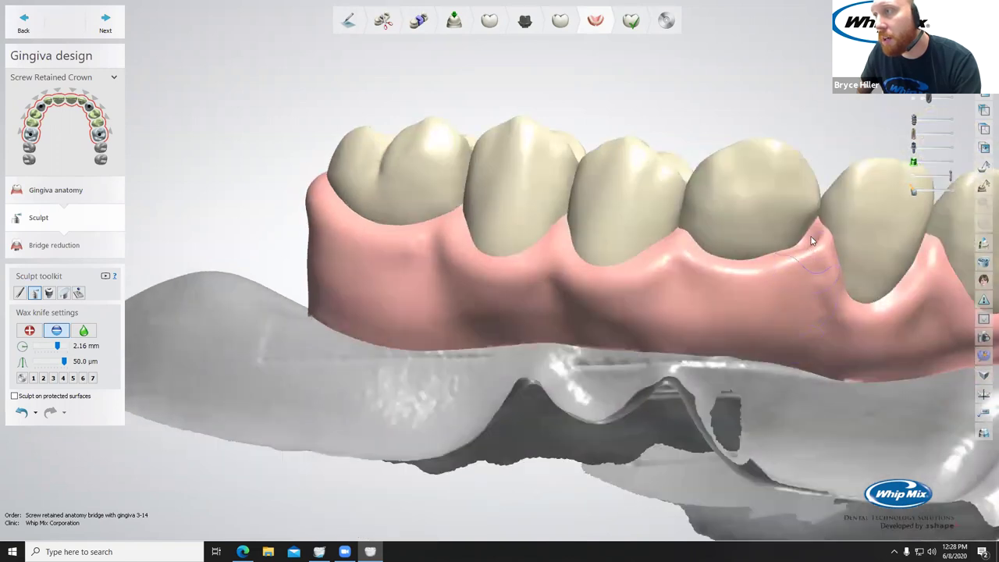
{"action": "left_click", "coordinate": [83, 330]}
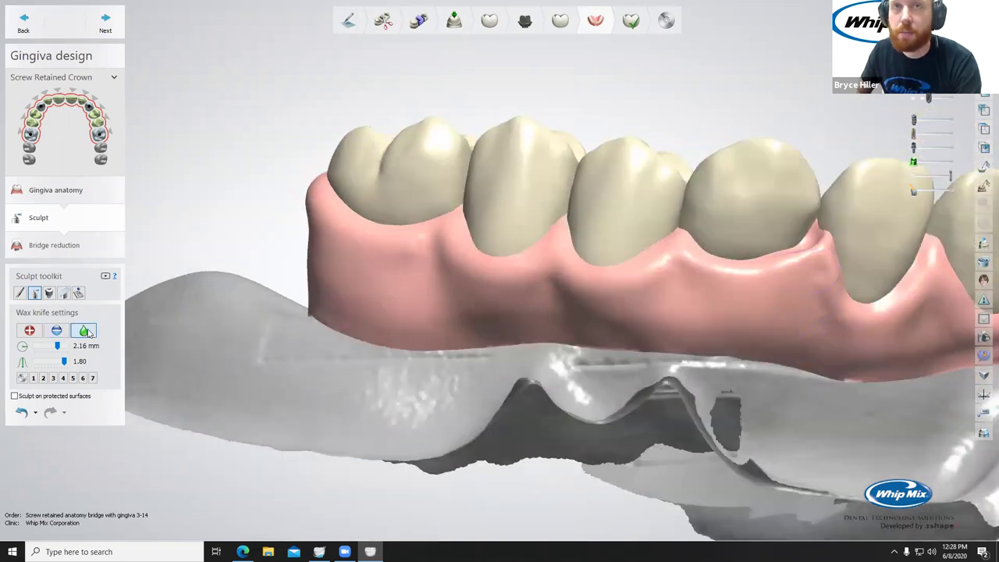
{"action": "right_click_drag", "start_coordinate": [810, 227], "coordinate": [662, 275]}
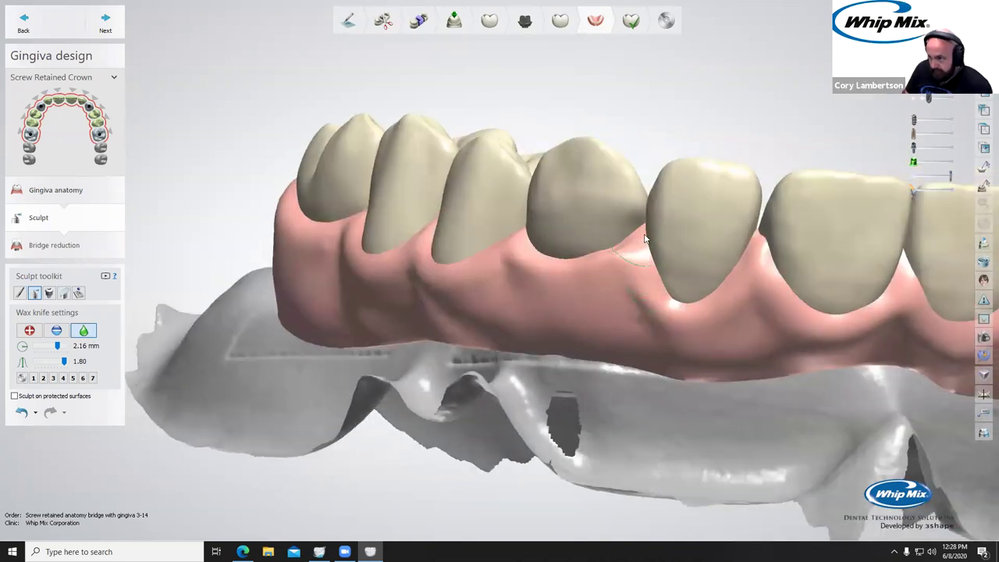
Remove more gingiva along the same canine's facial margin on its premolar side.
{"action": "left_click", "coordinate": [56, 330]}
{"action": "right_click_drag", "start_coordinate": [435, 302], "coordinate": [551, 355]}
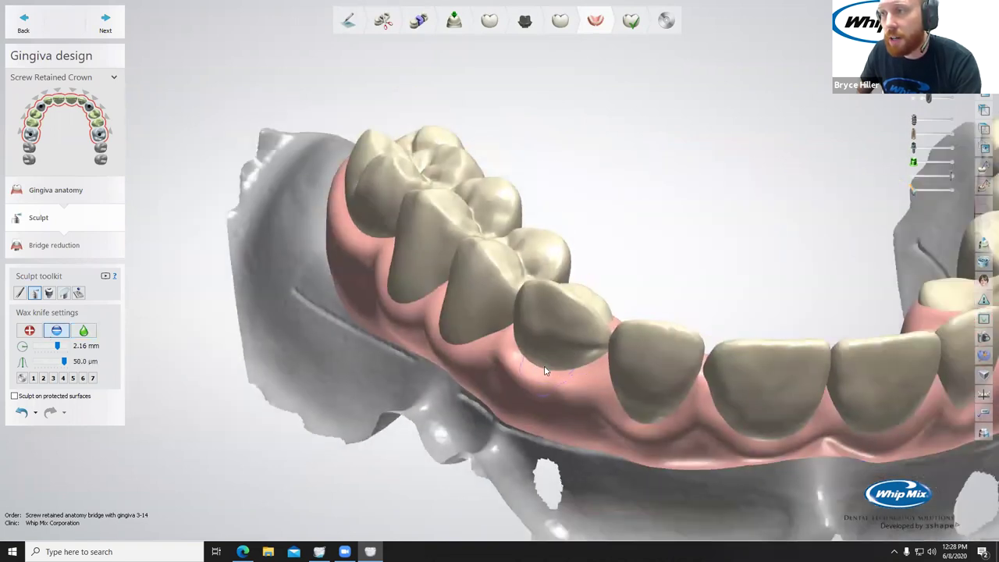
{"action": "left_click_drag", "start_coordinate": [521, 348], "coordinate": [537, 367]}
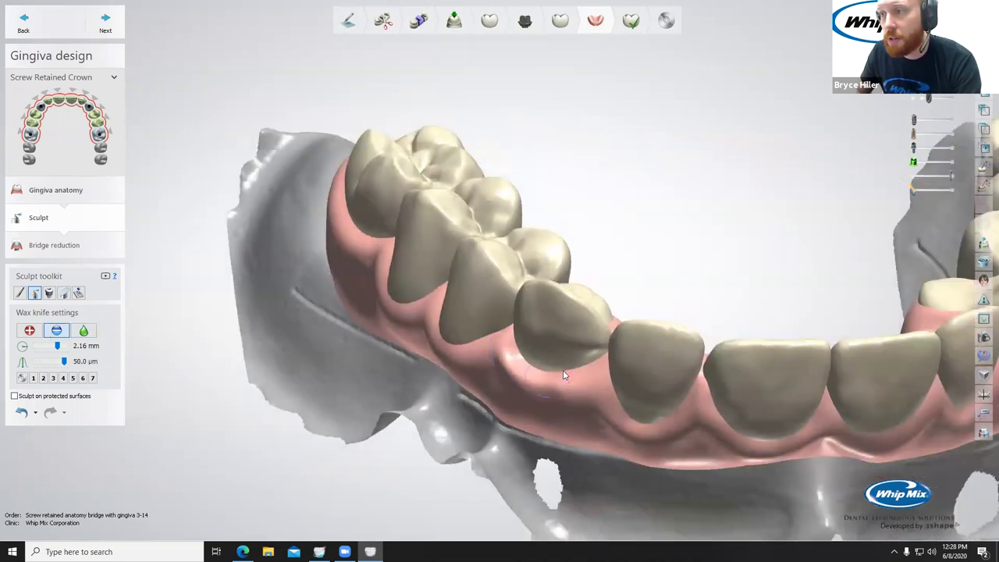
{"action": "right_click_drag", "start_coordinate": [590, 357], "coordinate": [602, 339]}
{"action": "right_click_drag", "start_coordinate": [478, 293], "coordinate": [596, 260]}
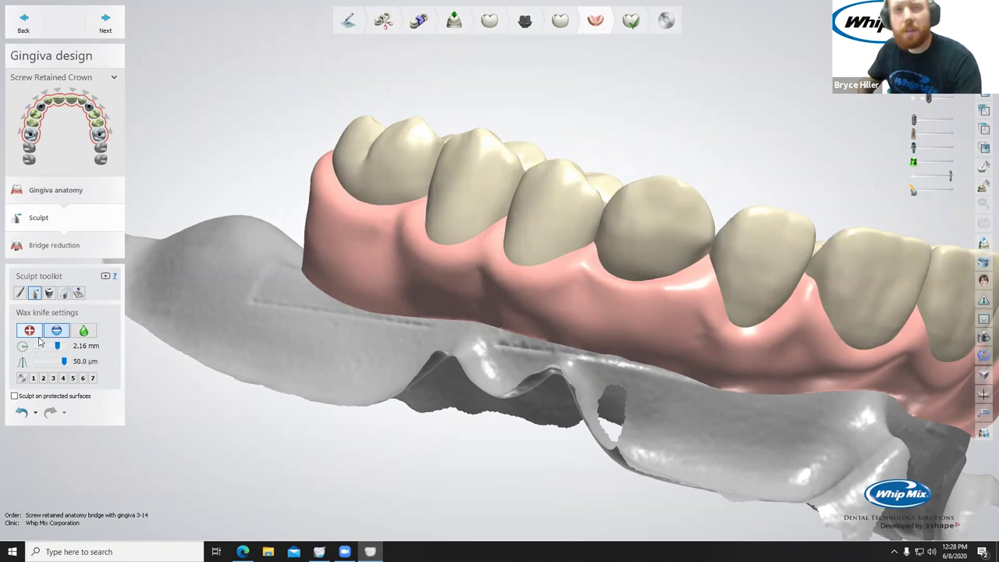
Add wax beside the lateral incisor's facial gingival margin and smooth the surface around it.
{"action": "left_click", "coordinate": [35, 334]}
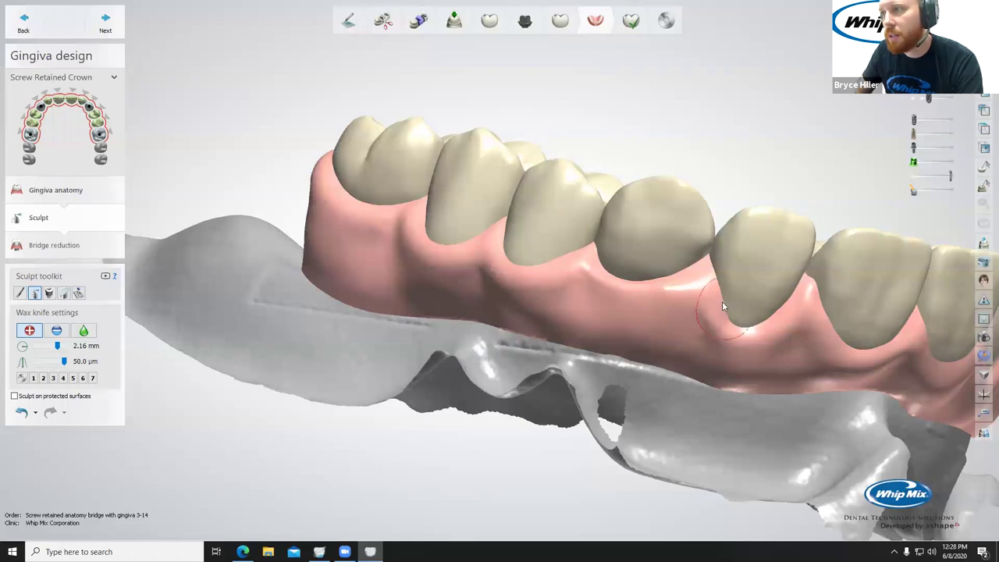
{"action": "left_click", "coordinate": [84, 330]}
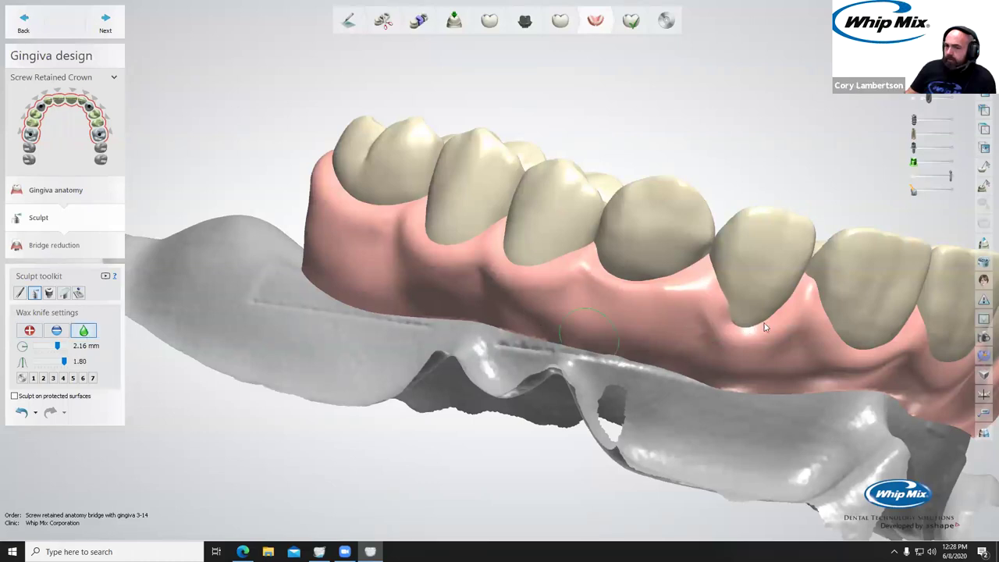
{"action": "right_click_drag", "start_coordinate": [764, 324], "coordinate": [554, 326]}
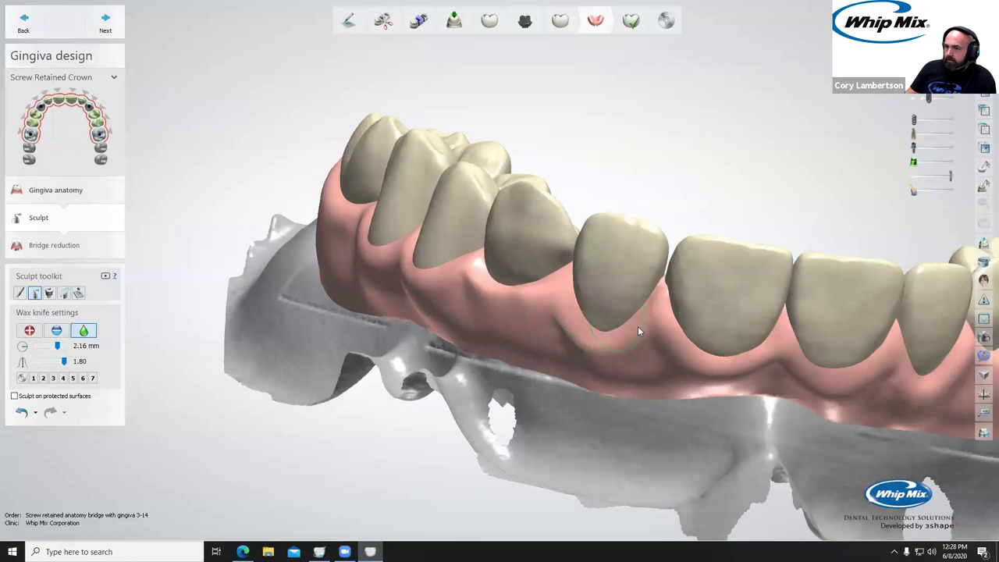
{"action": "right_click_drag", "start_coordinate": [647, 337], "coordinate": [623, 280]}
Remove wax along the facial gingival margins from the canine through the premolars to the molar on this side.
{"action": "left_click", "coordinate": [56, 331]}
{"action": "right_click_drag", "start_coordinate": [631, 328], "coordinate": [628, 324]}
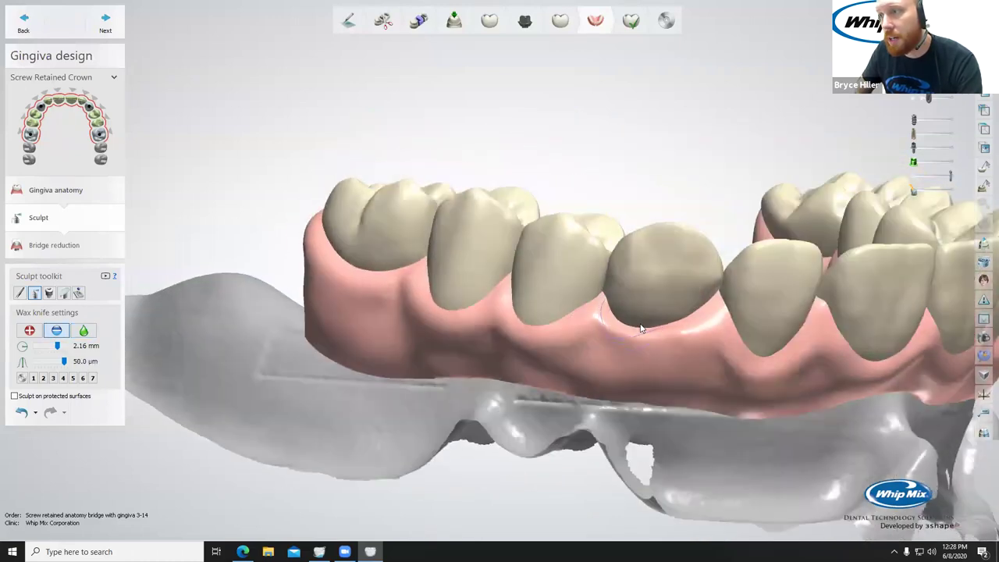
{"action": "mouse_move", "coordinate": [687, 320]}
{"action": "left_mouse_down"}
{"action": "mouse_move", "coordinate": [633, 324]}
{"action": "mouse_move", "coordinate": [608, 313]}
{"action": "mouse_move", "coordinate": [664, 333]}
{"action": "mouse_move", "coordinate": [598, 309]}
{"action": "mouse_move", "coordinate": [526, 320]}
{"action": "left_mouse_up"}
{"action": "right_click_drag", "start_coordinate": [516, 292], "coordinate": [518, 298]}
{"action": "mouse_move", "coordinate": [518, 298]}
{"action": "left_mouse_down"}
{"action": "mouse_move", "coordinate": [497, 308]}
{"action": "mouse_move", "coordinate": [445, 299]}
{"action": "left_mouse_up"}
{"action": "right_click_drag", "start_coordinate": [441, 283], "coordinate": [412, 329]}
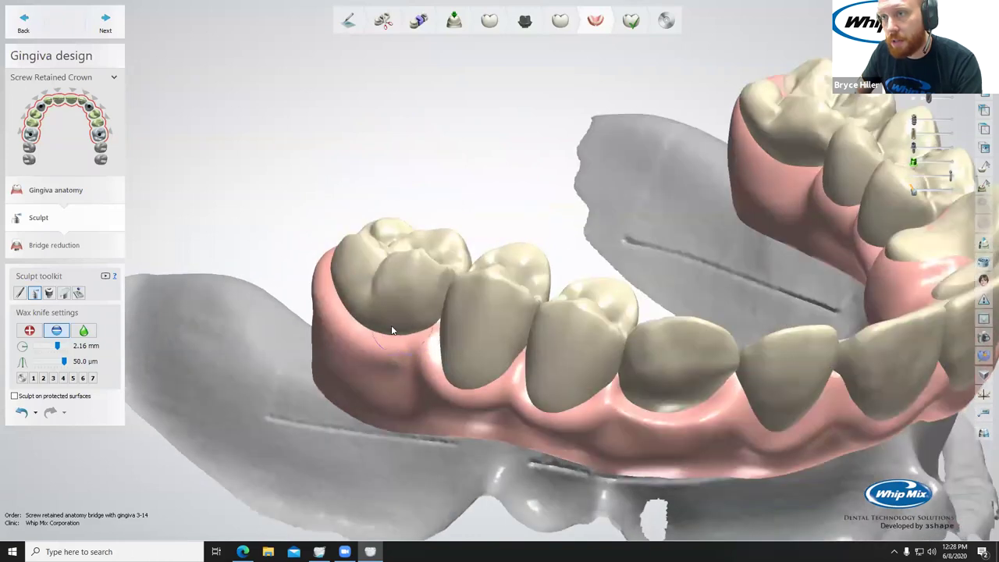
Refine the facial gingival margin at the opposite canine and smooth the papilla between it and the first premolar.
{"action": "scroll", "coordinate": [763, 361], "scroll_direction": "down", "scroll_amount": 5}
{"action": "right_click_drag", "start_coordinate": [762, 361], "coordinate": [670, 322]}
{"action": "scroll", "coordinate": [726, 339], "scroll_direction": "up", "scroll_amount": 5}
{"action": "right_click_drag", "start_coordinate": [735, 290], "coordinate": [658, 306]}
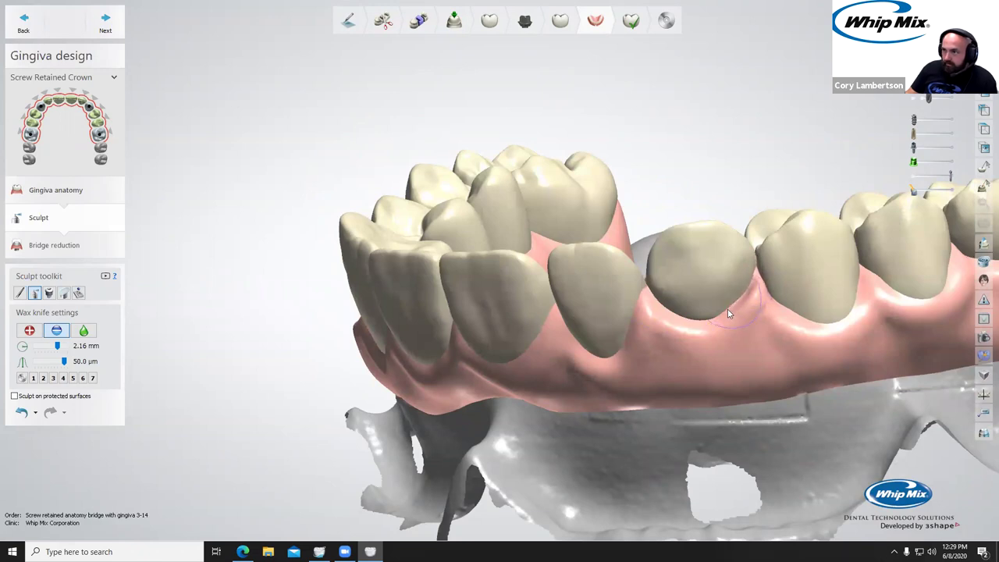
{"action": "left_click", "coordinate": [83, 330]}
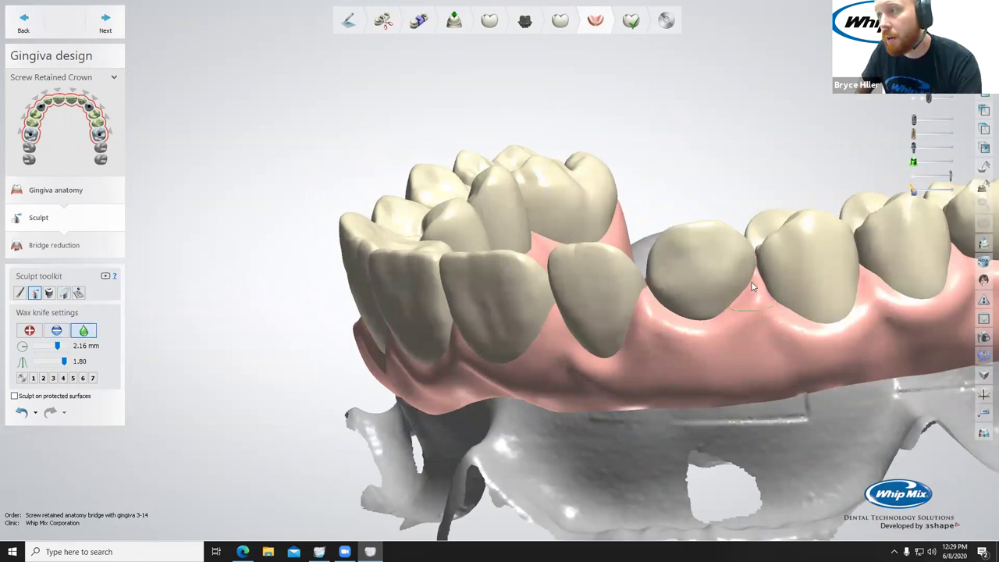
Remove wax along the lingual gingival margins of the front teeth.
{"action": "left_click", "coordinate": [54, 331]}
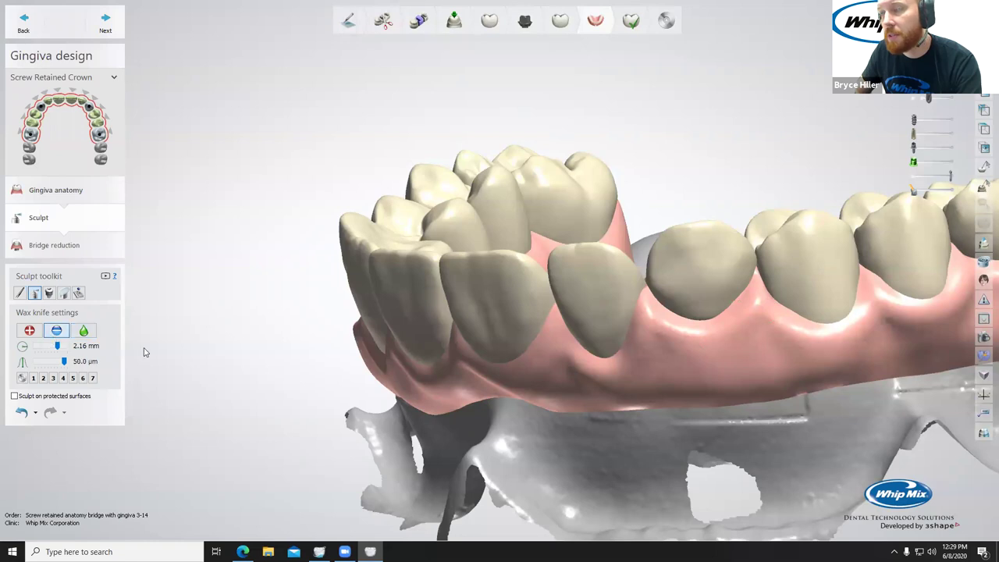
{"action": "right_click_drag", "start_coordinate": [843, 299], "coordinate": [336, 201]}
{"action": "scroll", "coordinate": [473, 329], "scroll_direction": "down", "scroll_amount": 4}
{"action": "scroll", "coordinate": [309, 222], "scroll_direction": "up", "scroll_amount": 5}
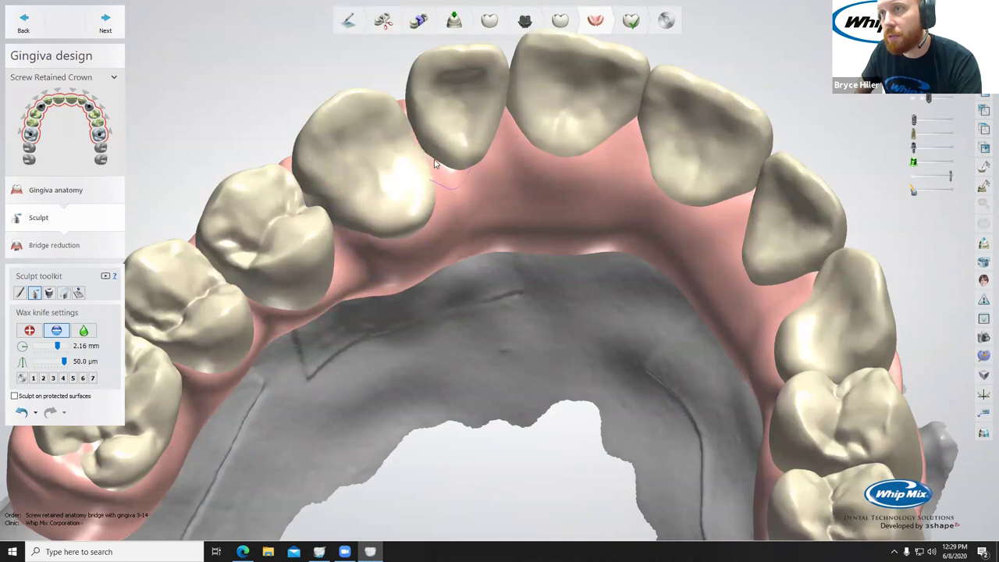
Remove wax along the gingival margin behind the last molar at tooth 3 and smooth the surface there.
{"action": "scroll", "coordinate": [442, 184], "scroll_direction": "down", "scroll_amount": 3}
{"action": "right_click_drag", "start_coordinate": [581, 309], "coordinate": [575, 184]}
{"action": "scroll", "coordinate": [574, 185], "scroll_direction": "up", "scroll_amount": 2}
{"action": "right_click_drag", "start_coordinate": [294, 316], "coordinate": [352, 331]}
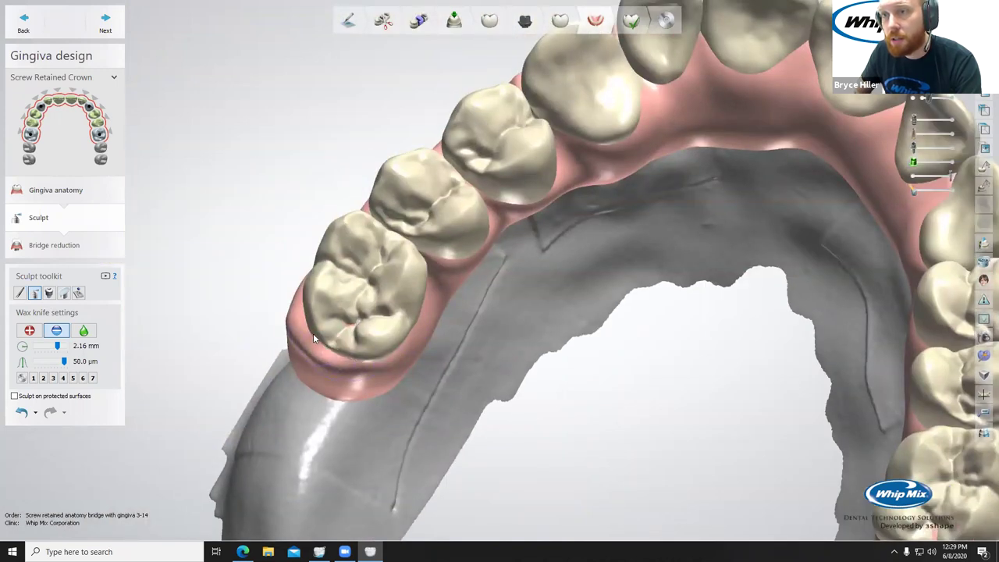
{"action": "right_click_drag", "start_coordinate": [361, 336], "coordinate": [360, 293]}
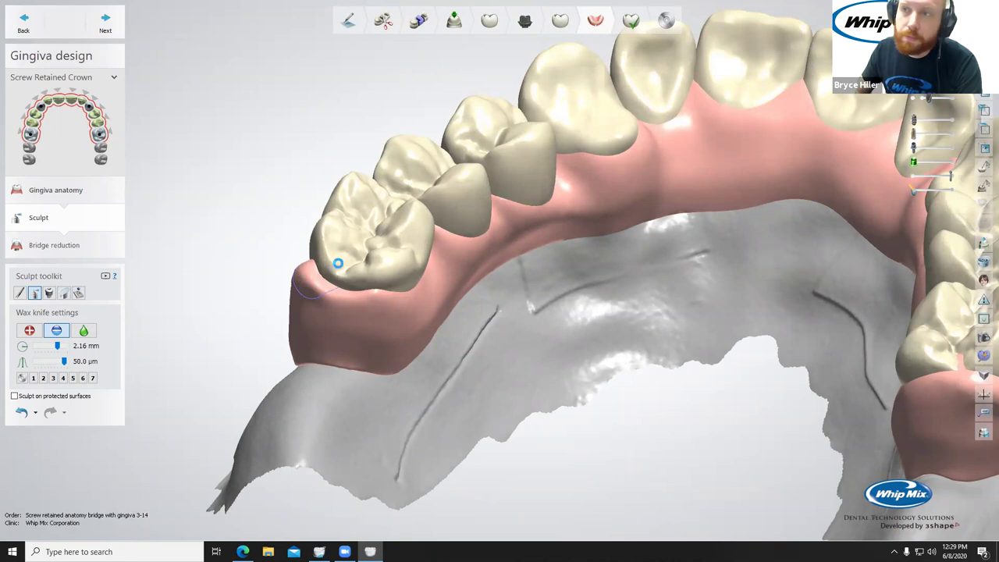
{"action": "right_click_drag", "start_coordinate": [359, 292], "coordinate": [430, 400]}
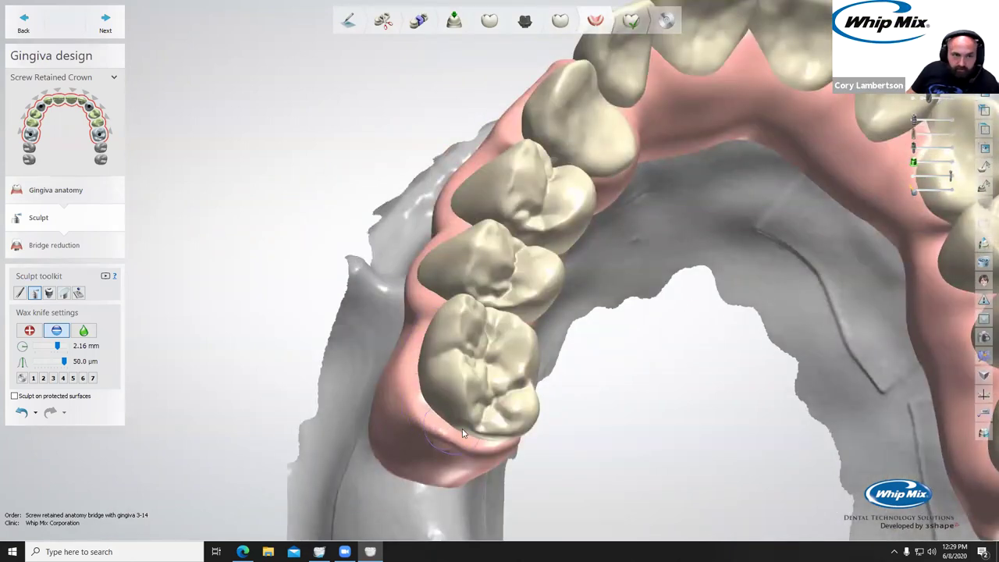
{"action": "right_click_drag", "start_coordinate": [484, 441], "coordinate": [392, 418]}
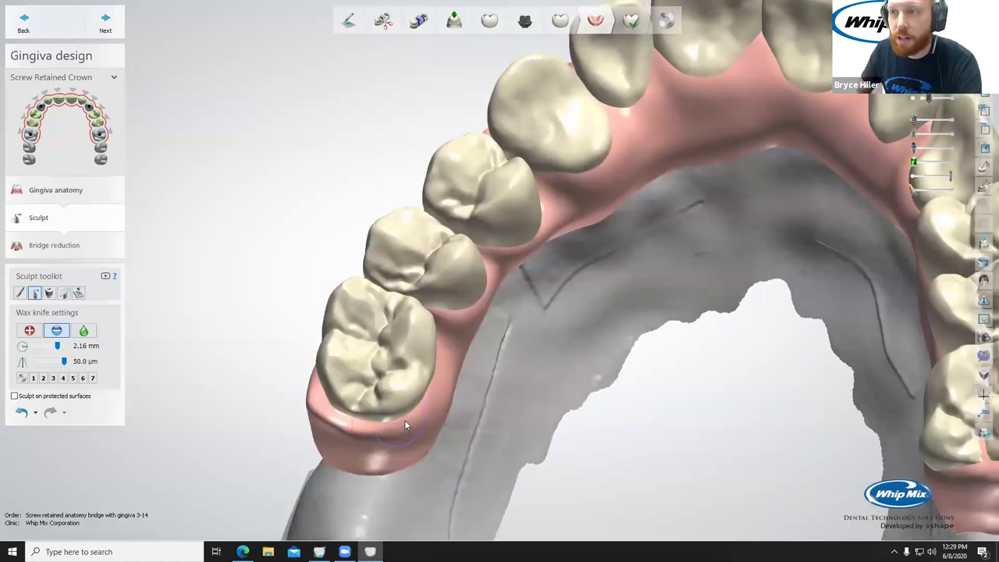
{"action": "left_click", "coordinate": [83, 331]}
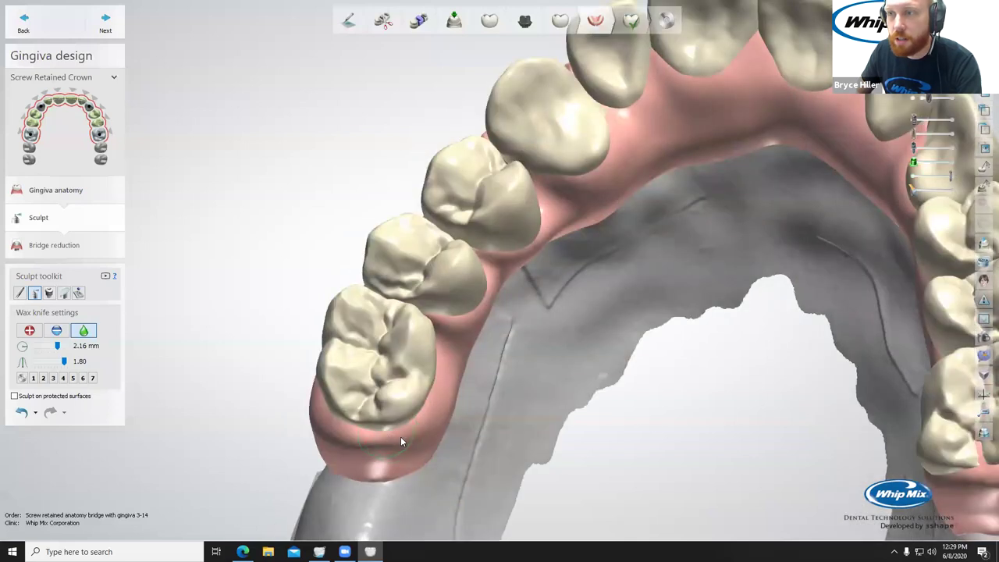
Remove wax along the distal gingival margin of the opposite molar at tooth 14 and smooth the surrounding gingiva.
{"action": "scroll", "coordinate": [426, 435], "scroll_direction": "down", "scroll_amount": 4}
{"action": "middle_click_drag", "start_coordinate": [751, 418], "coordinate": [544, 346]}
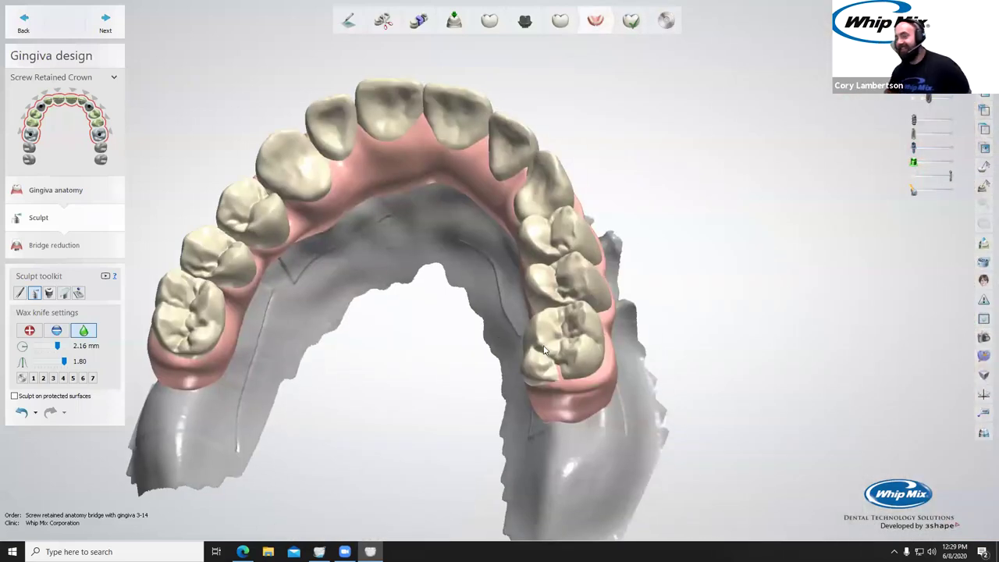
{"action": "left_click", "coordinate": [57, 330]}
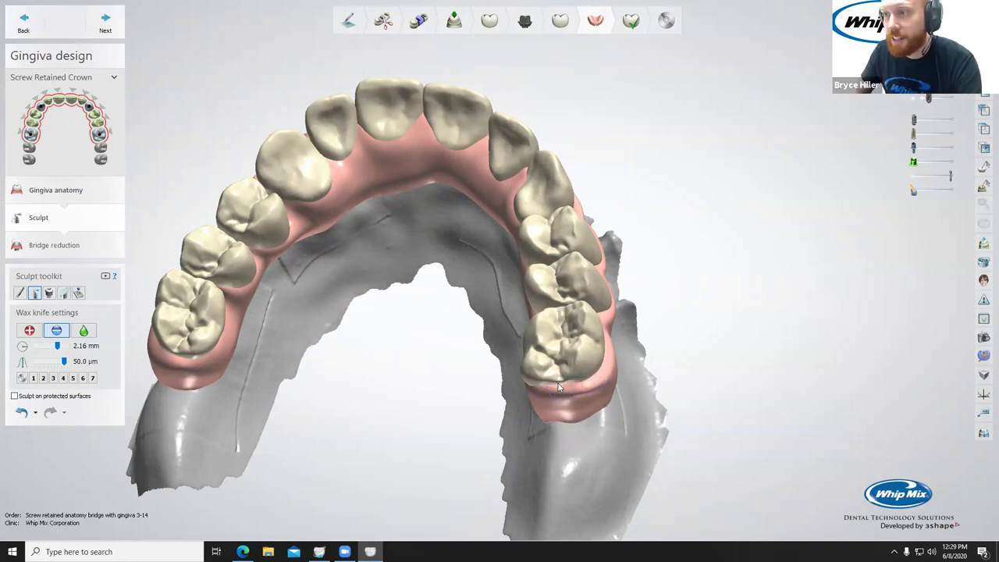
{"action": "right_click_drag", "start_coordinate": [577, 394], "coordinate": [502, 362]}
{"action": "scroll", "coordinate": [611, 384], "scroll_direction": "up", "scroll_amount": 5}
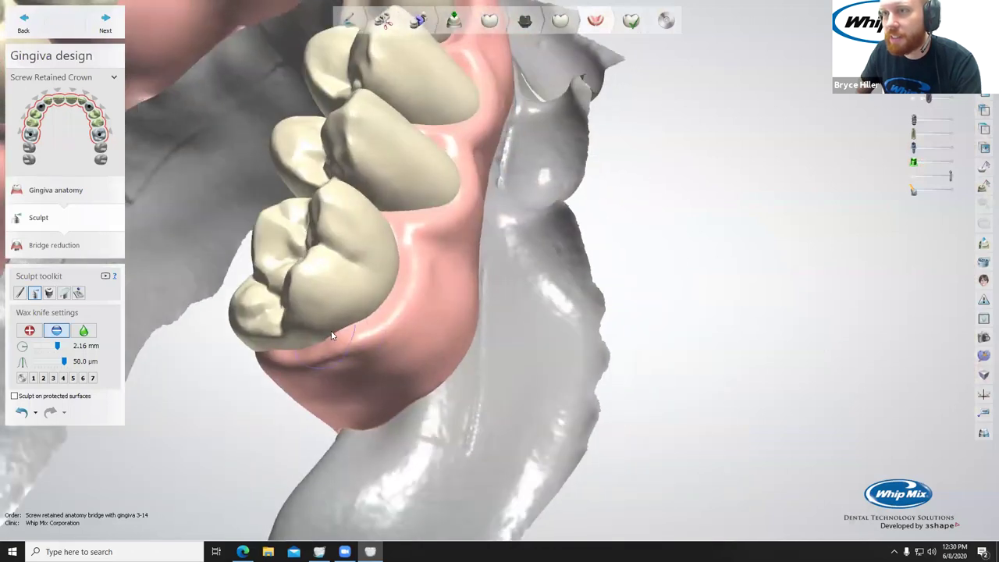
{"action": "right_click_drag", "start_coordinate": [310, 356], "coordinate": [831, 419]}
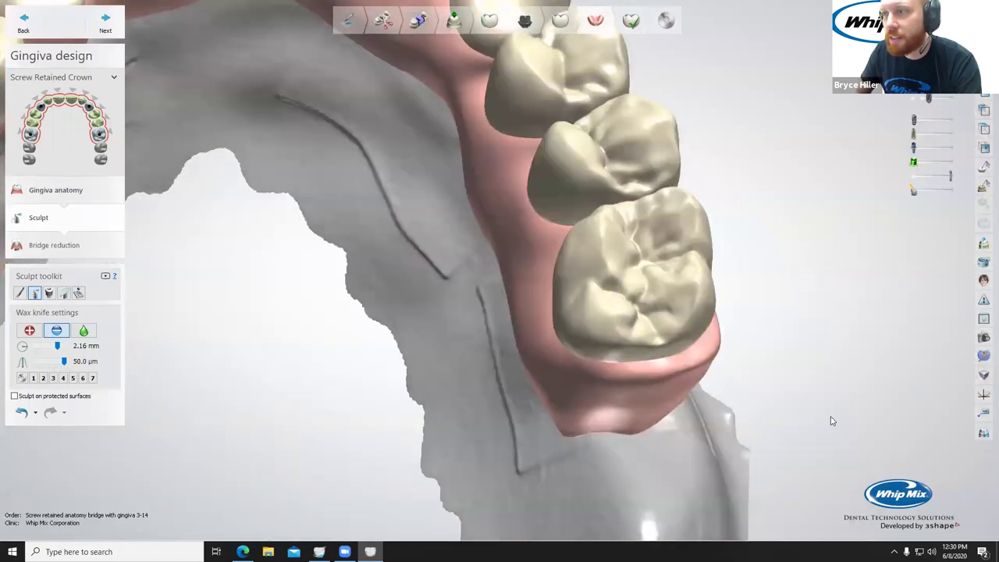
{"action": "left_click", "coordinate": [84, 331]}
{"action": "right_click_drag", "start_coordinate": [665, 377], "coordinate": [574, 378]}
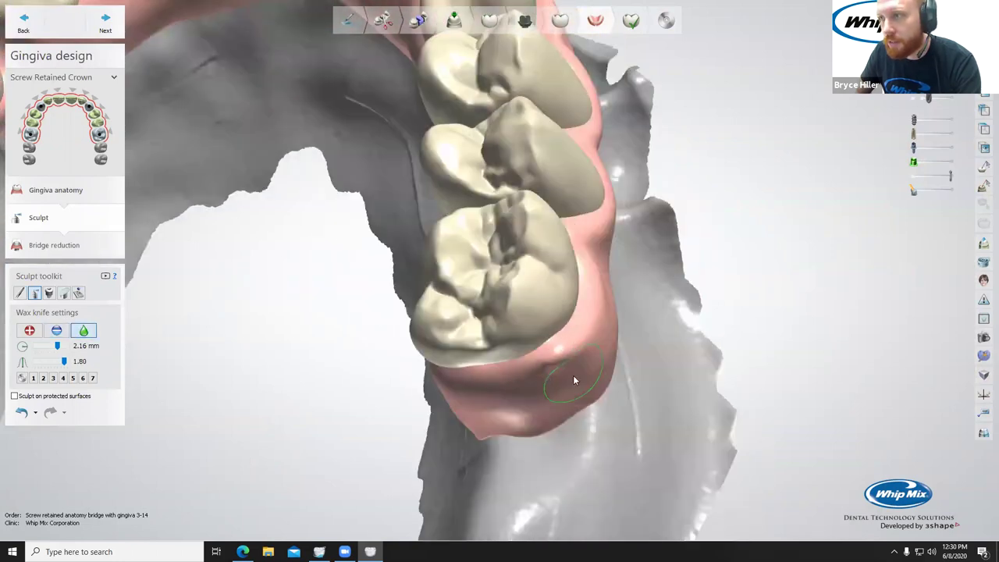
Smooth the facial gingiva around the canine and neighbouring teeth and check the facial contour on both sides of the arch.
{"action": "right_click_drag", "start_coordinate": [593, 338], "coordinate": [425, 303]}
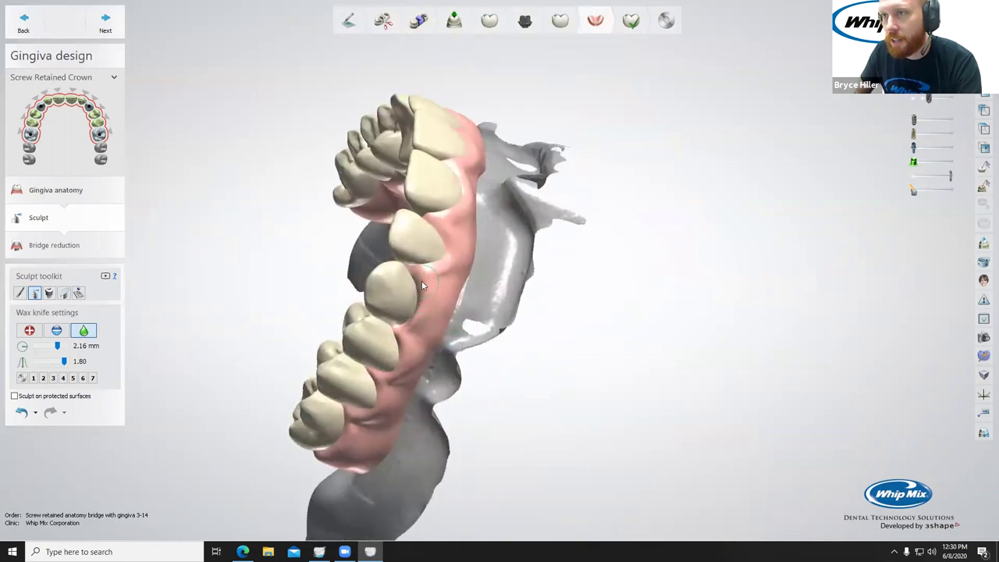
{"action": "right_click_drag", "start_coordinate": [415, 320], "coordinate": [418, 374]}
{"action": "scroll", "coordinate": [479, 262], "scroll_direction": "up", "scroll_amount": 4}
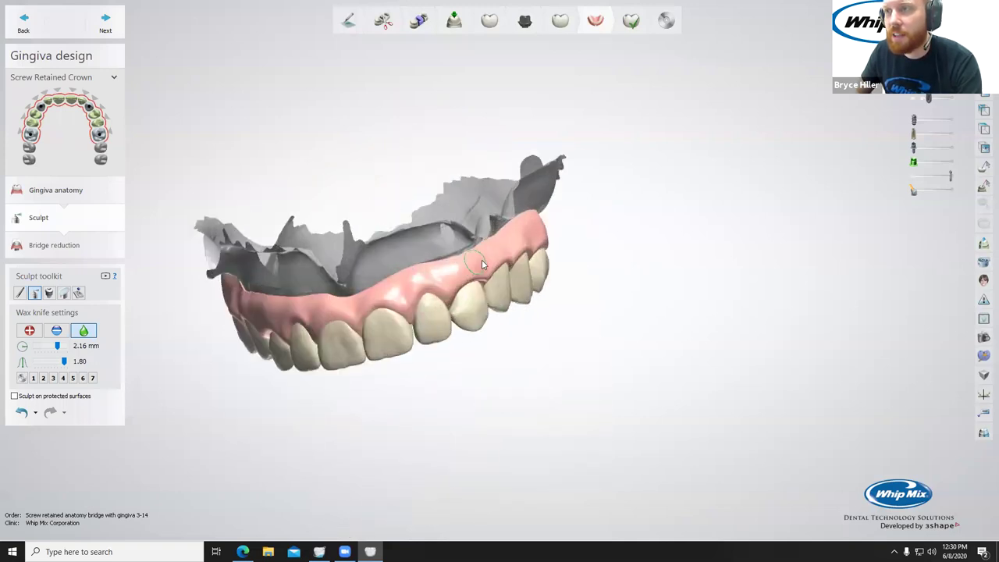
{"action": "right_click_drag", "start_coordinate": [482, 260], "coordinate": [394, 232]}
{"action": "scroll", "coordinate": [386, 228], "scroll_direction": "up", "scroll_amount": 4}
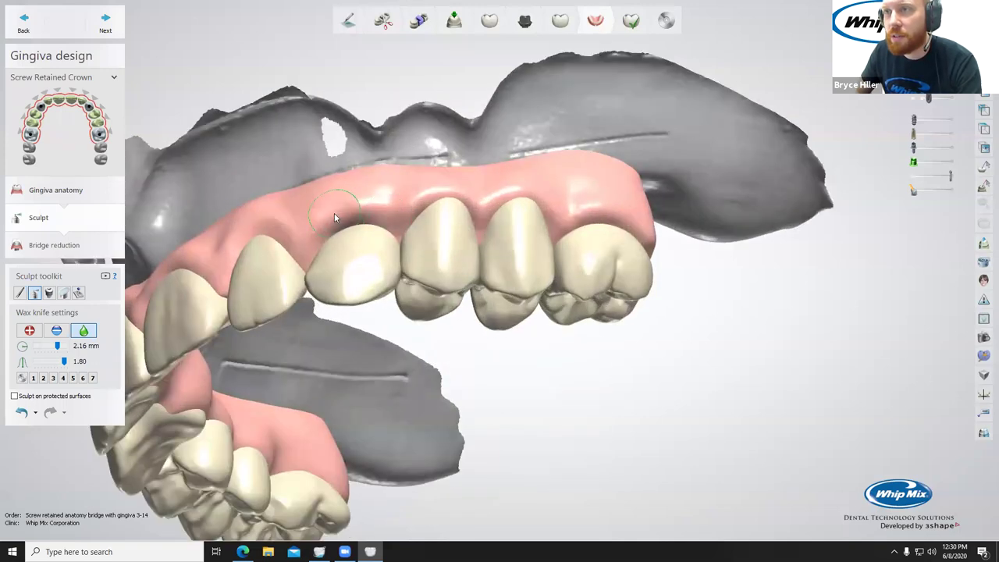
{"action": "scroll", "coordinate": [408, 221], "scroll_direction": "down", "scroll_amount": 5}
{"action": "mouse_move", "coordinate": [408, 222]}
{"action": "right_mouse_down"}
{"action": "mouse_move", "coordinate": [424, 281]}
{"action": "mouse_move", "coordinate": [413, 296]}
{"action": "mouse_move", "coordinate": [314, 336]}
{"action": "right_mouse_up"}
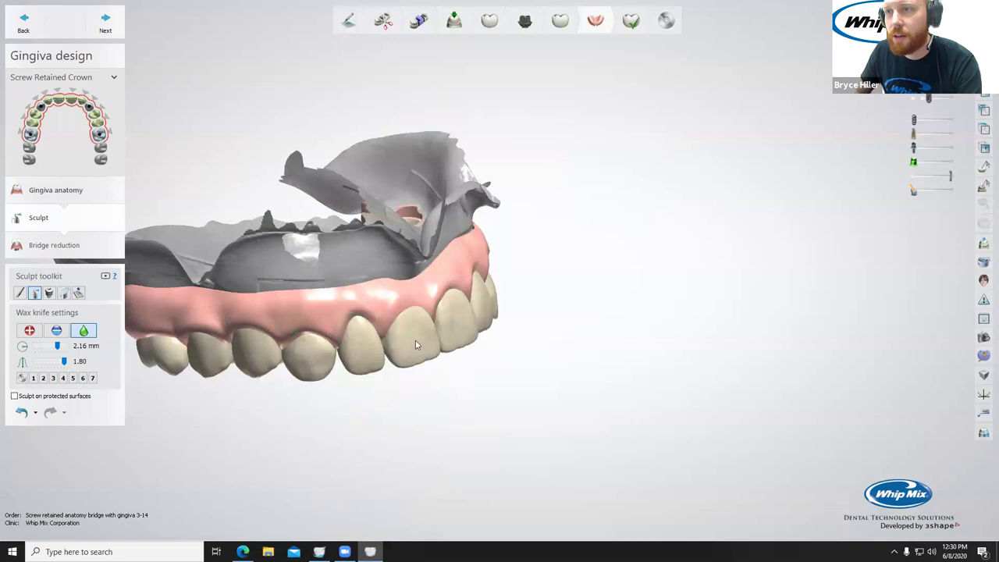
{"action": "scroll", "coordinate": [458, 355], "scroll_direction": "down", "scroll_amount": 4}
{"action": "right_click_drag", "start_coordinate": [458, 355], "coordinate": [414, 336]}
{"action": "scroll", "coordinate": [406, 347], "scroll_direction": "up", "scroll_amount": 3}
{"action": "right_click_drag", "start_coordinate": [407, 351], "coordinate": [489, 363]}
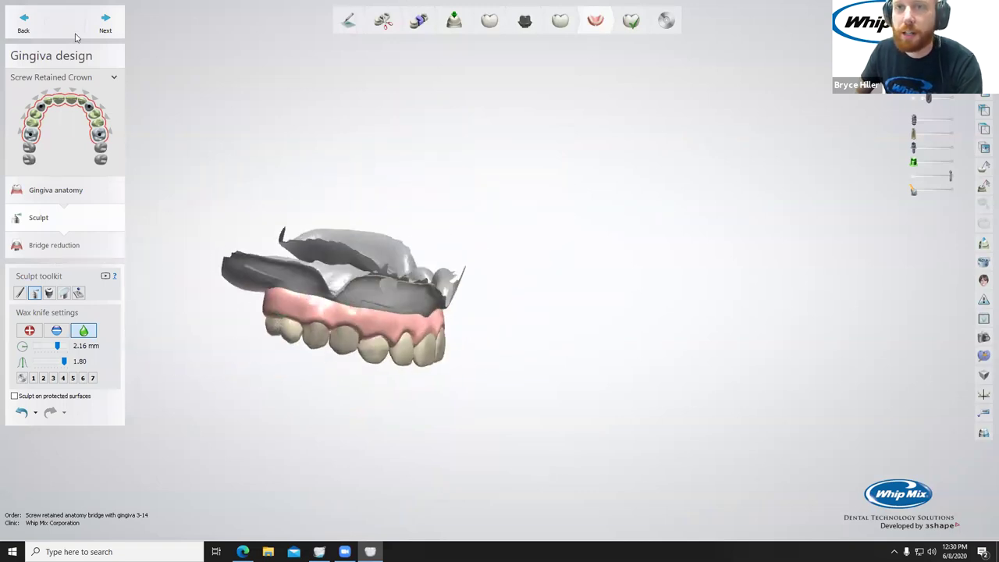
Finish sculpting the gingiva and proceed to the Bridge reduction stage.
{"action": "left_click", "coordinate": [106, 23]}
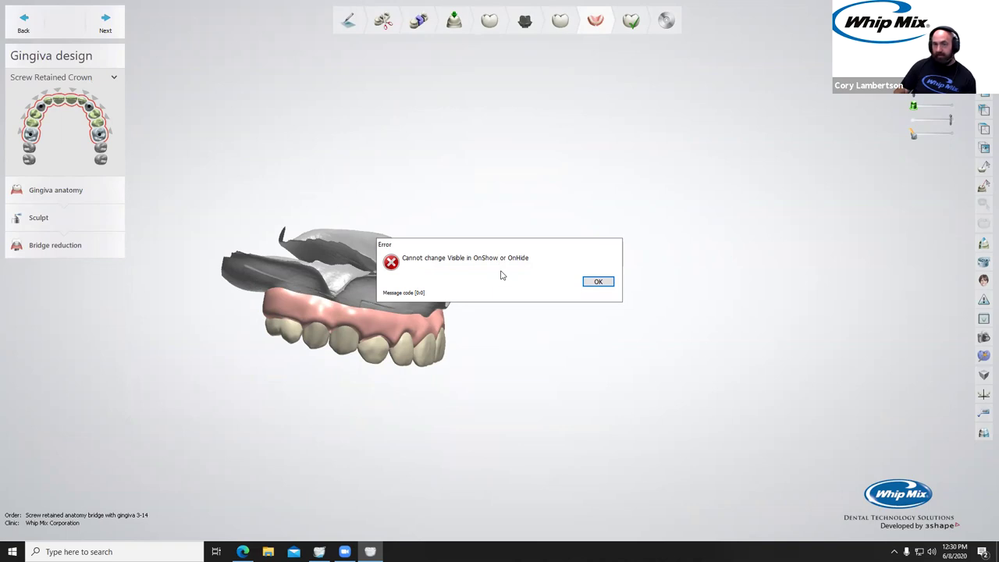
{"action": "left_click", "coordinate": [598, 282]}
{"action": "right_click_drag", "start_coordinate": [633, 267], "coordinate": [578, 178]}
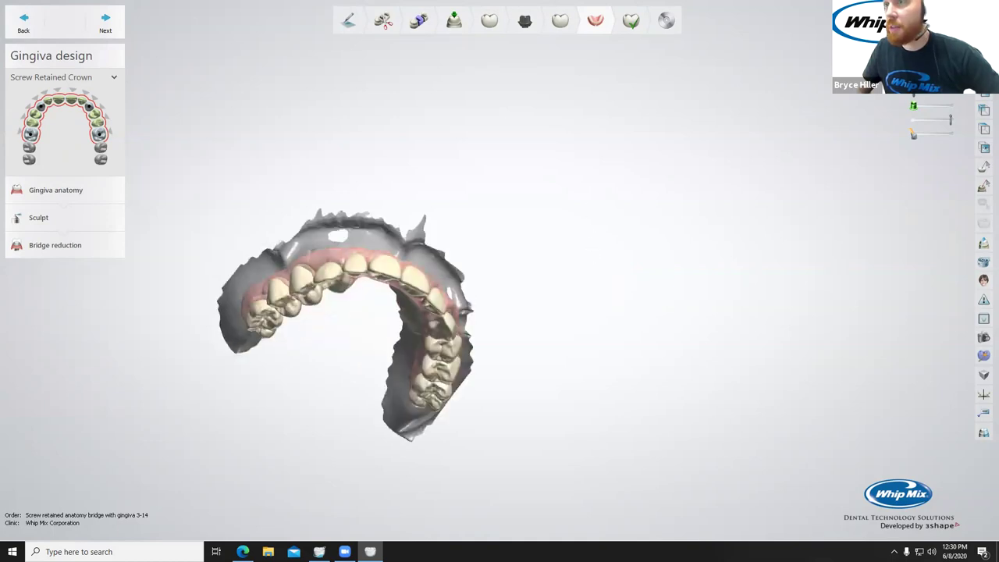
{"action": "left_click", "coordinate": [68, 246]}
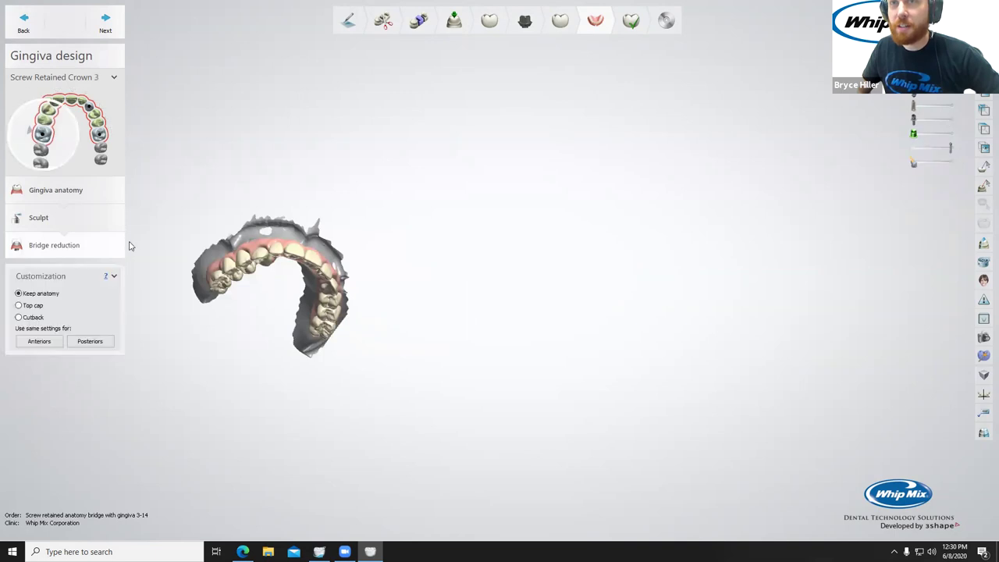
Examine the full-arch bridge and its gingiva from the facial and occlusal sides.
{"action": "right_click_drag", "start_coordinate": [337, 317], "coordinate": [334, 264]}
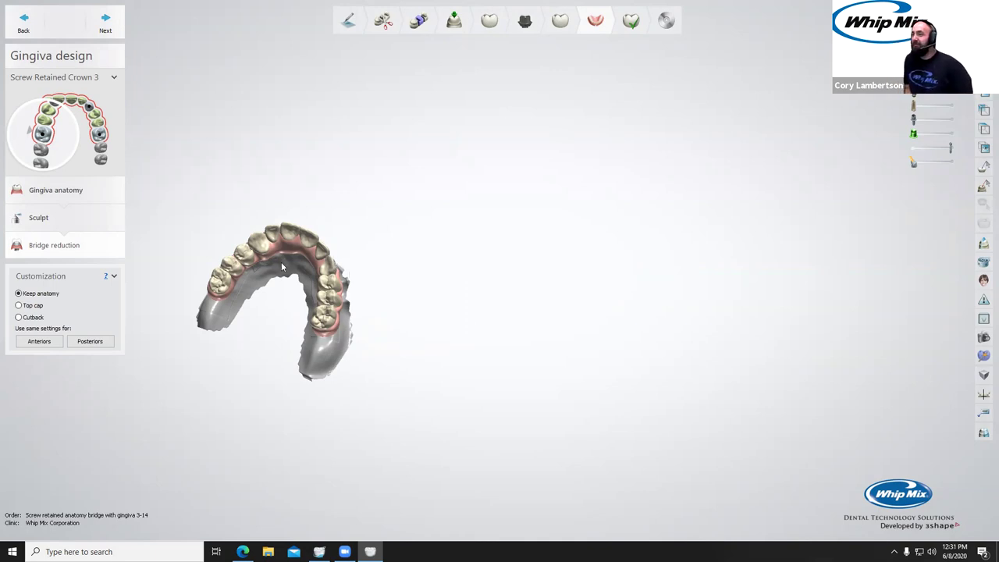
{"action": "scroll", "coordinate": [281, 262], "scroll_direction": "up", "scroll_amount": 5}
{"action": "right_click_drag", "start_coordinate": [279, 262], "coordinate": [321, 305]}
{"action": "scroll", "coordinate": [316, 267], "scroll_direction": "down", "scroll_amount": 3}
{"action": "scroll", "coordinate": [321, 305], "scroll_direction": "up", "scroll_amount": 2}
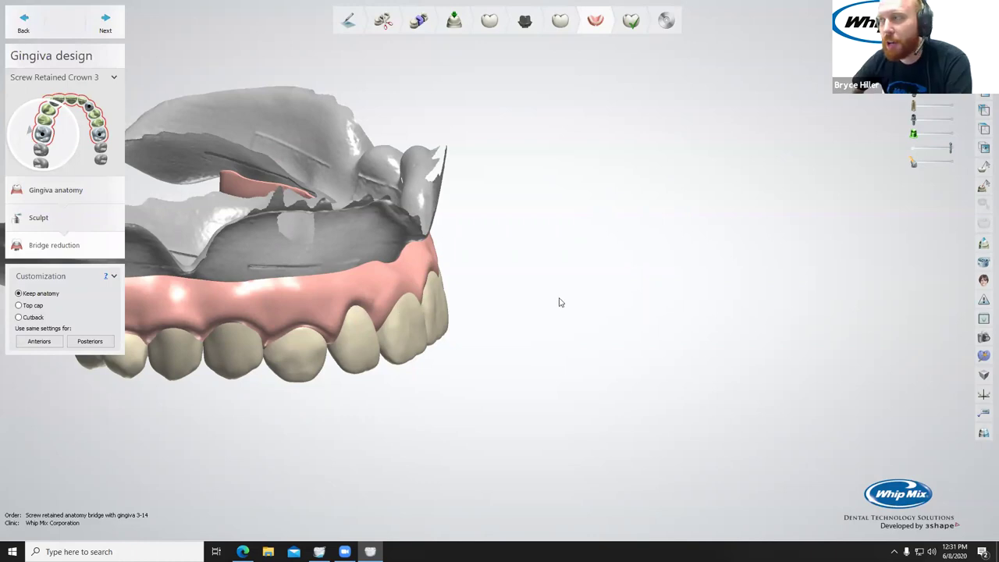
{"action": "left_click", "coordinate": [913, 77]}
{"action": "left_click", "coordinate": [913, 77]}
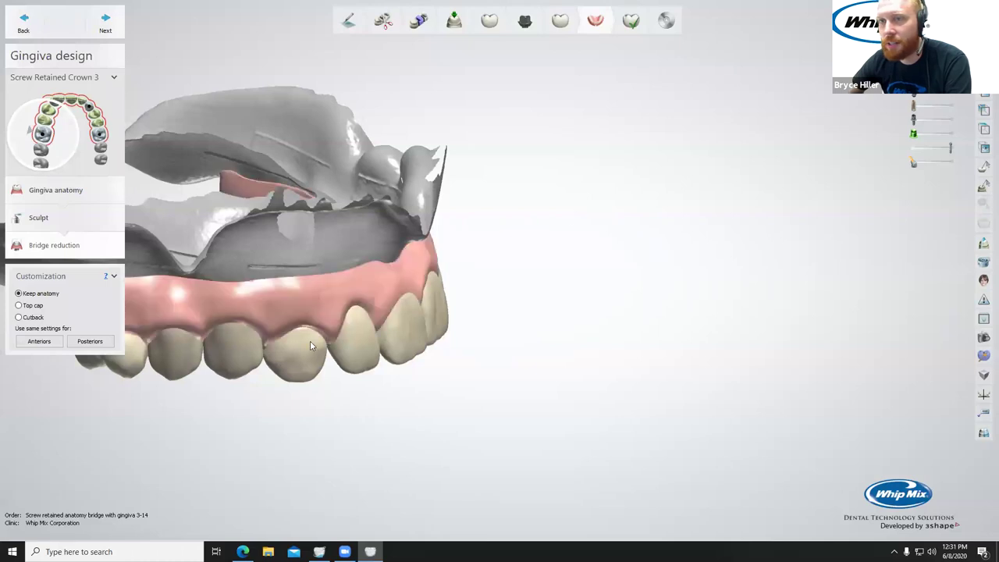
{"action": "right_click_drag", "start_coordinate": [310, 341], "coordinate": [282, 312]}
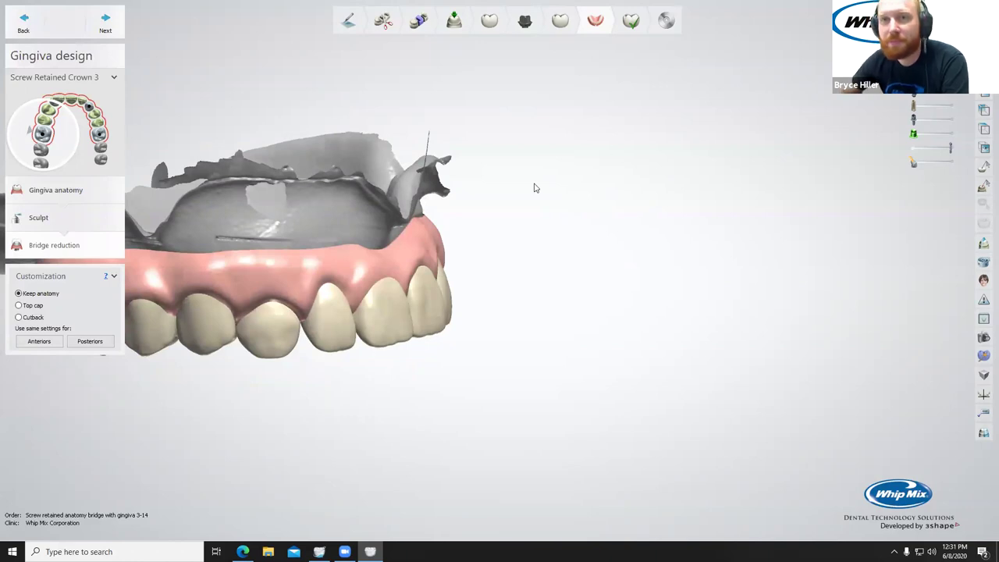
{"action": "right_click_drag", "start_coordinate": [439, 249], "coordinate": [406, 229]}
{"action": "right_click_drag", "start_coordinate": [157, 205], "coordinate": [417, 201]}
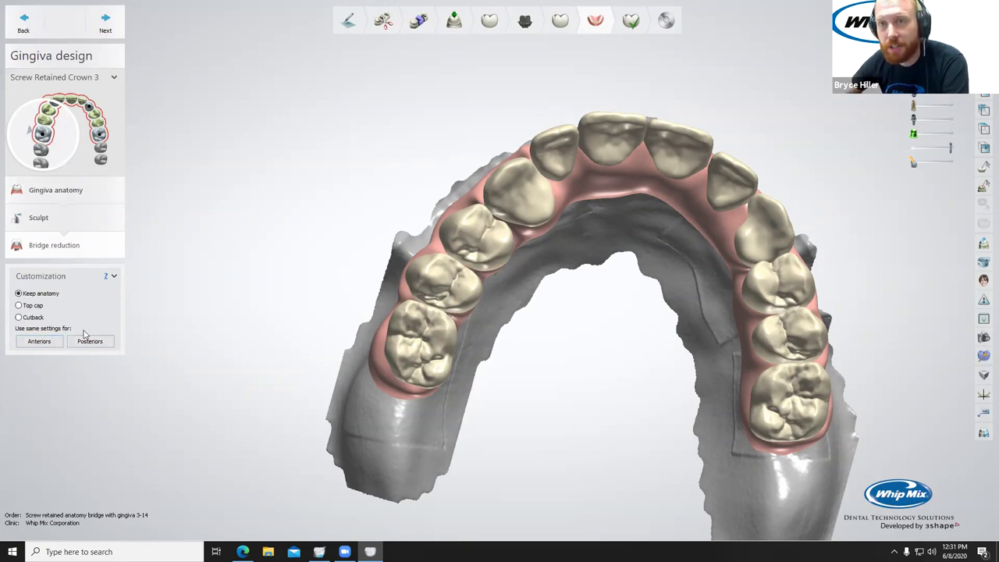
Apply the Keep anatomy customization to all posterior teeth.
{"action": "left_click", "coordinate": [37, 311]}
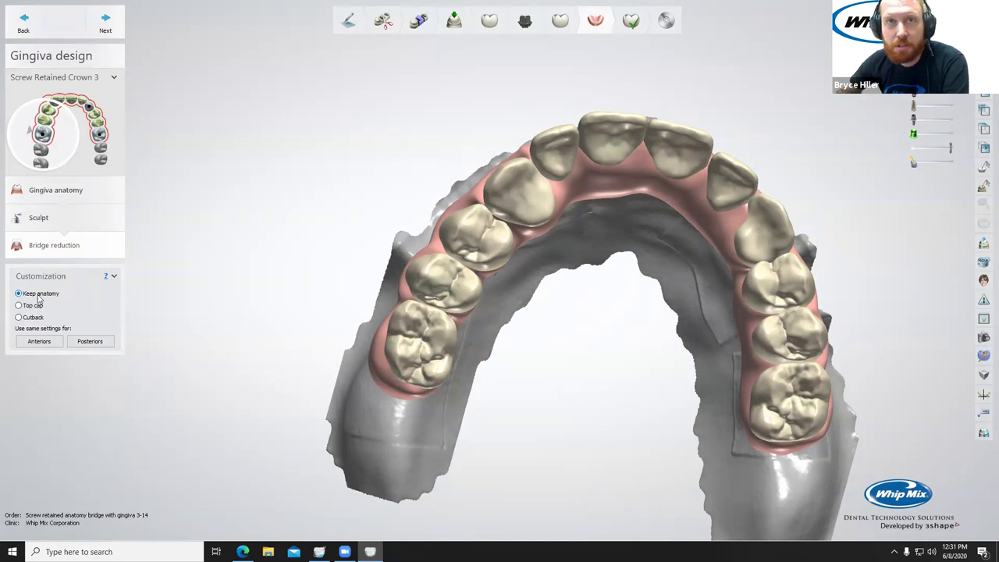
{"action": "left_click", "coordinate": [85, 345]}
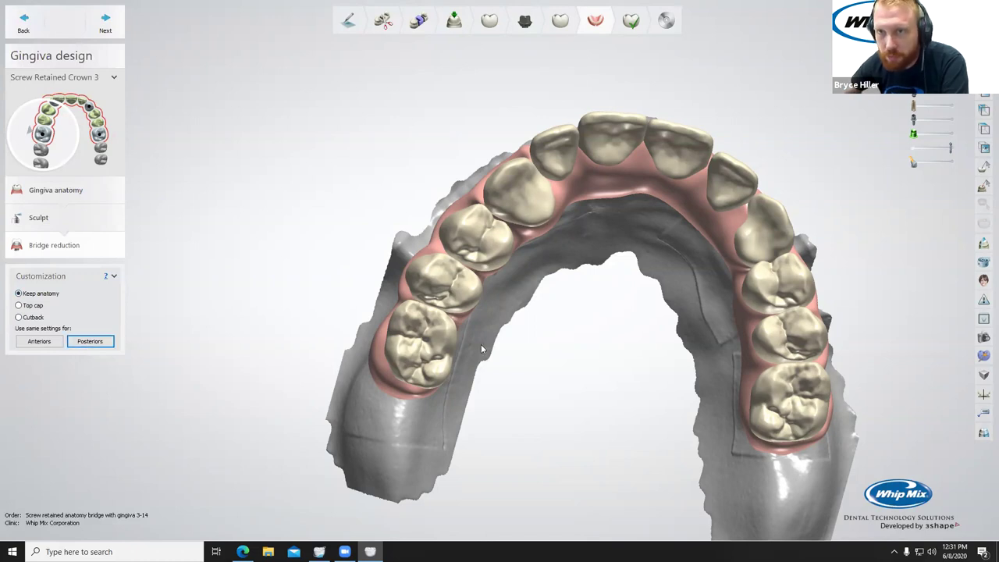
{"action": "left_click", "coordinate": [85, 344]}
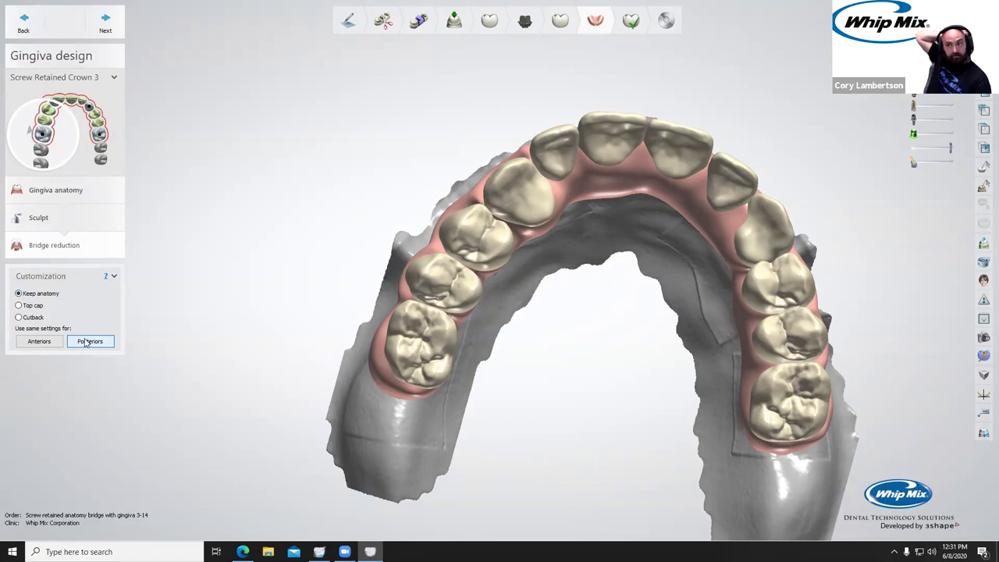
{"action": "right_click_drag", "start_coordinate": [486, 377], "coordinate": [593, 312]}
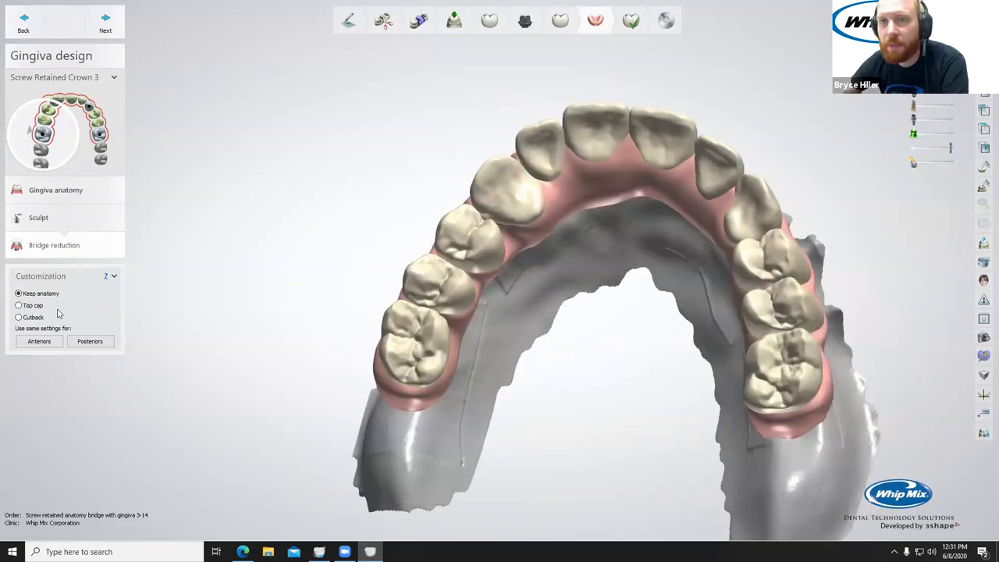
Try Top cap reduction on all posterior teeth and inspect the planned caps from the buccal side.
{"action": "left_click", "coordinate": [19, 305]}
{"action": "left_click", "coordinate": [101, 345]}
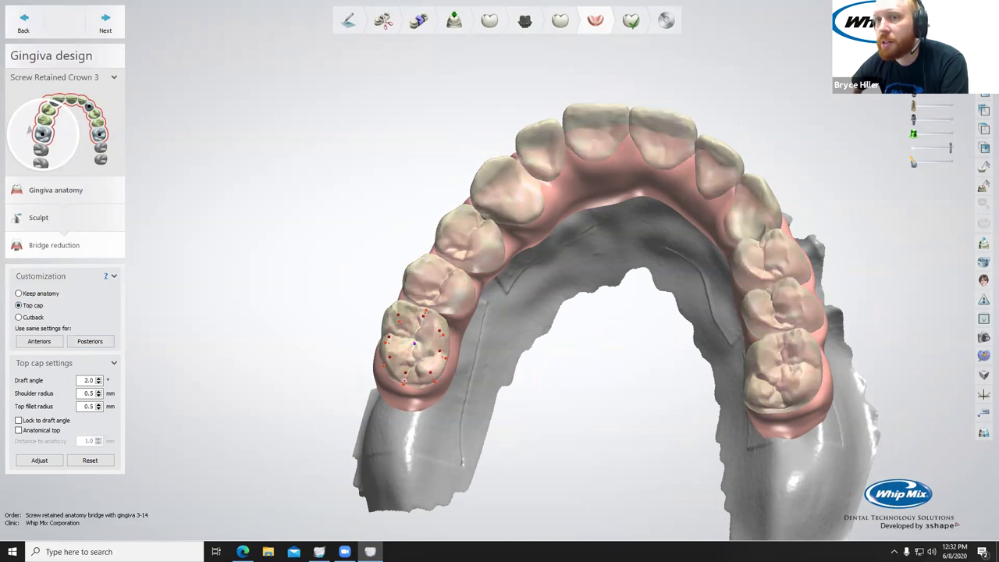
{"action": "right_click_drag", "start_coordinate": [606, 267], "coordinate": [736, 211]}
{"action": "scroll", "coordinate": [779, 221], "scroll_direction": "up", "scroll_amount": 5}
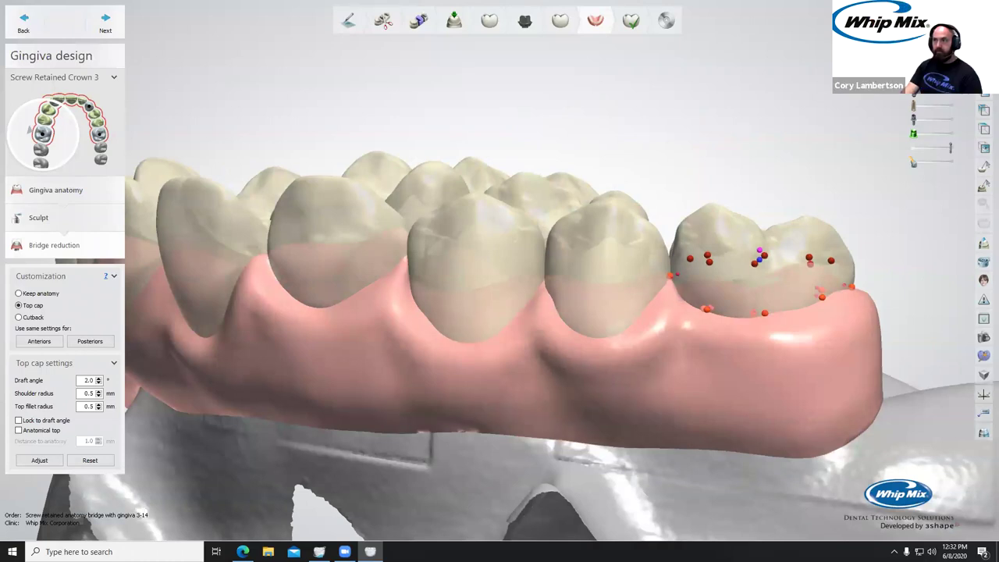
Apply a cutback to the bridge with a uniform 0.90 mm offset and a 0.10 mm initial line offset.
{"action": "left_click", "coordinate": [21, 318]}
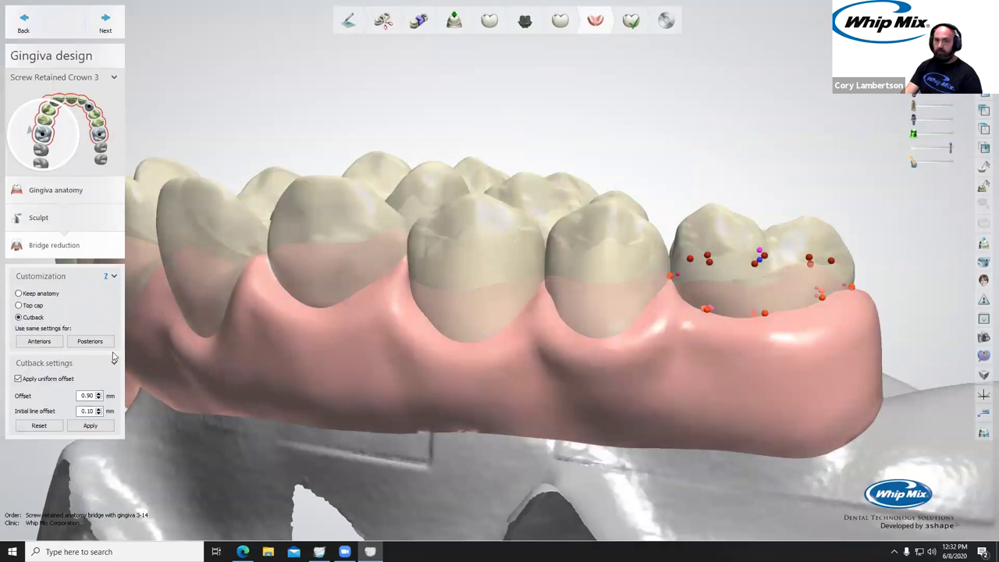
{"action": "left_click", "coordinate": [90, 428]}
{"action": "left_click", "coordinate": [102, 427]}
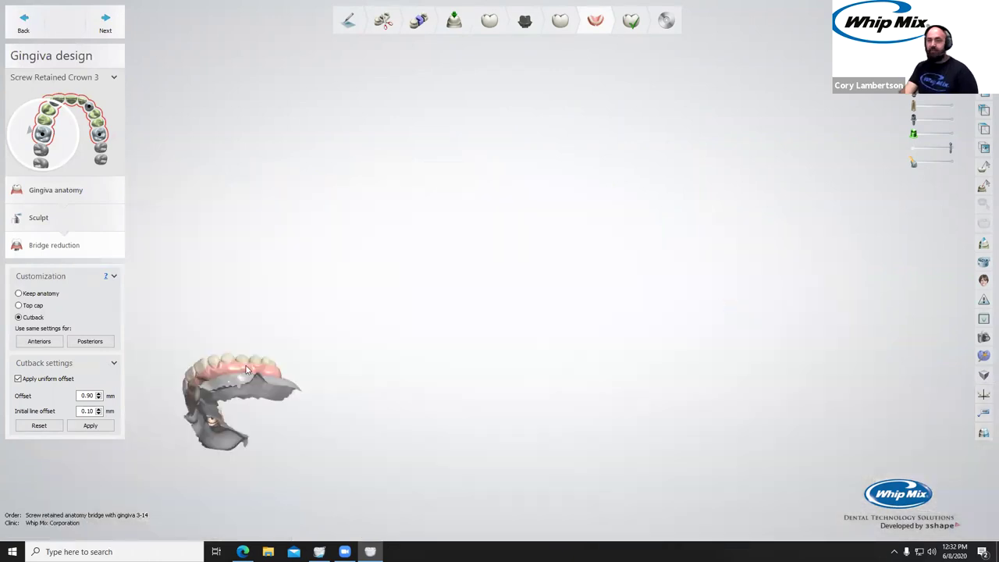
Examine the cutback on the posterior teeth up close from the buccal and occlusal sides.
{"action": "scroll", "coordinate": [246, 369], "scroll_direction": "up", "scroll_amount": 4}
{"action": "right_click_drag", "start_coordinate": [246, 370], "coordinate": [306, 407]}
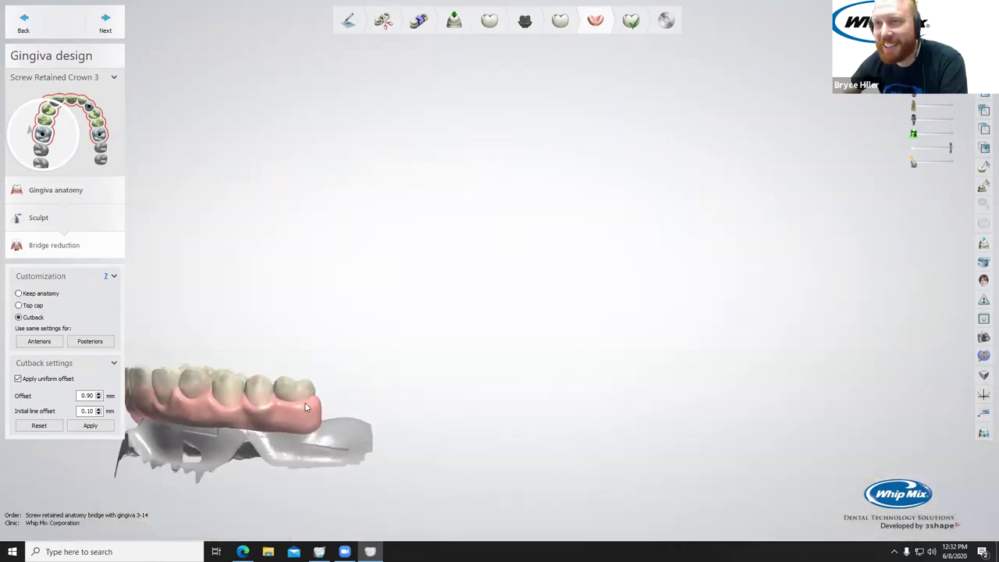
{"action": "scroll", "coordinate": [305, 407], "scroll_direction": "up", "scroll_amount": 4}
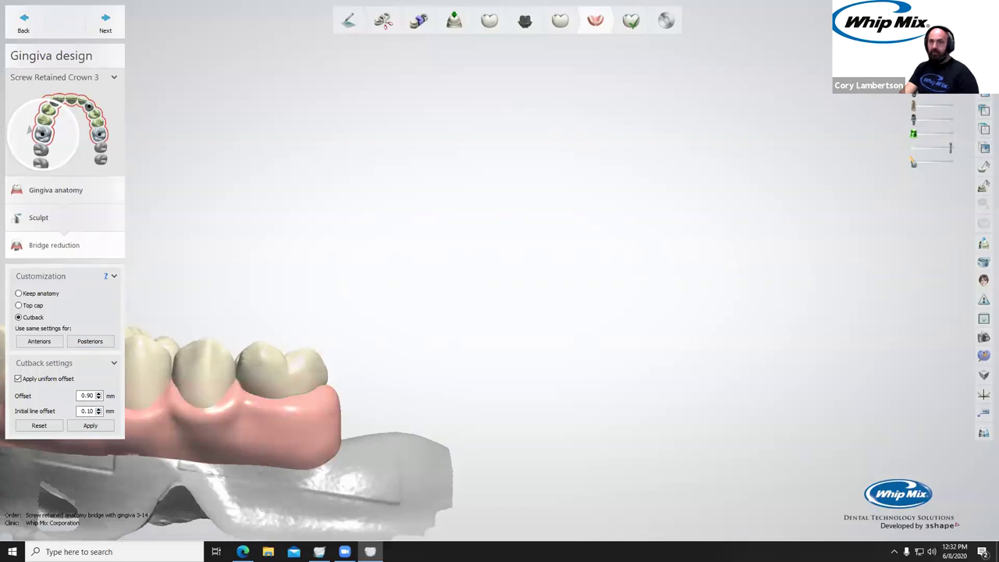
{"action": "right_click_drag", "start_coordinate": [436, 281], "coordinate": [592, 254]}
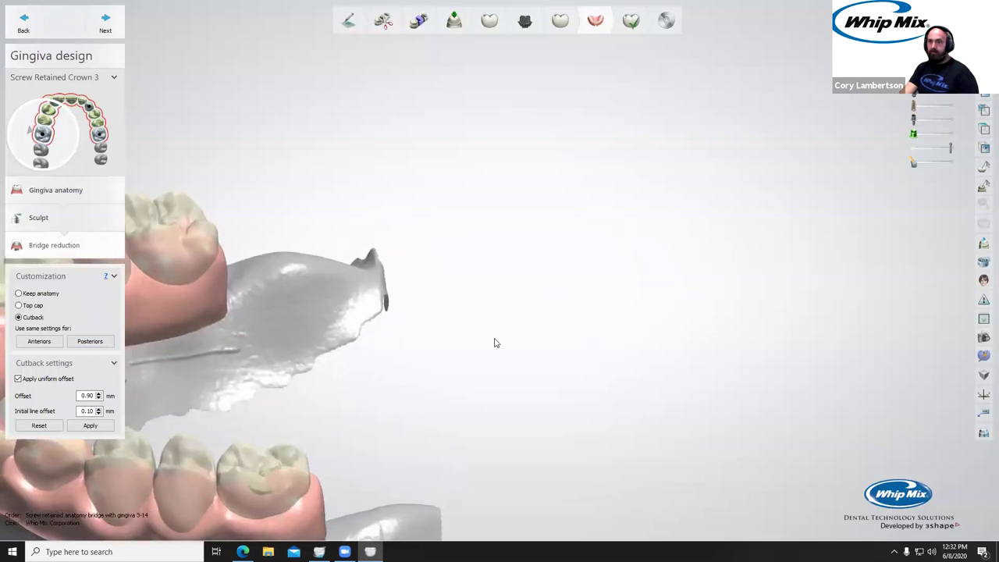
{"action": "scroll", "coordinate": [417, 372], "scroll_direction": "up", "scroll_amount": 2}
{"action": "right_click_drag", "start_coordinate": [434, 350], "coordinate": [715, 184]}
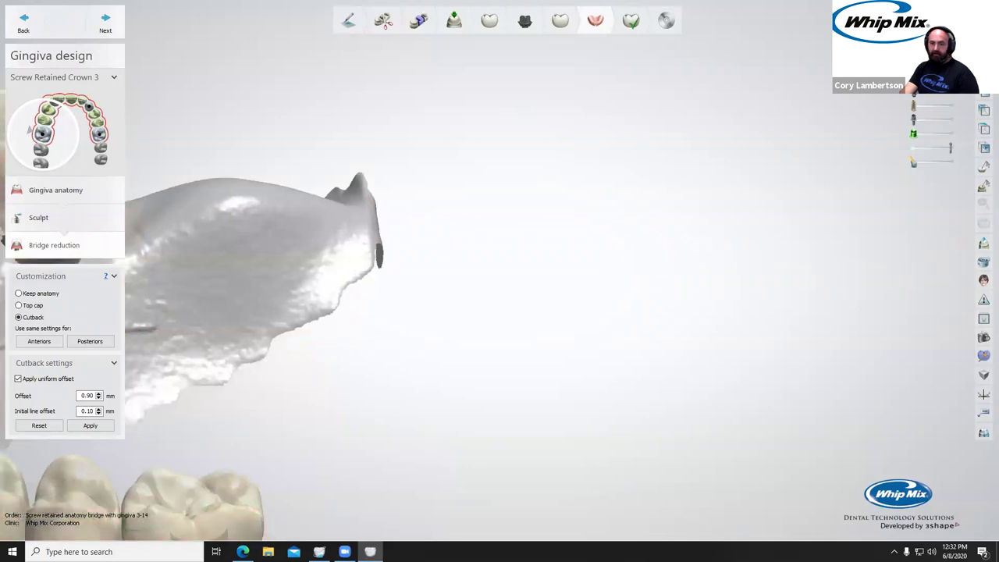
{"action": "middle_click_drag", "start_coordinate": [273, 300], "coordinate": [457, 129]}
{"action": "right_click_drag", "start_coordinate": [448, 297], "coordinate": [450, 271]}
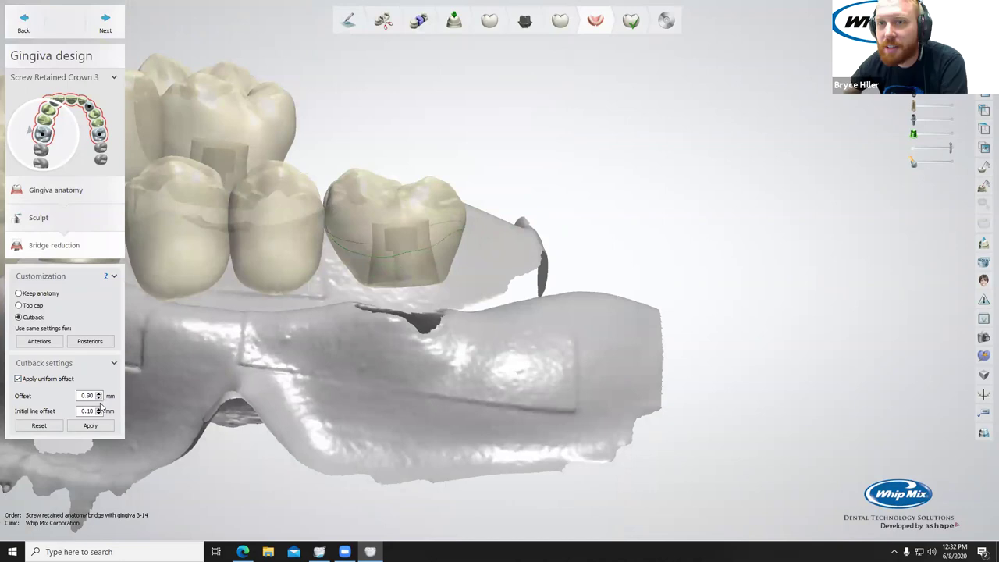
Return to sculpting, re-enter bridge reduction to recalculate the cutback, and inspect the posterior teeth.
{"action": "left_click", "coordinate": [23, 21]}
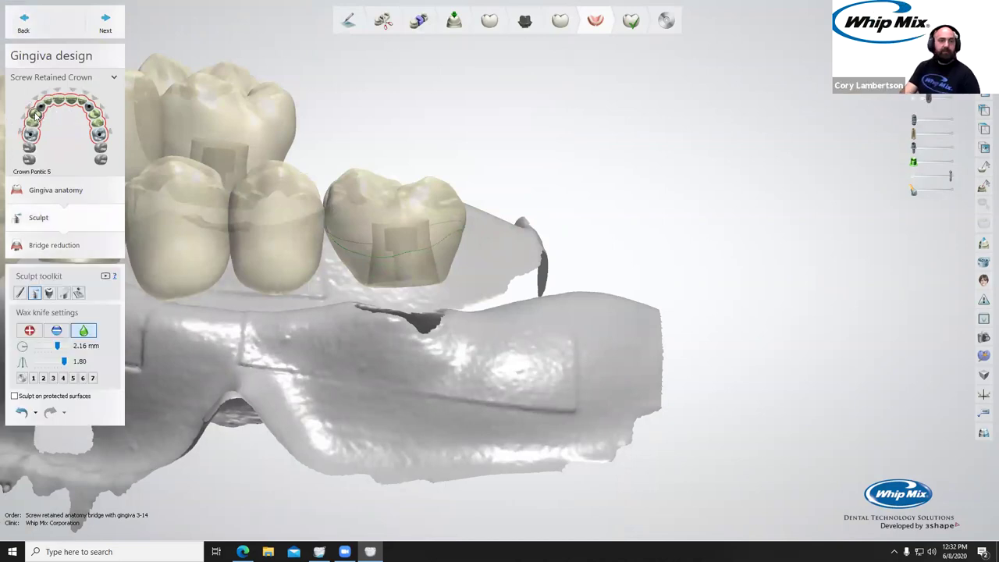
{"action": "right_click_drag", "start_coordinate": [337, 312], "coordinate": [226, 149]}
{"action": "left_click", "coordinate": [103, 24]}
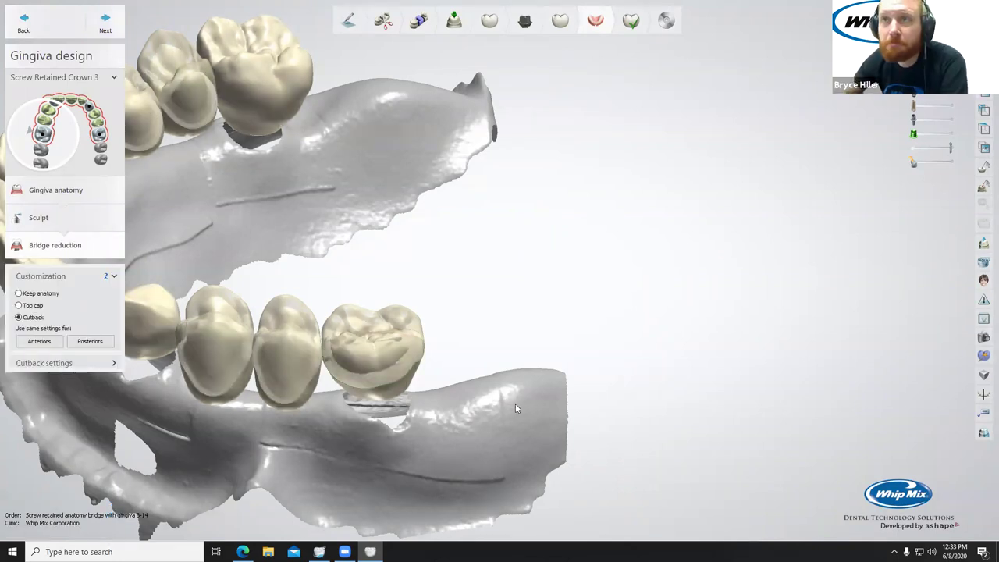
{"action": "scroll", "coordinate": [487, 359], "scroll_direction": "down", "scroll_amount": 3}
{"action": "right_click_drag", "start_coordinate": [483, 369], "coordinate": [647, 328]}
{"action": "scroll", "coordinate": [459, 308], "scroll_direction": "up", "scroll_amount": 5}
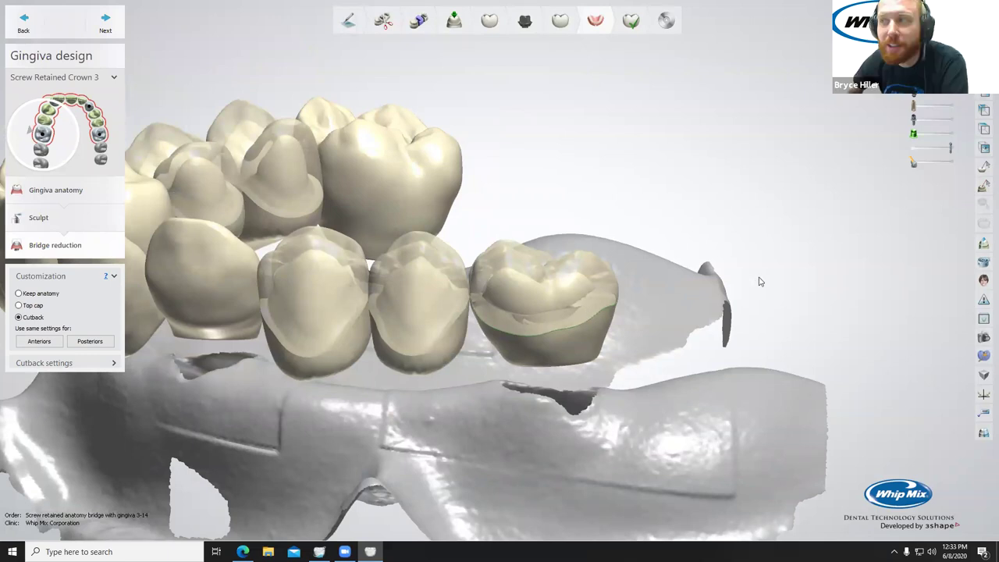
{"action": "right_click_drag", "start_coordinate": [479, 334], "coordinate": [507, 314]}
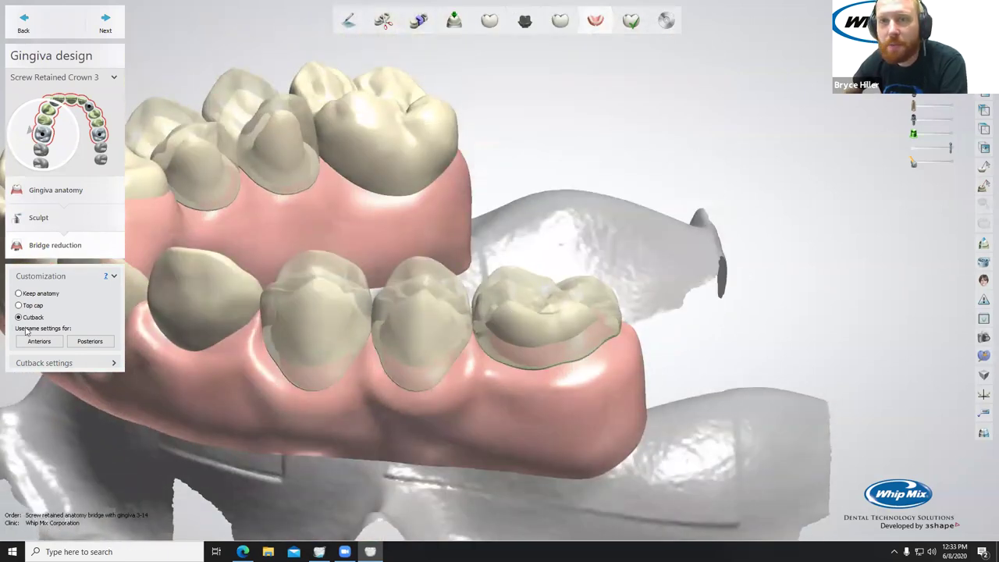
Apply Top cap reduction to all posterior teeth and make the overlying tooth anatomy translucent.
{"action": "left_click", "coordinate": [18, 305]}
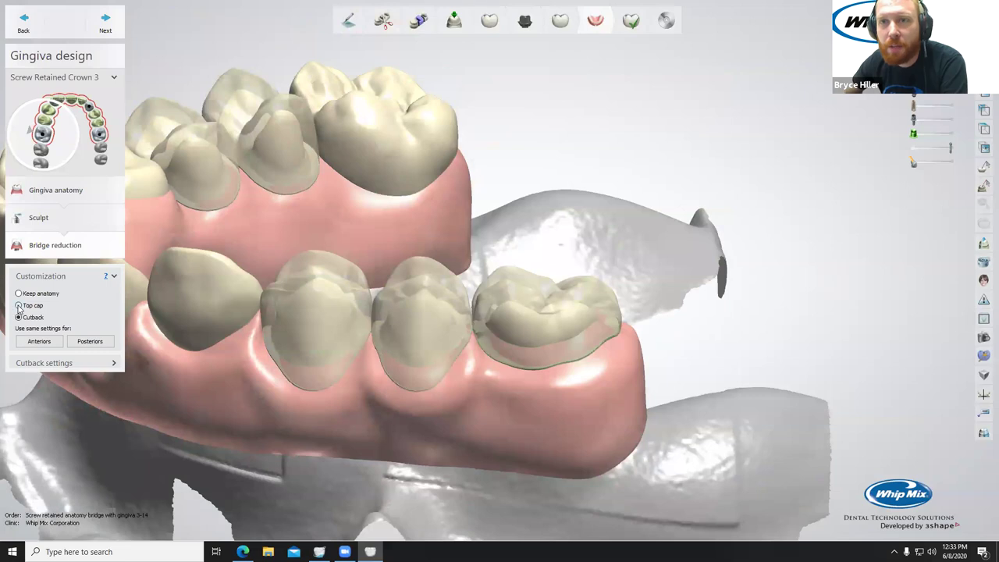
{"action": "left_click", "coordinate": [86, 341]}
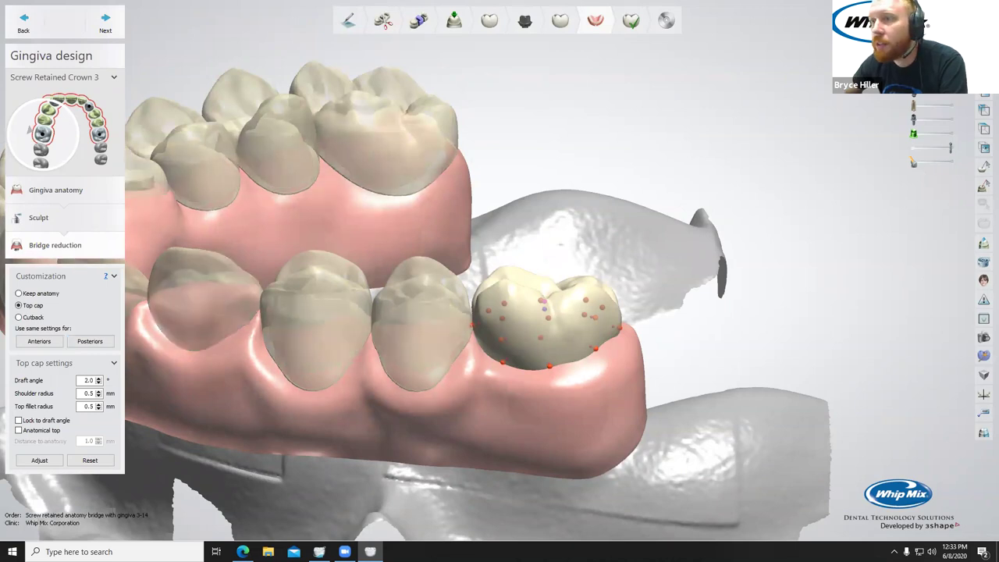
{"action": "mouse_move", "coordinate": [928, 77]}
{"action": "left_mouse_down"}
{"action": "mouse_move", "coordinate": [950, 77]}
{"action": "mouse_move", "coordinate": [942, 77]}
{"action": "left_mouse_up"}
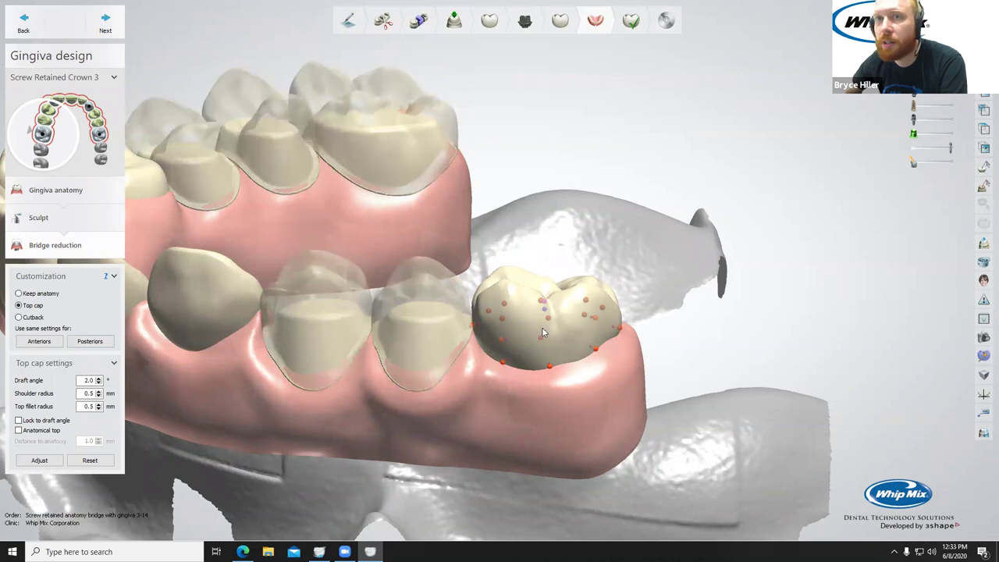
{"action": "left_click_drag", "start_coordinate": [504, 302], "coordinate": [505, 302]}
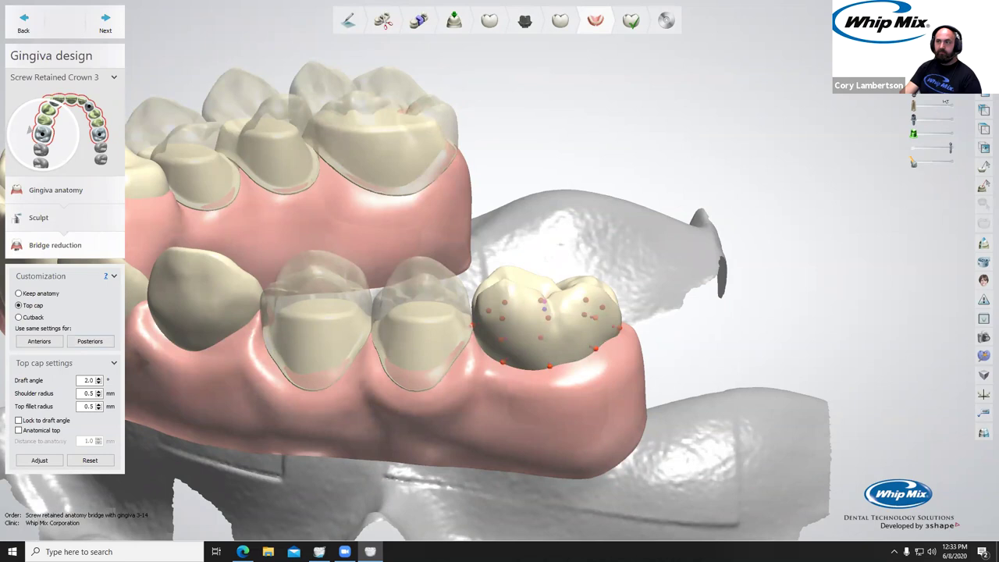
{"action": "left_click_drag", "start_coordinate": [949, 77], "coordinate": [925, 78]}
{"action": "scroll", "coordinate": [643, 220], "scroll_direction": "up", "scroll_amount": 4}
{"action": "right_click_drag", "start_coordinate": [618, 229], "coordinate": [611, 230]}
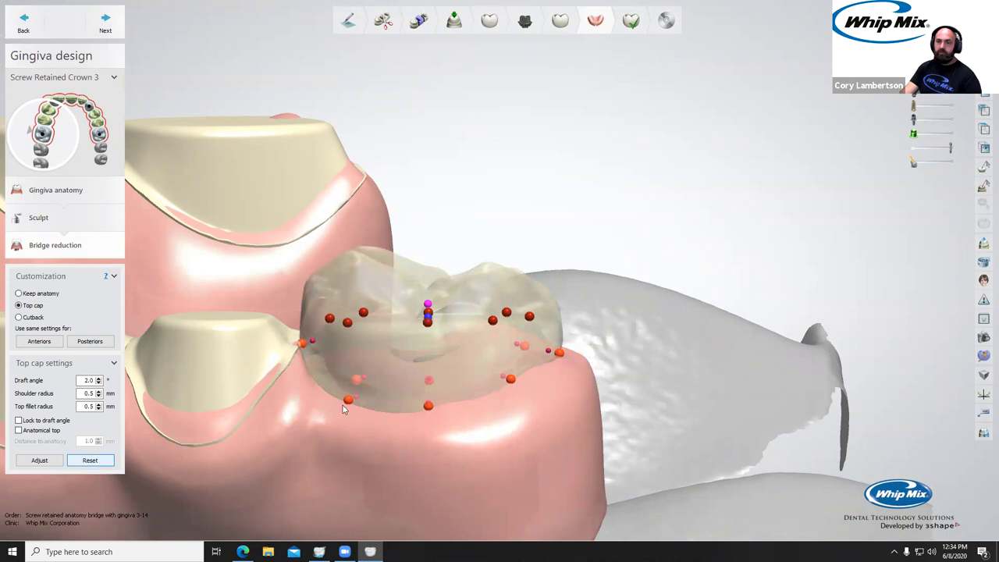
Try the Anatomical top option on the top cap of screw-retained crown 3.
{"action": "left_click", "coordinate": [19, 431]}
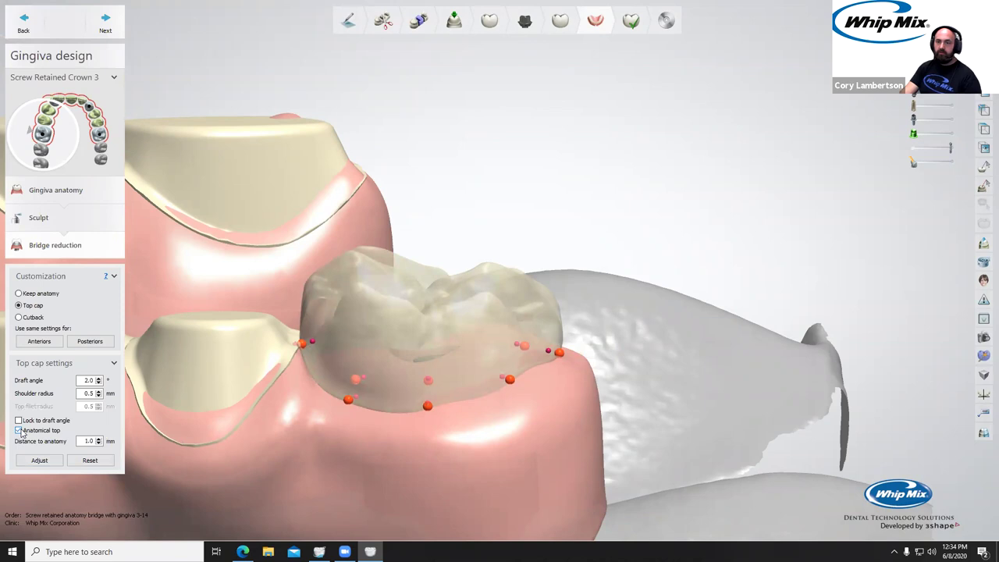
{"action": "left_click", "coordinate": [19, 431]}
{"action": "left_click", "coordinate": [18, 431]}
{"action": "left_click", "coordinate": [20, 431]}
Reshape the top cap of screw-retained crown 3 by raising dark red control points along its upper edge.
{"action": "left_click_drag", "start_coordinate": [352, 323], "coordinate": [354, 313]}
{"action": "right_click_drag", "start_coordinate": [415, 349], "coordinate": [418, 343]}
{"action": "right_click_drag", "start_coordinate": [444, 308], "coordinate": [706, 301]}
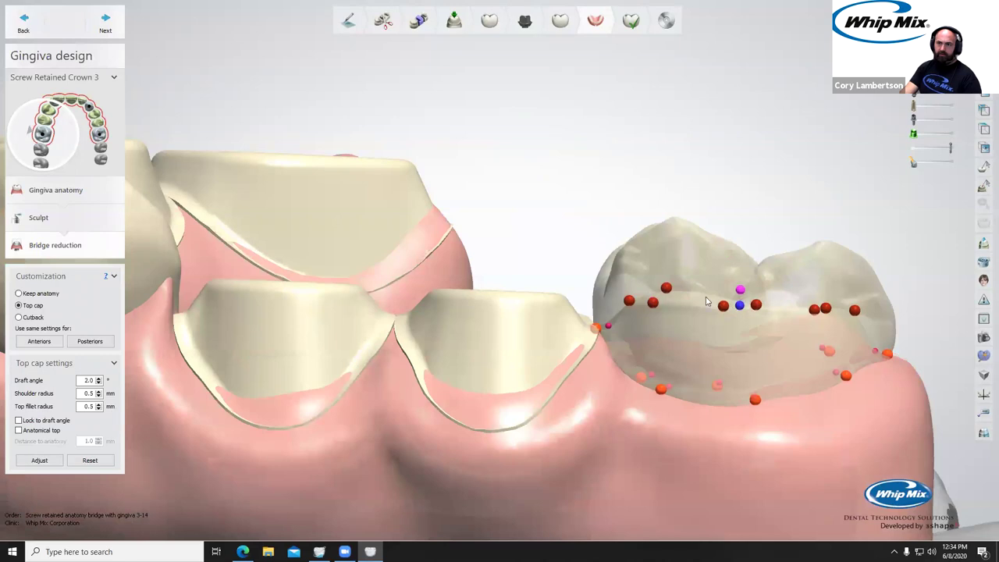
{"action": "mouse_move", "coordinate": [817, 311]}
{"action": "mouse_move", "coordinate": [817, 311]}
{"action": "left_mouse_down"}
{"action": "mouse_move", "coordinate": [818, 286]}
{"action": "mouse_move", "coordinate": [817, 297]}
{"action": "left_mouse_up"}
{"action": "right_click_drag", "start_coordinate": [842, 368], "coordinate": [816, 312]}
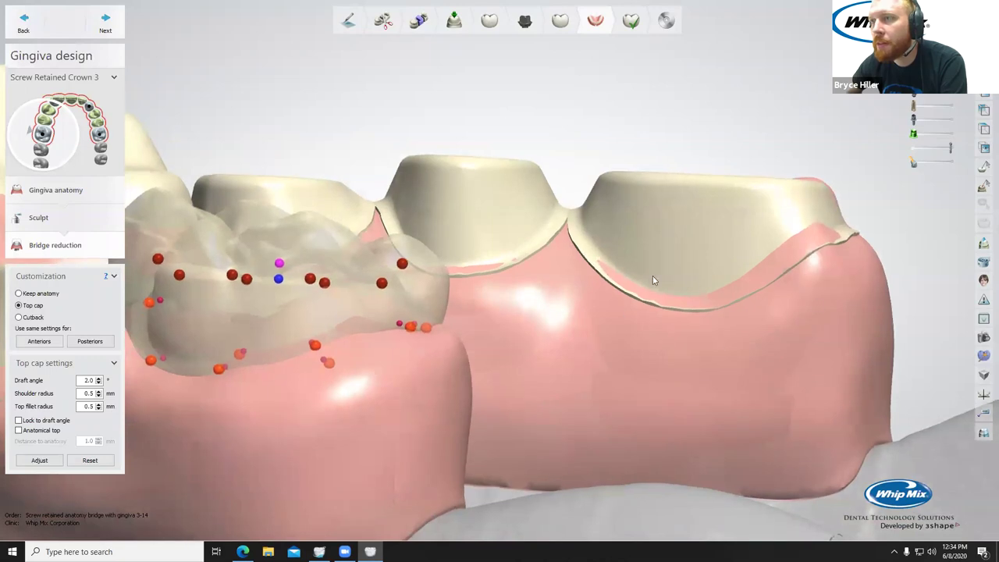
Check the posterior top caps from several sides and slightly raise one more upper control point on the molar beside the neighbouring premolar.
{"action": "scroll", "coordinate": [654, 279], "scroll_direction": "down", "scroll_amount": 5}
{"action": "right_click_drag", "start_coordinate": [289, 291], "coordinate": [409, 210]}
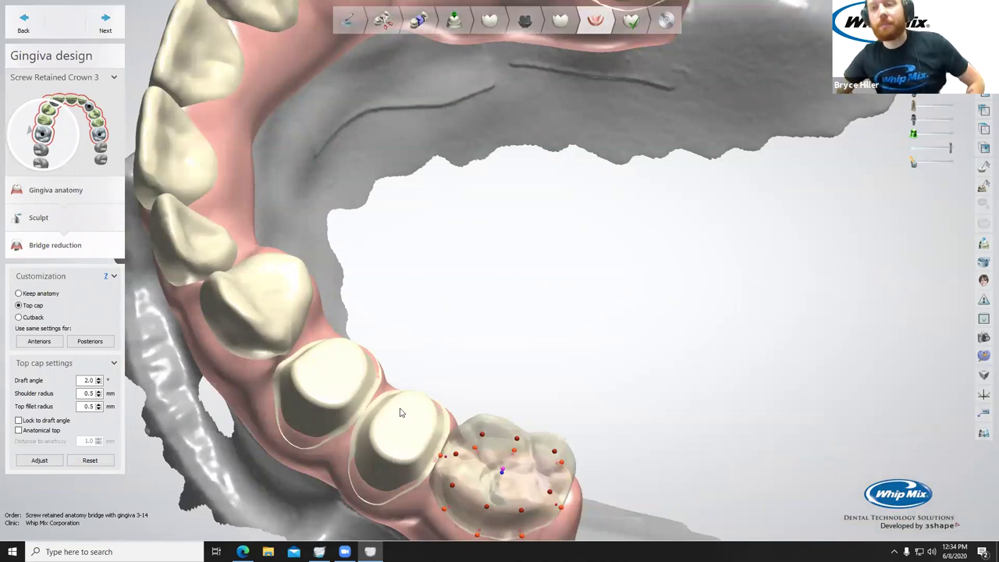
{"action": "right_click_drag", "start_coordinate": [428, 394], "coordinate": [456, 376]}
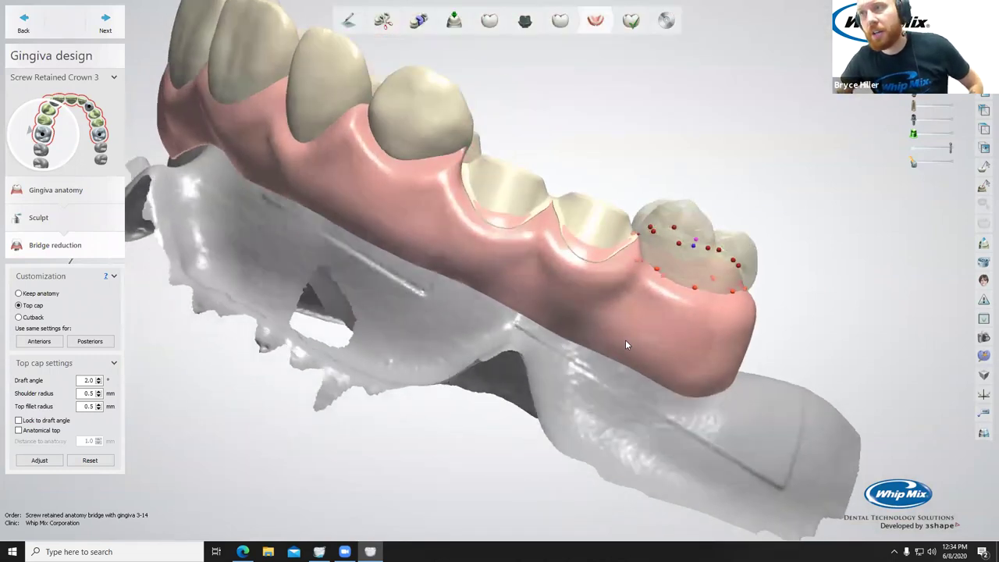
{"action": "right_click_drag", "start_coordinate": [654, 310], "coordinate": [657, 305]}
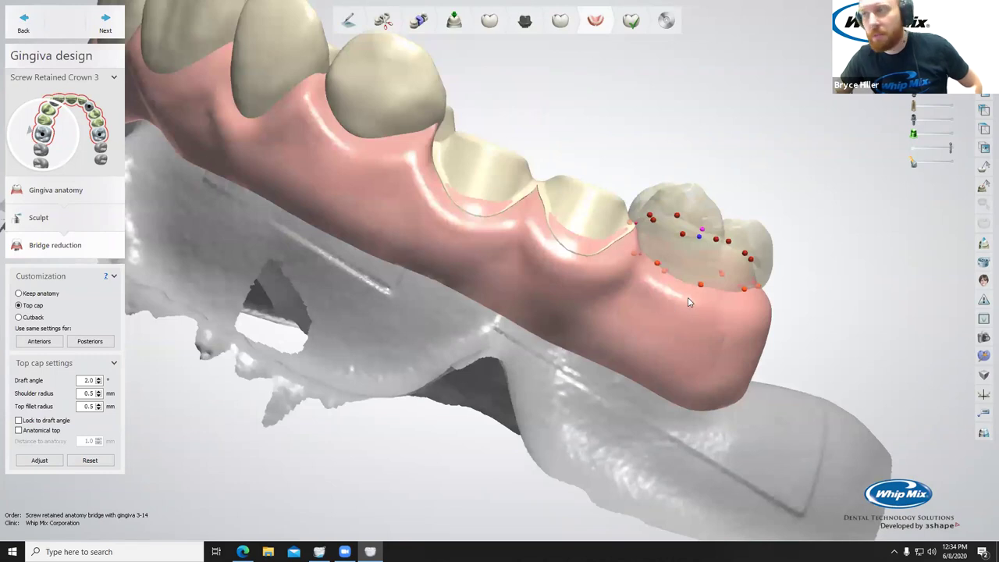
{"action": "scroll", "coordinate": [688, 302], "scroll_direction": "up", "scroll_amount": 4}
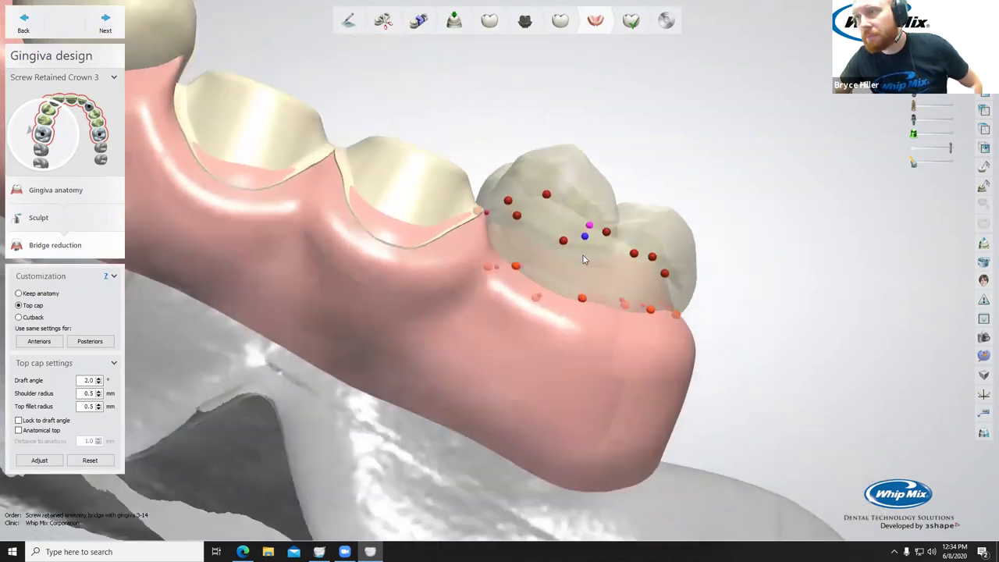
{"action": "right_click_drag", "start_coordinate": [583, 255], "coordinate": [569, 260]}
{"action": "left_click_drag", "start_coordinate": [491, 184], "coordinate": [493, 177]}
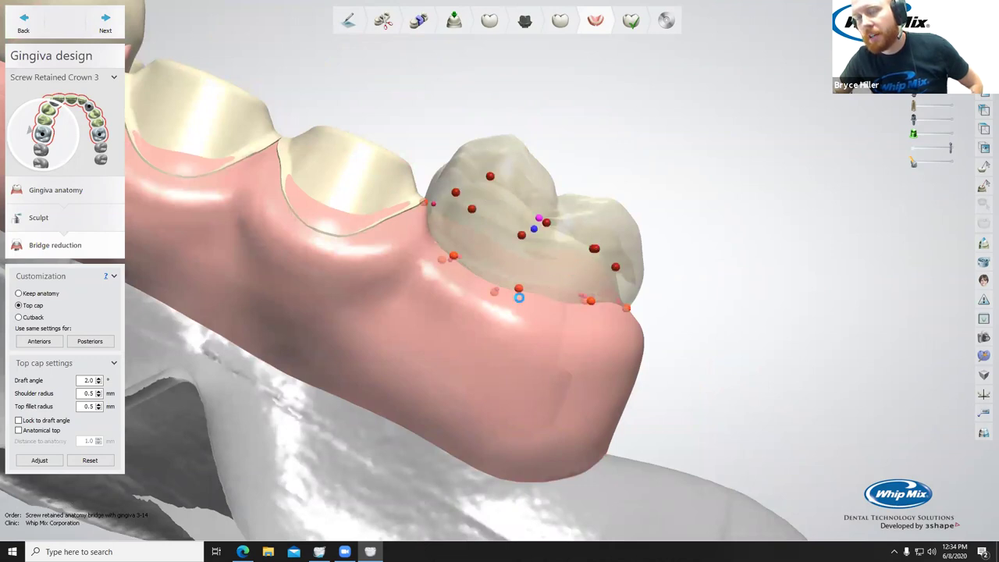
Raise the upper control points on the outer side of crown pontic 4's top cap.
{"action": "right_click_drag", "start_coordinate": [546, 308], "coordinate": [450, 322]}
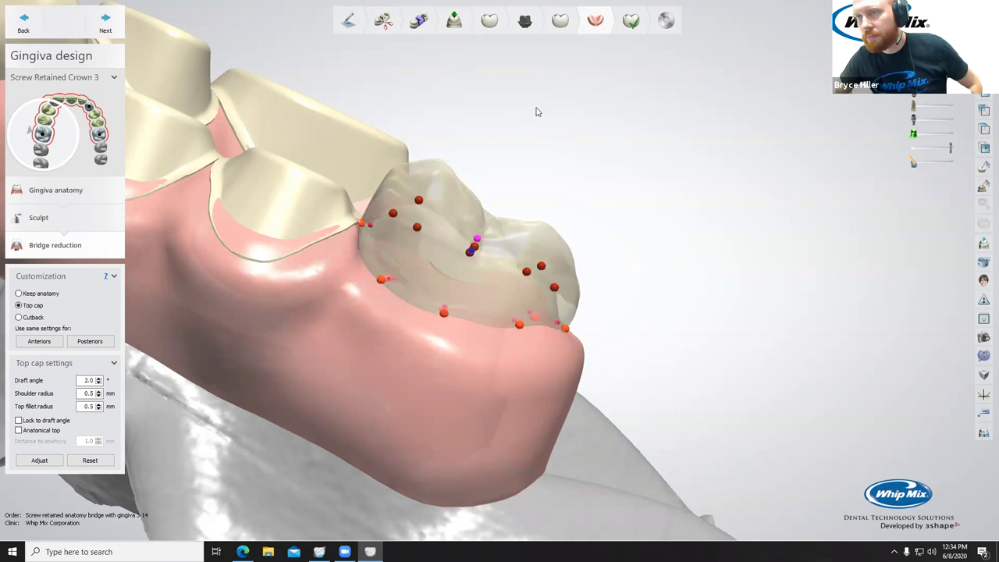
{"action": "right_click_drag", "start_coordinate": [536, 111], "coordinate": [748, 269]}
{"action": "left_click", "coordinate": [596, 320]}
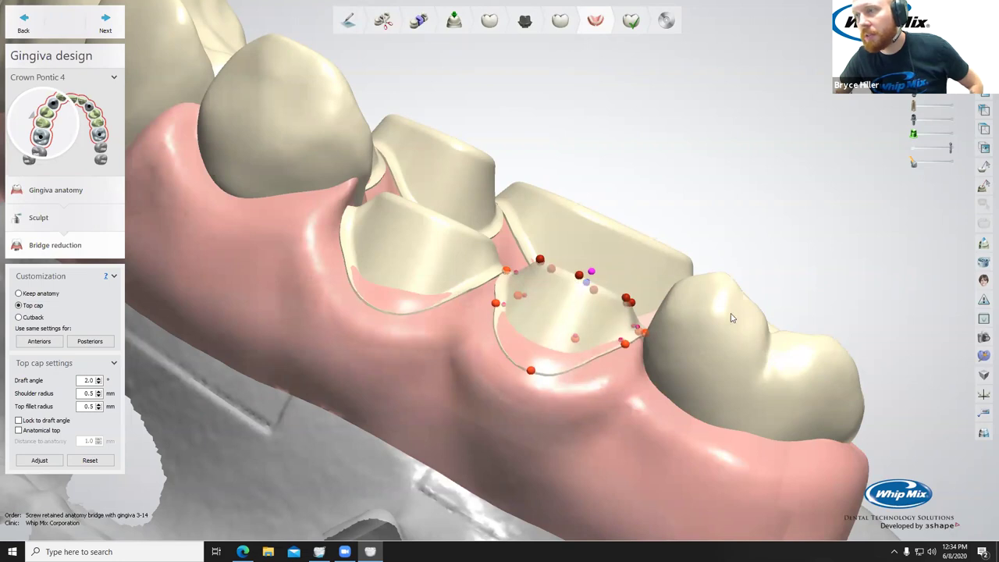
{"action": "left_click", "coordinate": [727, 336]}
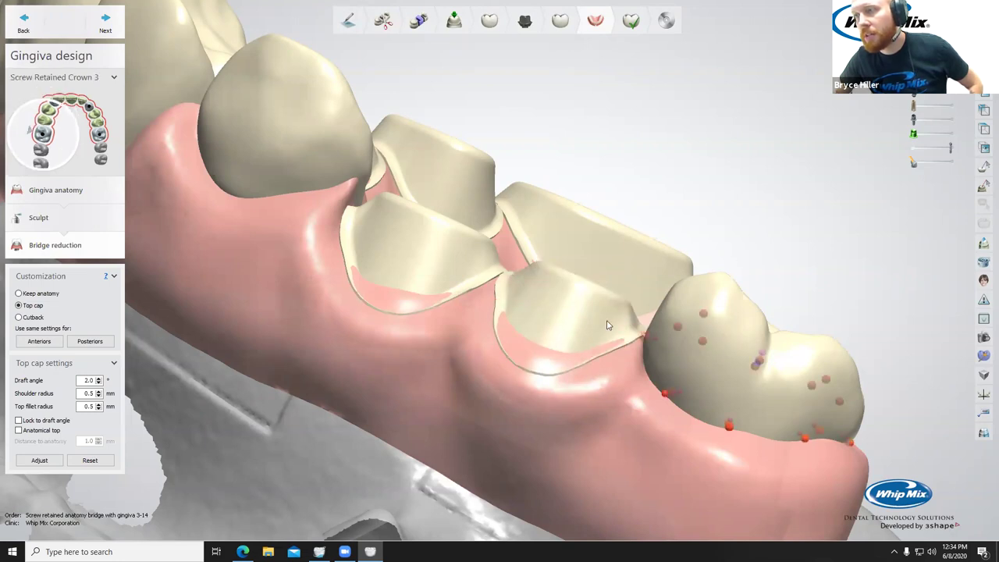
{"action": "left_click", "coordinate": [576, 302]}
{"action": "left_click_drag", "start_coordinate": [579, 278], "coordinate": [588, 254]}
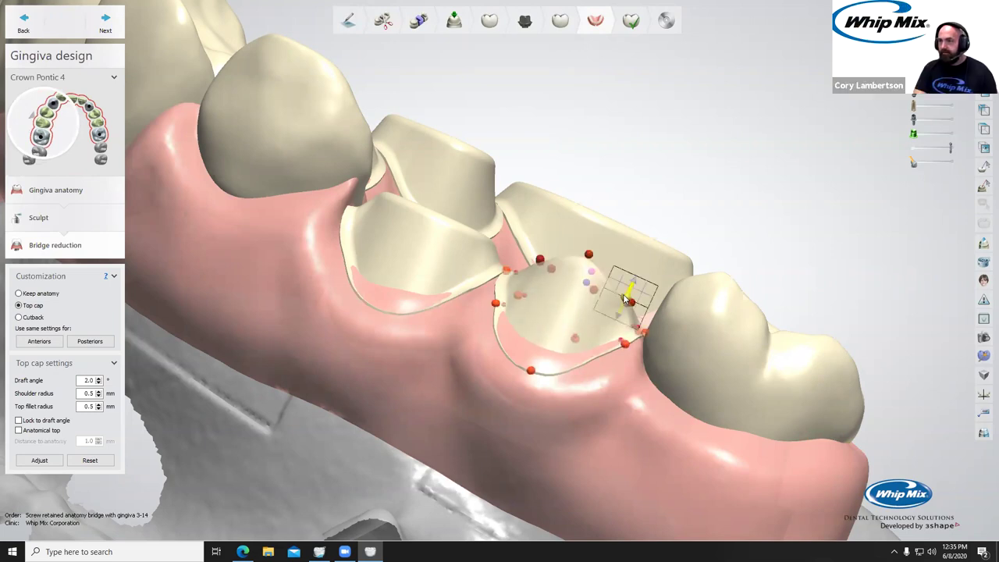
{"action": "left_click_drag", "start_coordinate": [540, 257], "coordinate": [542, 253]}
Reshape the inner side of crown pontic 4's top cap by moving its upper control points.
{"action": "right_click_drag", "start_coordinate": [666, 268], "coordinate": [469, 246]}
{"action": "left_click_drag", "start_coordinate": [465, 239], "coordinate": [419, 242]}
{"action": "left_click_drag", "start_coordinate": [493, 240], "coordinate": [492, 229]}
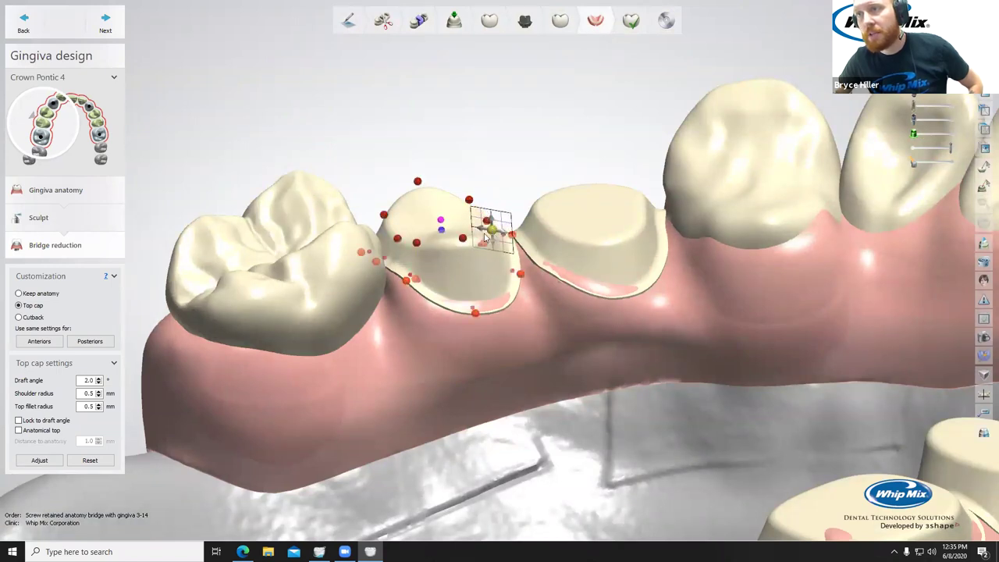
Raise the orange margin control points around crown pontic 4's top cap on its inner and outer sides.
{"action": "mouse_move", "coordinate": [461, 232]}
{"action": "right_mouse_down"}
{"action": "mouse_move", "coordinate": [454, 237]}
{"action": "mouse_move", "coordinate": [466, 234]}
{"action": "right_mouse_up"}
{"action": "mouse_move", "coordinate": [494, 320]}
{"action": "left_mouse_down"}
{"action": "mouse_move", "coordinate": [491, 270]}
{"action": "mouse_move", "coordinate": [491, 318]}
{"action": "left_mouse_up"}
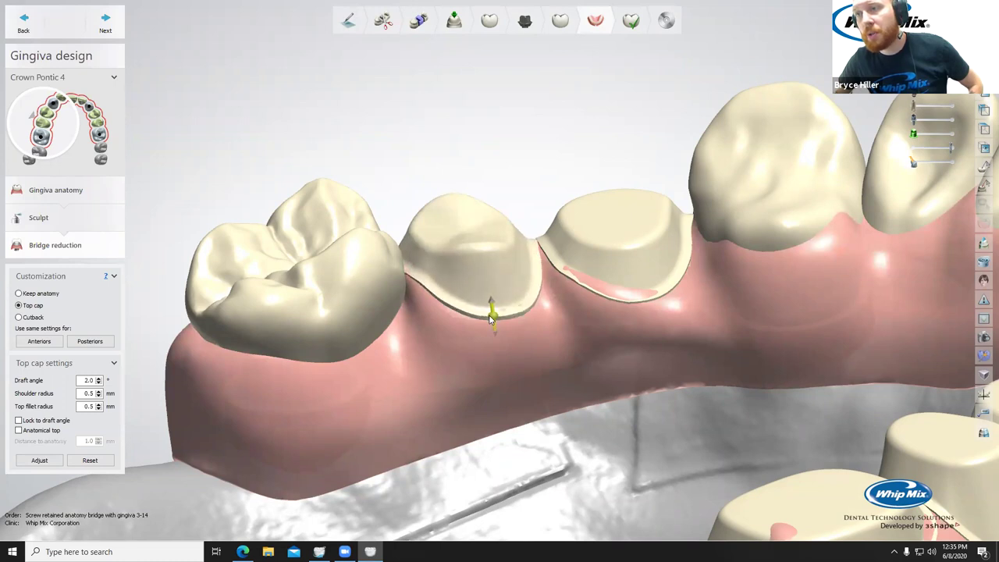
{"action": "right_click_drag", "start_coordinate": [443, 330], "coordinate": [573, 340]}
{"action": "left_click_drag", "start_coordinate": [575, 344], "coordinate": [578, 333]}
{"action": "right_click_drag", "start_coordinate": [622, 395], "coordinate": [835, 325]}
{"action": "right_click_drag", "start_coordinate": [276, 167], "coordinate": [514, 208]}
{"action": "left_click_drag", "start_coordinate": [557, 261], "coordinate": [557, 259]}
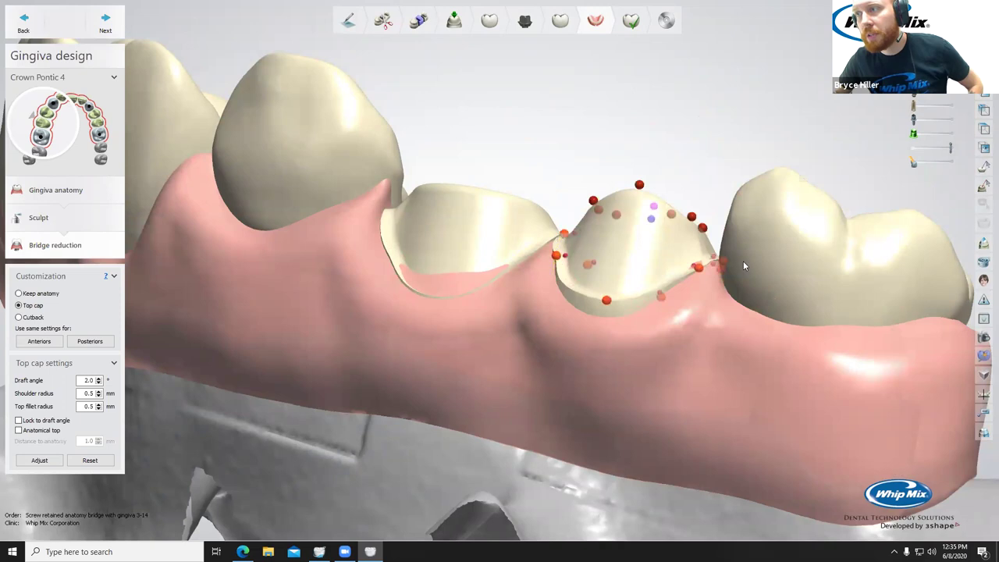
{"action": "left_click_drag", "start_coordinate": [703, 273], "coordinate": [702, 269]}
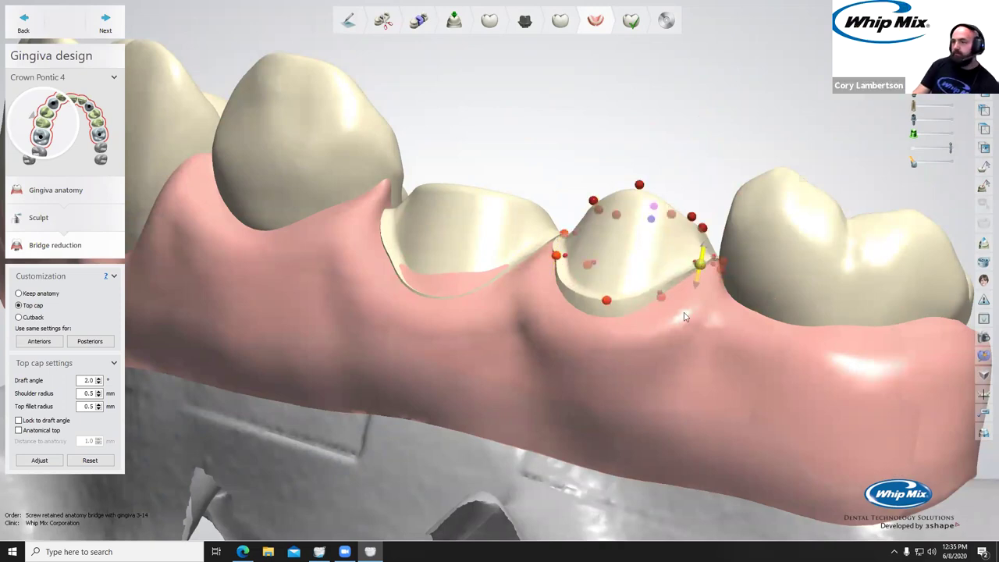
{"action": "right_click_drag", "start_coordinate": [680, 312], "coordinate": [678, 359]}
Select crown pontic 5 and raise the orange margin control points on its outer side.
{"action": "right_click_drag", "start_coordinate": [634, 171], "coordinate": [593, 227]}
{"action": "left_click", "coordinate": [612, 316]}
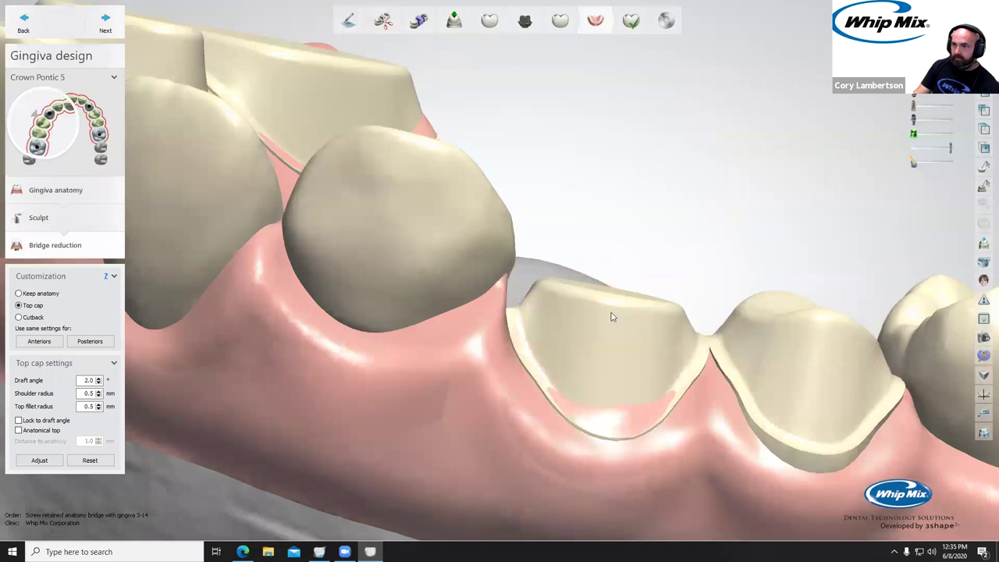
{"action": "mouse_move", "coordinate": [607, 432]}
{"action": "left_click_drag", "start_coordinate": [609, 434], "coordinate": [611, 421]}
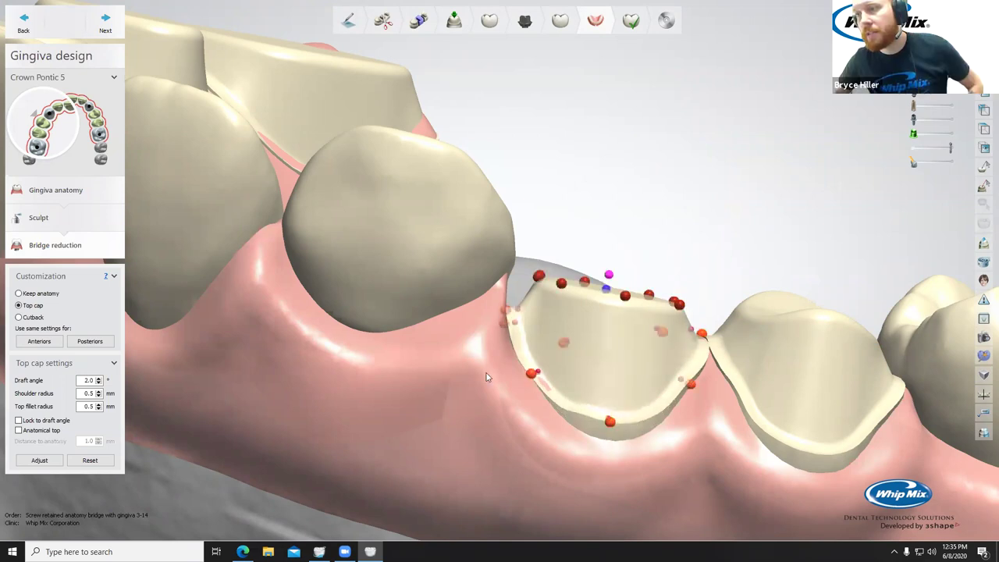
{"action": "left_click_drag", "start_coordinate": [535, 377], "coordinate": [535, 373]}
Raise the dark red upper control points along the outer edge of crown pontic 5's top cap.
{"action": "left_click_drag", "start_coordinate": [628, 299], "coordinate": [634, 264]}
{"action": "left_click_drag", "start_coordinate": [565, 280], "coordinate": [570, 261]}
{"action": "left_click_drag", "start_coordinate": [680, 297], "coordinate": [681, 287]}
Raise an upper control point on the inner side of crown pontic 5's top cap.
{"action": "right_click_drag", "start_coordinate": [673, 277], "coordinate": [380, 201]}
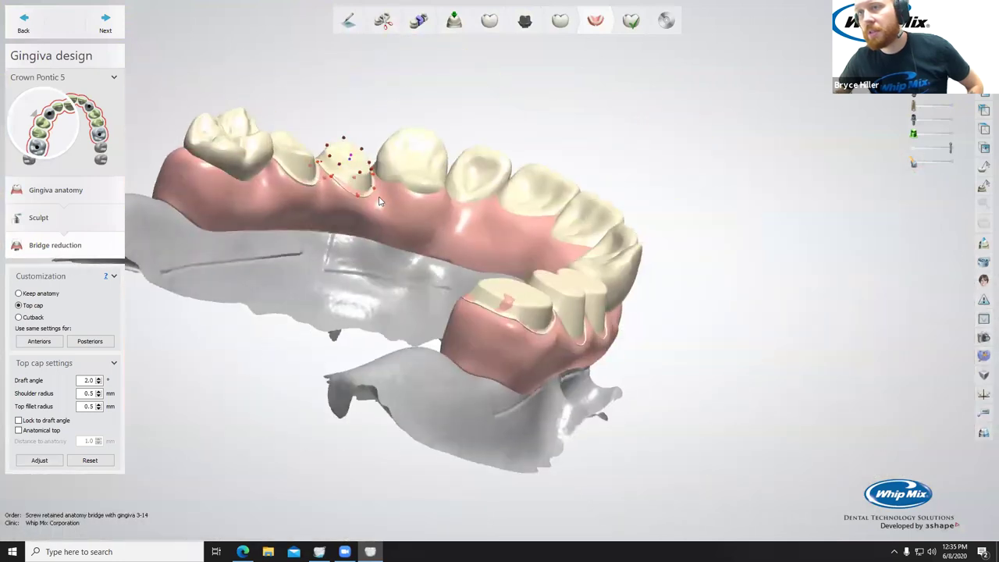
{"action": "middle_click_drag", "start_coordinate": [467, 246], "coordinate": [537, 296]}
{"action": "scroll", "coordinate": [441, 222], "scroll_direction": "up", "scroll_amount": 5}
{"action": "middle_click_drag", "start_coordinate": [320, 196], "coordinate": [813, 359]}
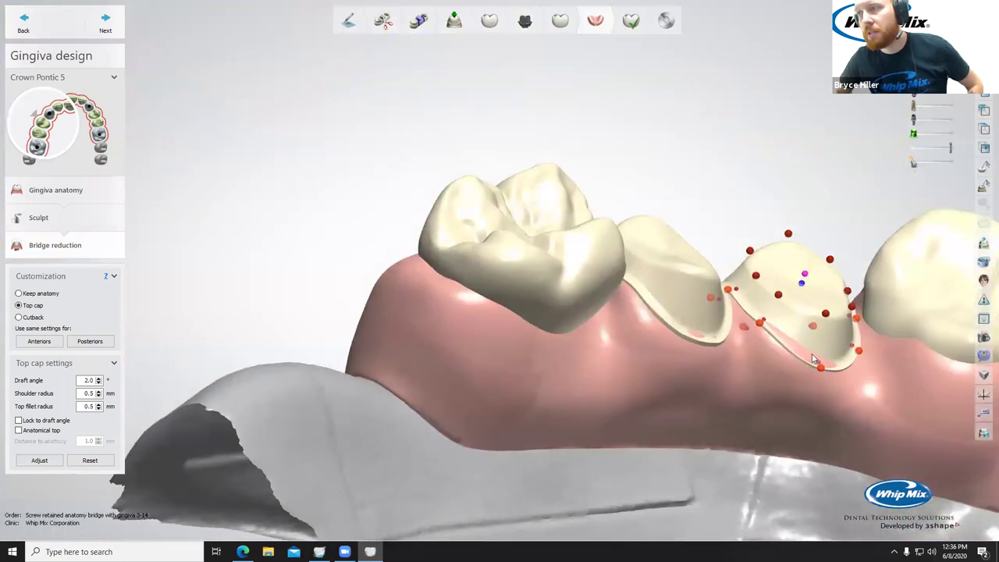
{"action": "right_click_drag", "start_coordinate": [812, 359], "coordinate": [807, 349]}
{"action": "right_click_drag", "start_coordinate": [634, 289], "coordinate": [736, 367]}
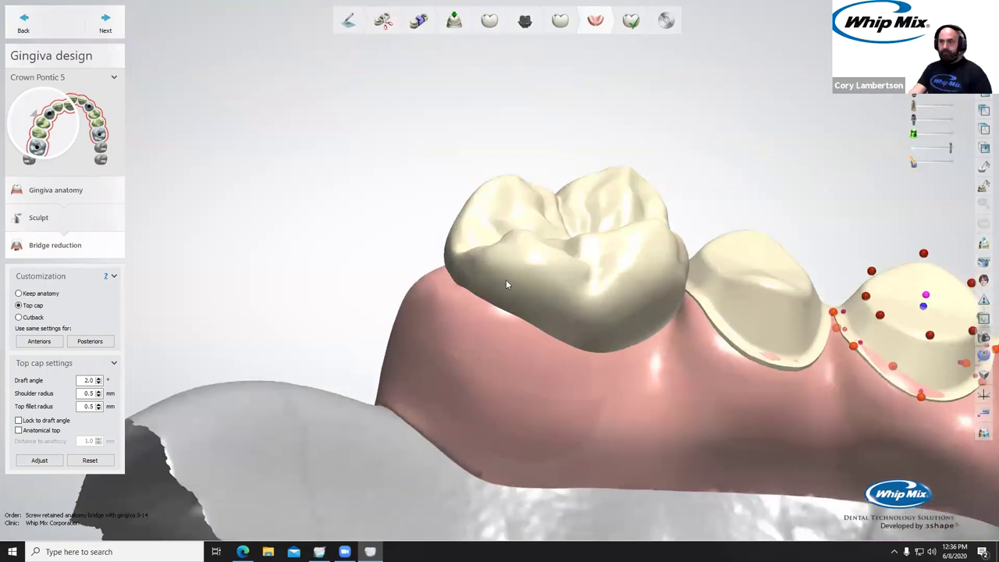
{"action": "middle_click_drag", "start_coordinate": [684, 345], "coordinate": [341, 246]}
{"action": "scroll", "coordinate": [722, 232], "scroll_direction": "up", "scroll_amount": 1}
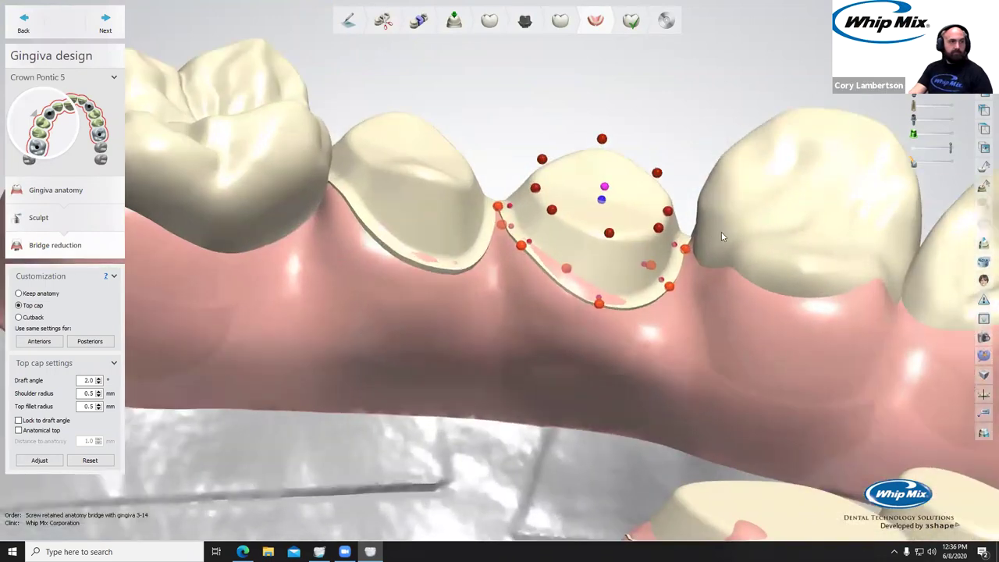
{"action": "middle_click_drag", "start_coordinate": [632, 226], "coordinate": [653, 245]}
{"action": "left_click_drag", "start_coordinate": [624, 248], "coordinate": [630, 220]}
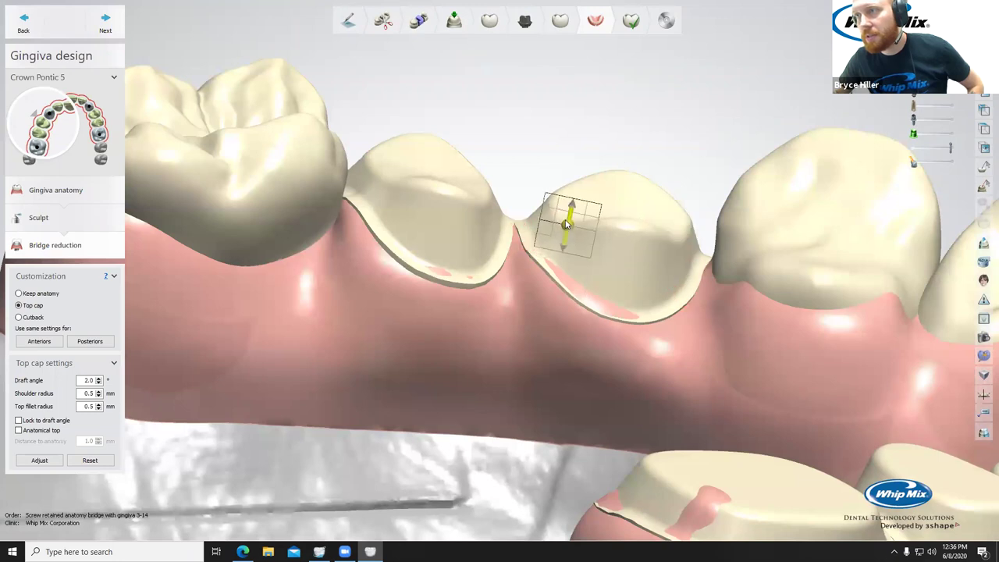
Raise the orange margin control points along the inner side of crown pontic 5's top cap.
{"action": "left_click_drag", "start_coordinate": [612, 320], "coordinate": [614, 310]}
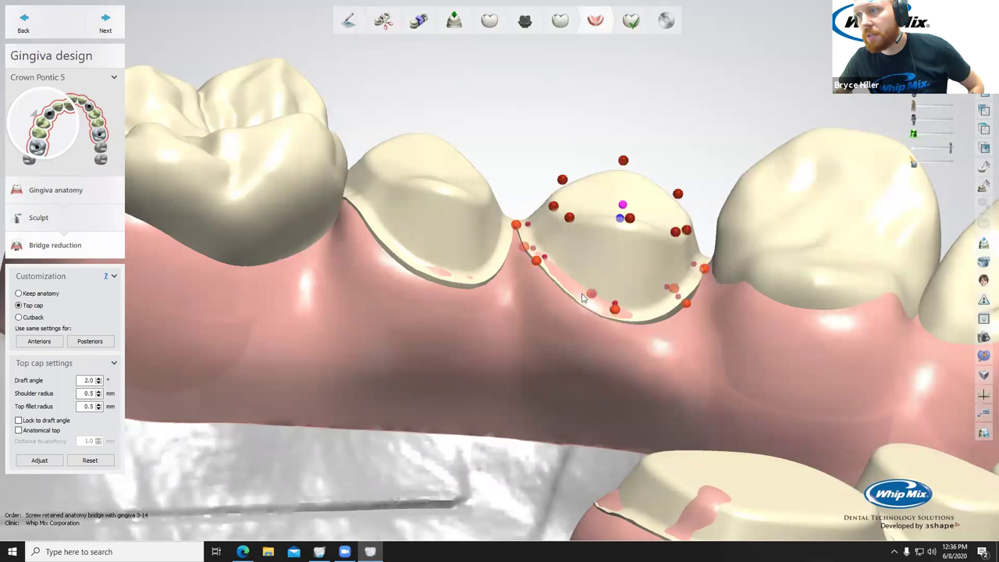
{"action": "left_click_drag", "start_coordinate": [538, 265], "coordinate": [520, 227]}
{"action": "left_click_drag", "start_coordinate": [705, 271], "coordinate": [706, 262]}
Select screw-retained crown 14 and raise the upper control points on the outer side of its top cap.
{"action": "scroll", "coordinate": [741, 305], "scroll_direction": "down", "scroll_amount": 3}
{"action": "right_click_drag", "start_coordinate": [753, 409], "coordinate": [529, 304]}
{"action": "left_click", "coordinate": [546, 303]}
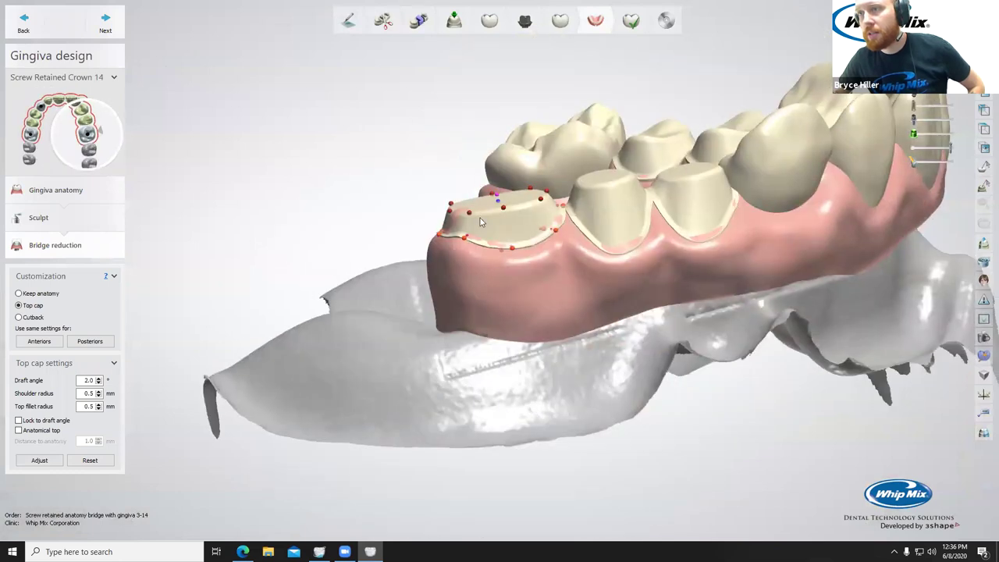
{"action": "scroll", "coordinate": [469, 214], "scroll_direction": "up", "scroll_amount": 3}
{"action": "left_click_drag", "start_coordinate": [474, 214], "coordinate": [472, 195]}
{"action": "left_click_drag", "start_coordinate": [602, 192], "coordinate": [593, 180]}
{"action": "left_click", "coordinate": [472, 194]}
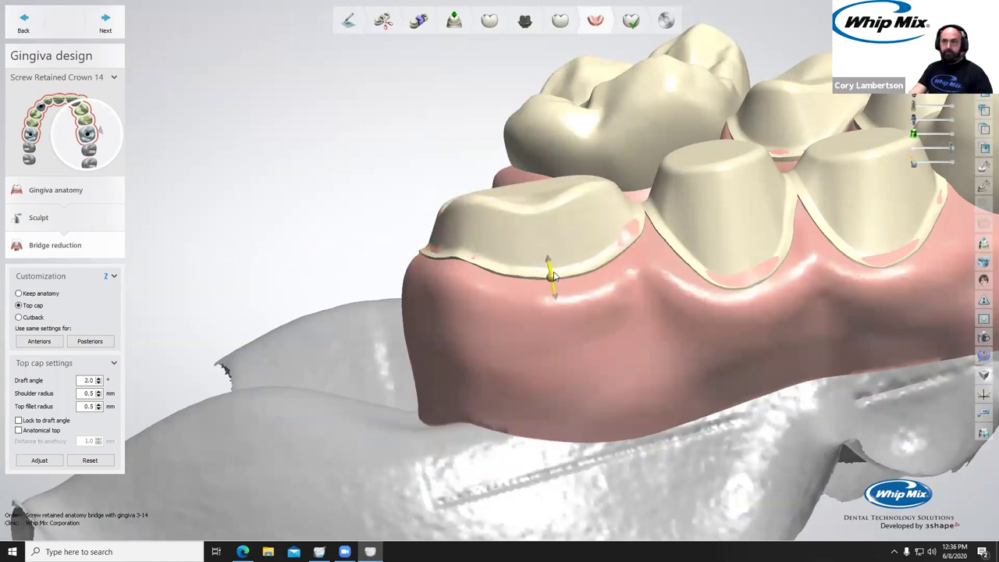
Raise the margin control points on the outer side and rear end of screw-retained crown 14's top cap.
{"action": "left_click_drag", "start_coordinate": [628, 248], "coordinate": [628, 237]}
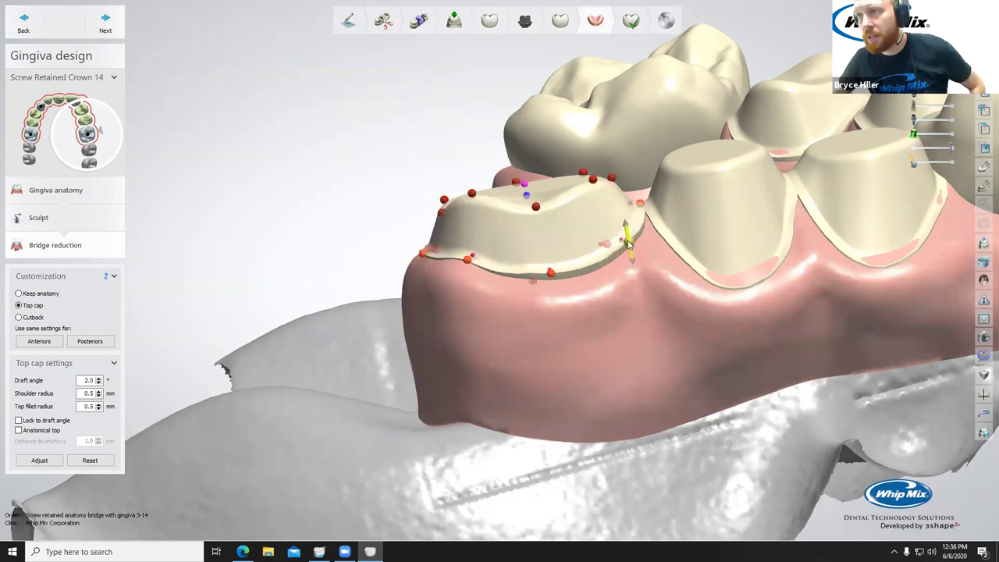
{"action": "right_click_drag", "start_coordinate": [522, 292], "coordinate": [733, 256]}
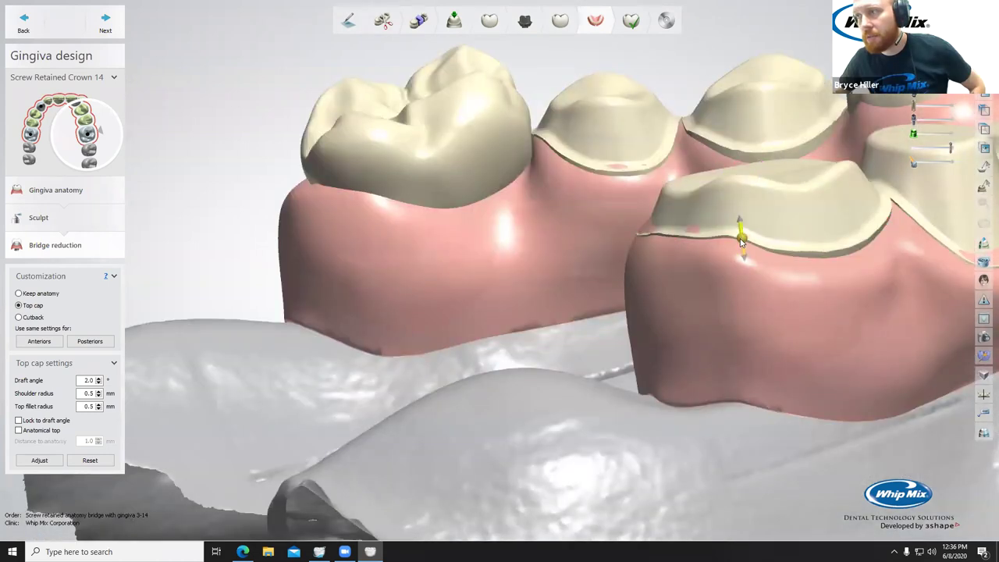
{"action": "right_click_drag", "start_coordinate": [697, 271], "coordinate": [348, 234]}
{"action": "right_click_drag", "start_coordinate": [444, 187], "coordinate": [519, 271]}
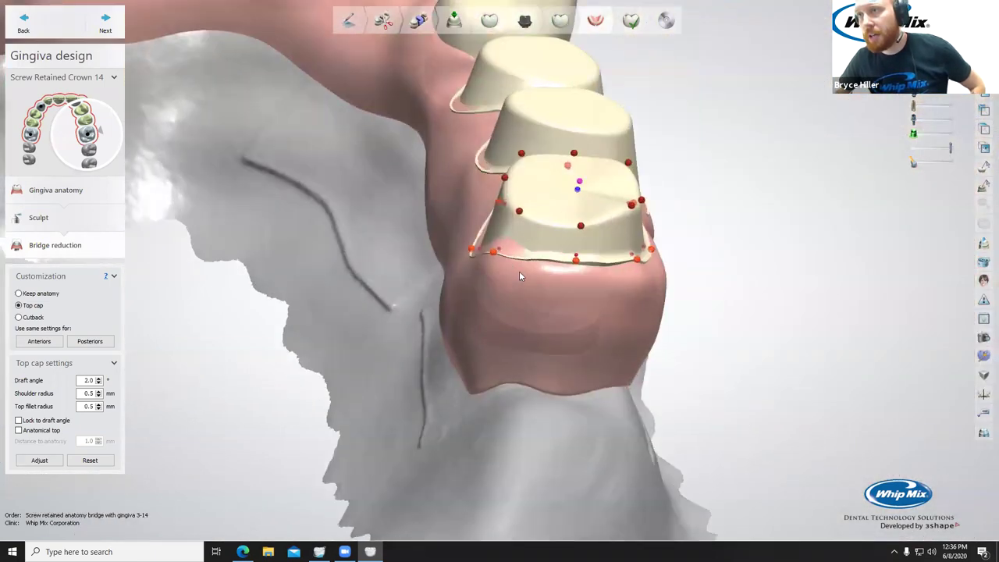
{"action": "scroll", "coordinate": [519, 271], "scroll_direction": "up", "scroll_amount": 4}
{"action": "left_click_drag", "start_coordinate": [447, 236], "coordinate": [451, 233]}
Raise the margin control point on the inner side of screw-retained crown 14, near crown pontic 13.
{"action": "right_click_drag", "start_coordinate": [466, 287], "coordinate": [483, 299]}
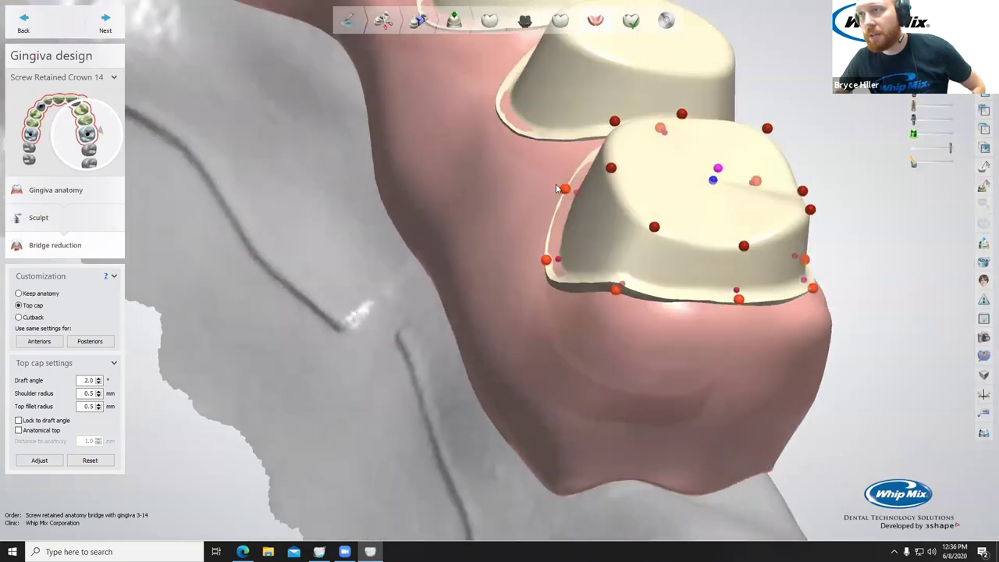
{"action": "right_click_drag", "start_coordinate": [556, 188], "coordinate": [507, 181]}
{"action": "right_click_drag", "start_coordinate": [281, 164], "coordinate": [392, 205]}
{"action": "left_click_drag", "start_coordinate": [358, 161], "coordinate": [358, 156]}
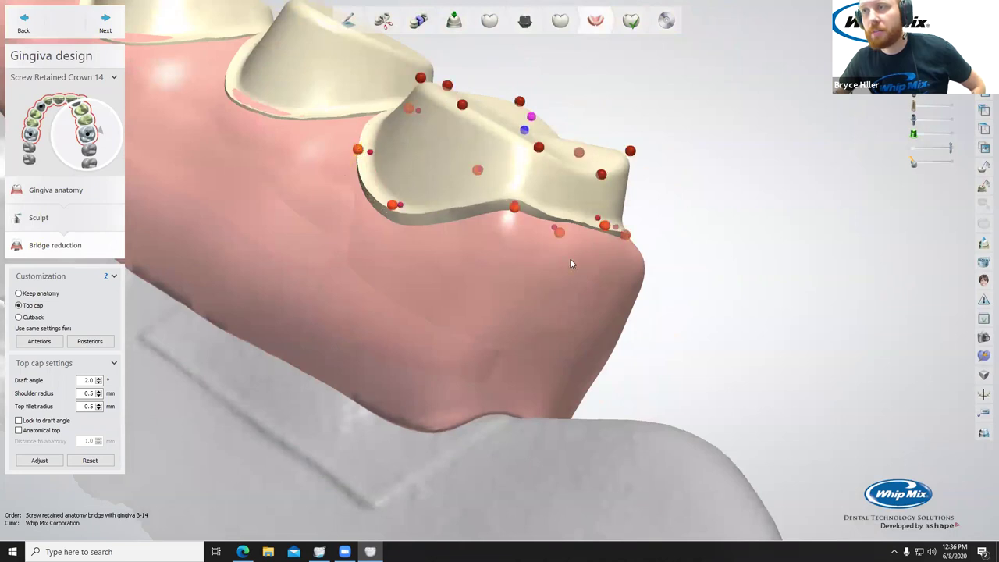
{"action": "right_click_drag", "start_coordinate": [569, 264], "coordinate": [596, 267]}
{"action": "right_click_drag", "start_coordinate": [398, 221], "coordinate": [422, 252]}
Adjust the upper control points on the inner side of screw-retained crown 14's top cap, raising the rear one.
{"action": "middle_click_drag", "start_coordinate": [394, 92], "coordinate": [517, 277]}
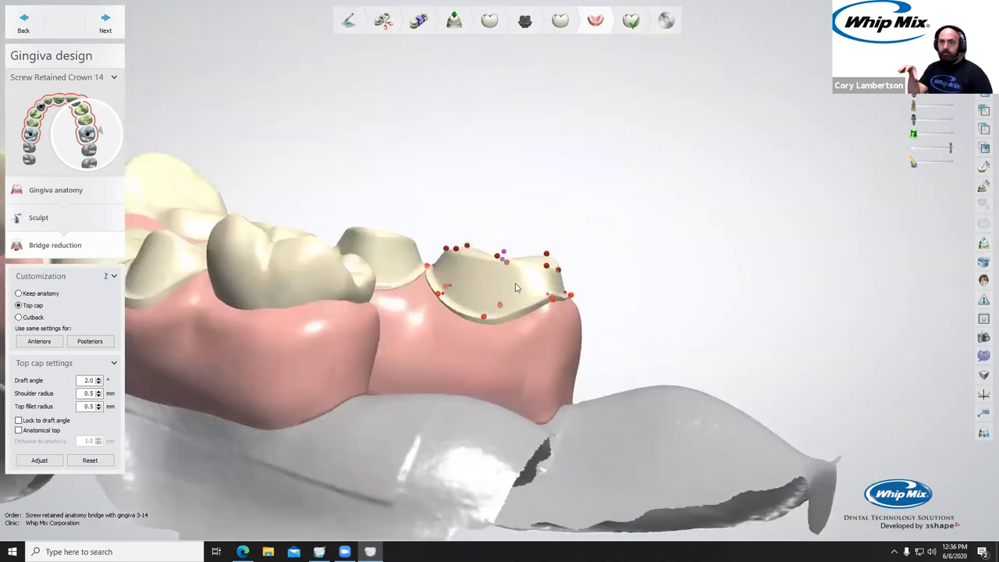
{"action": "scroll", "coordinate": [521, 269], "scroll_direction": "up", "scroll_amount": 5}
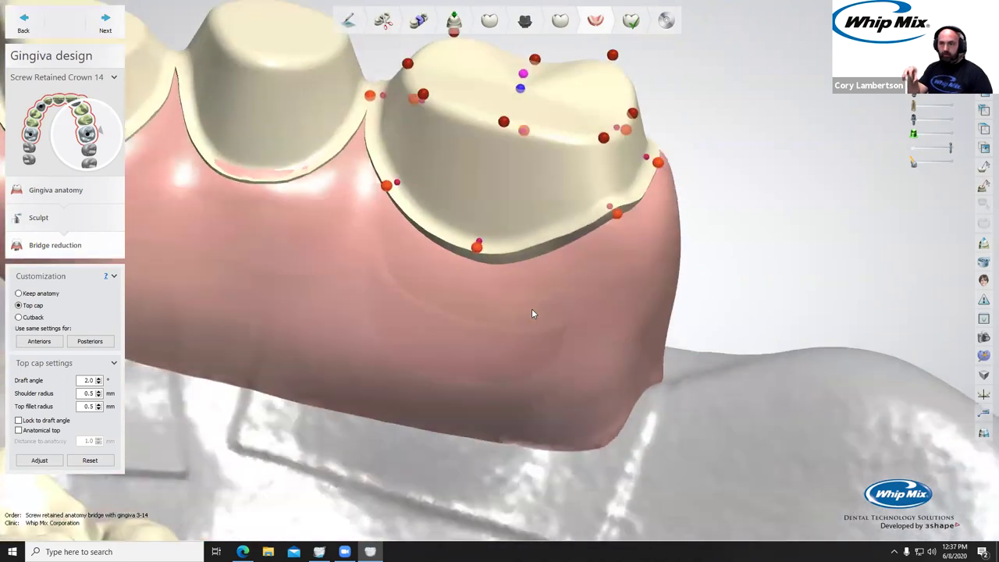
{"action": "left_click_drag", "start_coordinate": [601, 135], "coordinate": [606, 113]}
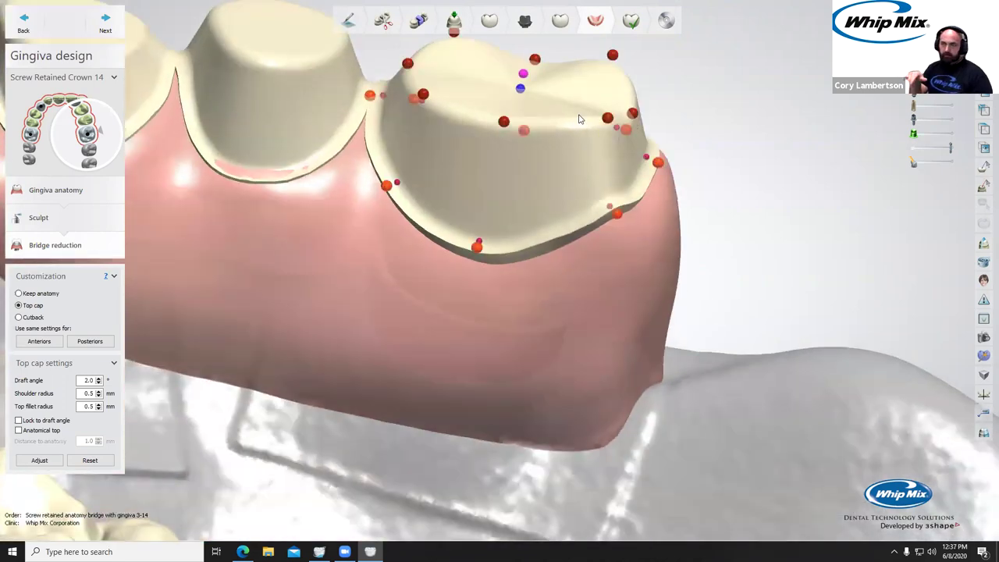
{"action": "mouse_move", "coordinate": [422, 93]}
{"action": "left_mouse_down"}
{"action": "mouse_move", "coordinate": [435, 83]}
{"action": "mouse_move", "coordinate": [427, 96]}
{"action": "left_mouse_up"}
Check screw-retained crown 14's top cap from above and the inner side, and fine-tune two of its upper control points.
{"action": "scroll", "coordinate": [446, 107], "scroll_direction": "down", "scroll_amount": 4}
{"action": "right_click_drag", "start_coordinate": [447, 108], "coordinate": [475, 243]}
{"action": "right_click_drag", "start_coordinate": [588, 262], "coordinate": [554, 272]}
{"action": "scroll", "coordinate": [550, 265], "scroll_direction": "up", "scroll_amount": 5}
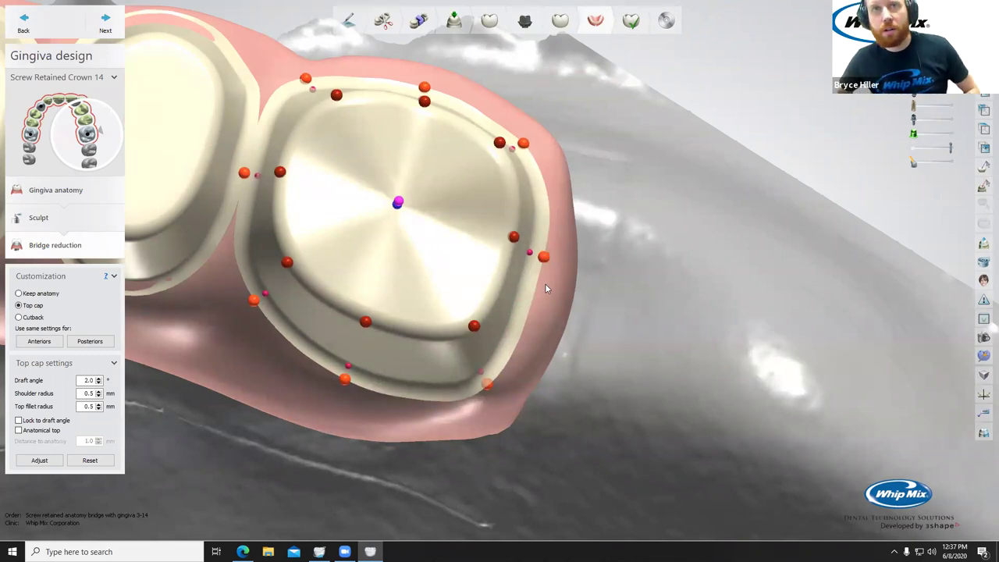
{"action": "right_click_drag", "start_coordinate": [389, 225], "coordinate": [303, 381]}
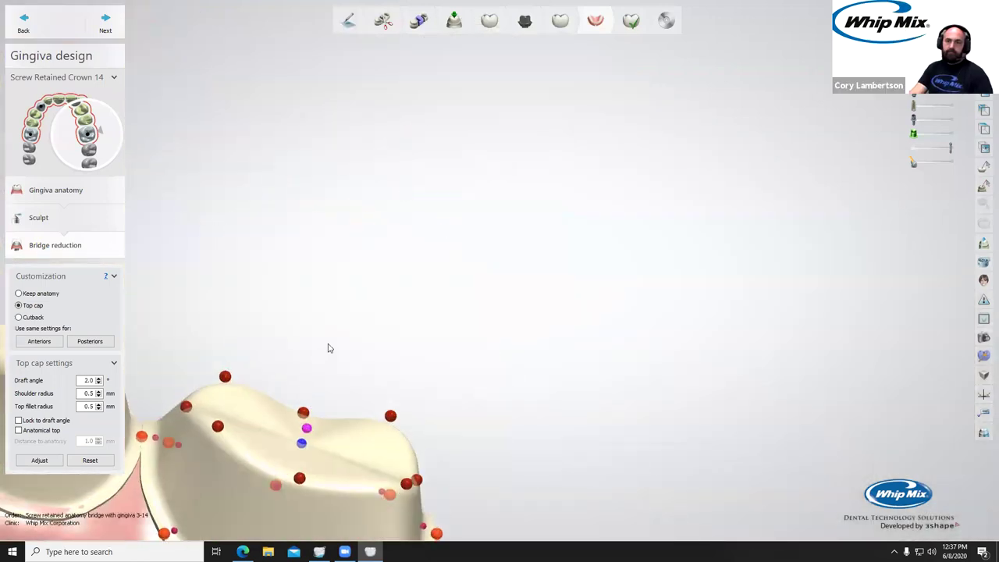
{"action": "right_click_drag", "start_coordinate": [328, 349], "coordinate": [458, 206]}
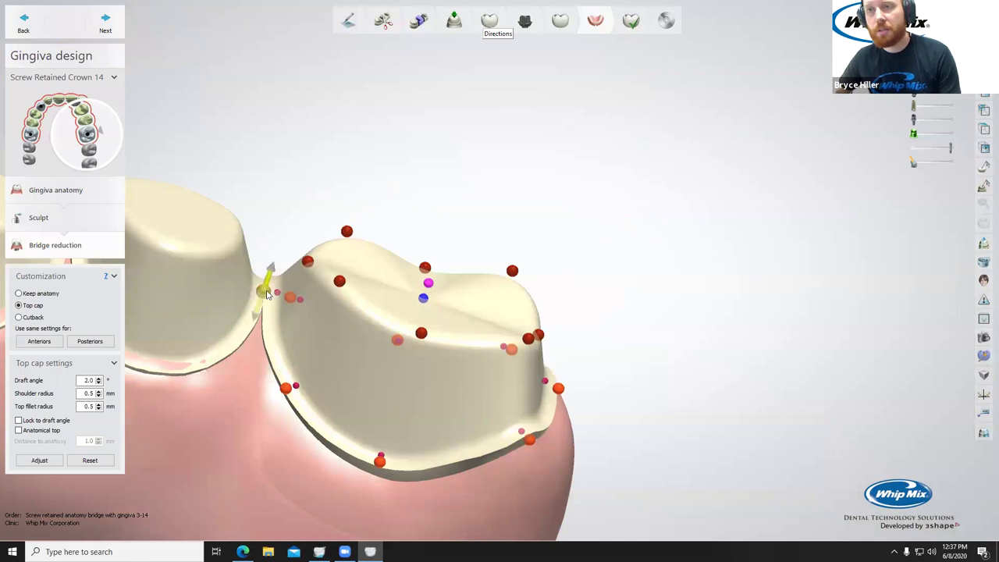
{"action": "right_click_drag", "start_coordinate": [371, 297], "coordinate": [441, 319]}
{"action": "mouse_move", "coordinate": [423, 281]}
{"action": "right_mouse_down"}
{"action": "mouse_move", "coordinate": [413, 294]}
{"action": "mouse_move", "coordinate": [428, 268]}
{"action": "right_mouse_up"}
{"action": "left_click_drag", "start_coordinate": [385, 254], "coordinate": [387, 247]}
{"action": "left_click_drag", "start_coordinate": [540, 302], "coordinate": [539, 302]}
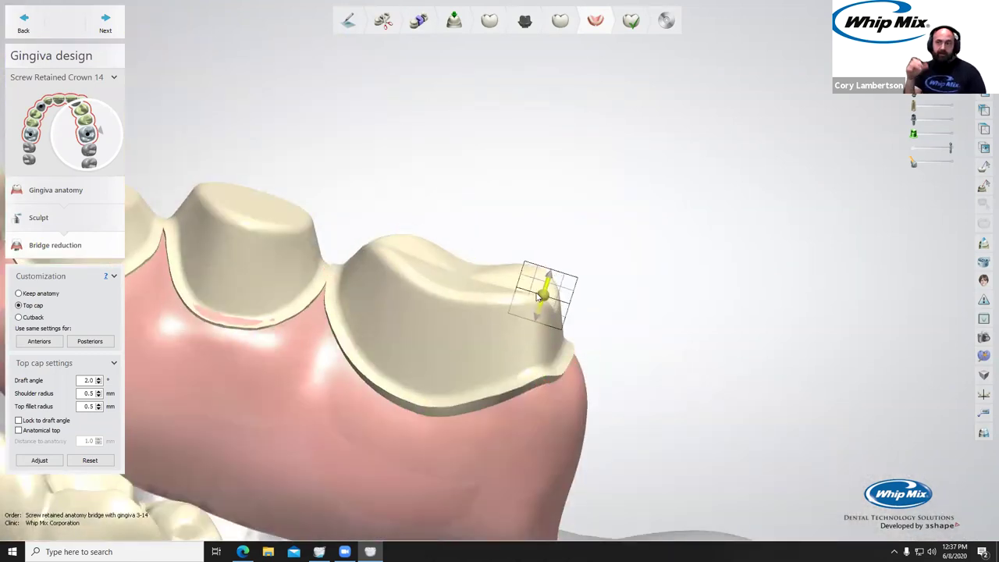
Select crown pontic 13 and raise the orange margin control points on its outer side.
{"action": "right_click_drag", "start_coordinate": [600, 302], "coordinate": [495, 284]}
{"action": "scroll", "coordinate": [349, 271], "scroll_direction": "up", "scroll_amount": 5}
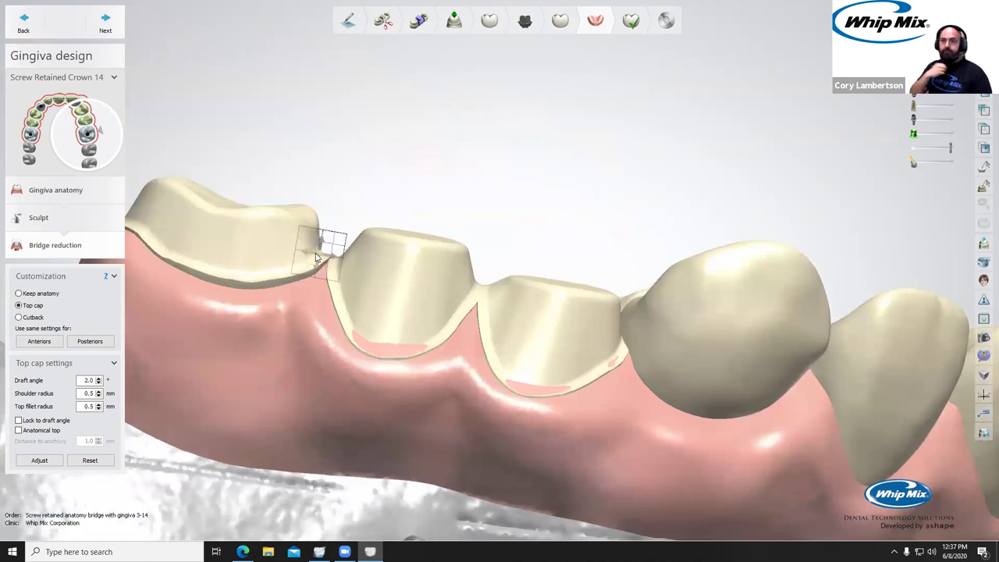
{"action": "left_click", "coordinate": [320, 259]}
{"action": "right_click_drag", "start_coordinate": [424, 304], "coordinate": [433, 283]}
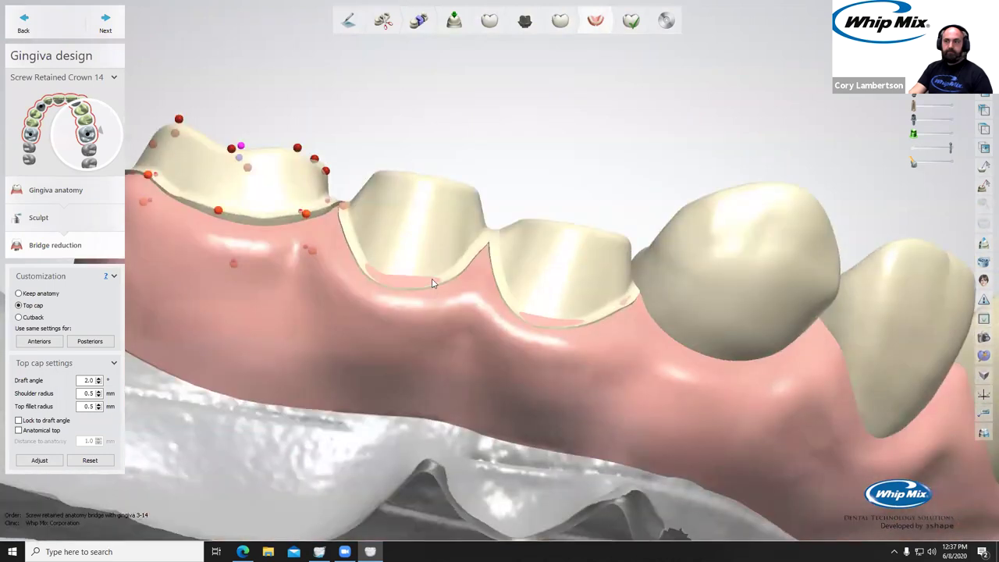
{"action": "right_click_drag", "start_coordinate": [418, 333], "coordinate": [402, 319]}
{"action": "left_click", "coordinate": [341, 276]}
{"action": "mouse_move", "coordinate": [344, 329]}
{"action": "left_click_drag", "start_coordinate": [344, 328], "coordinate": [346, 321]}
{"action": "left_click", "coordinate": [282, 267]}
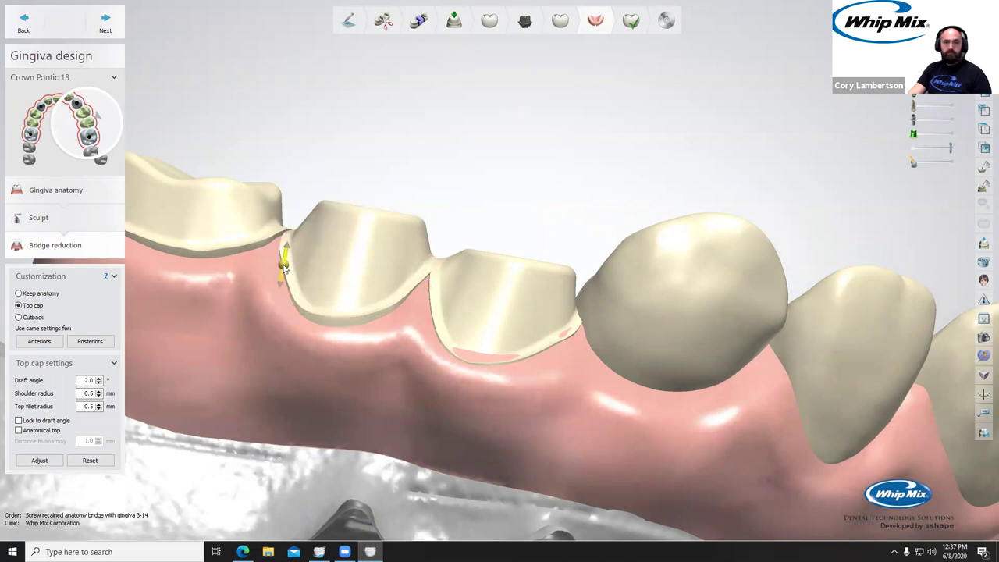
Raise the dark red upper control points along the outer edge of crown pontic 13's top cap.
{"action": "mouse_move", "coordinate": [369, 208]}
{"action": "left_click_drag", "start_coordinate": [370, 208], "coordinate": [372, 190]}
{"action": "left_click_drag", "start_coordinate": [414, 218], "coordinate": [416, 206]}
{"action": "left_click", "coordinate": [324, 200]}
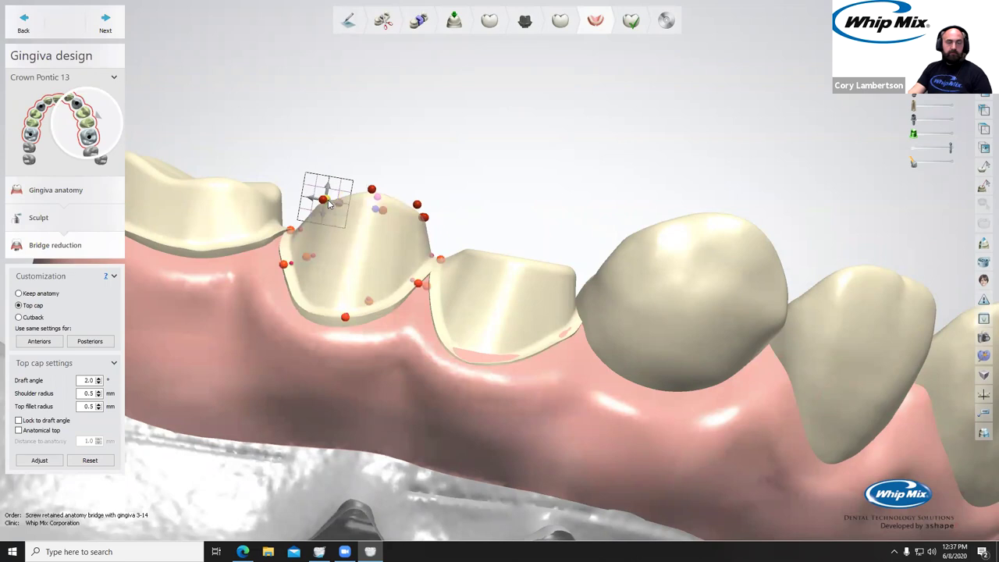
{"action": "left_click_drag", "start_coordinate": [327, 203], "coordinate": [329, 194]}
Fine-tune the upper control points of crown pontic 13's top cap and check its inner margin.
{"action": "right_click_drag", "start_coordinate": [495, 231], "coordinate": [372, 188]}
{"action": "left_click_drag", "start_coordinate": [358, 186], "coordinate": [358, 173]}
{"action": "left_click_drag", "start_coordinate": [300, 181], "coordinate": [299, 192]}
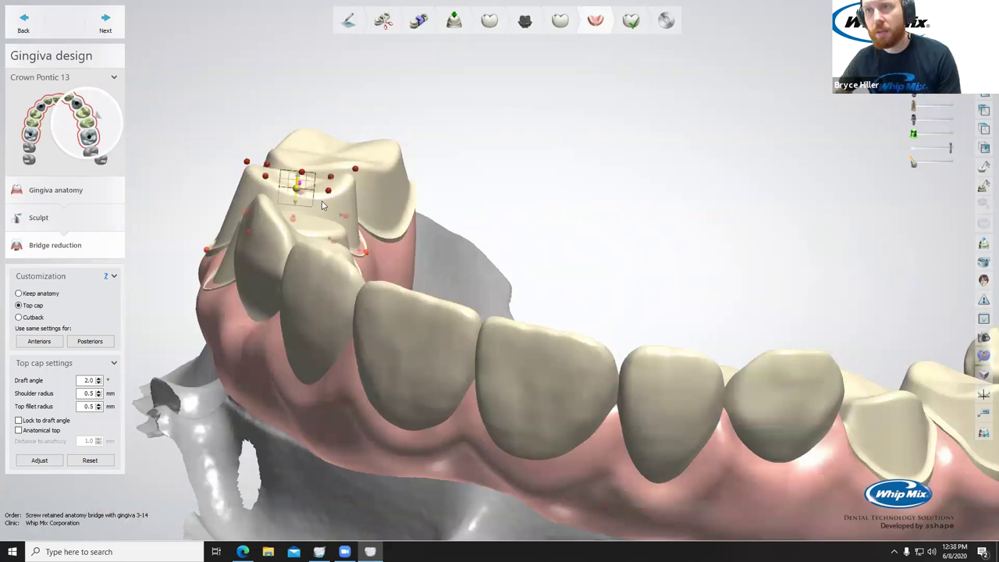
{"action": "right_click_drag", "start_coordinate": [322, 201], "coordinate": [315, 207]}
{"action": "left_click_drag", "start_coordinate": [309, 176], "coordinate": [306, 190]}
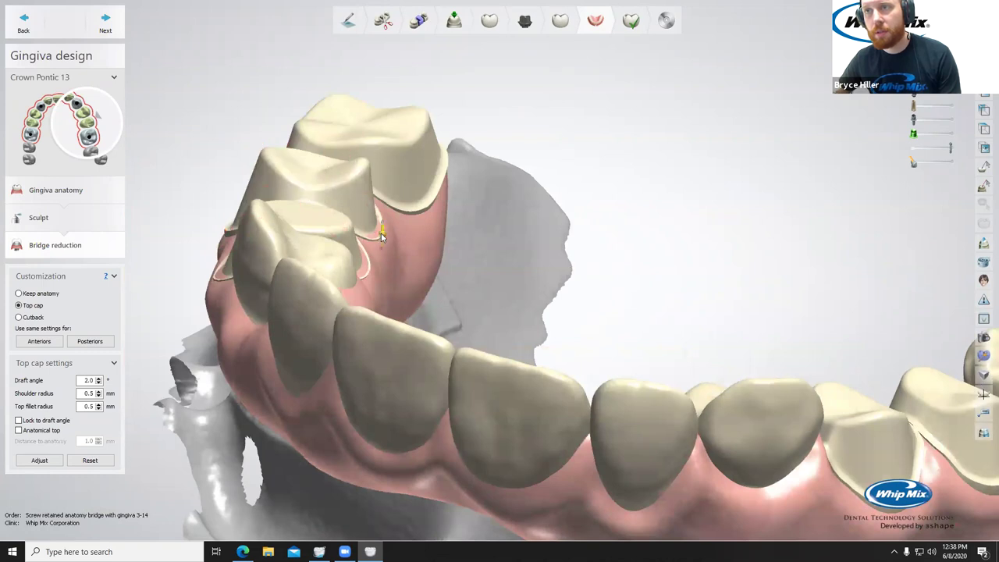
{"action": "right_click_drag", "start_coordinate": [382, 230], "coordinate": [499, 201]}
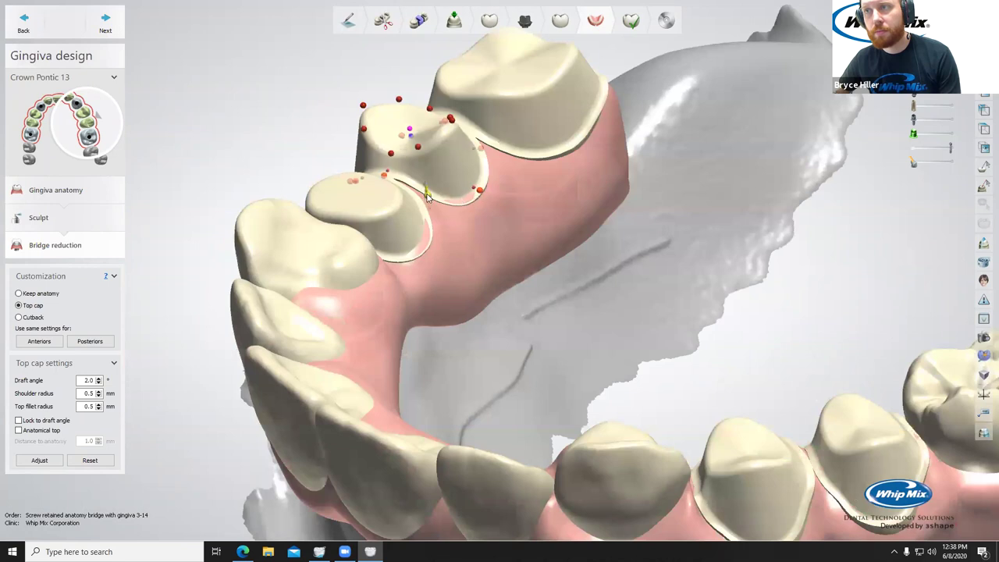
{"action": "right_click_drag", "start_coordinate": [428, 195], "coordinate": [526, 268]}
Select crown pontic 12 and adjust the orange margin control points around its top cap.
{"action": "left_click", "coordinate": [509, 261]}
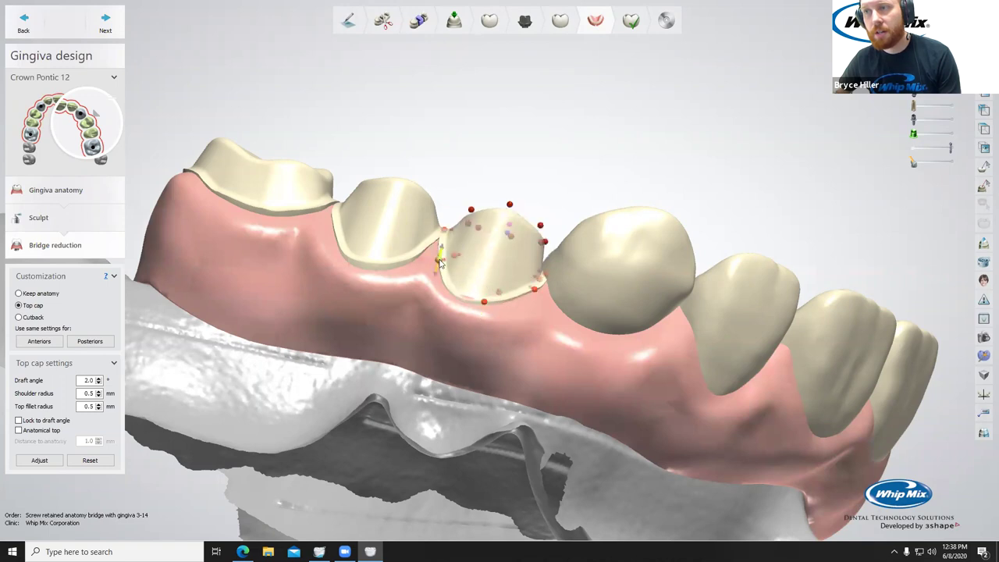
{"action": "right_click_drag", "start_coordinate": [602, 264], "coordinate": [480, 271]}
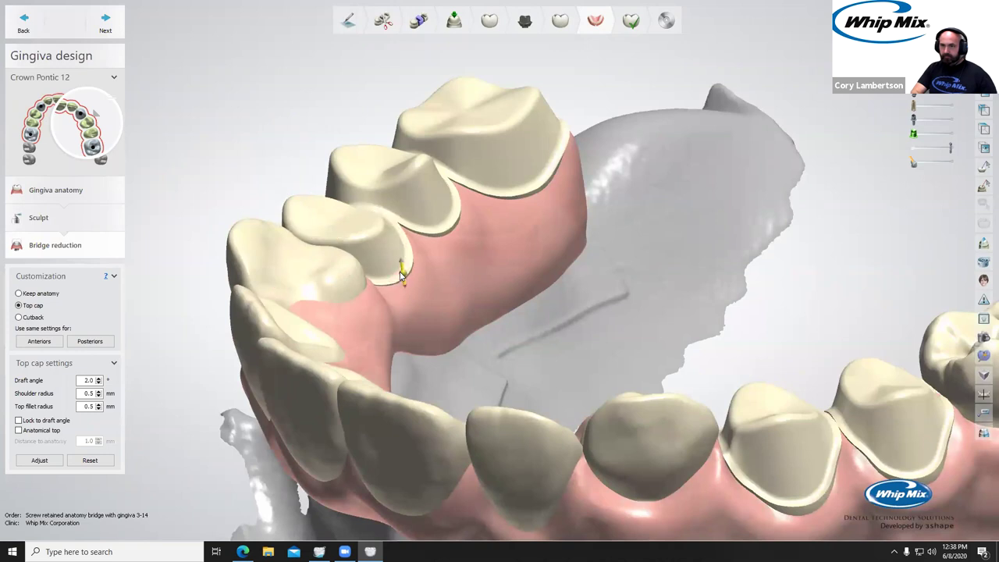
{"action": "right_click_drag", "start_coordinate": [402, 277], "coordinate": [359, 262]}
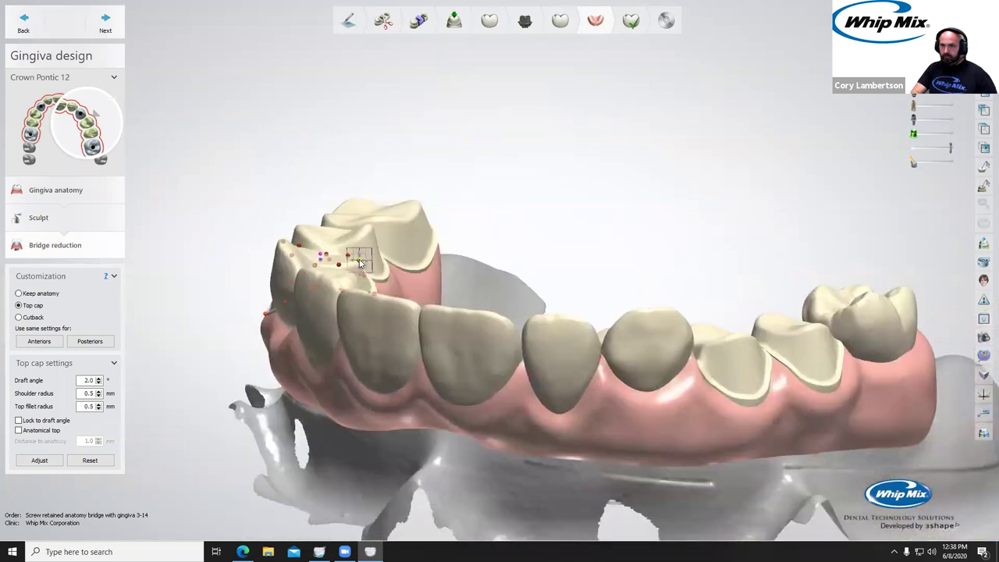
{"action": "right_click_drag", "start_coordinate": [462, 272], "coordinate": [556, 260]}
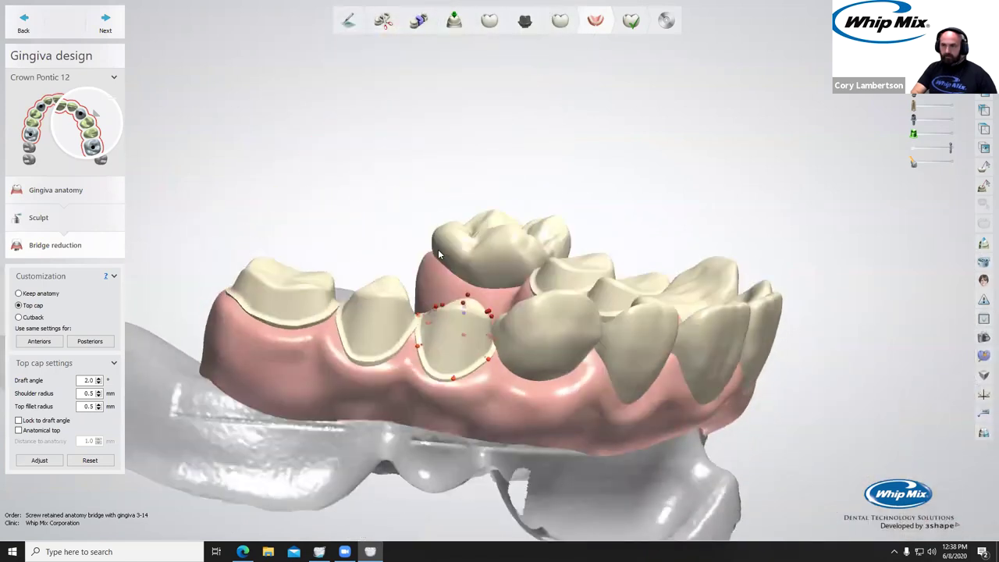
{"action": "scroll", "coordinate": [438, 254], "scroll_direction": "up", "scroll_amount": 3}
{"action": "left_click_drag", "start_coordinate": [438, 353], "coordinate": [438, 346]}
{"action": "scroll", "coordinate": [652, 254], "scroll_direction": "down", "scroll_amount": 3}
{"action": "middle_click_drag", "start_coordinate": [771, 302], "coordinate": [644, 213]}
{"action": "right_click_drag", "start_coordinate": [643, 213], "coordinate": [626, 224]}
{"action": "scroll", "coordinate": [625, 224], "scroll_direction": "down", "scroll_amount": 2}
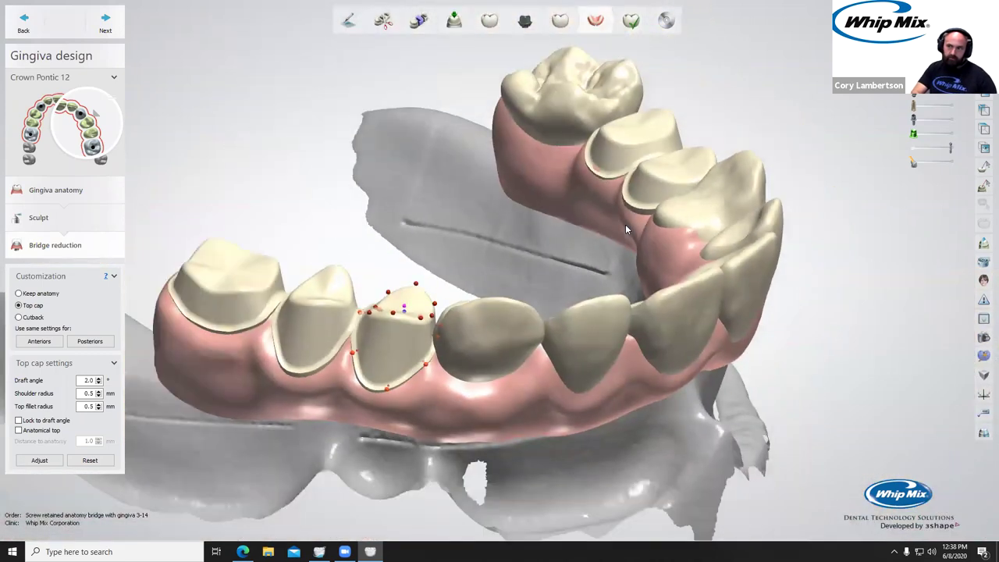
Set screw-retained crown 11 to Top cap and use the same settings for the anteriors.
{"action": "left_click", "coordinate": [504, 327]}
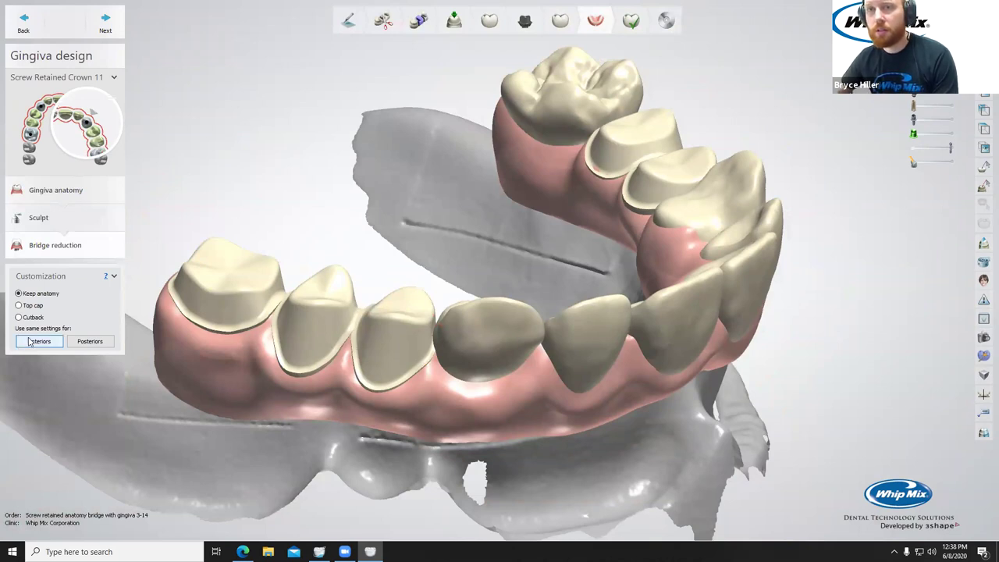
{"action": "left_click", "coordinate": [19, 305]}
{"action": "left_click", "coordinate": [35, 343]}
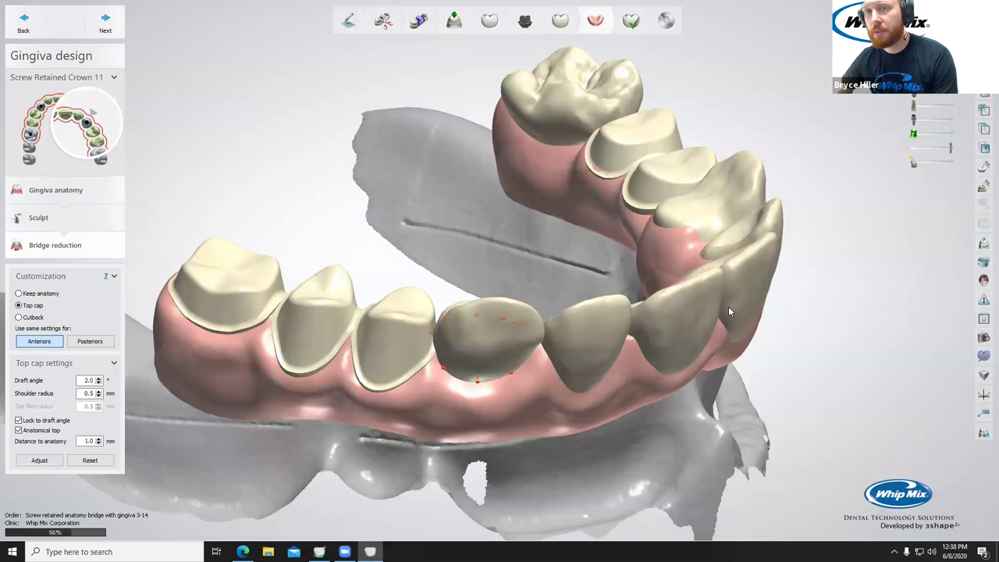
{"action": "right_click_drag", "start_coordinate": [716, 322], "coordinate": [507, 355]}
{"action": "right_click_drag", "start_coordinate": [489, 283], "coordinate": [481, 219]}
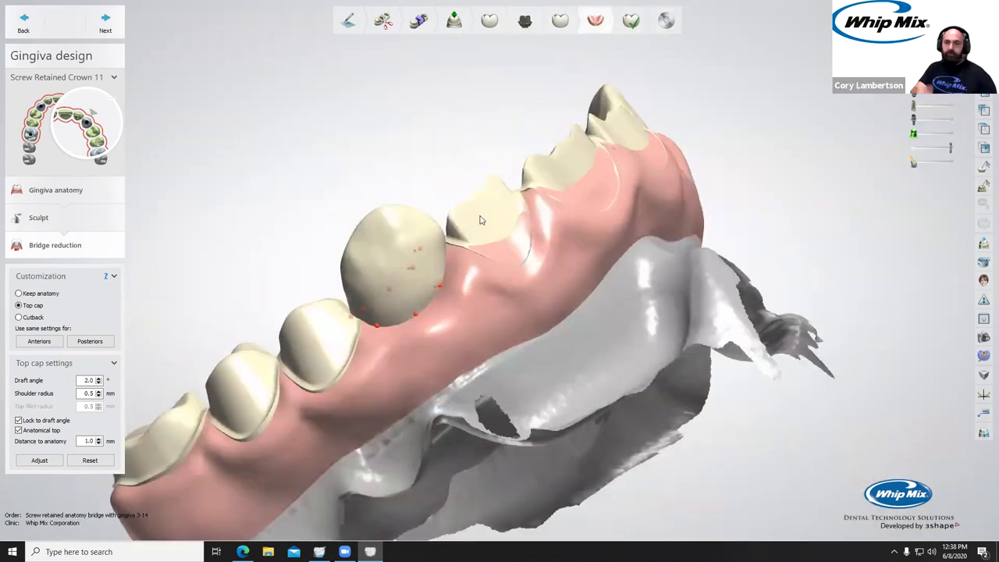
Select crown pontic 10, set its top cap's distance to anatomy to 0.5 mm and recalculate the cap.
{"action": "left_click", "coordinate": [482, 210]}
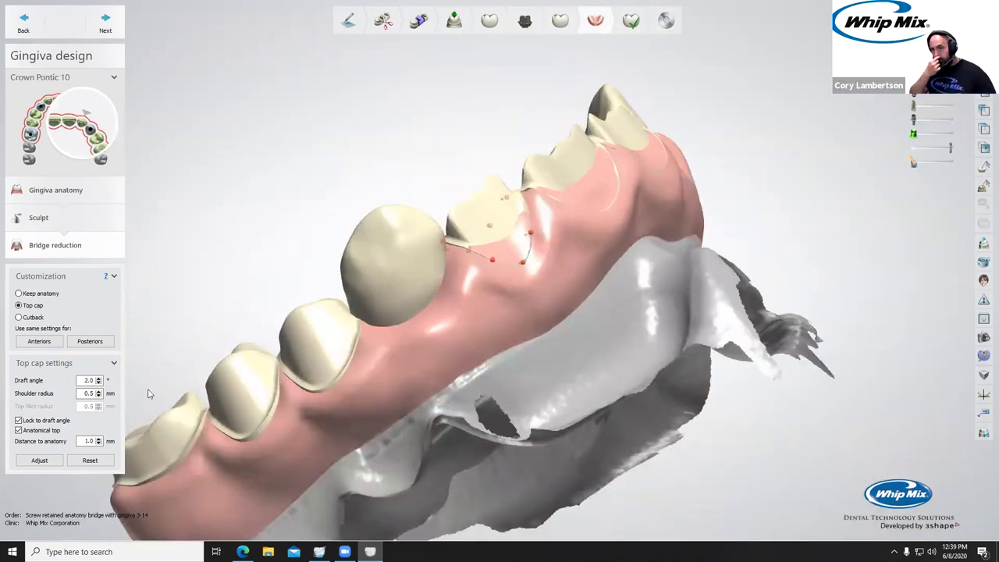
{"action": "left_click", "coordinate": [97, 443]}
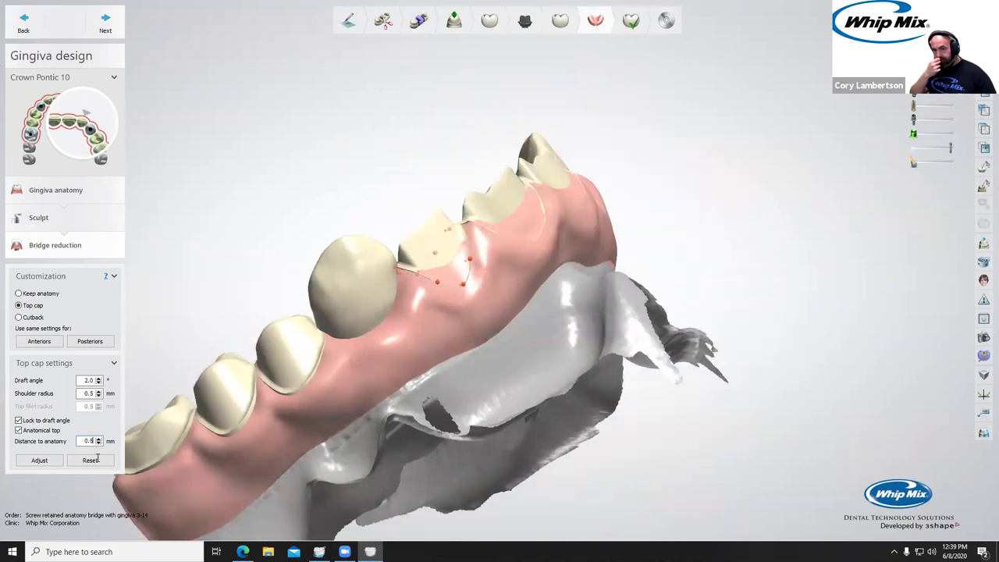
{"action": "left_click", "coordinate": [45, 462]}
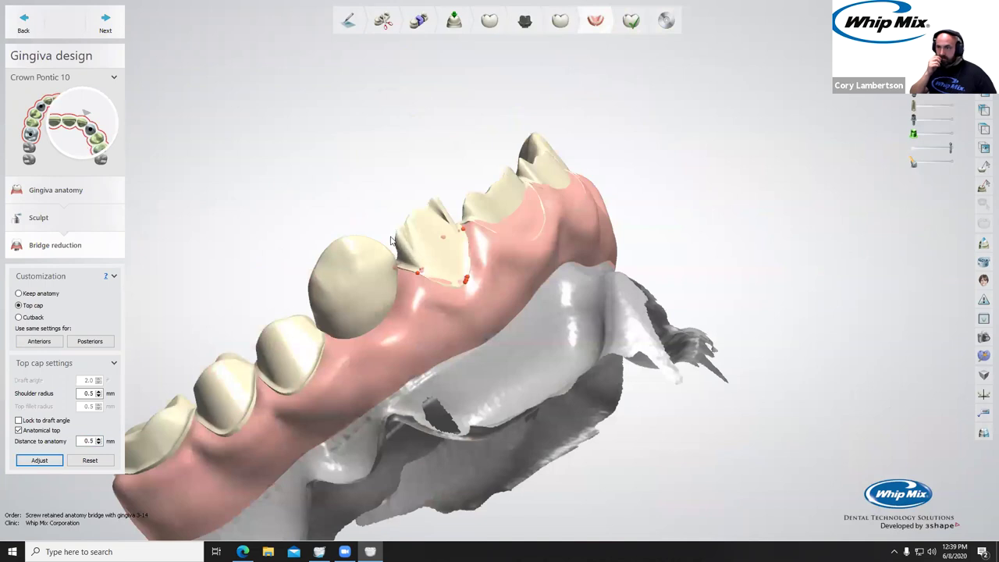
{"action": "right_click_drag", "start_coordinate": [424, 273], "coordinate": [169, 359]}
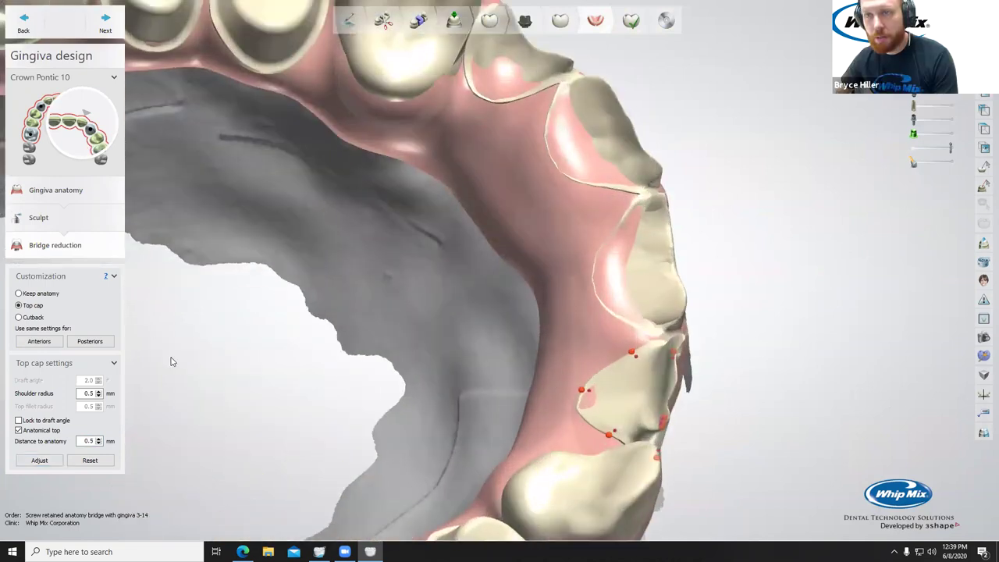
Try crown pontic 10 as a Cutback without uniform offset, applying 1.00 mm facial, 0.30 mm proximal and 0.60 mm occlusal offsets.
{"action": "left_click", "coordinate": [18, 318]}
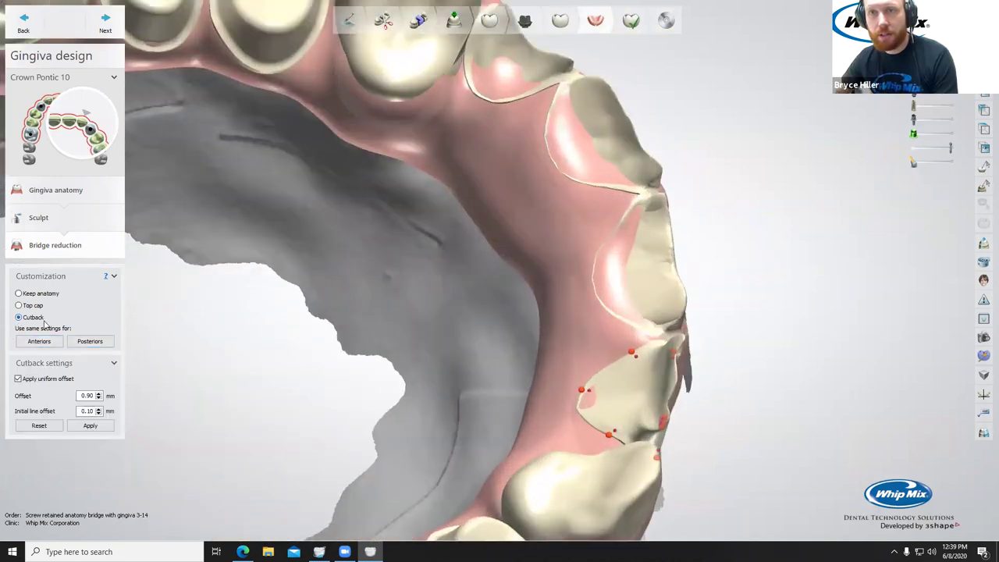
{"action": "right_click_drag", "start_coordinate": [448, 216], "coordinate": [491, 326]}
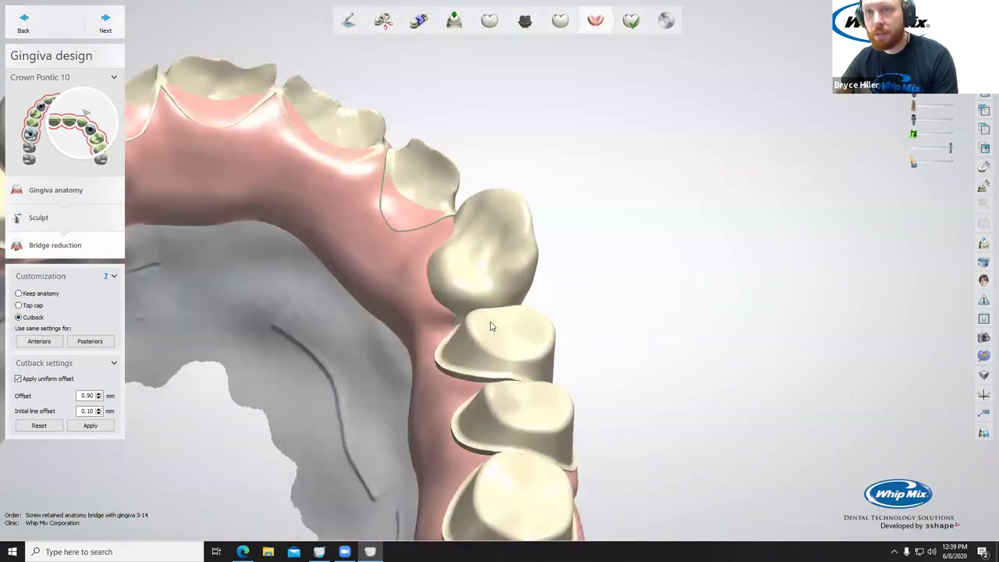
{"action": "left_click", "coordinate": [18, 379]}
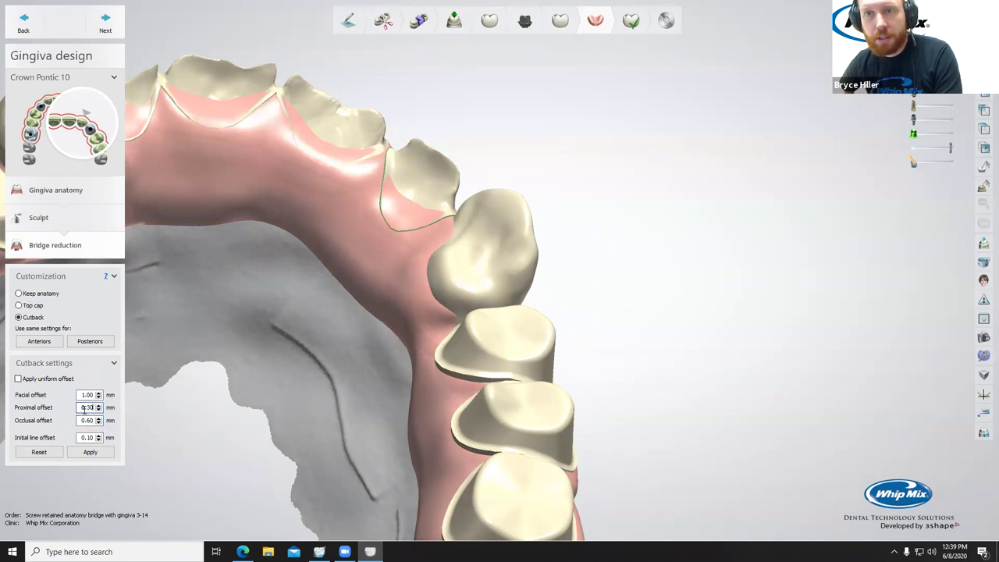
{"action": "left_click", "coordinate": [93, 453]}
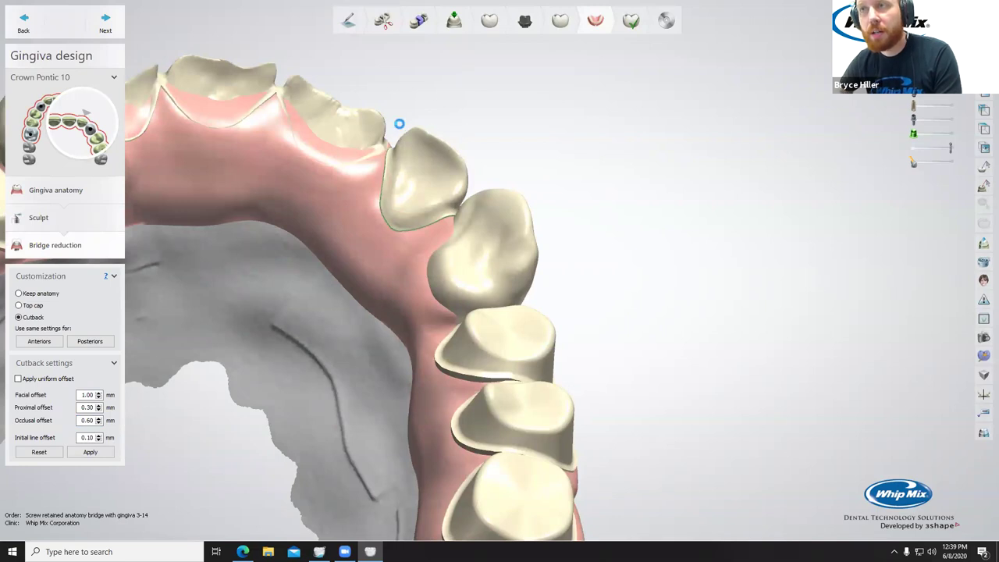
Reshape the green cutback line on crown pontic 10's outer side beside crown 11, and inspect the cutback from all around.
{"action": "right_click_drag", "start_coordinate": [395, 101], "coordinate": [435, 127]}
{"action": "mouse_move", "coordinate": [336, 178]}
{"action": "right_mouse_down"}
{"action": "mouse_move", "coordinate": [362, 183]}
{"action": "mouse_move", "coordinate": [337, 167]}
{"action": "right_mouse_up"}
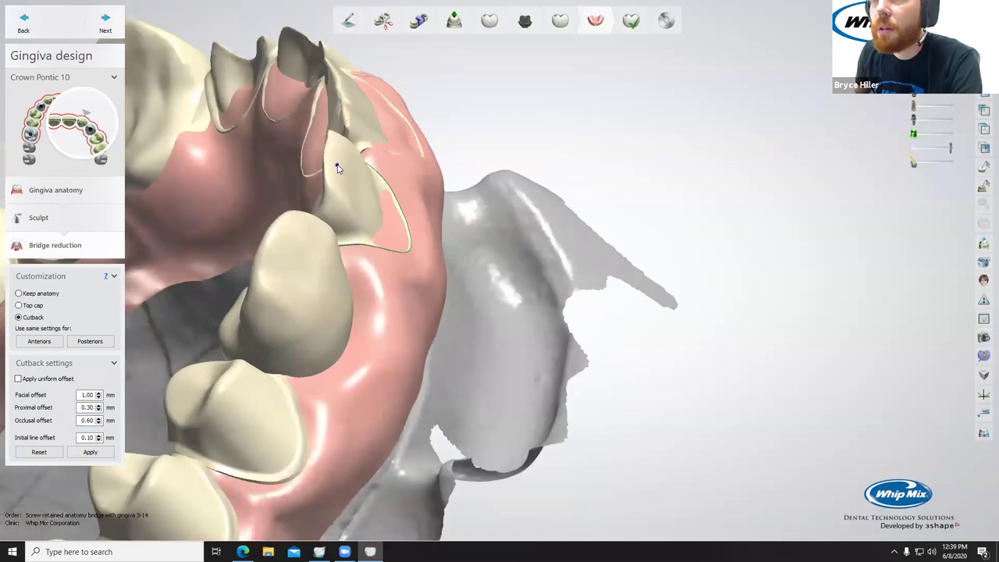
{"action": "right_click_drag", "start_coordinate": [353, 245], "coordinate": [317, 348]}
{"action": "scroll", "coordinate": [265, 370], "scroll_direction": "up", "scroll_amount": 3}
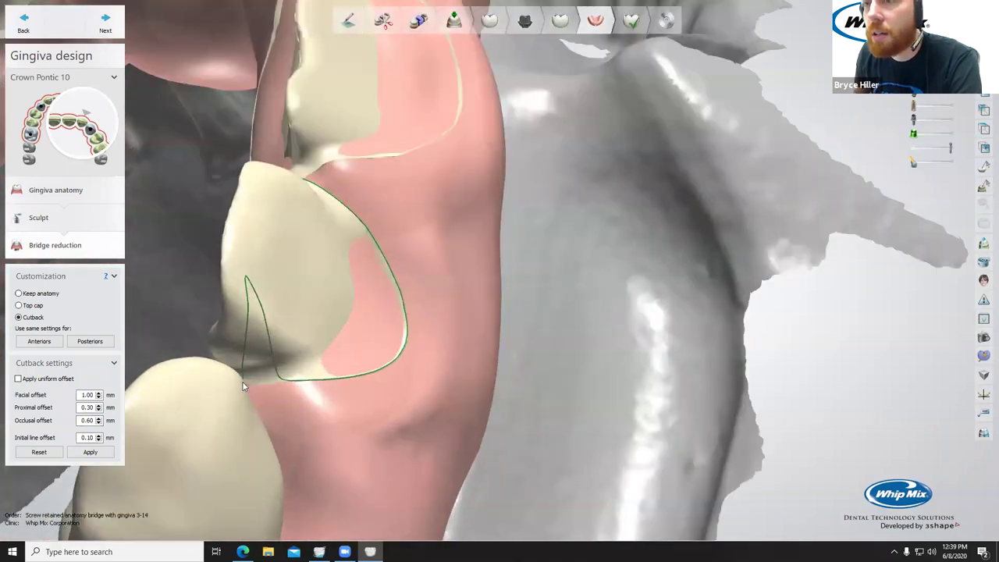
{"action": "left_click_drag", "start_coordinate": [272, 383], "coordinate": [283, 381]}
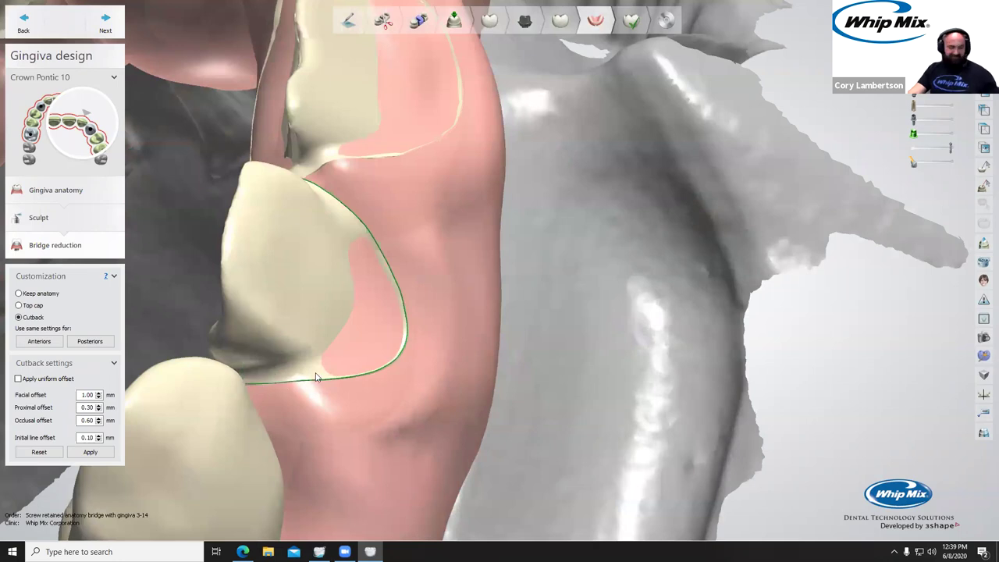
{"action": "scroll", "coordinate": [316, 374], "scroll_direction": "down", "scroll_amount": 3}
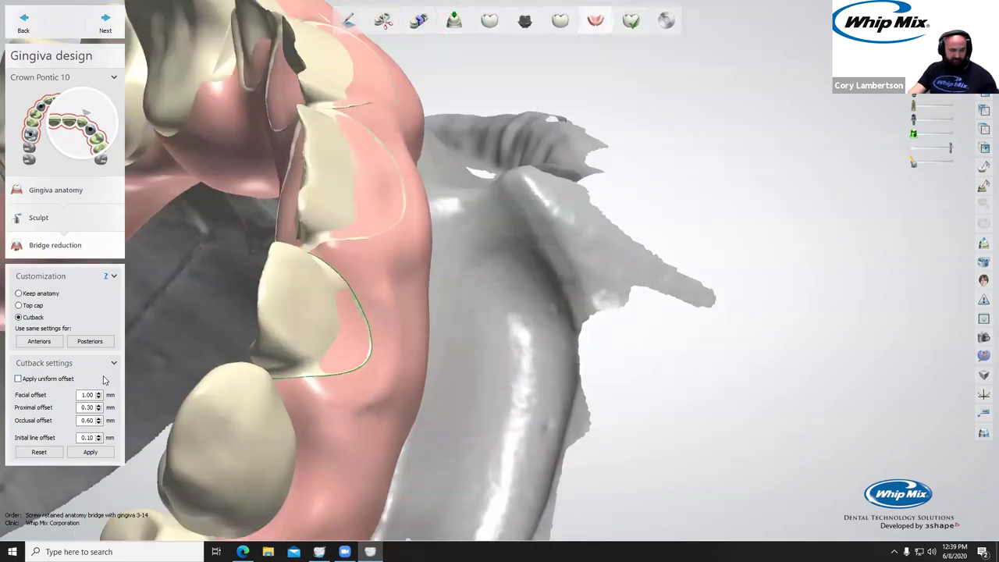
{"action": "right_click_drag", "start_coordinate": [272, 363], "coordinate": [362, 362]}
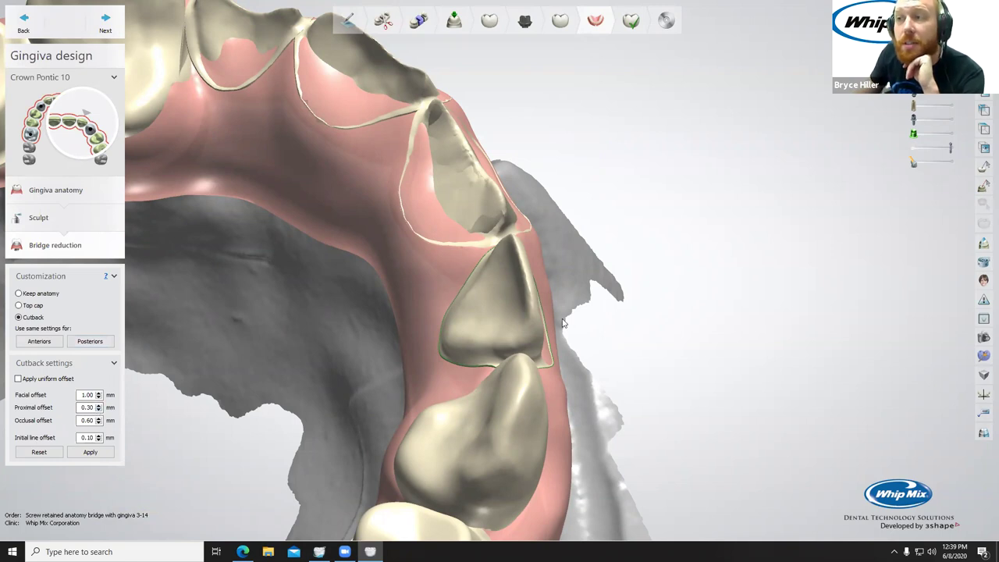
{"action": "right_click_drag", "start_coordinate": [562, 322], "coordinate": [499, 296]}
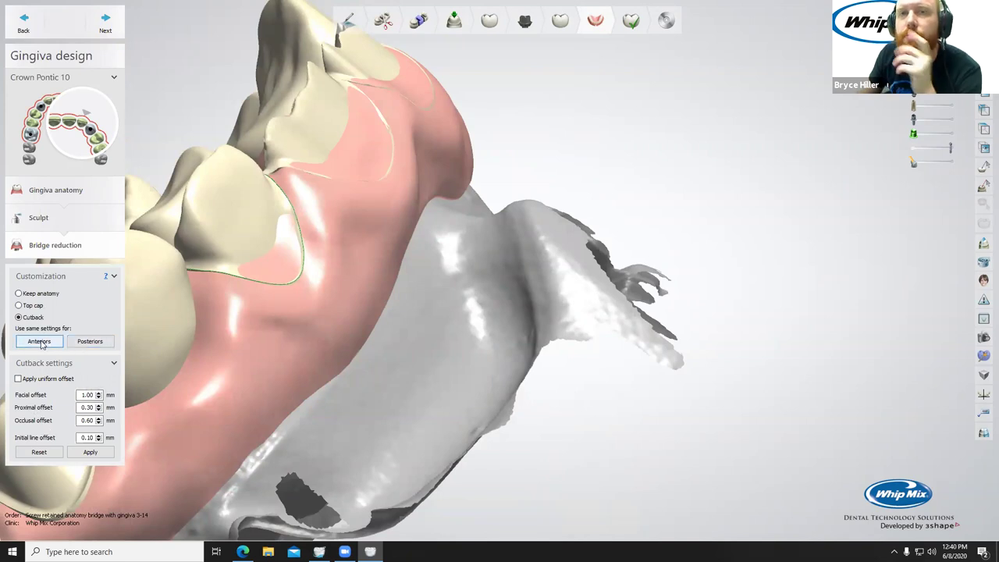
Return crown pontic 10 to Top cap, with the anatomical top off and the shape locked to the draft angle.
{"action": "left_click", "coordinate": [19, 305]}
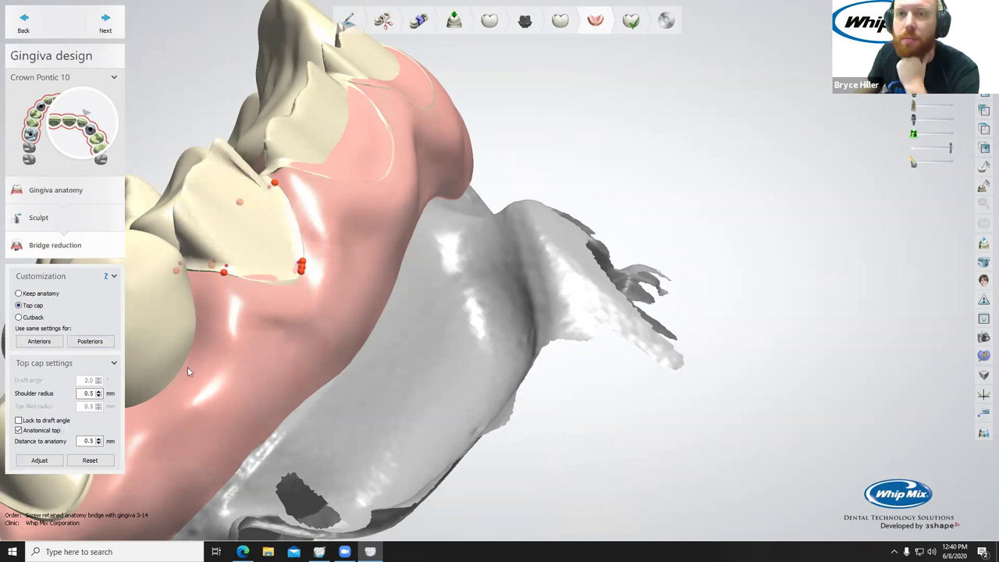
{"action": "left_click", "coordinate": [19, 430]}
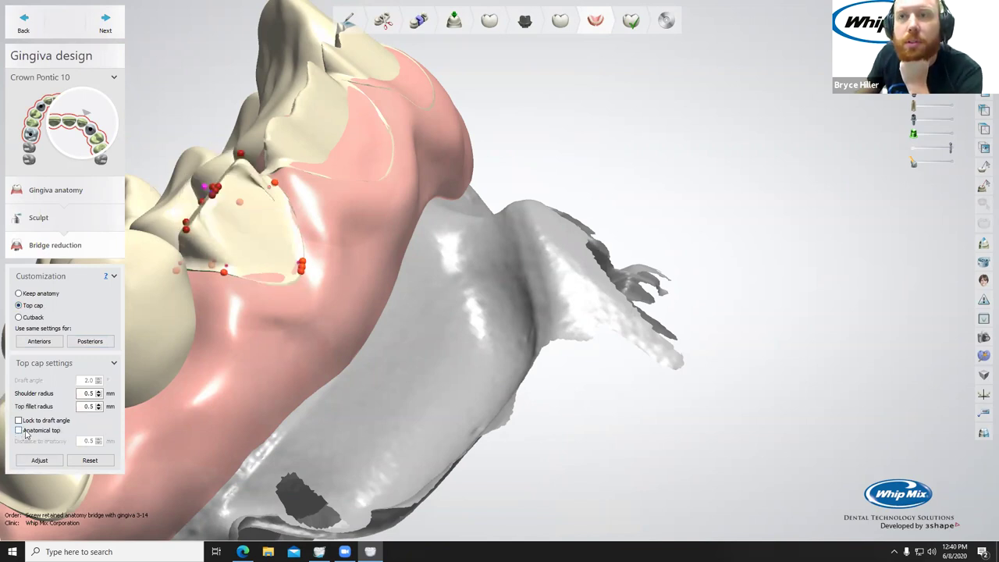
{"action": "right_click_drag", "start_coordinate": [226, 272], "coordinate": [288, 271]}
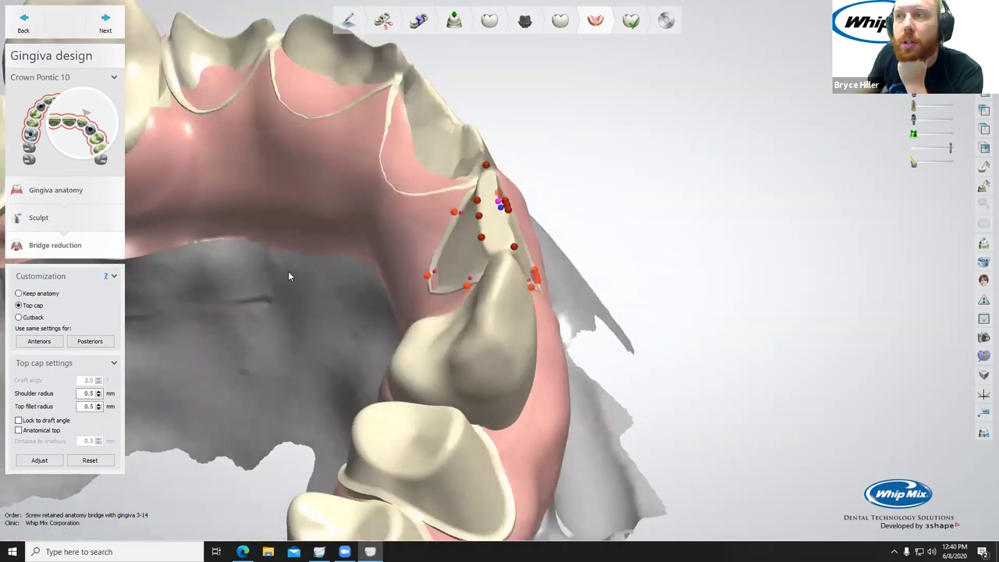
{"action": "right_click_drag", "start_coordinate": [455, 223], "coordinate": [176, 286]}
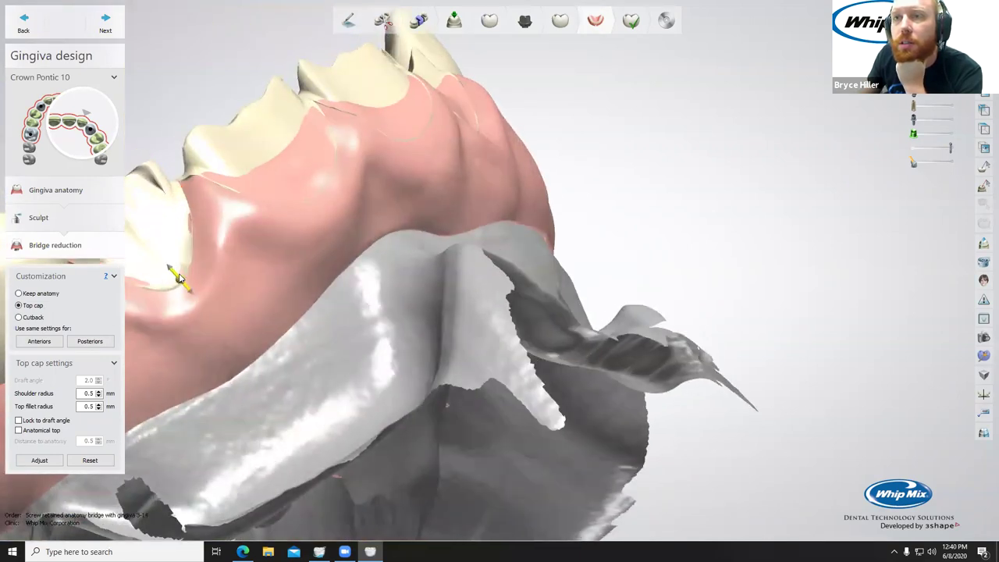
{"action": "right_click_drag", "start_coordinate": [176, 275], "coordinate": [244, 289]}
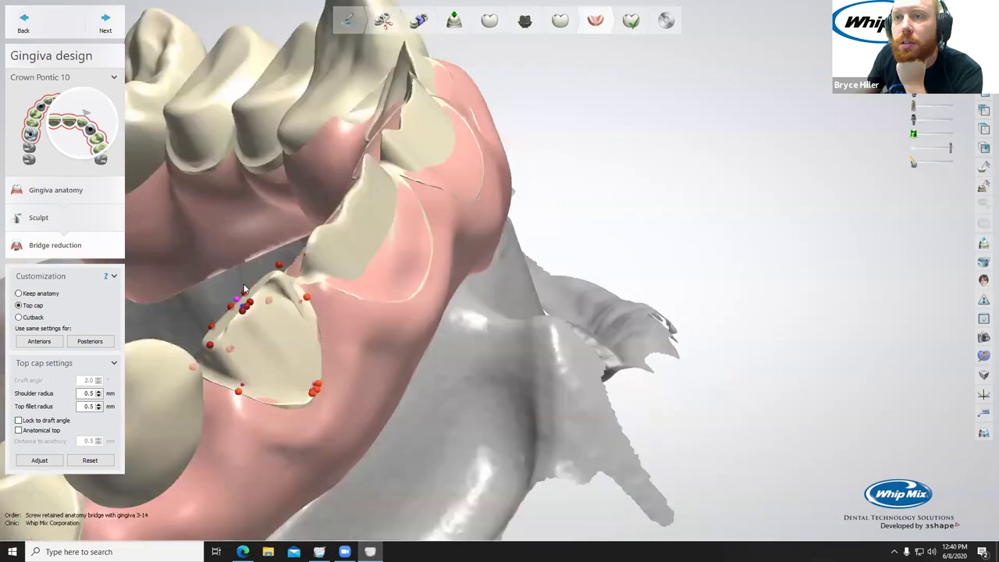
{"action": "left_click", "coordinate": [18, 422]}
Adjust the orange margin control points on the outer side of crown pontic 10's top cap.
{"action": "right_click_drag", "start_coordinate": [318, 353], "coordinate": [382, 339]}
{"action": "right_click_drag", "start_coordinate": [571, 338], "coordinate": [539, 332]}
{"action": "left_click_drag", "start_coordinate": [531, 328], "coordinate": [543, 315]}
{"action": "right_click_drag", "start_coordinate": [542, 361], "coordinate": [447, 398]}
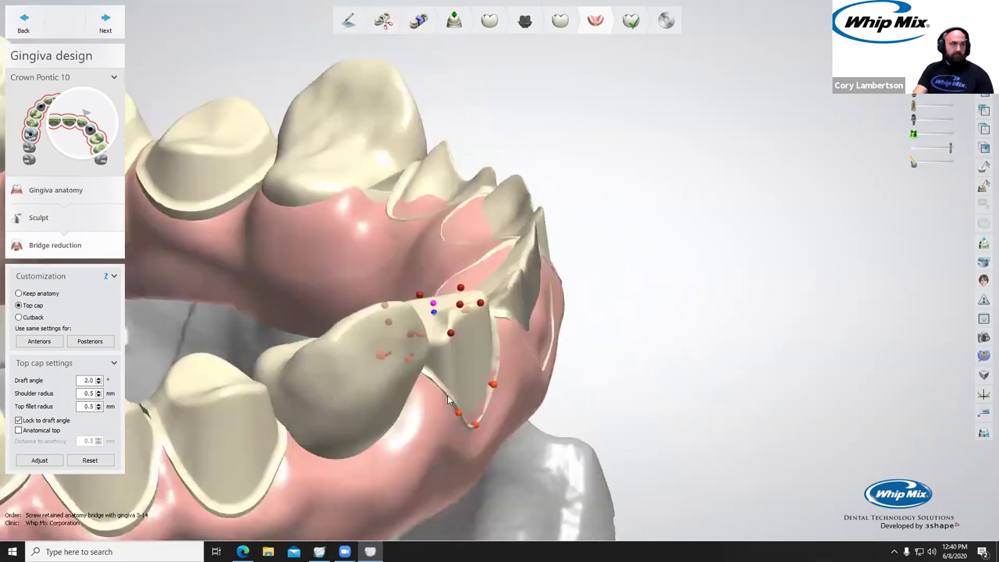
{"action": "left_click_drag", "start_coordinate": [458, 412], "coordinate": [457, 415]}
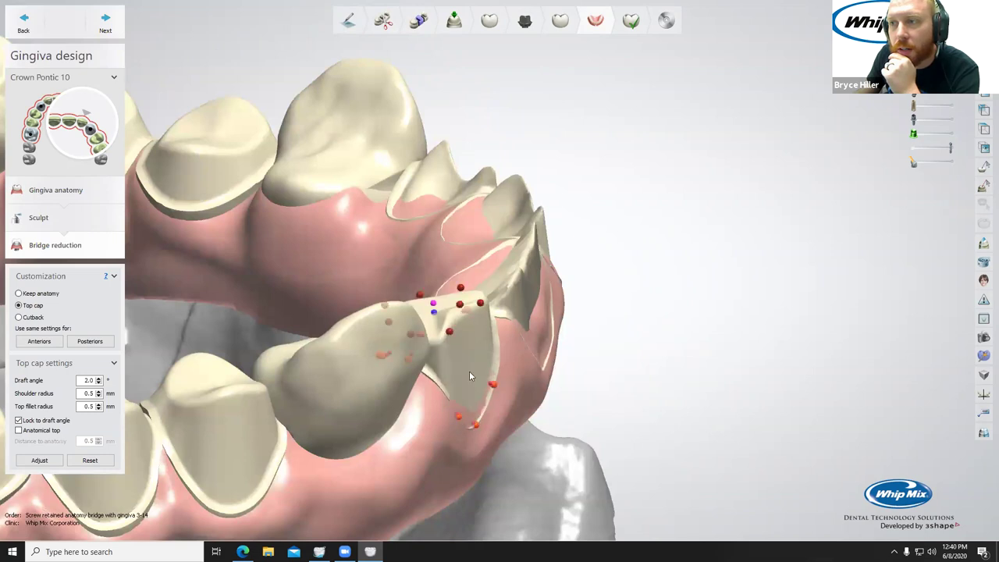
{"action": "right_click_drag", "start_coordinate": [469, 371], "coordinate": [475, 391]}
Reposition control points along the inner side of crown pontic 10's top cap to refine its shoulder.
{"action": "right_click_drag", "start_coordinate": [494, 468], "coordinate": [450, 345]}
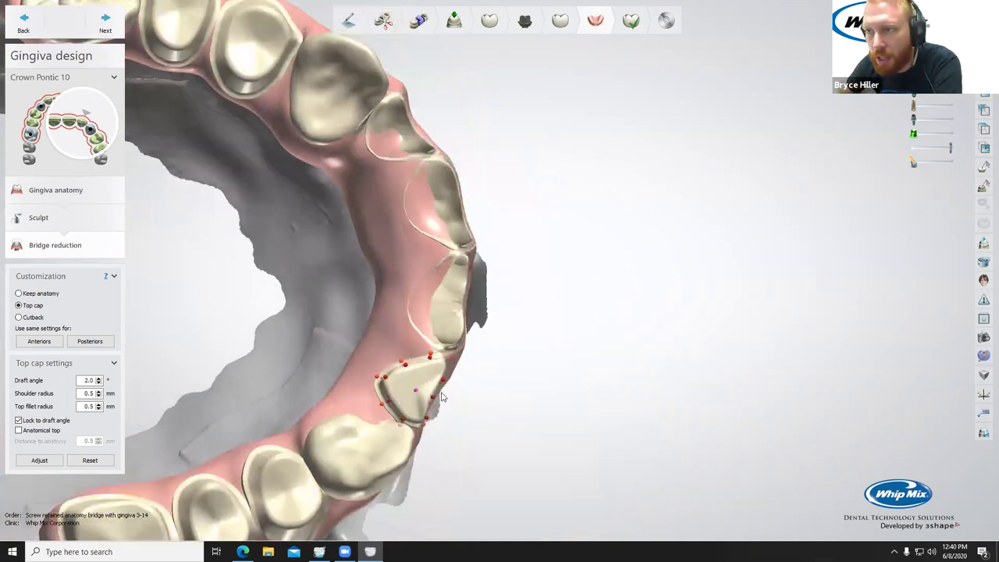
{"action": "scroll", "coordinate": [453, 368], "scroll_direction": "up", "scroll_amount": 3}
{"action": "left_click_drag", "start_coordinate": [312, 358], "coordinate": [320, 365]}
{"action": "right_click_drag", "start_coordinate": [322, 364], "coordinate": [422, 205]}
{"action": "left_click_drag", "start_coordinate": [422, 204], "coordinate": [438, 276]}
{"action": "left_click_drag", "start_coordinate": [392, 245], "coordinate": [389, 249]}
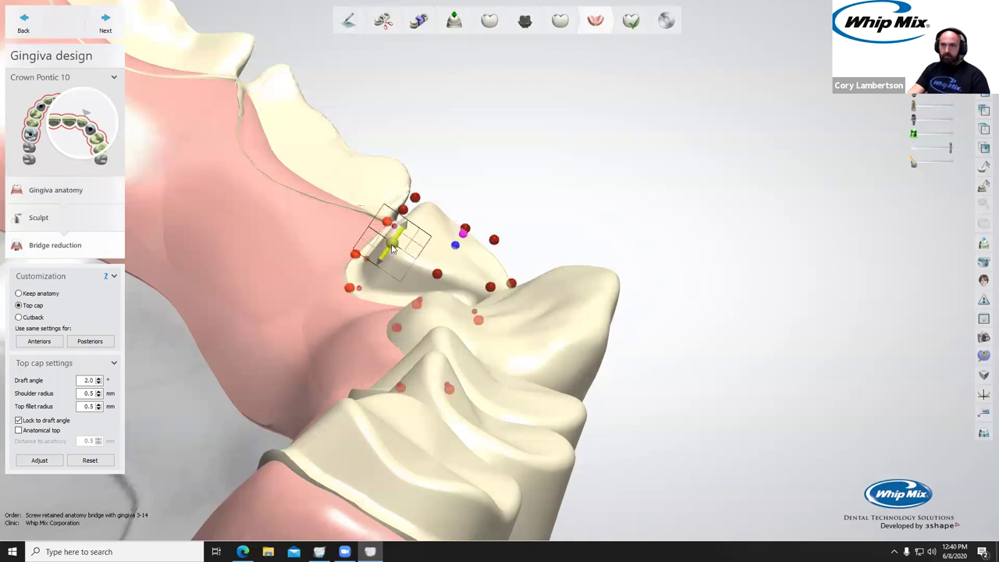
Pull the dark red upper control points along the outer edge of crown pontic 10's top cap outward.
{"action": "mouse_move", "coordinate": [500, 260]}
{"action": "right_mouse_down"}
{"action": "mouse_move", "coordinate": [465, 253]}
{"action": "mouse_move", "coordinate": [492, 250]}
{"action": "right_mouse_up"}
{"action": "left_click_drag", "start_coordinate": [518, 245], "coordinate": [529, 223]}
{"action": "right_click_drag", "start_coordinate": [537, 238], "coordinate": [318, 254]}
{"action": "left_click_drag", "start_coordinate": [310, 252], "coordinate": [302, 223]}
{"action": "right_click_drag", "start_coordinate": [273, 267], "coordinate": [396, 357]}
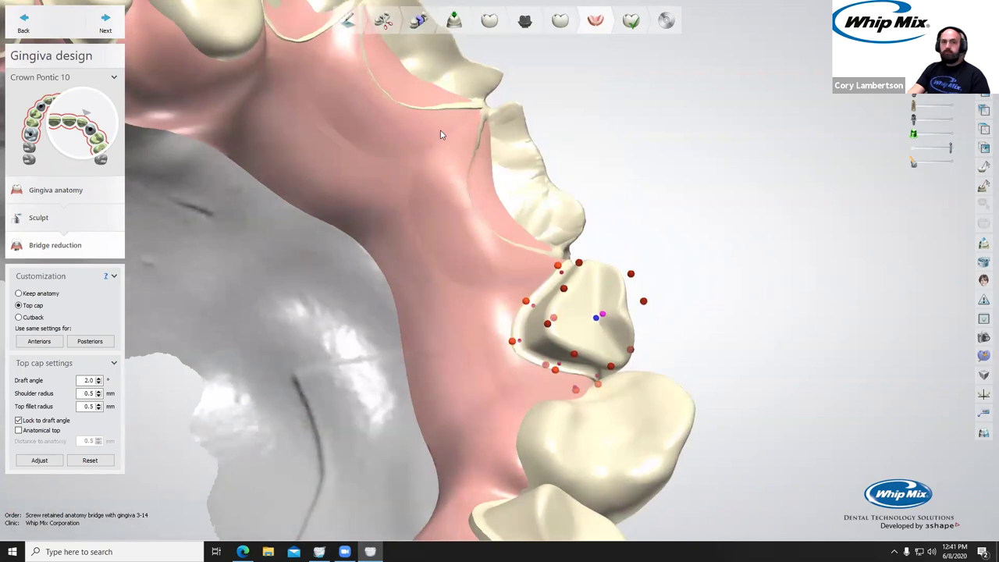
Adjust a control point on crown pontic 10's top cap and set the cap's draft angle to 0.5°.
{"action": "right_click_drag", "start_coordinate": [675, 331], "coordinate": [423, 286]}
{"action": "left_click_drag", "start_coordinate": [423, 275], "coordinate": [368, 245]}
{"action": "right_click_drag", "start_coordinate": [545, 214], "coordinate": [526, 263]}
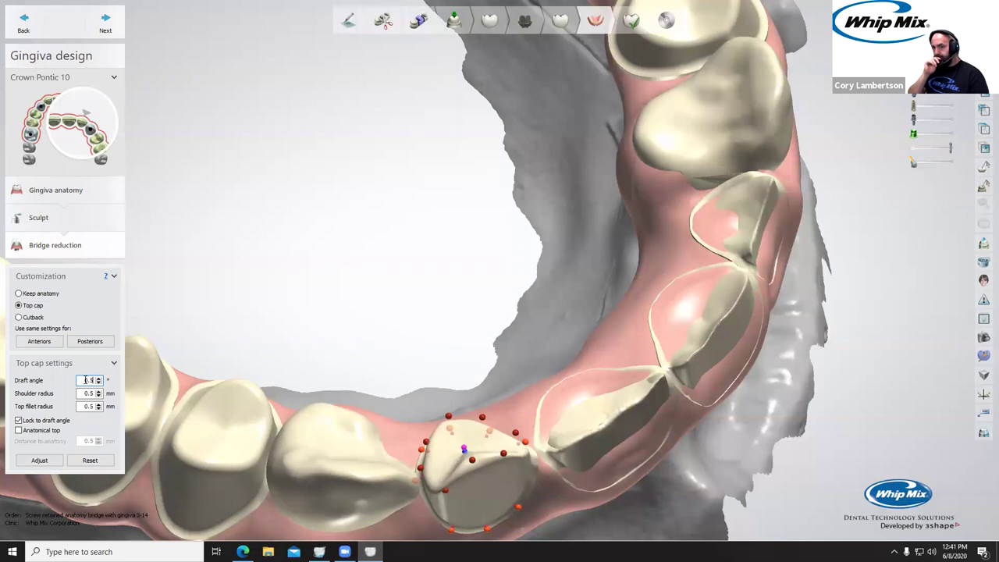
{"action": "scroll", "coordinate": [85, 380], "scroll_direction": "up", "scroll_amount": 4}
{"action": "scroll", "coordinate": [85, 380], "scroll_direction": "up", "scroll_amount": 2}
{"action": "scroll", "coordinate": [86, 380], "scroll_direction": "down", "scroll_amount": 3}
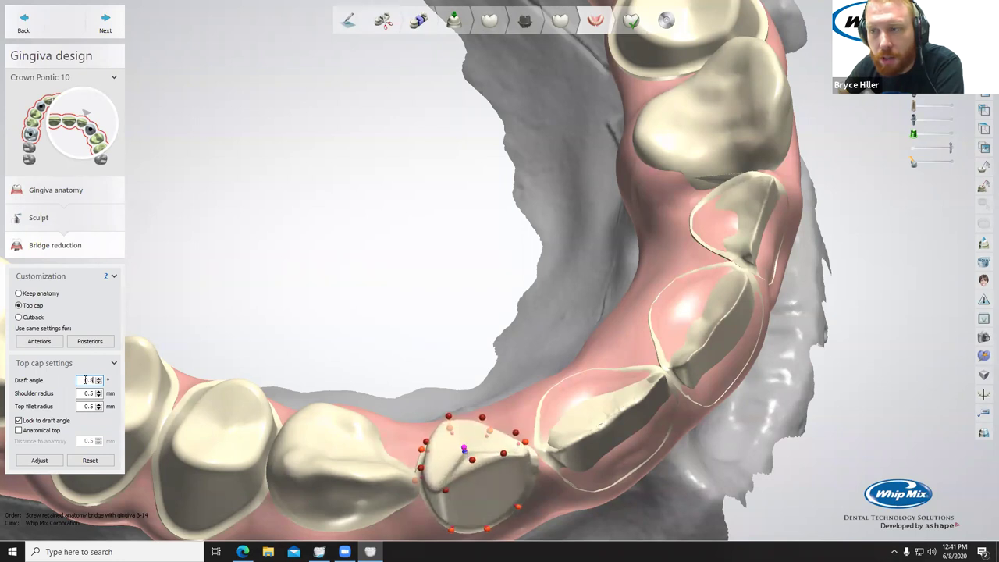
{"action": "right_click_drag", "start_coordinate": [497, 385], "coordinate": [398, 226]}
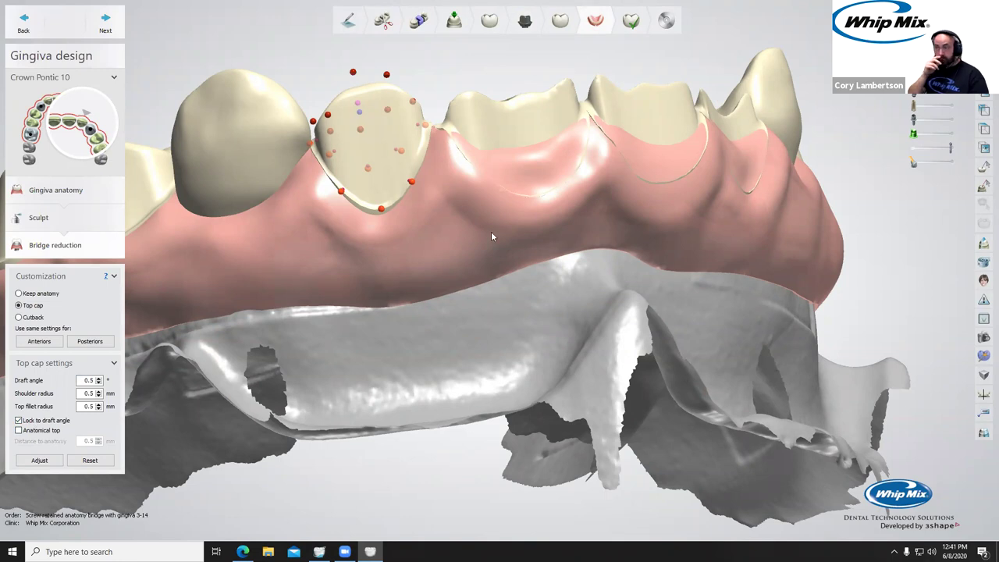
Raise the center point of crown pontic 10's top cap and reposition its inner-side upper control points.
{"action": "middle_click_drag", "start_coordinate": [493, 237], "coordinate": [493, 294]}
{"action": "right_click_drag", "start_coordinate": [367, 214], "coordinate": [493, 230]}
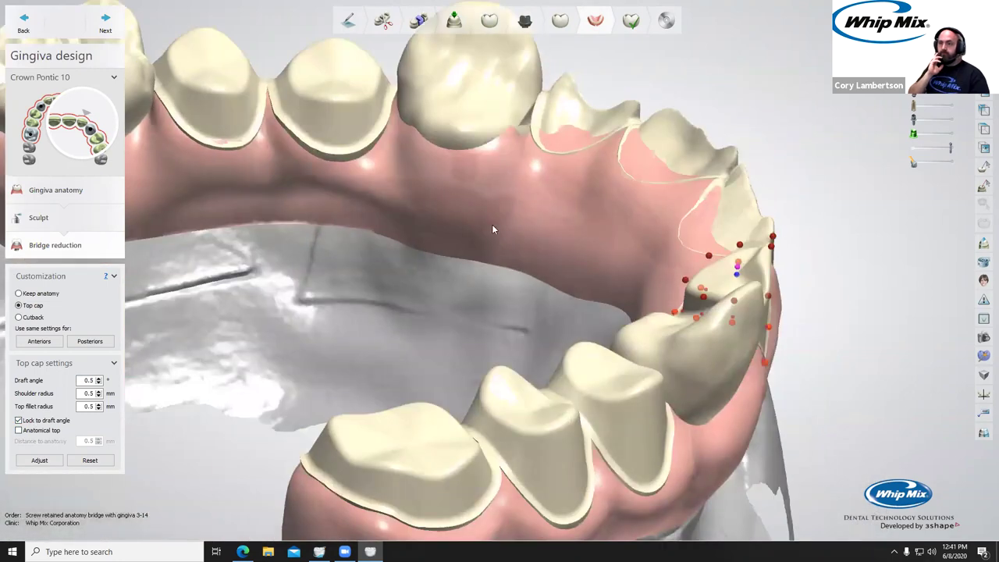
{"action": "left_click_drag", "start_coordinate": [737, 263], "coordinate": [737, 249]}
{"action": "left_click_drag", "start_coordinate": [687, 278], "coordinate": [732, 296]}
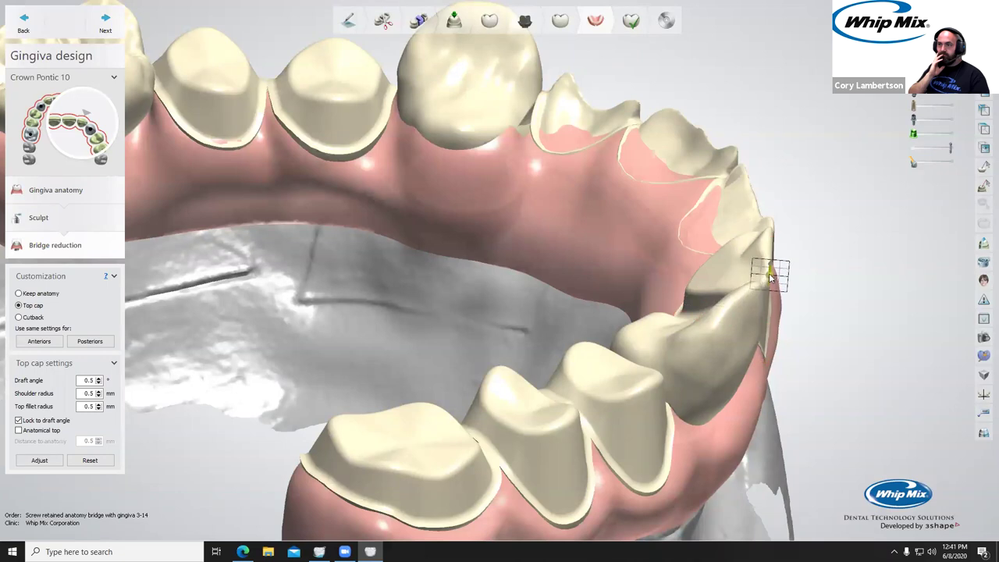
{"action": "right_click_drag", "start_coordinate": [753, 270], "coordinate": [720, 188]}
{"action": "mouse_move", "coordinate": [640, 184]}
{"action": "left_mouse_down"}
{"action": "mouse_move", "coordinate": [633, 202]}
{"action": "mouse_move", "coordinate": [632, 170]}
{"action": "left_mouse_up"}
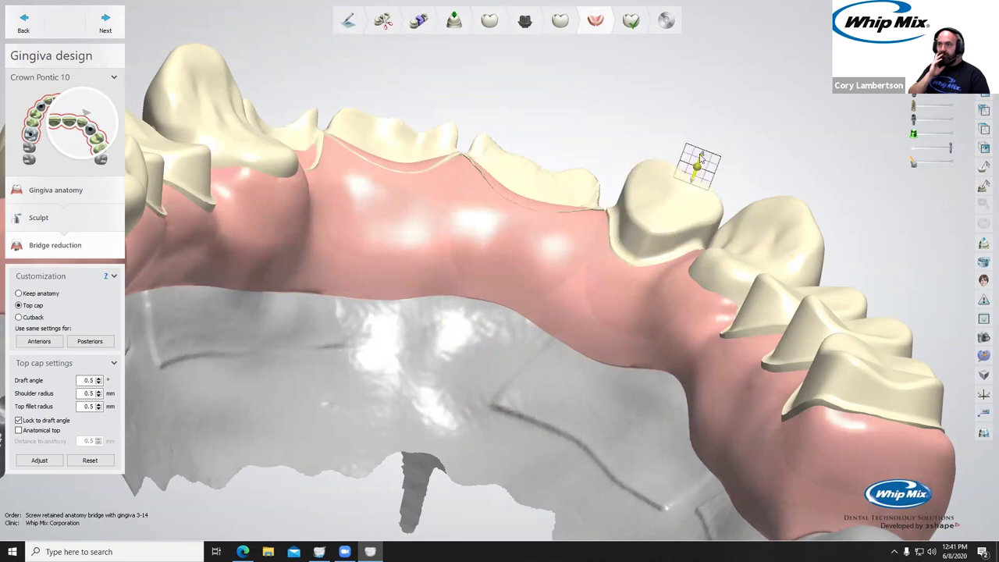
Fine-tune the side and upper-edge control points of crown pontic 10's top cap from the outer side.
{"action": "right_click_drag", "start_coordinate": [703, 163], "coordinate": [508, 166]}
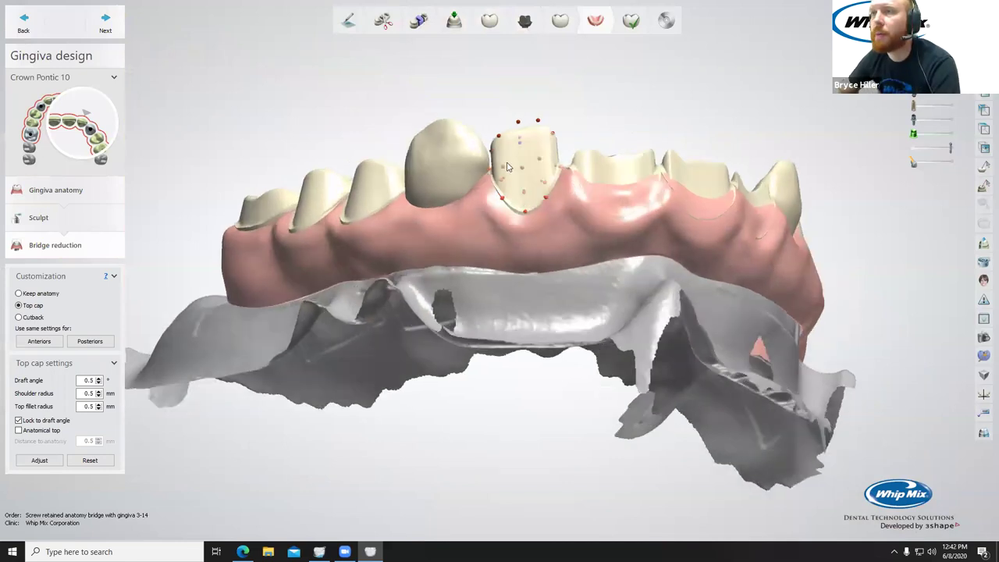
{"action": "scroll", "coordinate": [515, 195], "scroll_direction": "up", "scroll_amount": 3}
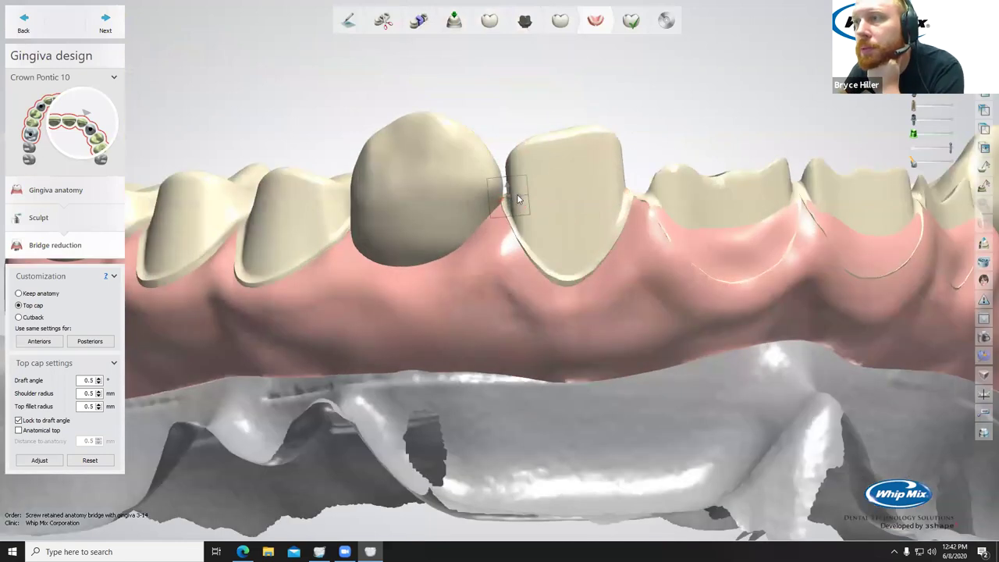
{"action": "left_click_drag", "start_coordinate": [620, 190], "coordinate": [611, 193]}
{"action": "left_click_drag", "start_coordinate": [523, 153], "coordinate": [520, 135]}
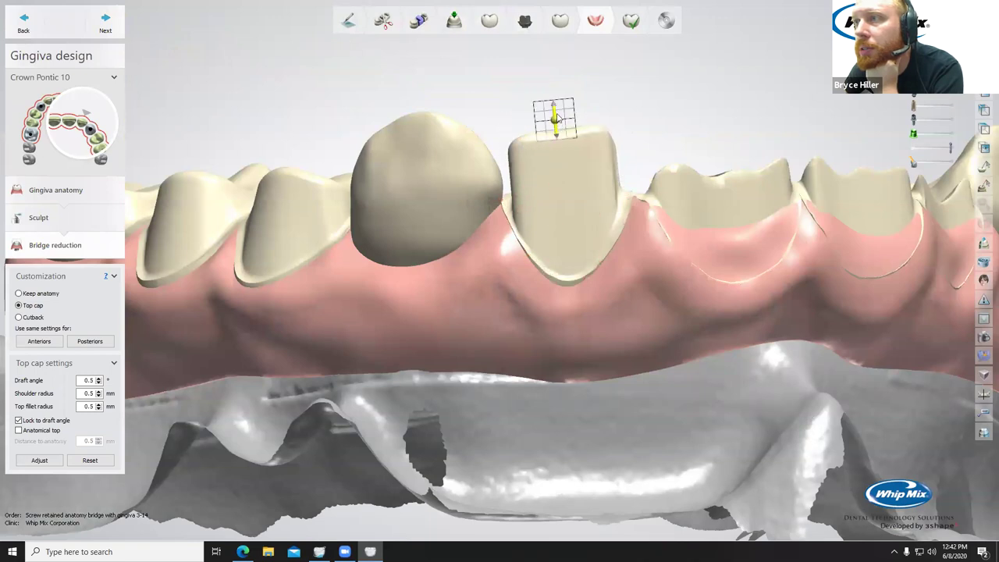
{"action": "left_click_drag", "start_coordinate": [590, 118], "coordinate": [592, 131]}
Select crown pontic 9, turn off its anatomical top, and raise its top cap to about the height of crown pontic 10.
{"action": "right_click_drag", "start_coordinate": [652, 237], "coordinate": [488, 209]}
{"action": "left_click", "coordinate": [488, 210]}
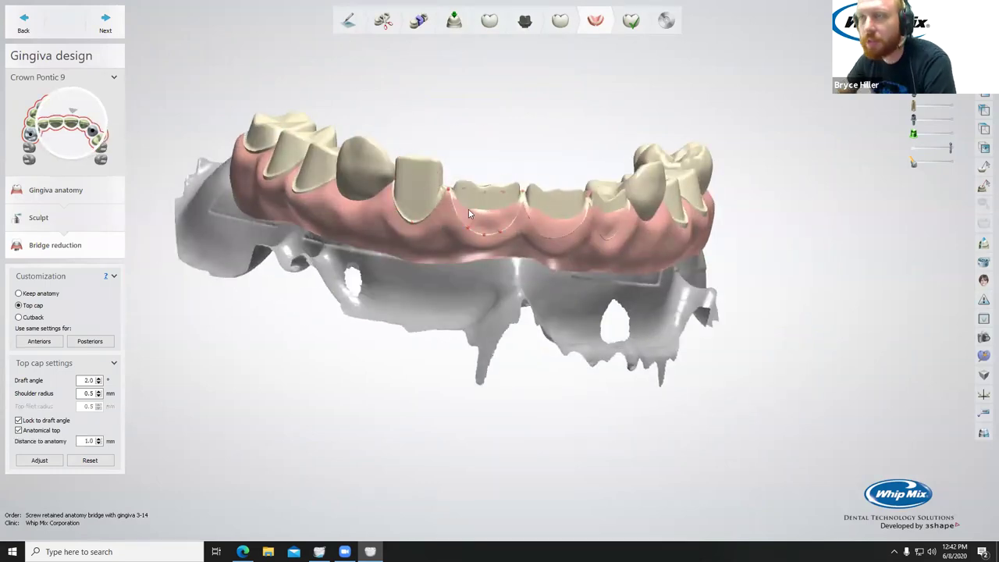
{"action": "scroll", "coordinate": [414, 204], "scroll_direction": "up", "scroll_amount": 4}
{"action": "mouse_move", "coordinate": [413, 205]}
{"action": "right_mouse_down"}
{"action": "mouse_move", "coordinate": [320, 200]}
{"action": "mouse_move", "coordinate": [425, 206]}
{"action": "right_mouse_up"}
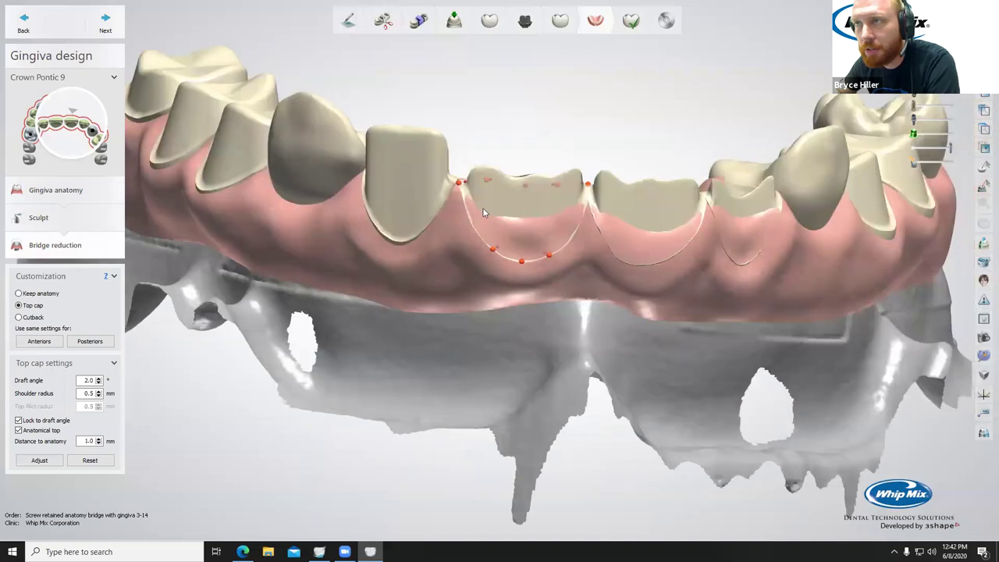
{"action": "left_click", "coordinate": [18, 430]}
{"action": "right_click_drag", "start_coordinate": [522, 209], "coordinate": [319, 321]}
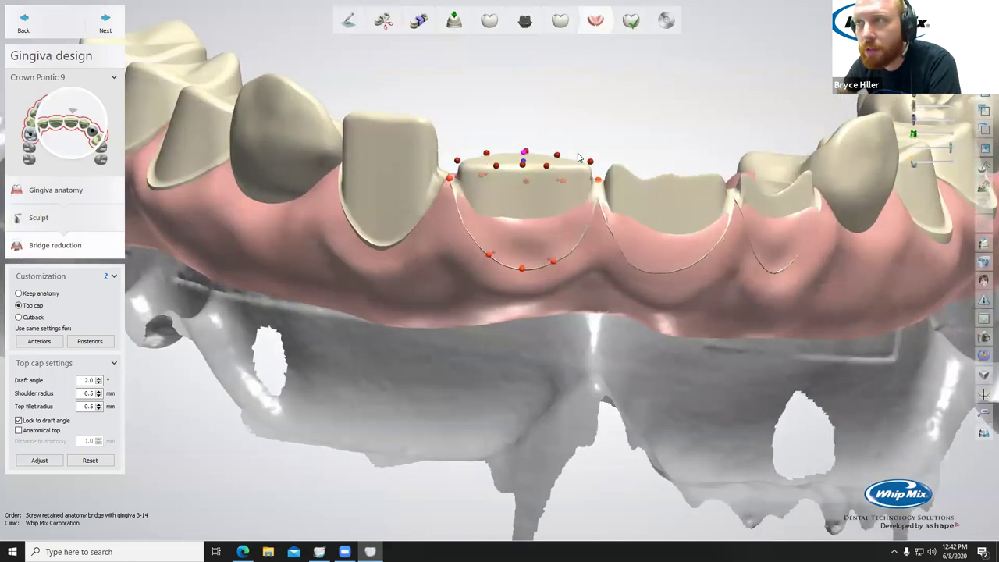
{"action": "left_click_drag", "start_coordinate": [522, 154], "coordinate": [523, 106]}
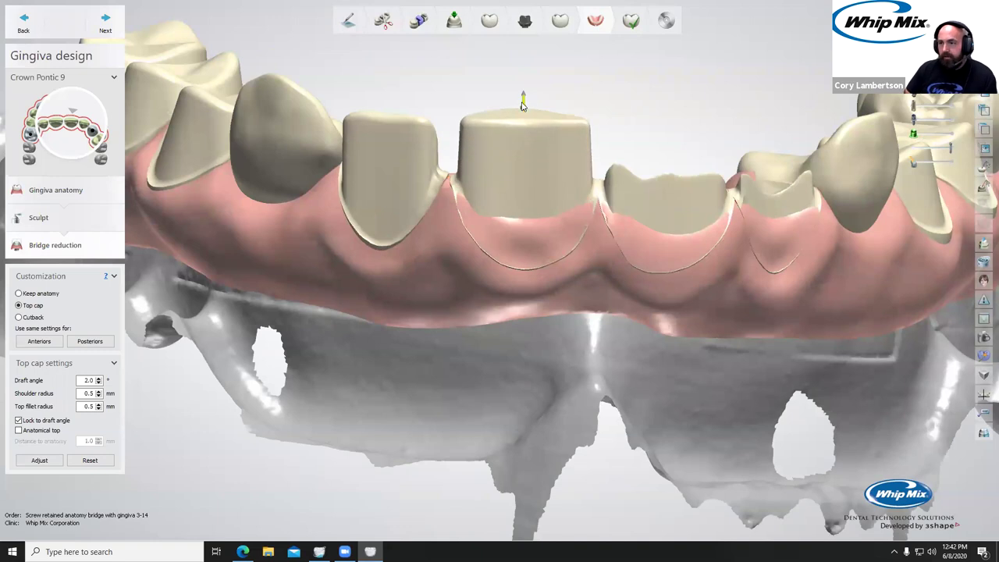
Reposition the dark red upper control points on the inner side of crown pontic 9's top cap to slope it.
{"action": "right_click_drag", "start_coordinate": [572, 133], "coordinate": [350, 141]}
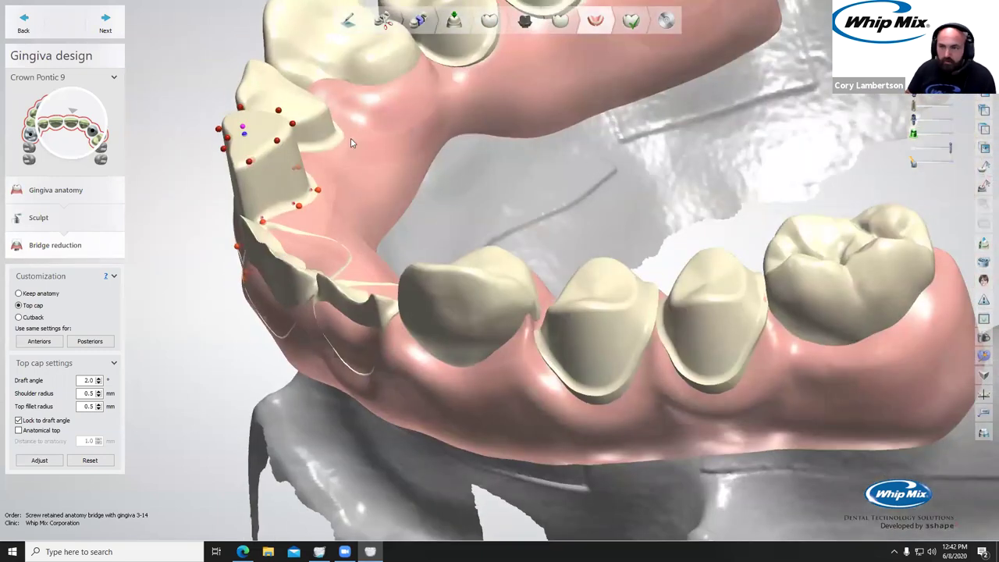
{"action": "left_click_drag", "start_coordinate": [293, 129], "coordinate": [250, 166]}
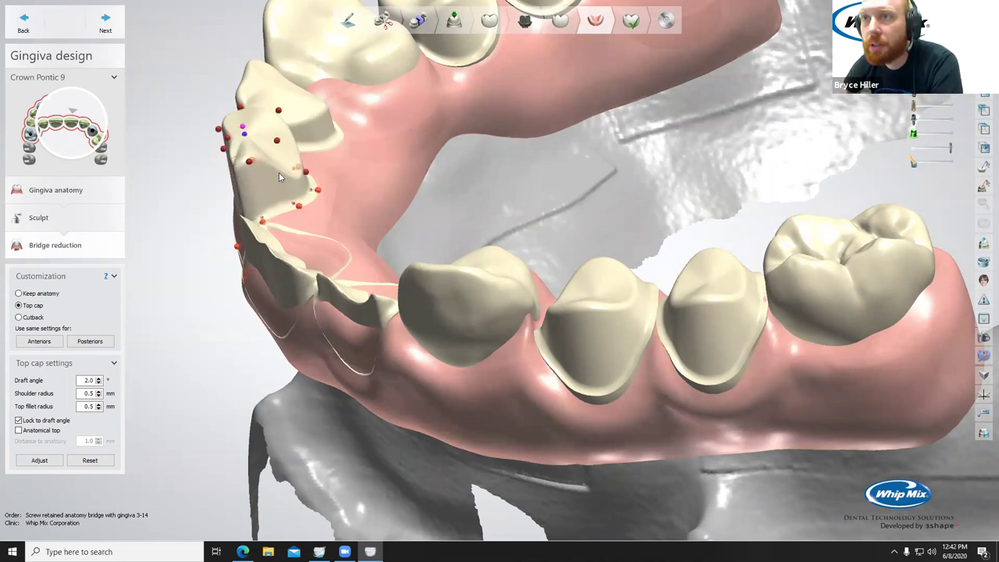
{"action": "right_click_drag", "start_coordinate": [278, 172], "coordinate": [274, 144]}
{"action": "left_click_drag", "start_coordinate": [288, 136], "coordinate": [300, 149]}
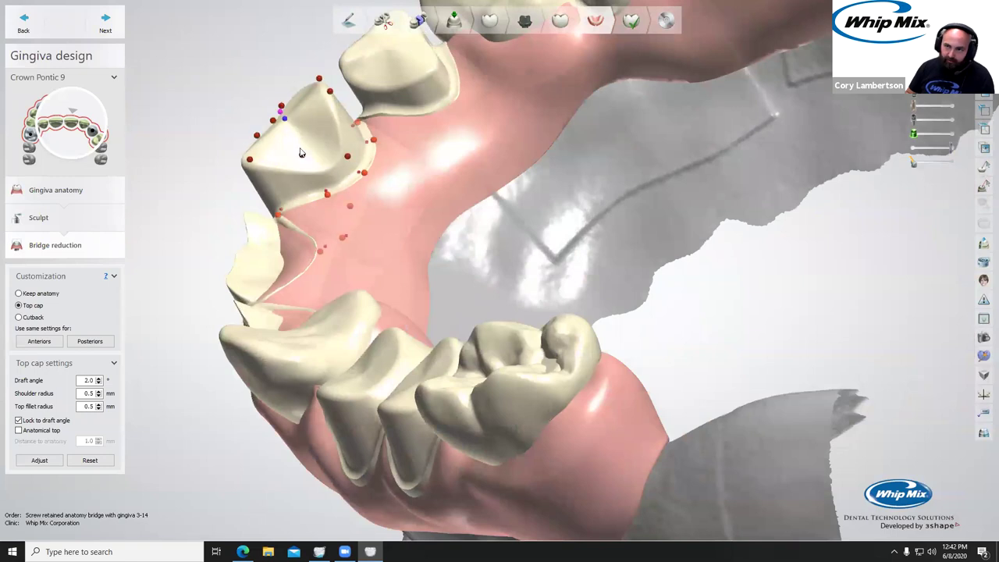
{"action": "left_click_drag", "start_coordinate": [328, 94], "coordinate": [347, 114]}
Lower the upper-edge control points of crown pontic 9's top cap on the side facing crown pontic 8.
{"action": "right_click_drag", "start_coordinate": [322, 148], "coordinate": [455, 114]}
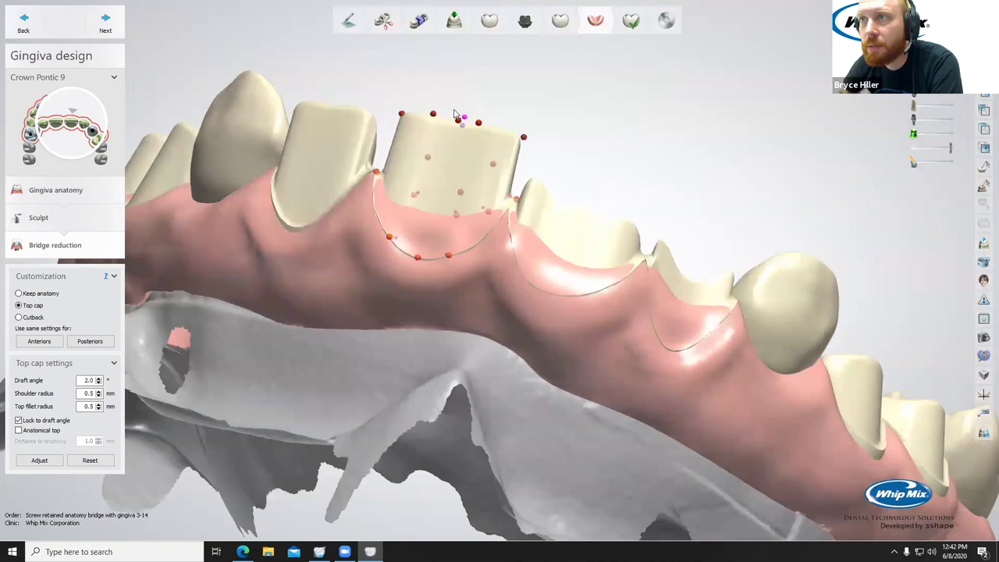
{"action": "left_click_drag", "start_coordinate": [523, 137], "coordinate": [520, 152]}
{"action": "right_click_drag", "start_coordinate": [464, 167], "coordinate": [500, 173]}
{"action": "left_click_drag", "start_coordinate": [485, 139], "coordinate": [485, 155]}
Raise the orange margin points on crown pontic 9's outer side and shift the cap's center point slightly inward.
{"action": "right_click_drag", "start_coordinate": [486, 156], "coordinate": [363, 237]}
{"action": "scroll", "coordinate": [385, 239], "scroll_direction": "up", "scroll_amount": 4}
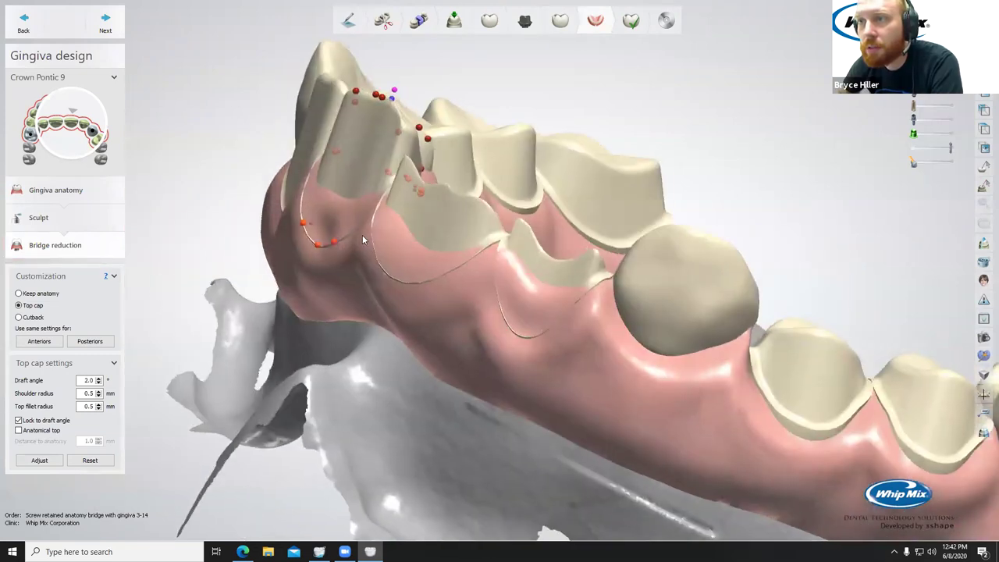
{"action": "left_click_drag", "start_coordinate": [316, 242], "coordinate": [303, 214]}
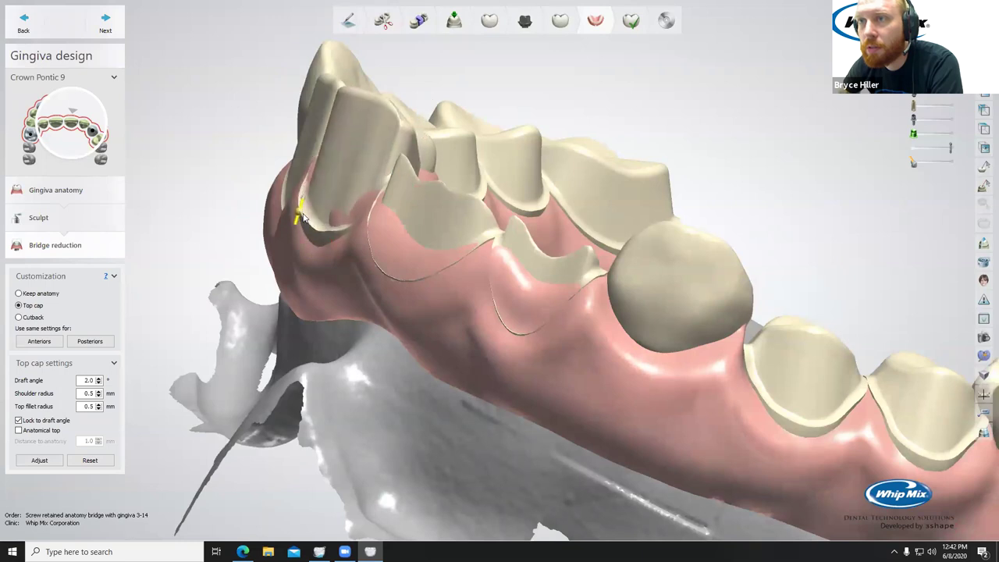
{"action": "right_click_drag", "start_coordinate": [416, 252], "coordinate": [499, 268]}
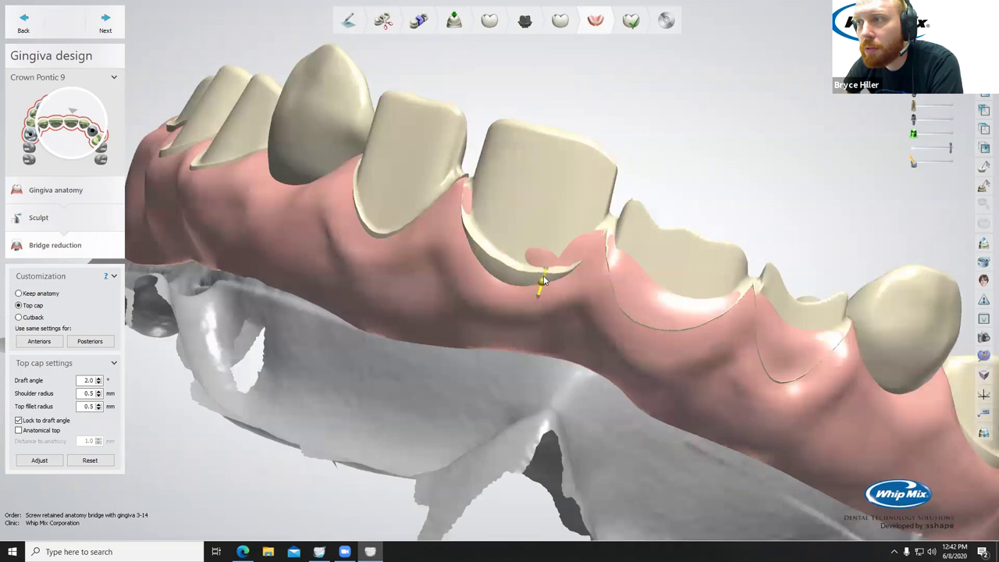
{"action": "left_click_drag", "start_coordinate": [545, 281], "coordinate": [547, 274]}
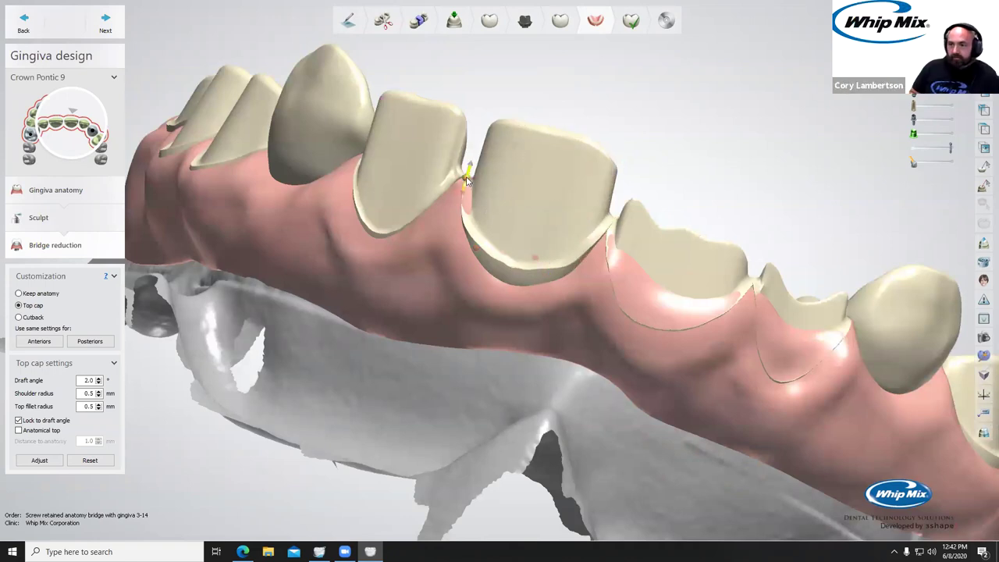
{"action": "right_click_drag", "start_coordinate": [466, 178], "coordinate": [431, 228]}
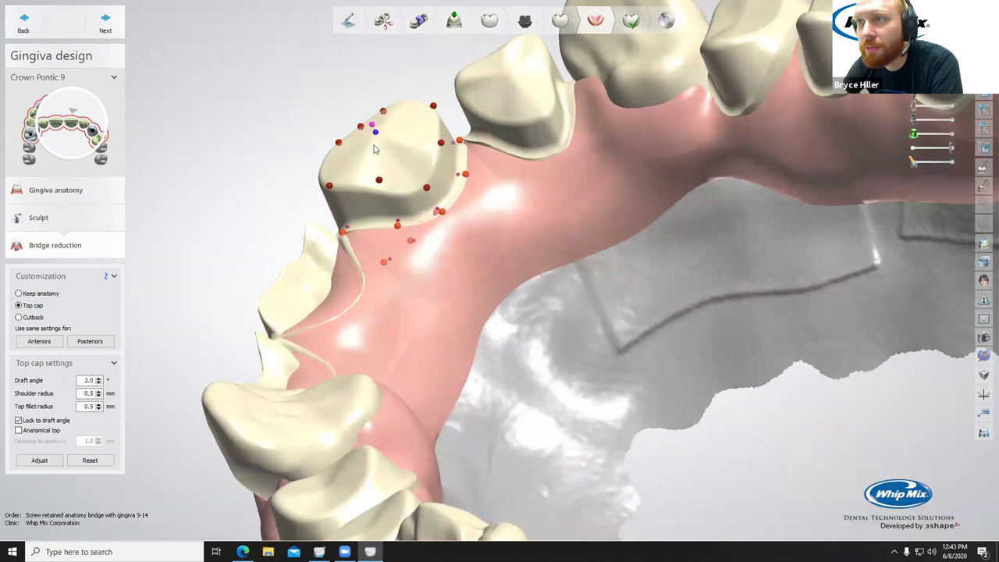
{"action": "left_click_drag", "start_coordinate": [376, 134], "coordinate": [380, 138]}
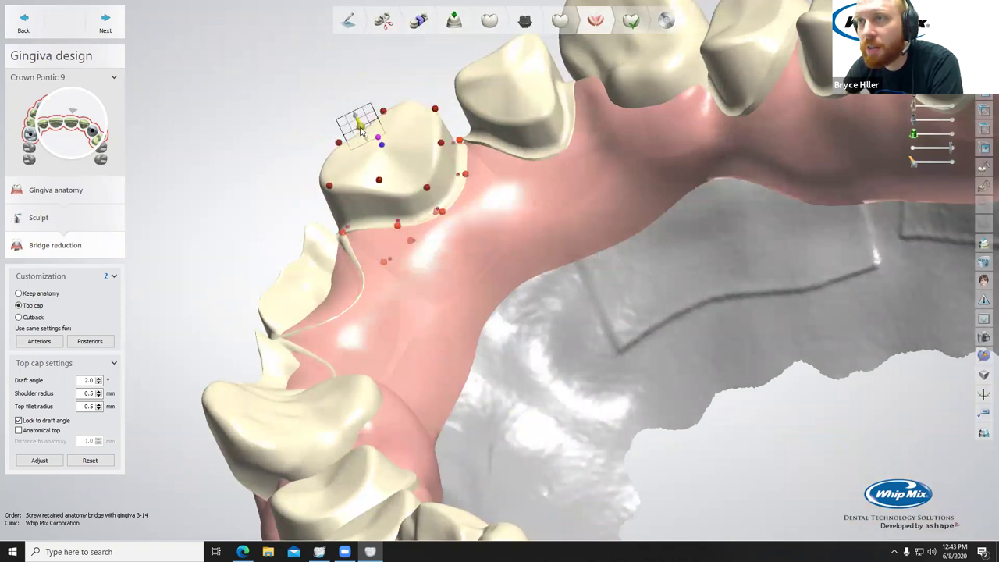
Select crown pontic 8 and turn off its anatomical top.
{"action": "right_click_drag", "start_coordinate": [379, 167], "coordinate": [479, 174]}
{"action": "scroll", "coordinate": [478, 174], "scroll_direction": "up", "scroll_amount": 5}
{"action": "right_click_drag", "start_coordinate": [762, 178], "coordinate": [497, 320]}
{"action": "left_click", "coordinate": [504, 293]}
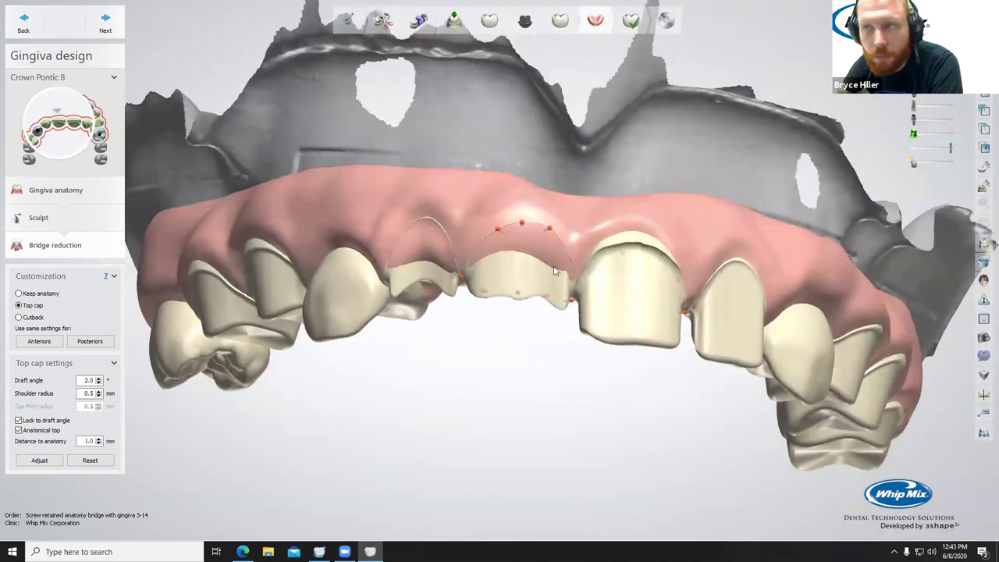
{"action": "left_click", "coordinate": [18, 432]}
Raise crown pontic 8's top cap and reposition its upper-edge control points to reshape the biting edge.
{"action": "right_click_drag", "start_coordinate": [573, 320], "coordinate": [515, 127]}
{"action": "scroll", "coordinate": [555, 166], "scroll_direction": "up", "scroll_amount": 5}
{"action": "right_click_drag", "start_coordinate": [557, 164], "coordinate": [558, 177]}
{"action": "left_click_drag", "start_coordinate": [569, 153], "coordinate": [573, 82]}
{"action": "left_click_drag", "start_coordinate": [538, 135], "coordinate": [544, 80]}
{"action": "left_click_drag", "start_coordinate": [587, 106], "coordinate": [541, 125]}
{"action": "left_click_drag", "start_coordinate": [590, 105], "coordinate": [585, 124]}
{"action": "left_click_drag", "start_coordinate": [571, 163], "coordinate": [580, 117]}
Pull the inner-side control points of crown pontic 8's top cap toward the gingiva to fill out the inner surface.
{"action": "left_click_drag", "start_coordinate": [556, 192], "coordinate": [548, 262]}
{"action": "left_click_drag", "start_coordinate": [617, 178], "coordinate": [610, 241]}
{"action": "left_click_drag", "start_coordinate": [492, 159], "coordinate": [477, 217]}
{"action": "left_click_drag", "start_coordinate": [544, 246], "coordinate": [540, 261]}
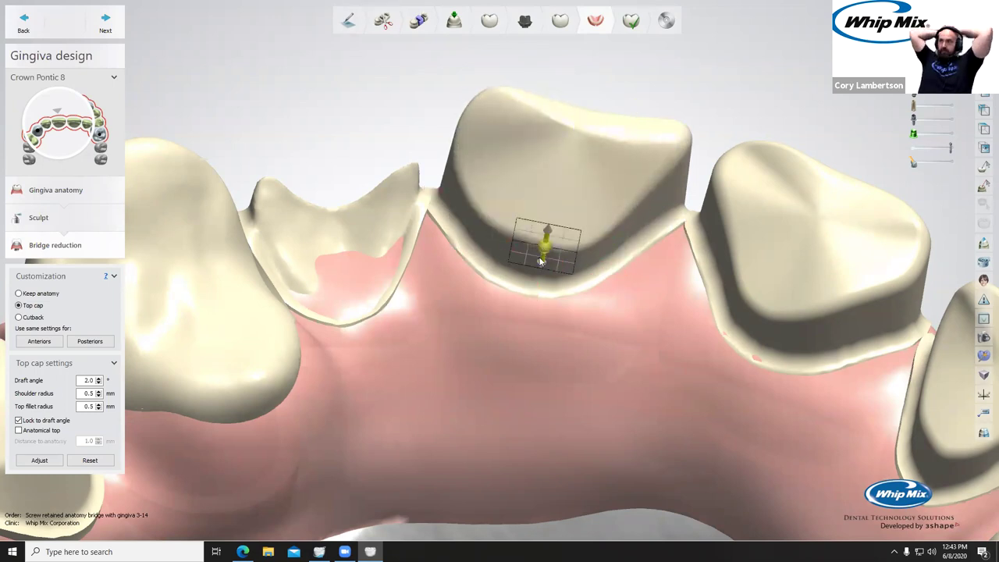
{"action": "left_click_drag", "start_coordinate": [676, 159], "coordinate": [668, 186]}
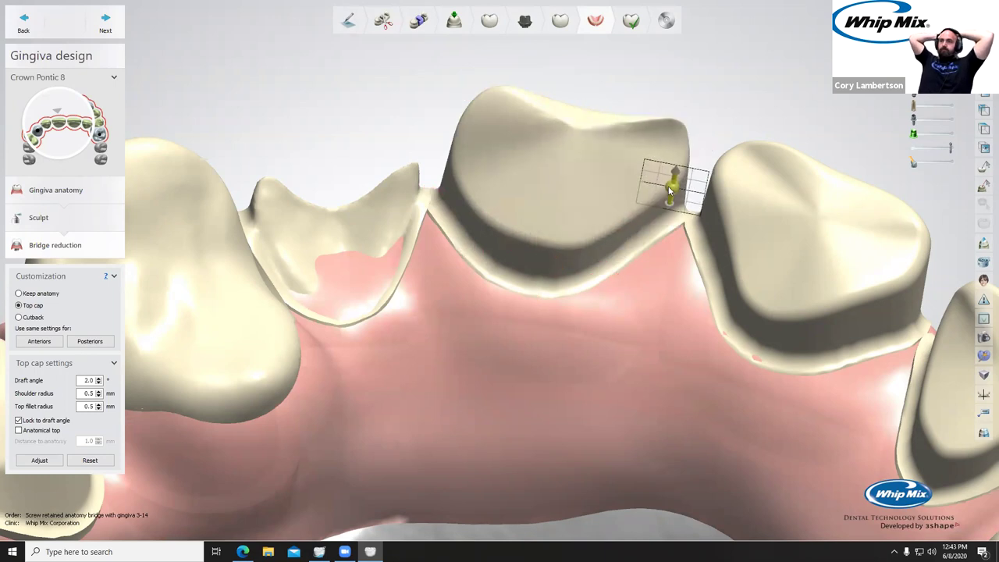
Adjust the orange margin control points on the outer side of crown pontic 8's top cap.
{"action": "right_click_drag", "start_coordinate": [698, 159], "coordinate": [604, 191]}
{"action": "right_click_drag", "start_coordinate": [826, 256], "coordinate": [788, 176]}
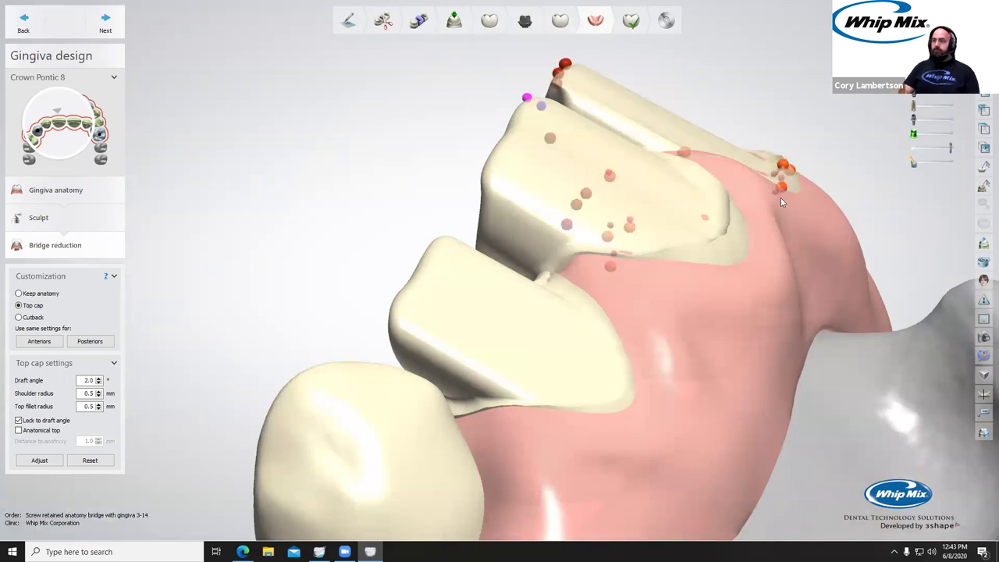
{"action": "right_click_drag", "start_coordinate": [781, 201], "coordinate": [742, 215]}
{"action": "left_click_drag", "start_coordinate": [687, 275], "coordinate": [683, 272]}
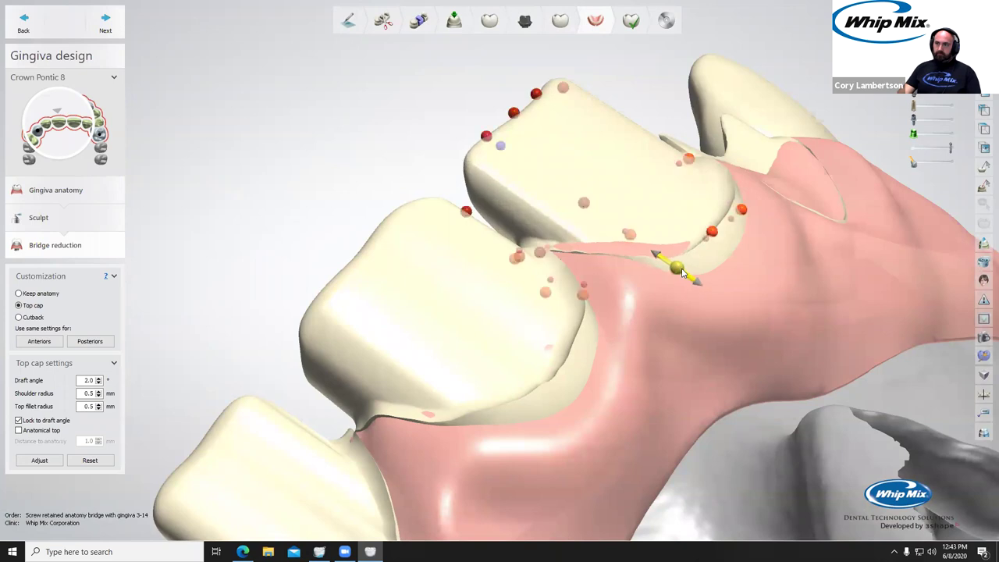
{"action": "right_click_drag", "start_coordinate": [680, 271], "coordinate": [534, 302]}
{"action": "left_click_drag", "start_coordinate": [473, 342], "coordinate": [523, 330]}
Lower the upper-edge and corner control points of crown pontic 8's top cap, working from its inner side.
{"action": "right_click_drag", "start_coordinate": [491, 194], "coordinate": [476, 279]}
{"action": "scroll", "coordinate": [475, 279], "scroll_direction": "down", "scroll_amount": 3}
{"action": "right_click_drag", "start_coordinate": [547, 280], "coordinate": [389, 287]}
{"action": "scroll", "coordinate": [390, 287], "scroll_direction": "up", "scroll_amount": 4}
{"action": "left_click_drag", "start_coordinate": [461, 294], "coordinate": [446, 300]}
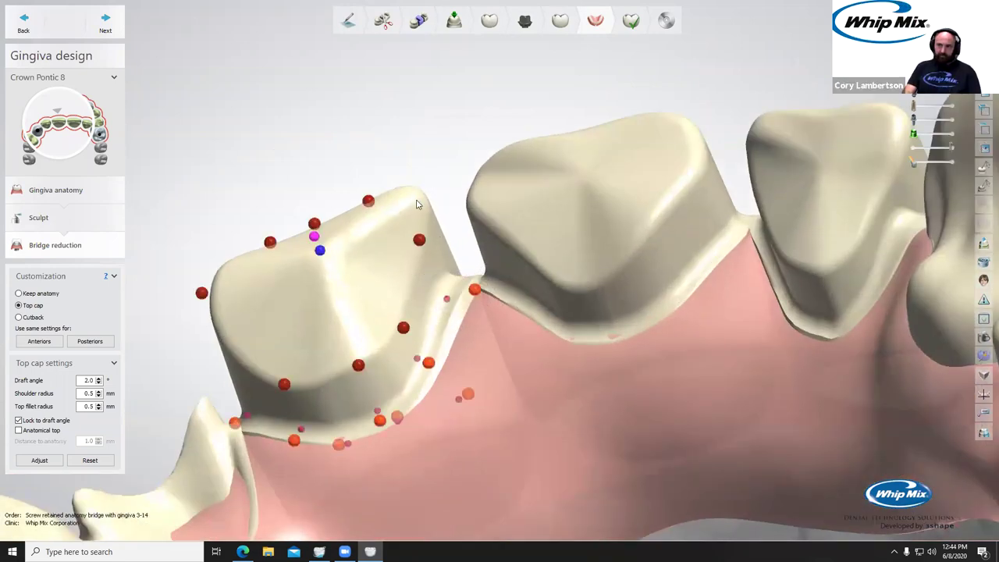
{"action": "mouse_move", "coordinate": [420, 241]}
{"action": "left_mouse_down"}
{"action": "mouse_move", "coordinate": [425, 254]}
{"action": "mouse_move", "coordinate": [422, 246]}
{"action": "left_mouse_up"}
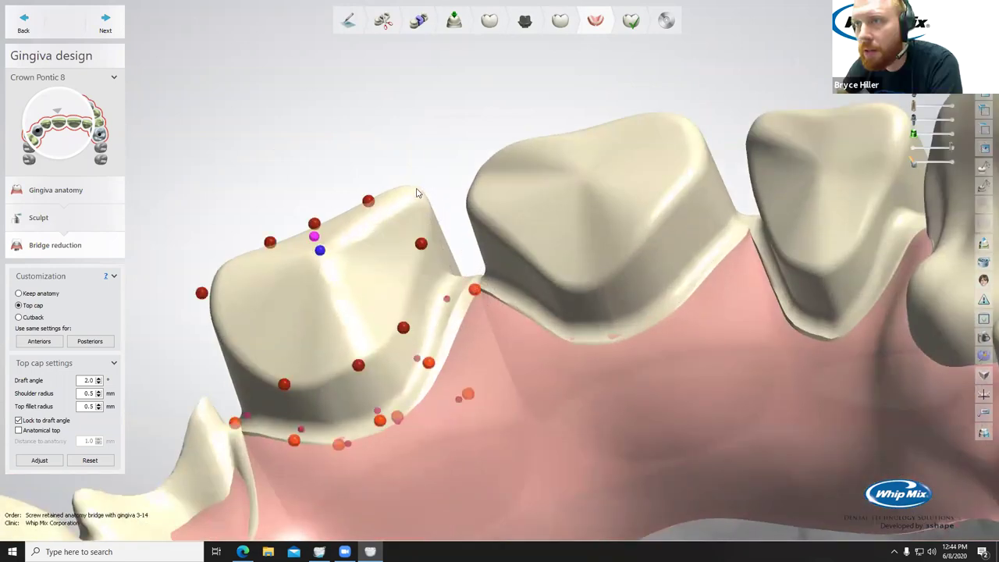
{"action": "left_click_drag", "start_coordinate": [366, 204], "coordinate": [373, 224]}
{"action": "left_click", "coordinate": [196, 290]}
{"action": "left_click_drag", "start_coordinate": [196, 290], "coordinate": [207, 327]}
{"action": "left_click_drag", "start_coordinate": [373, 226], "coordinate": [383, 244]}
Refine the overall height and center ridge of crown pontic 8's top cap with its upper and center control points.
{"action": "scroll", "coordinate": [397, 254], "scroll_direction": "down", "scroll_amount": 5}
{"action": "right_click_drag", "start_coordinate": [397, 256], "coordinate": [445, 261]}
{"action": "left_click_drag", "start_coordinate": [287, 247], "coordinate": [279, 268]}
{"action": "right_click_drag", "start_coordinate": [312, 260], "coordinate": [456, 297]}
{"action": "scroll", "coordinate": [436, 469], "scroll_direction": "up", "scroll_amount": 3}
{"action": "right_click_drag", "start_coordinate": [435, 464], "coordinate": [470, 400]}
{"action": "left_click_drag", "start_coordinate": [425, 216], "coordinate": [422, 193]}
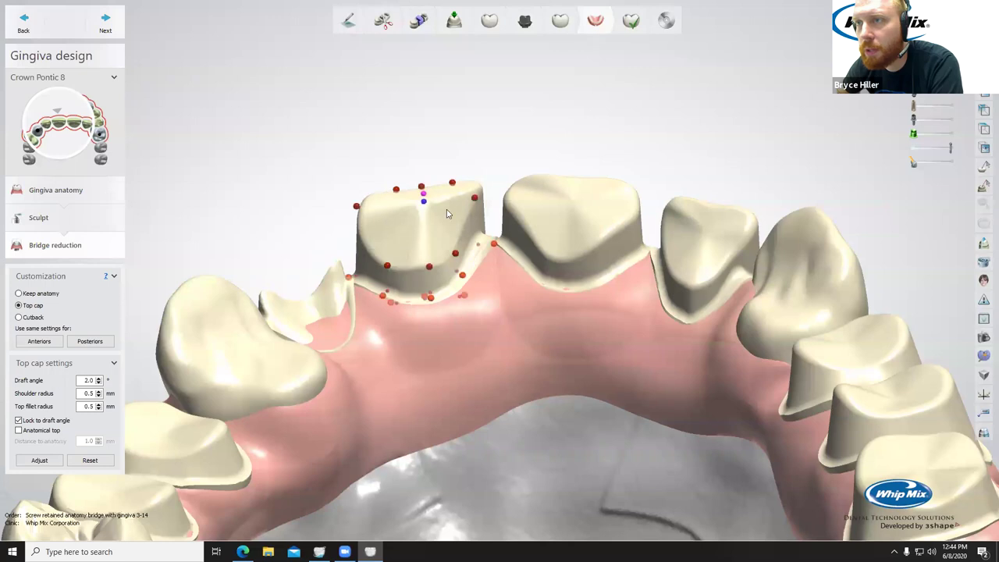
{"action": "left_click_drag", "start_coordinate": [422, 204], "coordinate": [422, 210]}
Select crown pontic 7 and turn off its anatomical top.
{"action": "scroll", "coordinate": [500, 195], "scroll_direction": "down", "scroll_amount": 5}
{"action": "right_click_drag", "start_coordinate": [521, 192], "coordinate": [530, 344]}
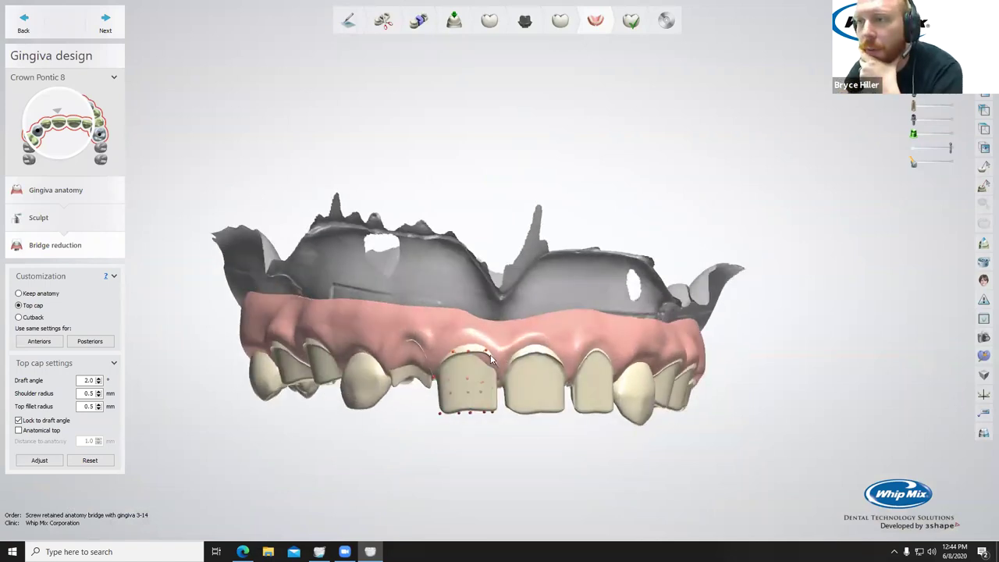
{"action": "scroll", "coordinate": [492, 362], "scroll_direction": "up", "scroll_amount": 5}
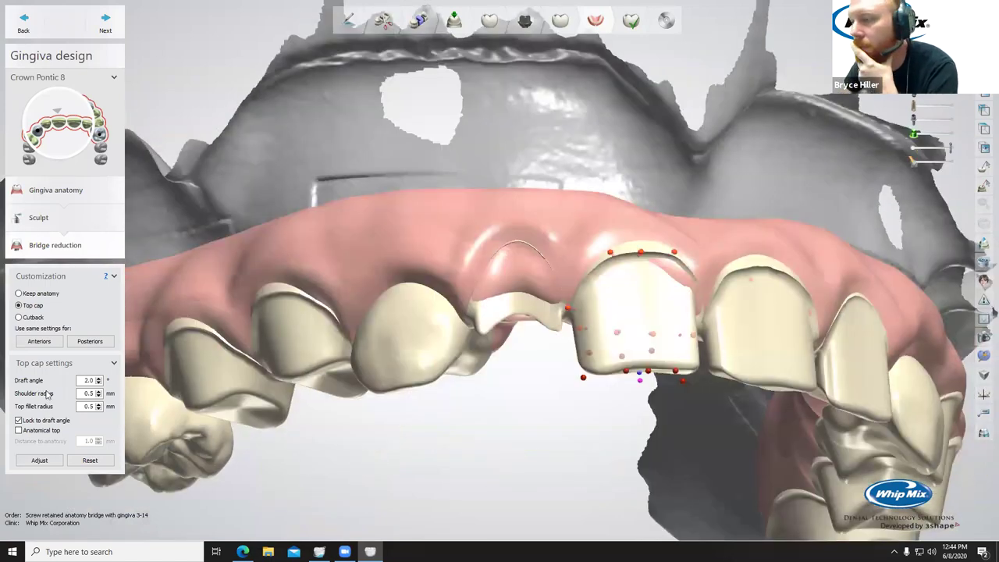
{"action": "left_click", "coordinate": [484, 300]}
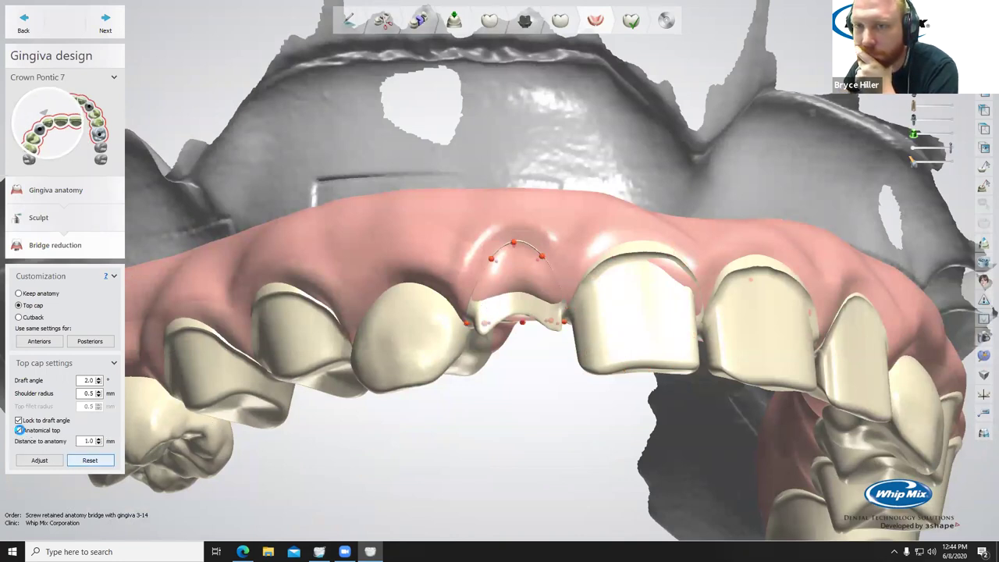
{"action": "left_click", "coordinate": [18, 431]}
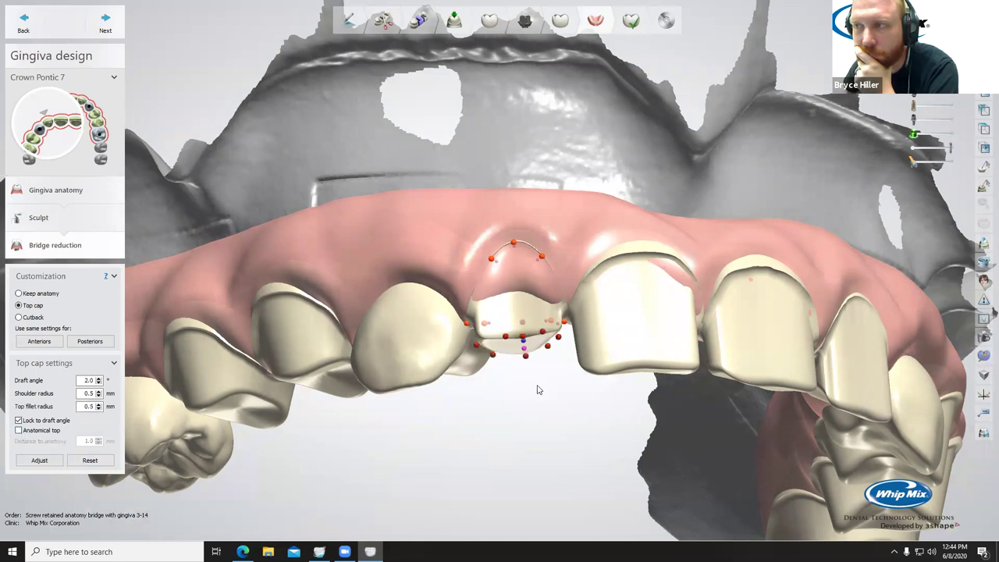
Raise the center and upper-edge control points of crown pontic 7's top cap.
{"action": "right_click_drag", "start_coordinate": [539, 267], "coordinate": [514, 200]}
{"action": "middle_click_drag", "start_coordinate": [514, 200], "coordinate": [520, 295]}
{"action": "scroll", "coordinate": [520, 295], "scroll_direction": "up", "scroll_amount": 4}
{"action": "right_click_drag", "start_coordinate": [538, 275], "coordinate": [536, 257]}
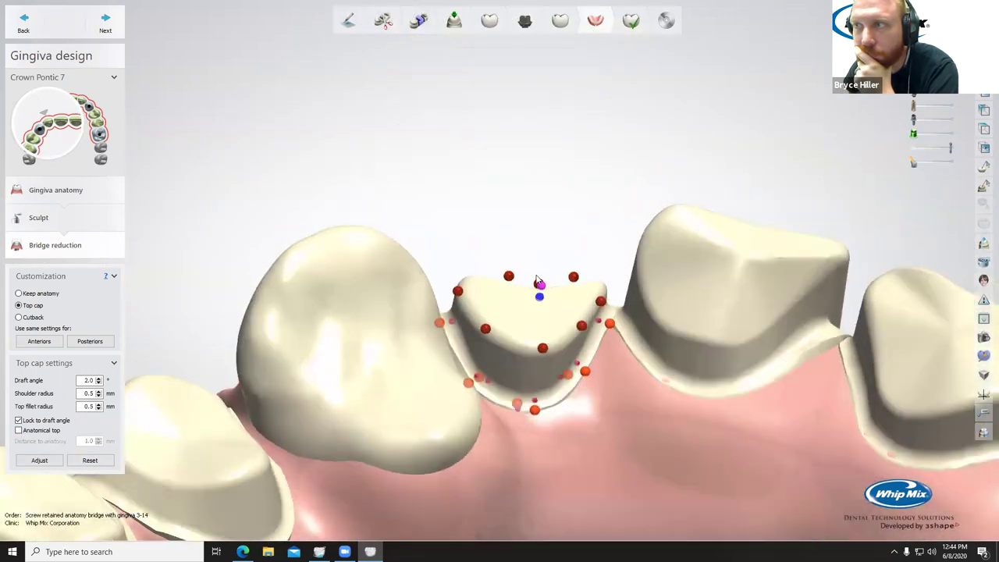
{"action": "left_click_drag", "start_coordinate": [539, 285], "coordinate": [542, 254]}
{"action": "right_click_drag", "start_coordinate": [543, 302], "coordinate": [712, 310]}
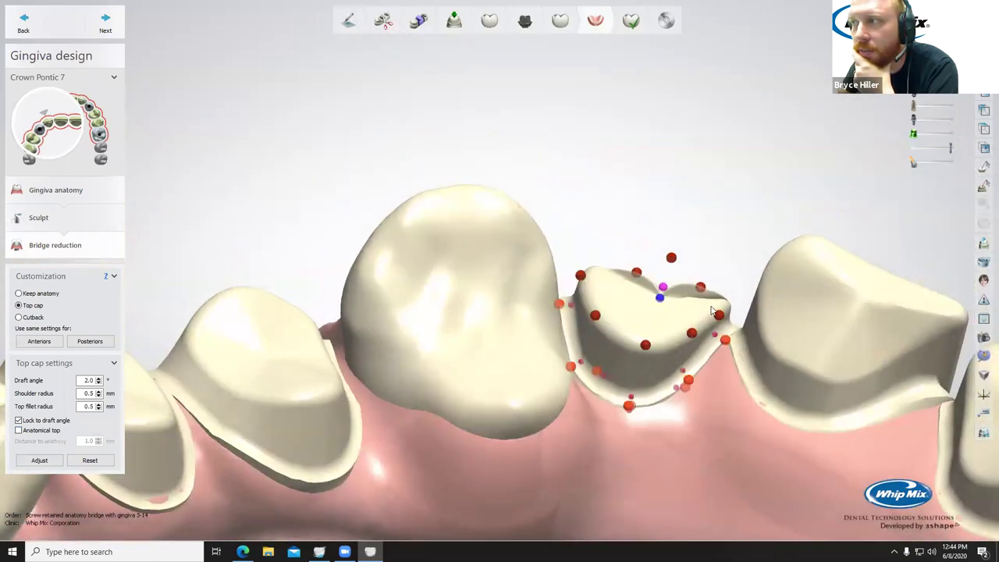
{"action": "left_click_drag", "start_coordinate": [670, 261], "coordinate": [676, 240]}
{"action": "right_click_drag", "start_coordinate": [722, 284], "coordinate": [780, 290]}
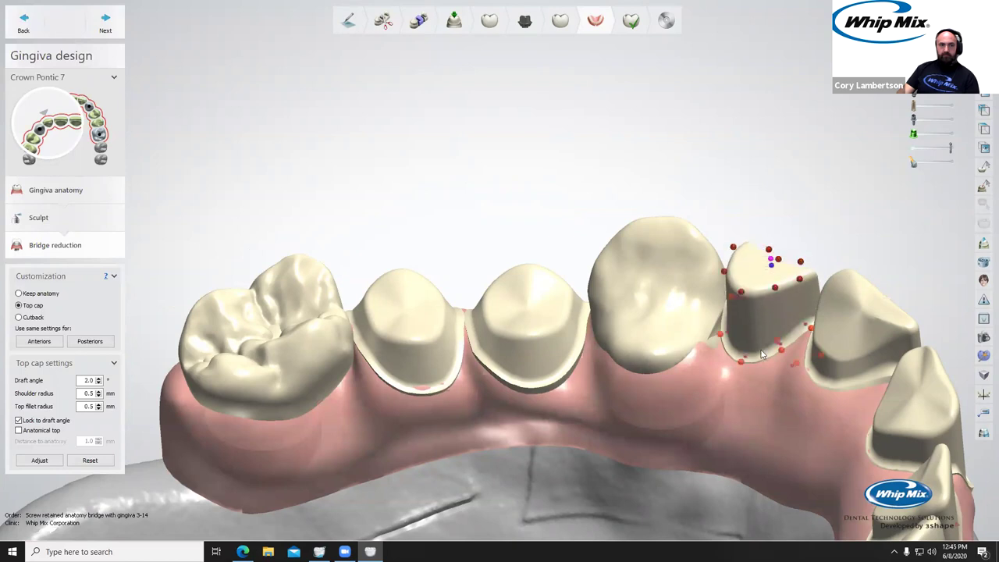
Pull the three inner-side control points of crown pontic 7's top cap down toward the margin to slope its inner surface.
{"action": "right_click_drag", "start_coordinate": [772, 257], "coordinate": [637, 330]}
{"action": "scroll", "coordinate": [636, 330], "scroll_direction": "up", "scroll_amount": 3}
{"action": "left_click_drag", "start_coordinate": [709, 306], "coordinate": [682, 414]}
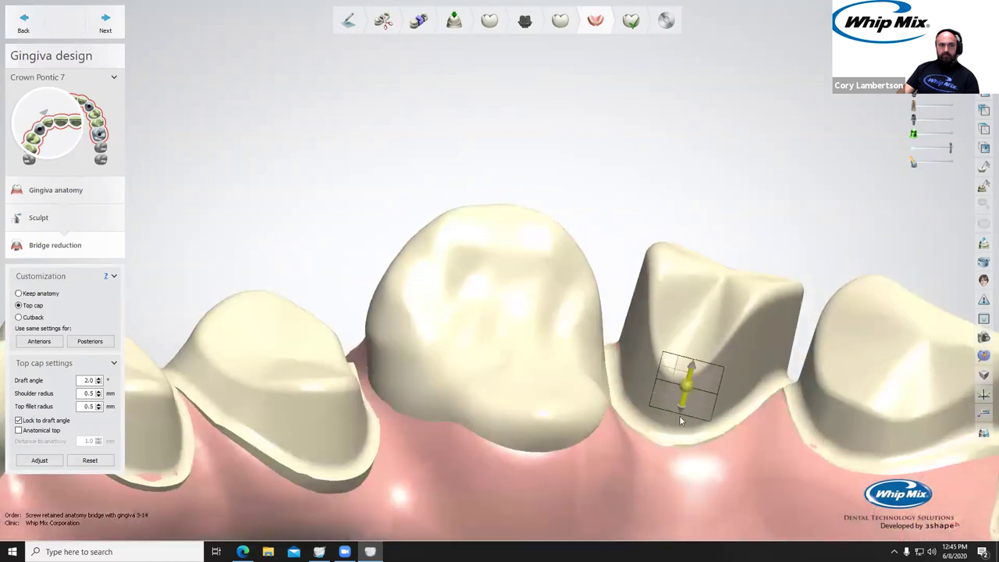
{"action": "left_click_drag", "start_coordinate": [747, 322], "coordinate": [725, 392]}
{"action": "left_click_drag", "start_coordinate": [661, 280], "coordinate": [653, 357]}
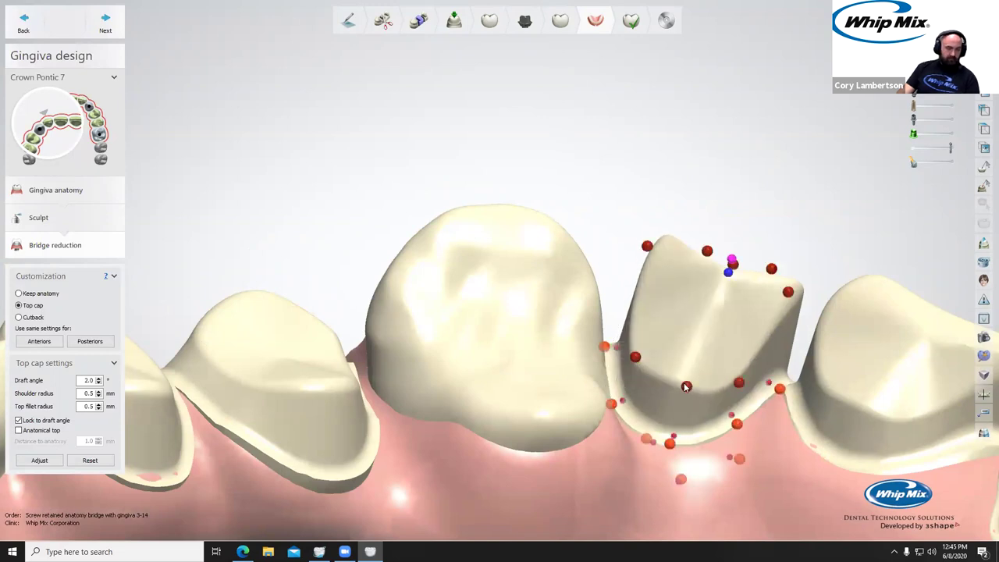
Adjust the orange margin control points on the outer side of crown pontic 7 to reshape the top cap's gum-side margin.
{"action": "right_click_drag", "start_coordinate": [710, 411], "coordinate": [712, 328]}
{"action": "right_click_drag", "start_coordinate": [830, 309], "coordinate": [791, 386]}
{"action": "middle_click_drag", "start_coordinate": [790, 386], "coordinate": [654, 250]}
{"action": "right_click_drag", "start_coordinate": [653, 251], "coordinate": [709, 270]}
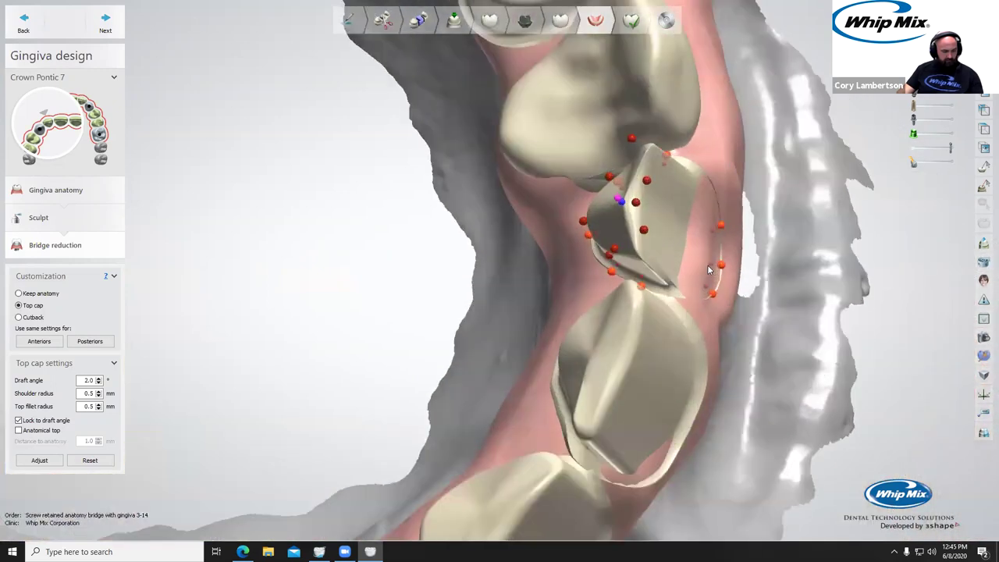
{"action": "right_click_drag", "start_coordinate": [748, 297], "coordinate": [705, 281]}
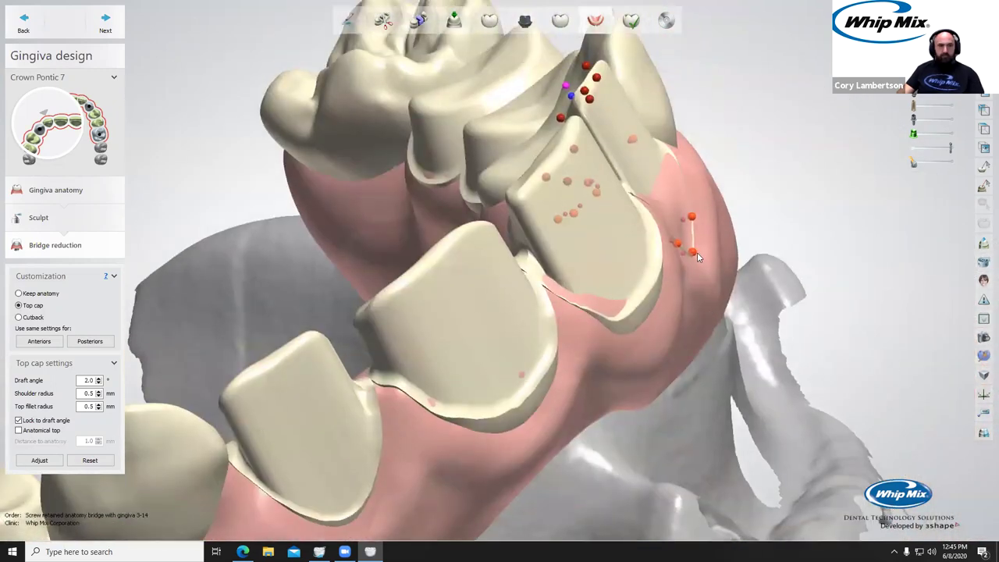
{"action": "left_click_drag", "start_coordinate": [695, 238], "coordinate": [692, 227]}
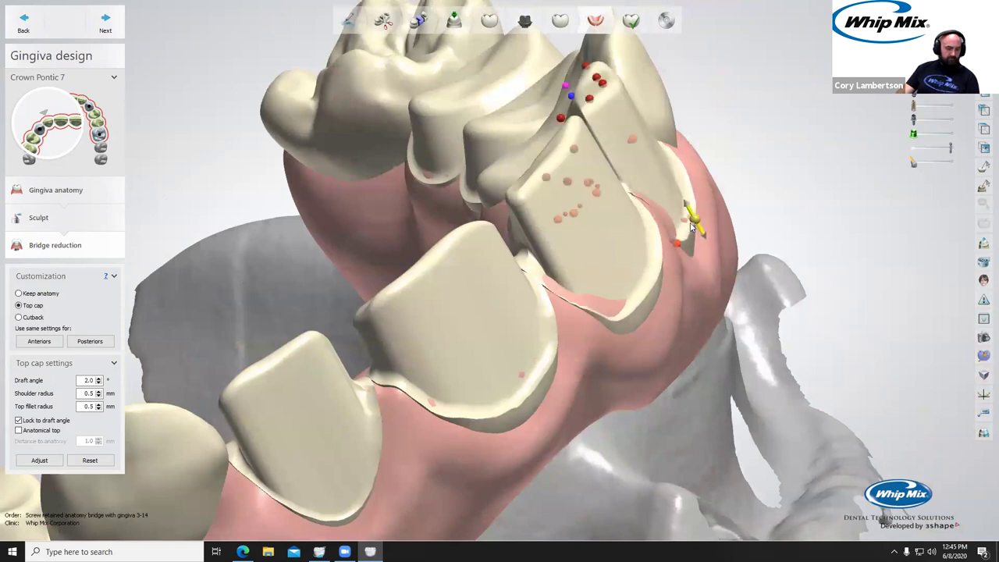
{"action": "right_click_drag", "start_coordinate": [650, 240], "coordinate": [593, 240]}
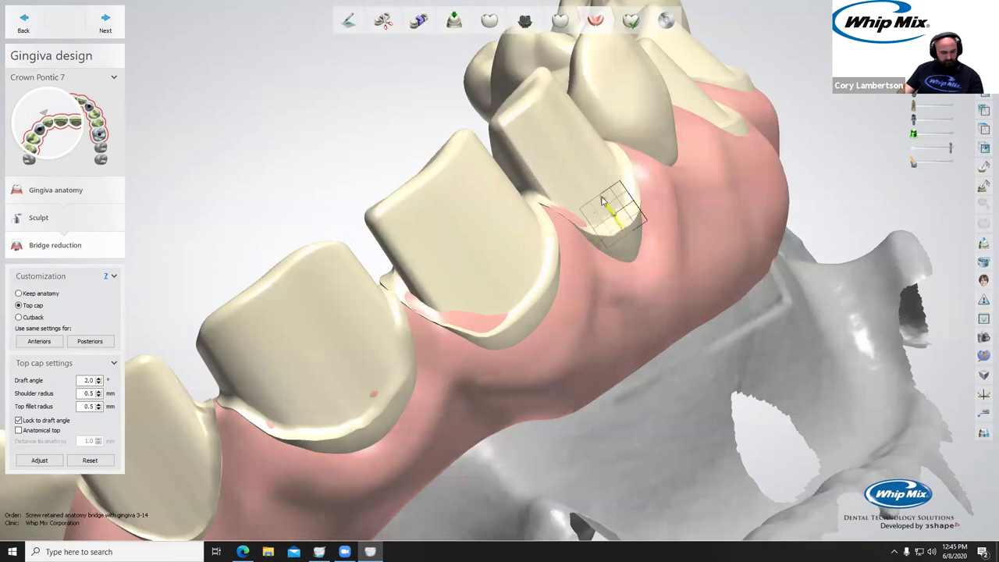
{"action": "left_click_drag", "start_coordinate": [617, 225], "coordinate": [610, 214]}
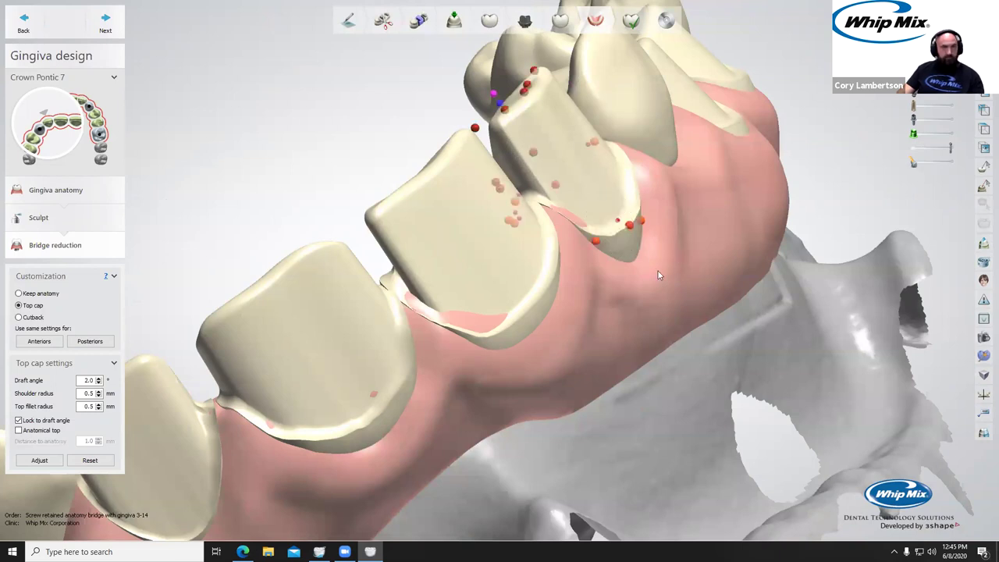
{"action": "right_click_drag", "start_coordinate": [658, 271], "coordinate": [485, 321]}
{"action": "left_click_drag", "start_coordinate": [501, 349], "coordinate": [498, 341]}
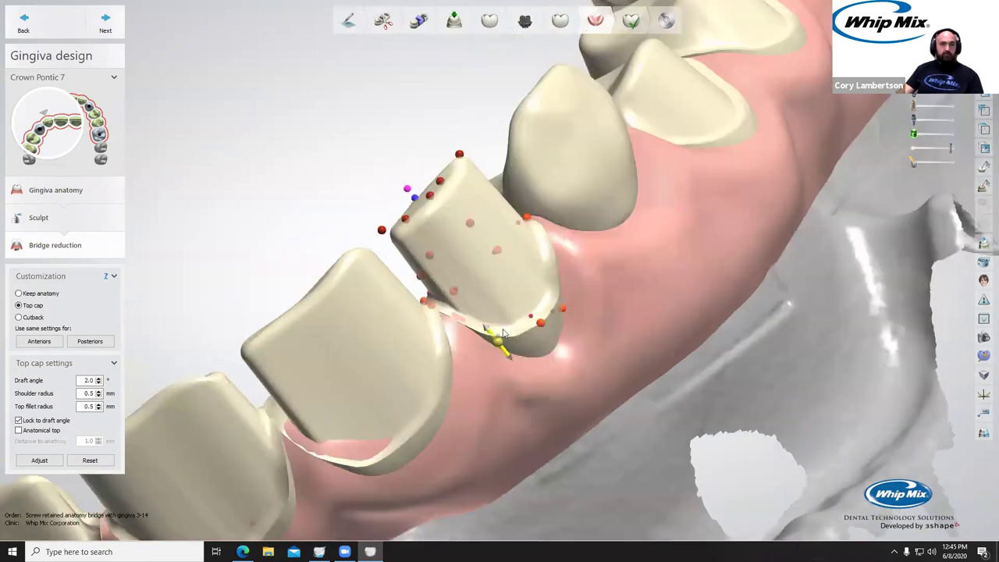
Fine-tune the corner control points along the biting edge of crown pontic 7's top cap.
{"action": "scroll", "coordinate": [504, 316], "scroll_direction": "down", "scroll_amount": 3}
{"action": "right_click_drag", "start_coordinate": [504, 312], "coordinate": [459, 240]}
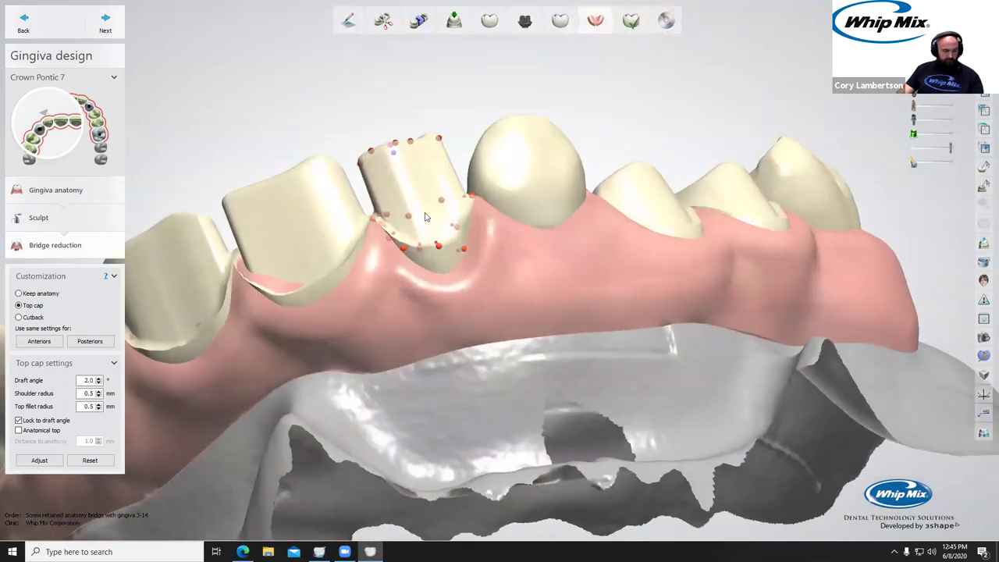
{"action": "left_click_drag", "start_coordinate": [361, 175], "coordinate": [360, 178]}
{"action": "right_click_drag", "start_coordinate": [336, 221], "coordinate": [397, 148]}
{"action": "middle_click_drag", "start_coordinate": [396, 147], "coordinate": [458, 212]}
{"action": "right_click_drag", "start_coordinate": [457, 213], "coordinate": [445, 186]}
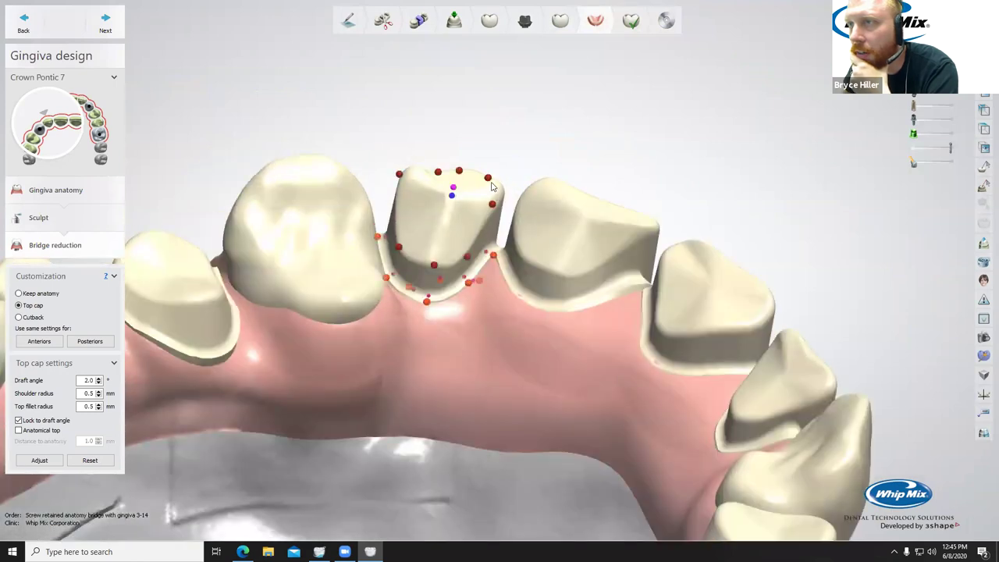
{"action": "left_click_drag", "start_coordinate": [491, 206], "coordinate": [491, 212]}
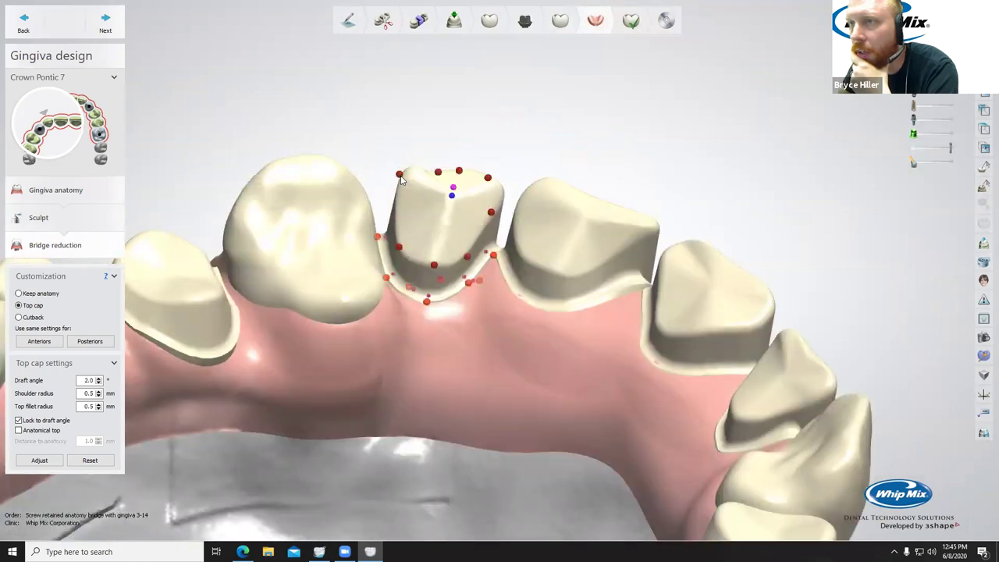
Select crown pontic 4 and raise the upper control points of its top cap.
{"action": "right_click_drag", "start_coordinate": [401, 180], "coordinate": [296, 249]}
{"action": "left_click", "coordinate": [224, 212]}
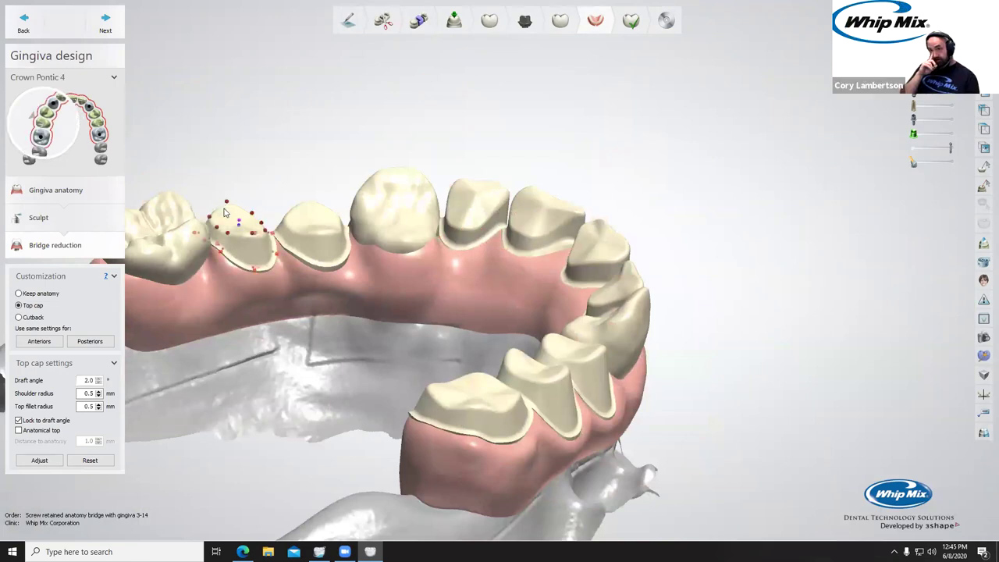
{"action": "scroll", "coordinate": [224, 212], "scroll_direction": "up", "scroll_amount": 2}
{"action": "left_click_drag", "start_coordinate": [217, 182], "coordinate": [217, 166]}
{"action": "left_click_drag", "start_coordinate": [185, 208], "coordinate": [185, 196]}
{"action": "right_click_drag", "start_coordinate": [261, 202], "coordinate": [356, 211]}
{"action": "left_click_drag", "start_coordinate": [372, 202], "coordinate": [374, 200]}
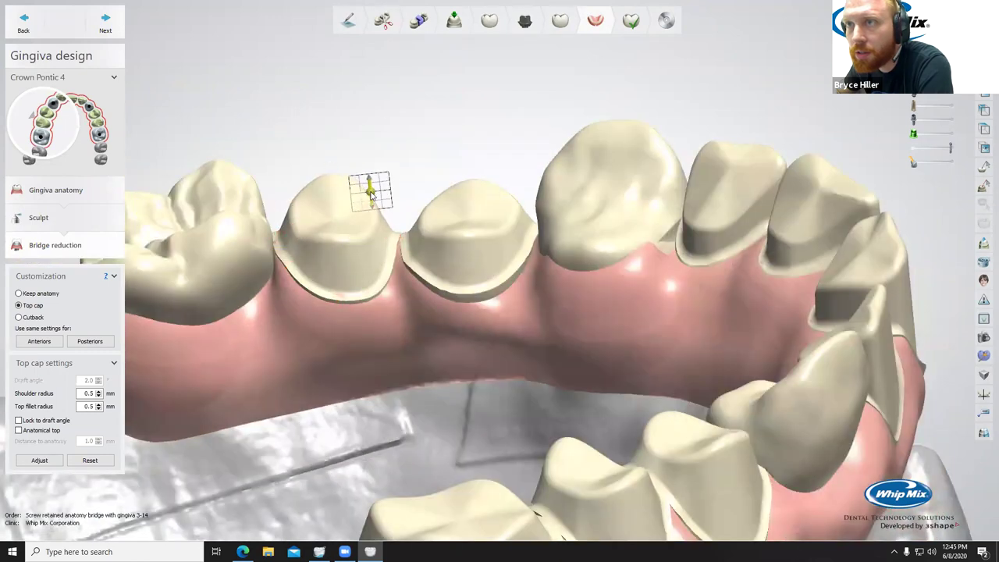
Select screw retained crown 6 and switch its reduction type from Top cap to Cutback.
{"action": "right_click_drag", "start_coordinate": [330, 224], "coordinate": [403, 295]}
{"action": "left_click", "coordinate": [406, 301]}
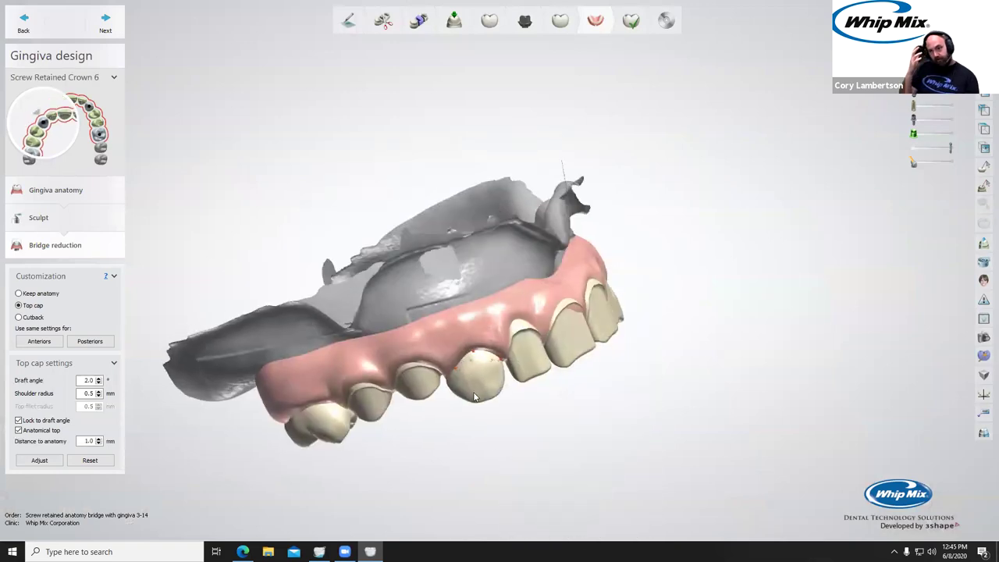
{"action": "scroll", "coordinate": [475, 391], "scroll_direction": "up", "scroll_amount": 5}
{"action": "right_click_drag", "start_coordinate": [475, 390], "coordinate": [442, 214]}
{"action": "right_click_drag", "start_coordinate": [431, 120], "coordinate": [451, 313]}
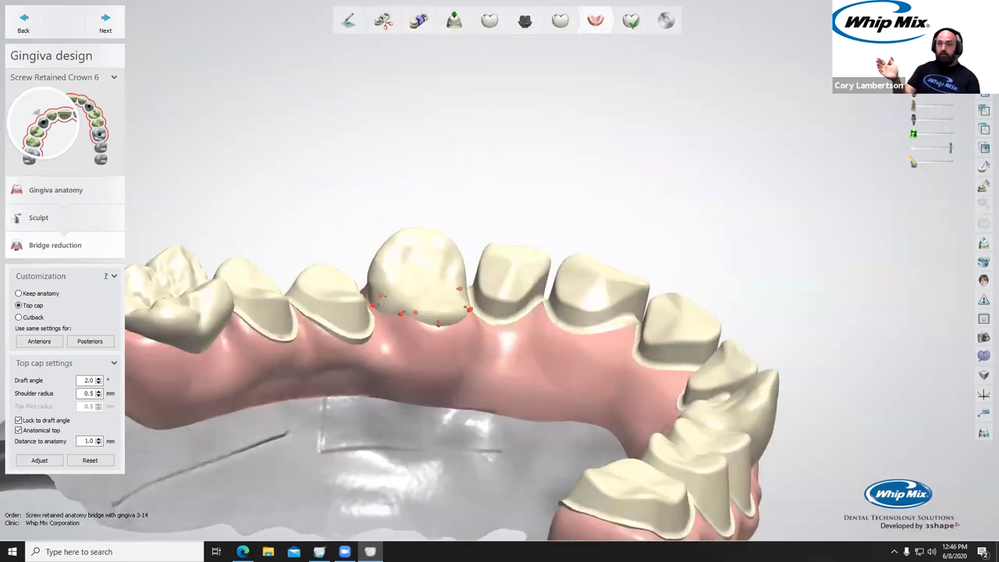
{"action": "middle_click", "coordinate": [424, 358]}
{"action": "scroll", "coordinate": [425, 358], "scroll_direction": "up", "scroll_amount": 3}
{"action": "right_click_drag", "start_coordinate": [425, 358], "coordinate": [164, 361]}
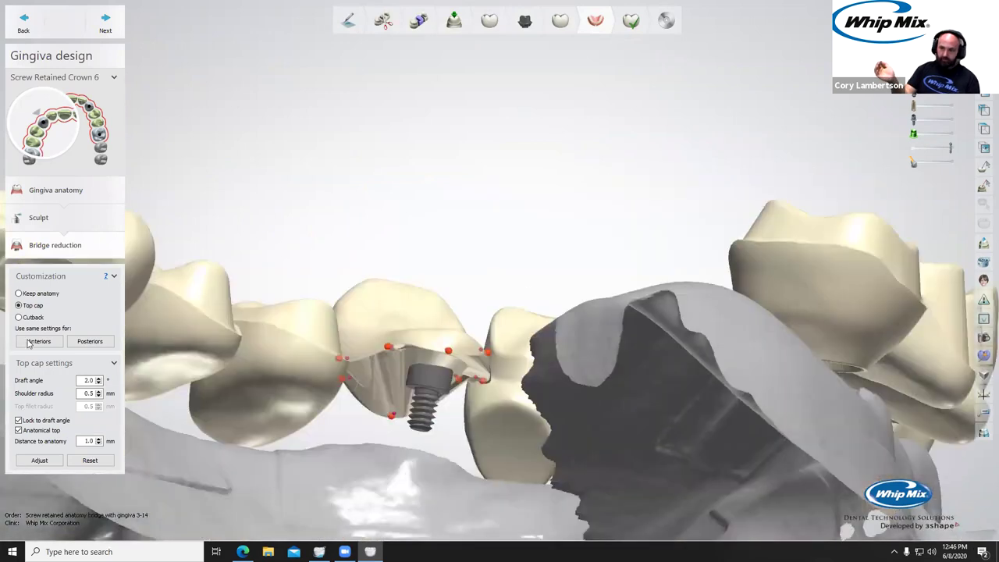
{"action": "right_click_drag", "start_coordinate": [319, 444], "coordinate": [366, 408]}
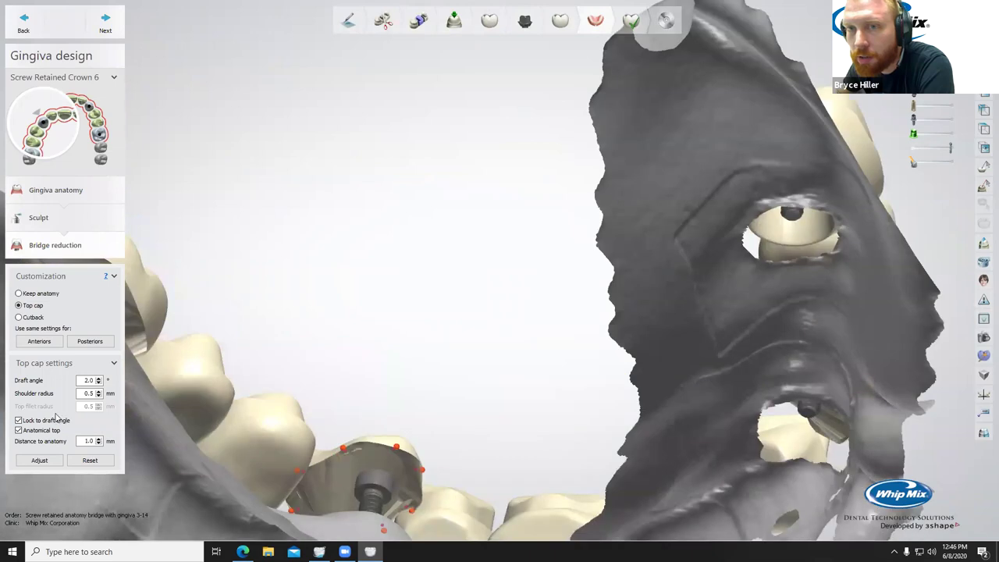
{"action": "left_click", "coordinate": [18, 317]}
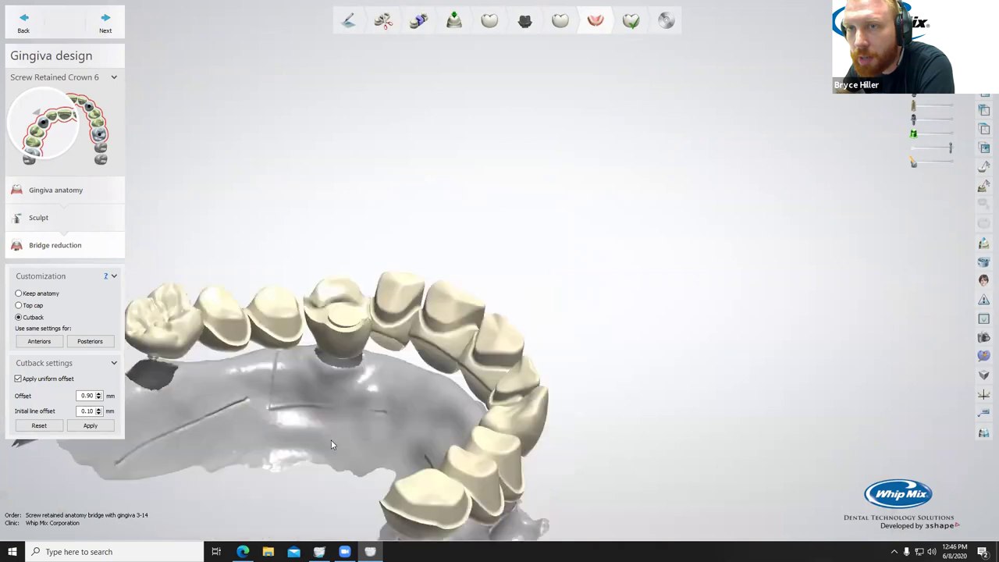
Examine the cutback surface and its boundary line around the screw hole of screw retained crown 6.
{"action": "scroll", "coordinate": [334, 260], "scroll_direction": "up", "scroll_amount": 4}
{"action": "right_click_drag", "start_coordinate": [352, 380], "coordinate": [351, 439]}
{"action": "right_click_drag", "start_coordinate": [350, 359], "coordinate": [309, 331]}
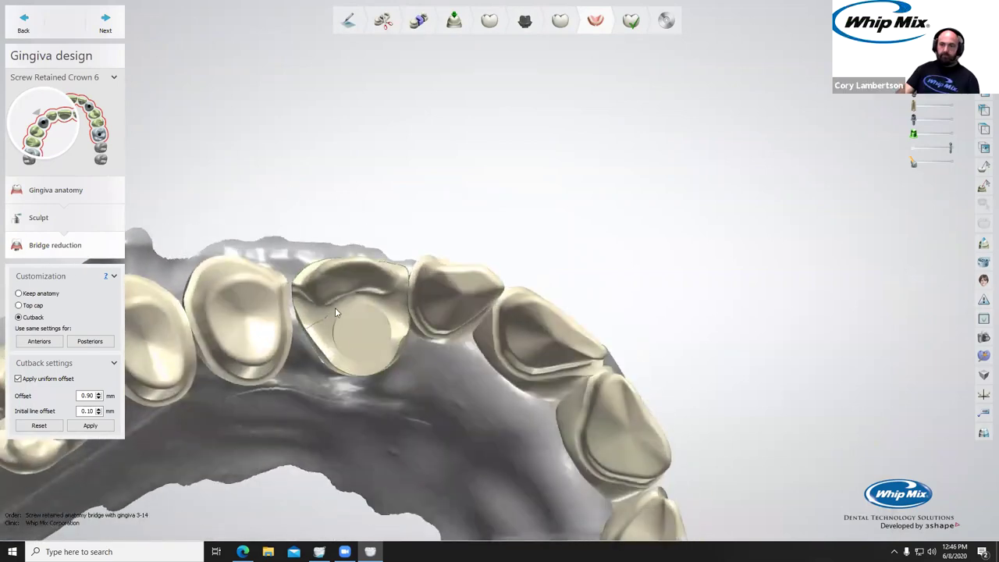
{"action": "scroll", "coordinate": [379, 339], "scroll_direction": "up", "scroll_amount": 4}
{"action": "right_click_drag", "start_coordinate": [377, 342], "coordinate": [338, 376]}
{"action": "scroll", "coordinate": [342, 294], "scroll_direction": "down", "scroll_amount": 3}
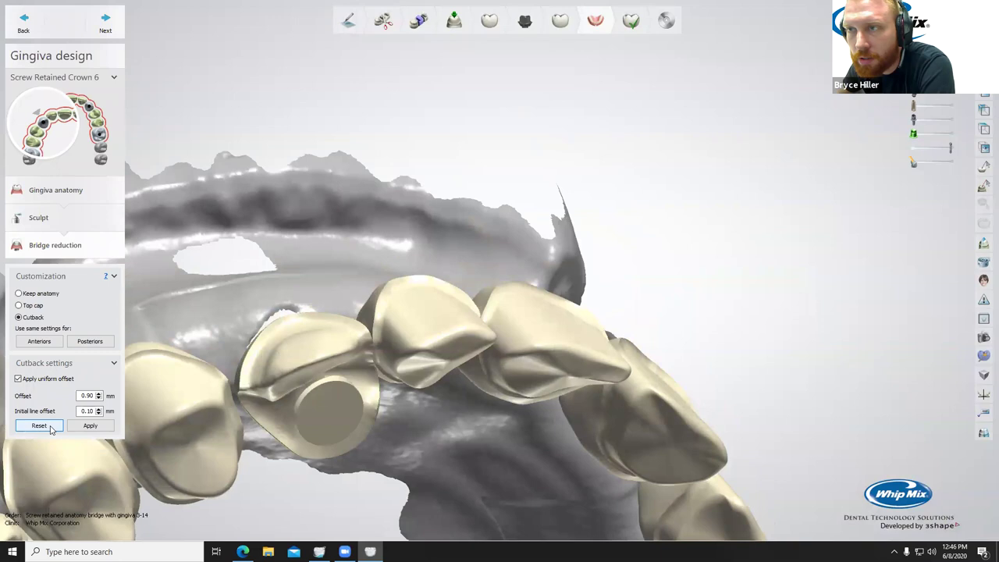
{"action": "right_click_drag", "start_coordinate": [282, 416], "coordinate": [238, 322]}
{"action": "scroll", "coordinate": [244, 333], "scroll_direction": "up", "scroll_amount": 4}
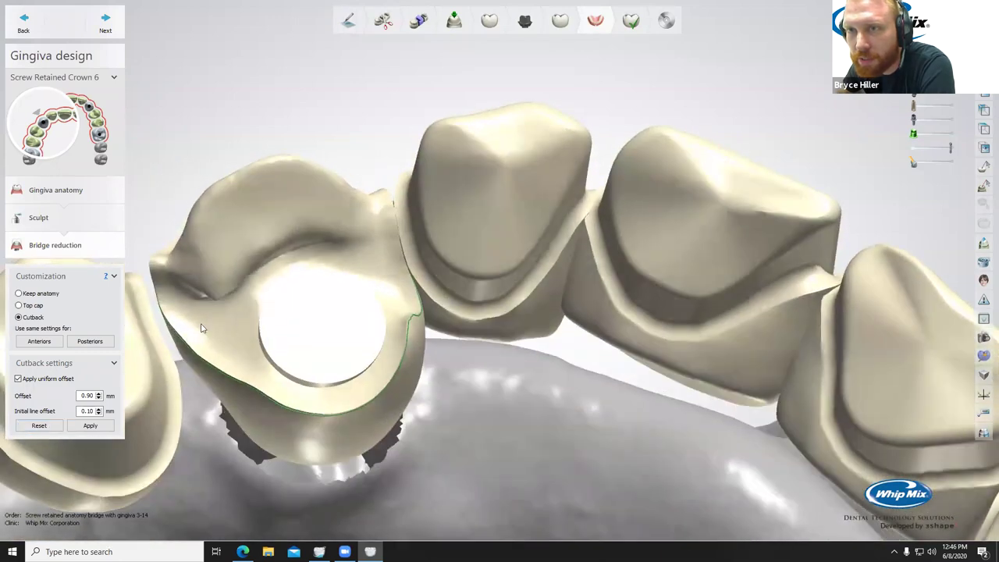
Try to redraw the cutback line of screw retained crown 6 across its inner surface, just outward of the screw hole.
{"action": "left_click", "coordinate": [403, 263]}
{"action": "right_click_drag", "start_coordinate": [400, 262], "coordinate": [508, 270]}
{"action": "right_click_drag", "start_coordinate": [496, 431], "coordinate": [442, 292]}
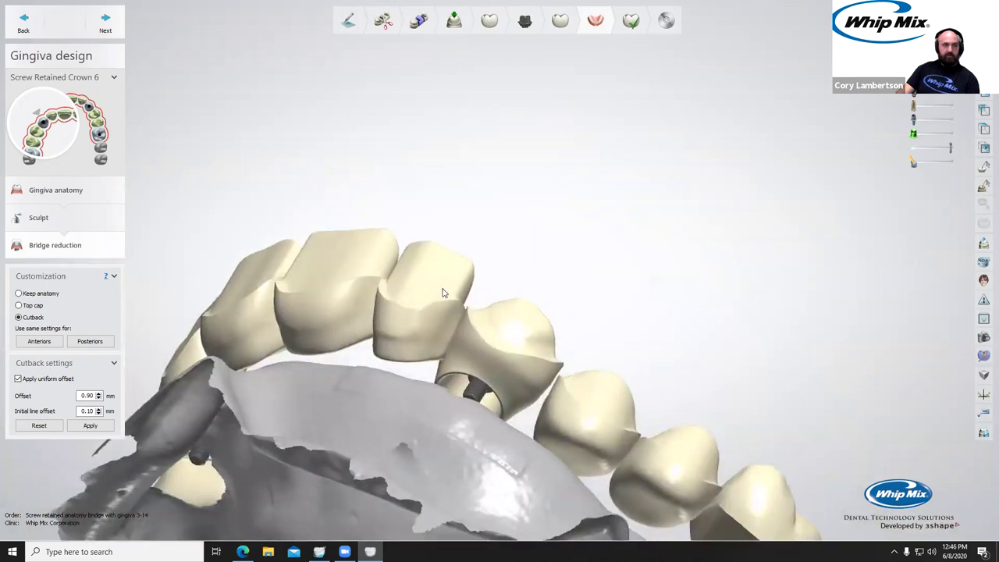
{"action": "right_click_drag", "start_coordinate": [586, 299], "coordinate": [424, 333]}
{"action": "scroll", "coordinate": [305, 341], "scroll_direction": "up", "scroll_amount": 5}
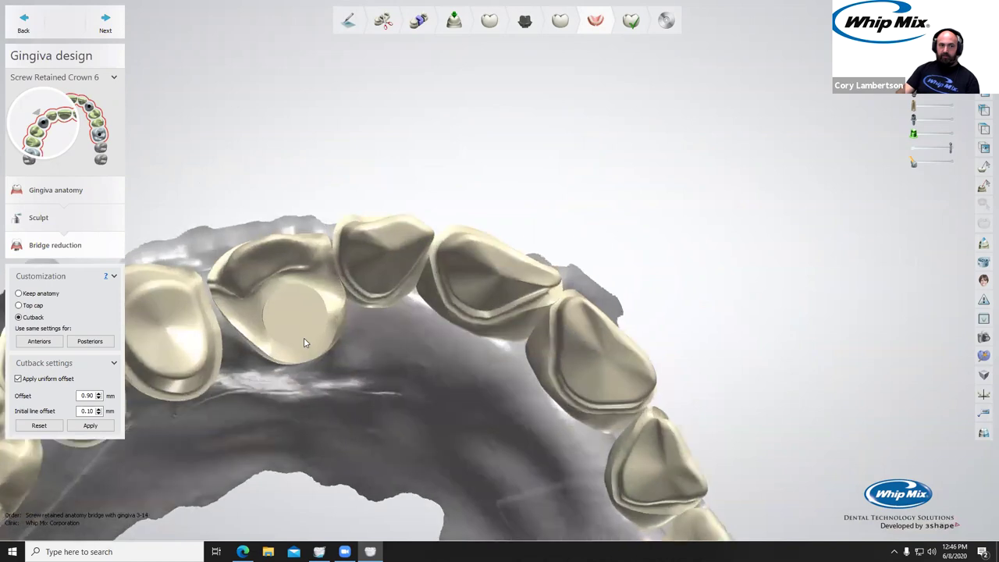
{"action": "right_click_drag", "start_coordinate": [298, 312], "coordinate": [176, 376]}
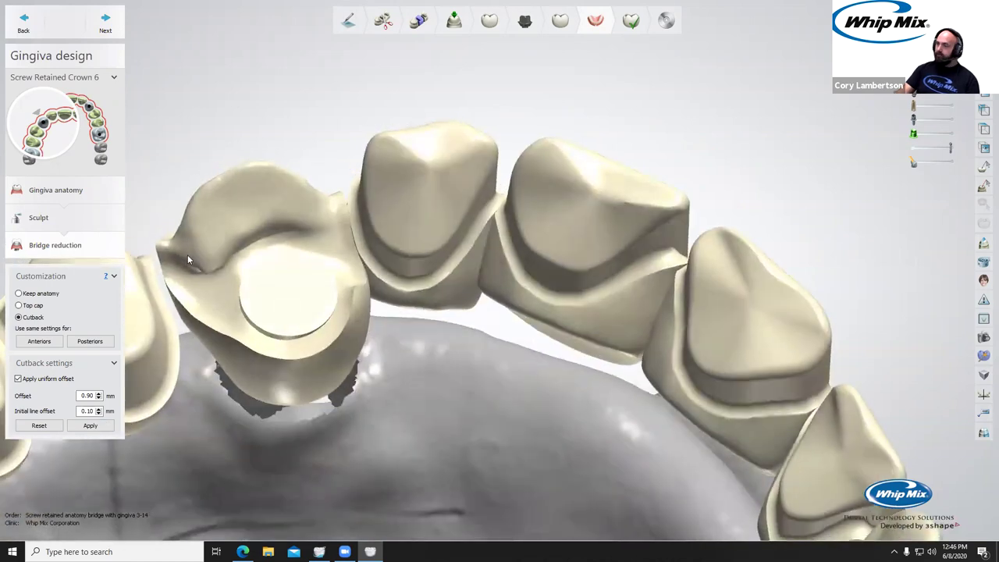
{"action": "right_click_drag", "start_coordinate": [190, 315], "coordinate": [200, 495]}
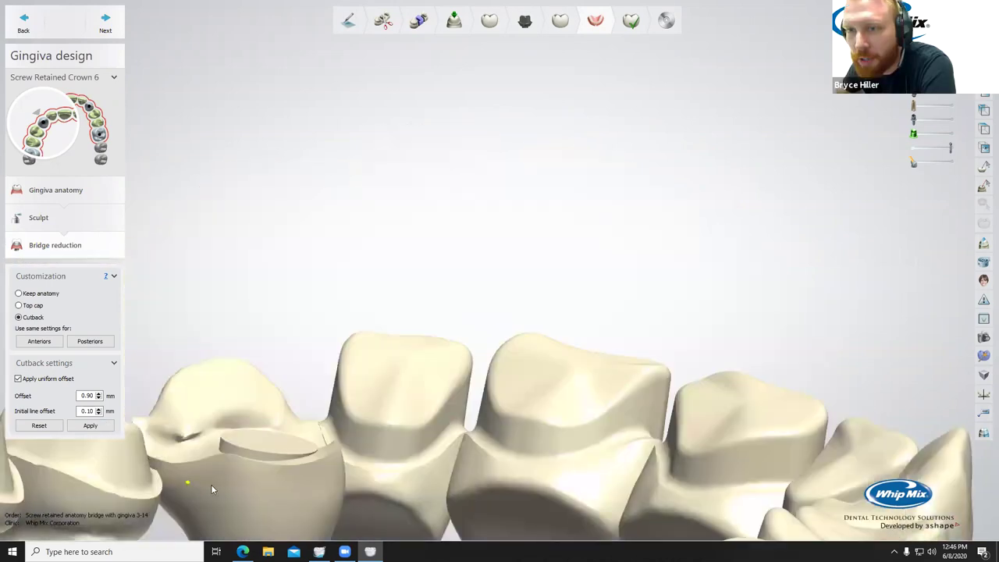
{"action": "right_click_drag", "start_coordinate": [309, 469], "coordinate": [413, 208]}
{"action": "scroll", "coordinate": [382, 242], "scroll_direction": "up", "scroll_amount": 4}
{"action": "mouse_move", "coordinate": [380, 252]}
{"action": "right_mouse_down"}
{"action": "mouse_move", "coordinate": [383, 261]}
{"action": "mouse_move", "coordinate": [361, 254]}
{"action": "right_mouse_up"}
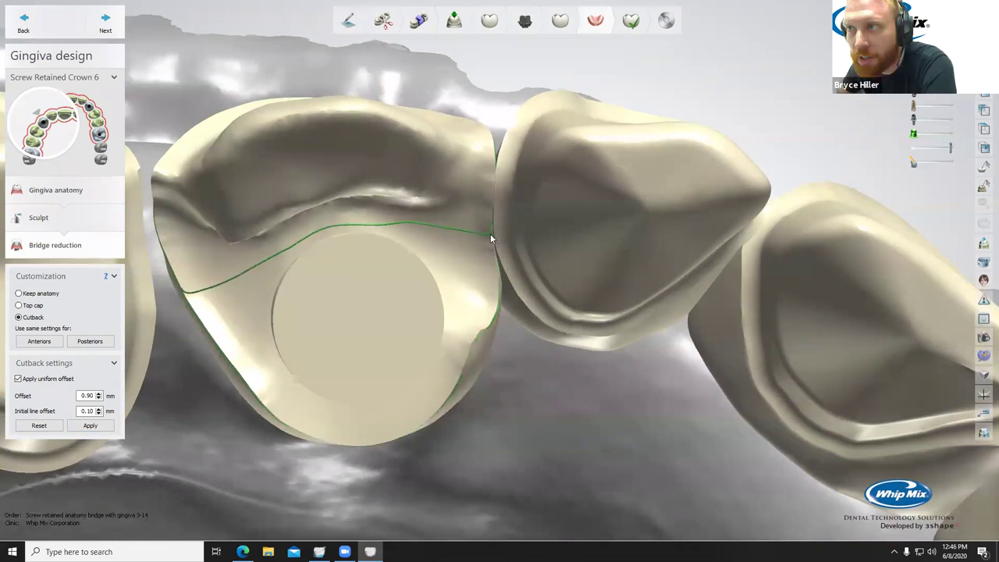
{"action": "right_click_drag", "start_coordinate": [345, 285], "coordinate": [349, 333]}
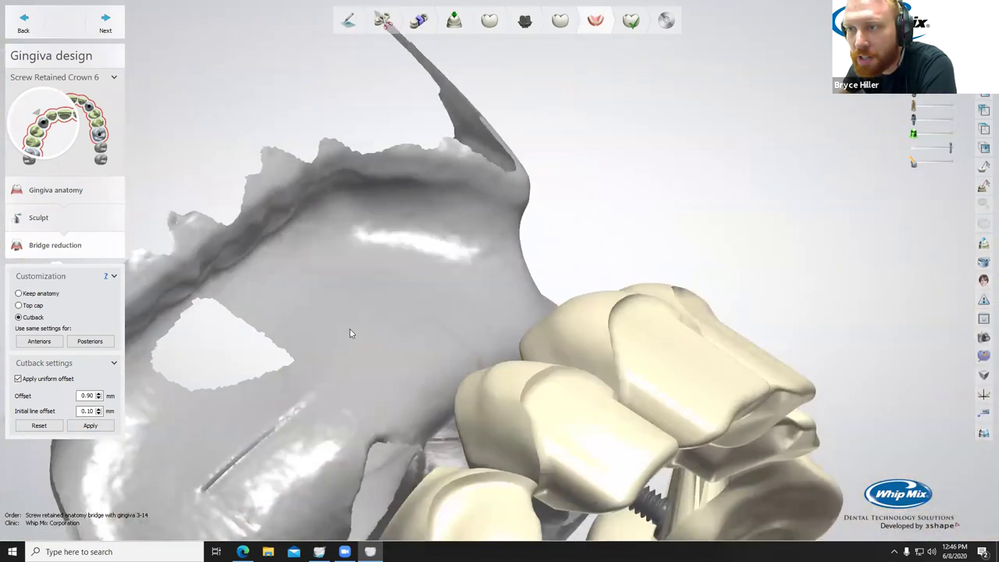
{"action": "right_click_drag", "start_coordinate": [406, 447], "coordinate": [394, 338]}
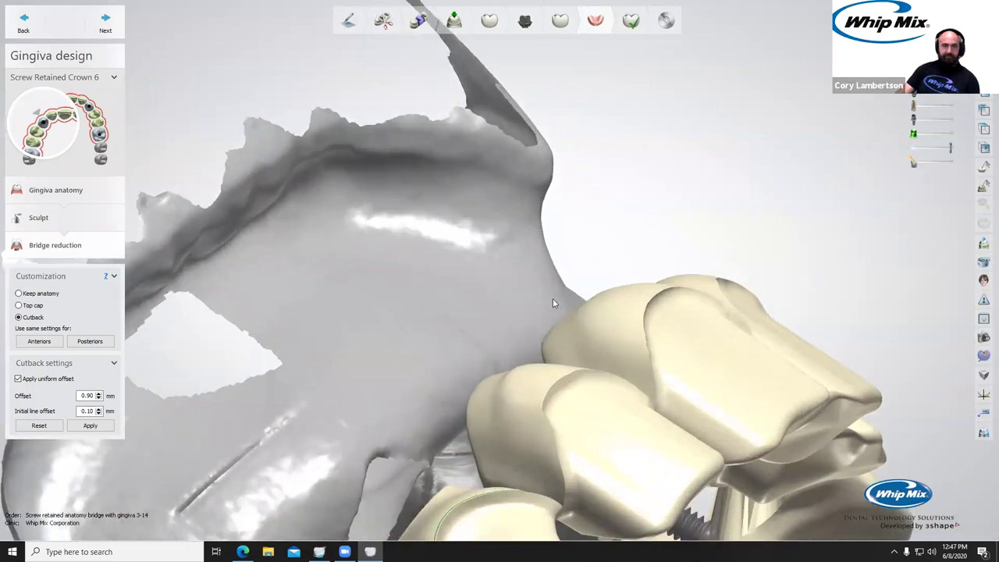
{"action": "right_click_drag", "start_coordinate": [435, 388], "coordinate": [659, 188]}
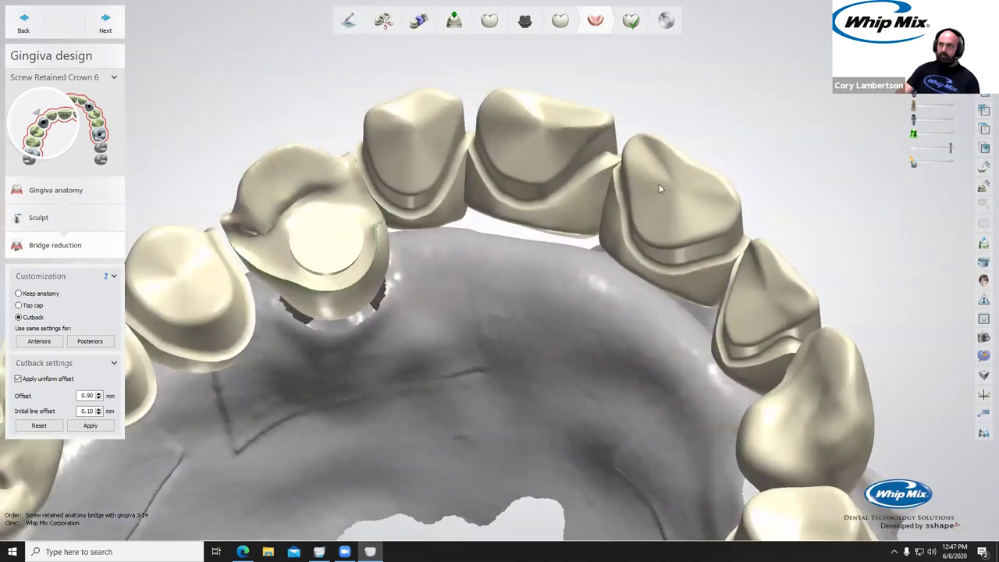
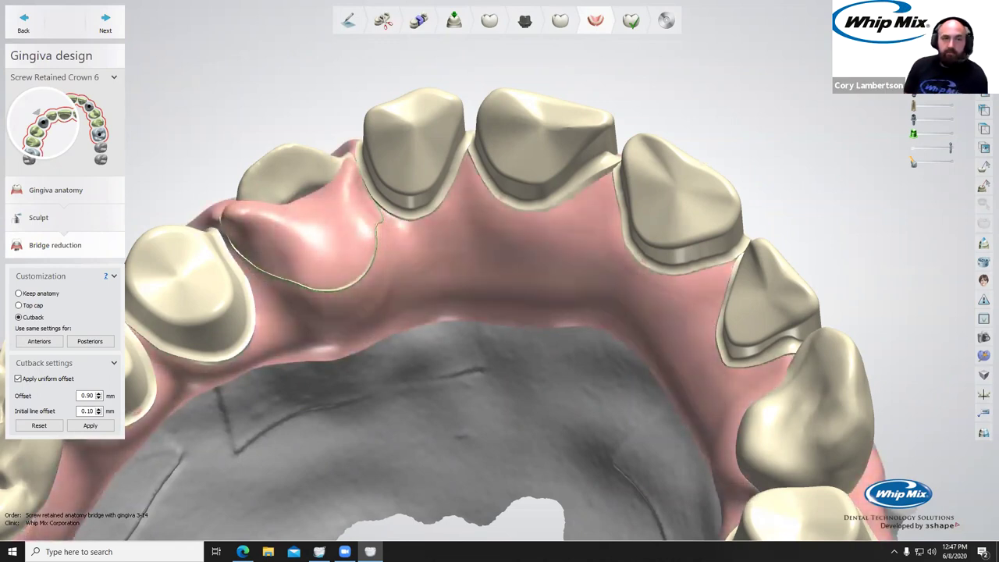
Toggle the gingiva's visibility and return to the sculpting stage of the gingiva design.
{"action": "left_click", "coordinate": [914, 78]}
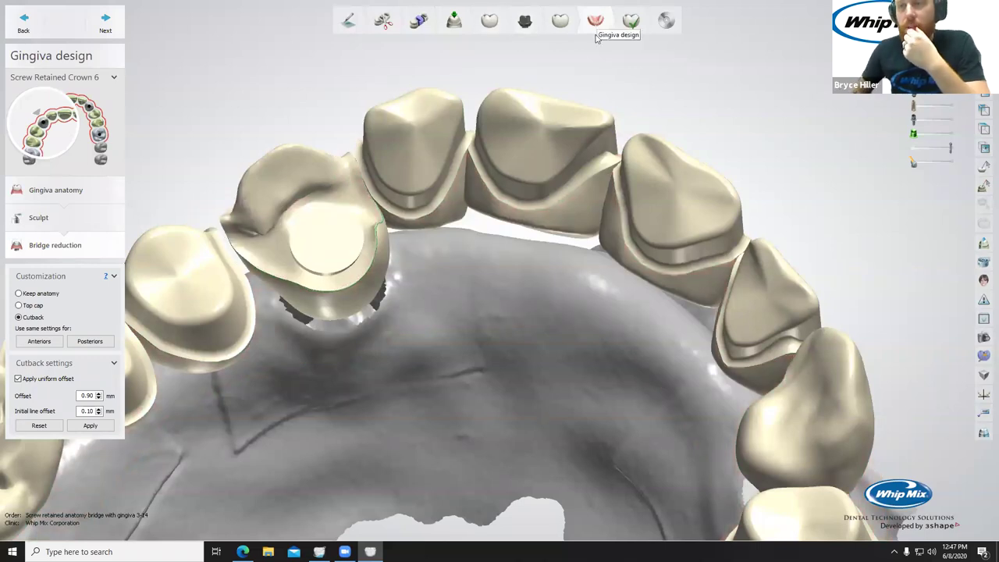
{"action": "left_click", "coordinate": [43, 220]}
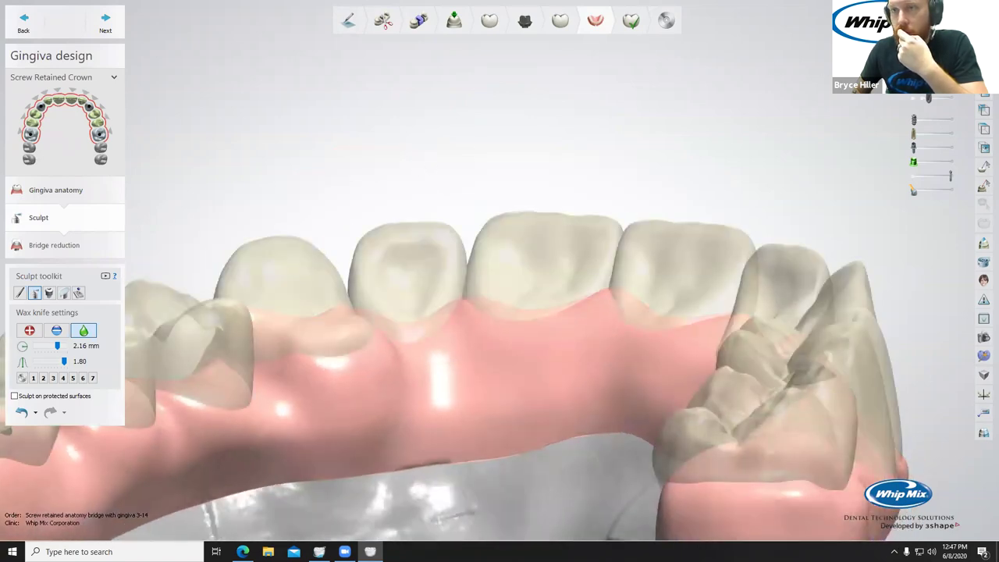
Carve gingiva material away over crown 6 with the wax knife in remove mode, size 2.16 mm and strength 50.0 µm.
{"action": "left_click", "coordinate": [56, 330]}
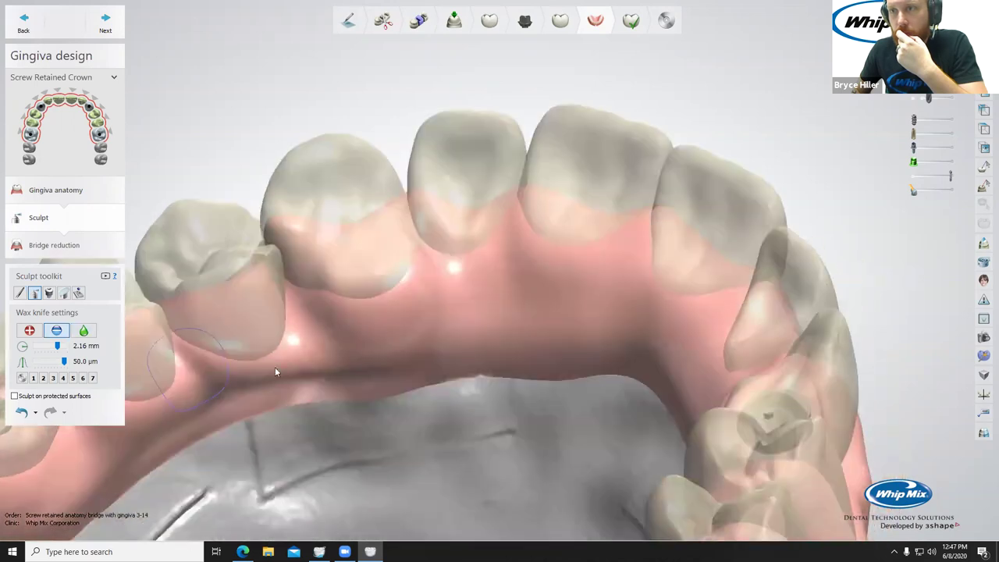
{"action": "right_click_drag", "start_coordinate": [306, 255], "coordinate": [303, 198]}
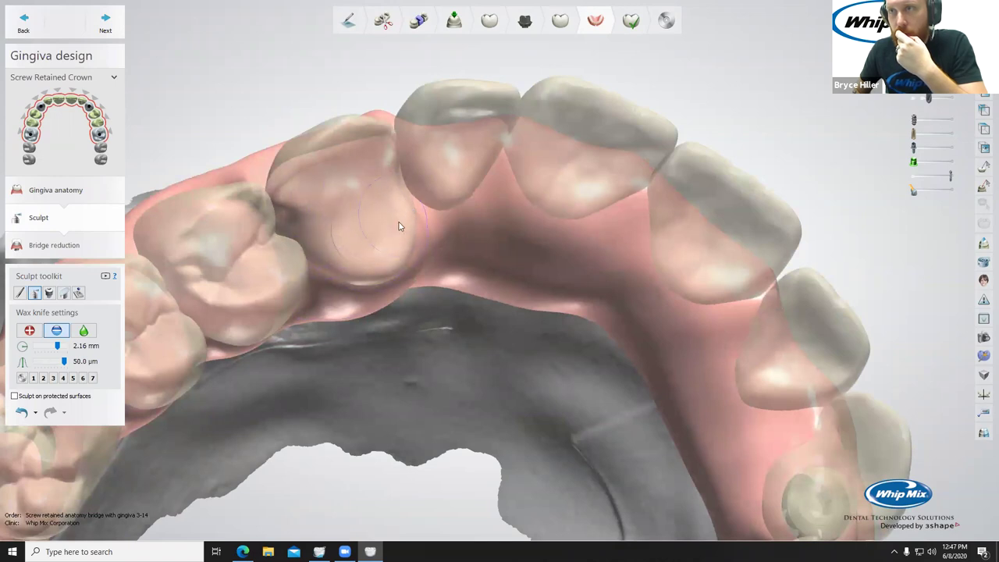
{"action": "mouse_move", "coordinate": [338, 212]}
{"action": "right_mouse_down"}
{"action": "mouse_move", "coordinate": [323, 164]}
{"action": "mouse_move", "coordinate": [283, 174]}
{"action": "mouse_move", "coordinate": [492, 216]}
{"action": "right_mouse_up"}
{"action": "mouse_move", "coordinate": [513, 235]}
{"action": "left_mouse_down"}
{"action": "mouse_move", "coordinate": [544, 234]}
{"action": "mouse_move", "coordinate": [557, 214]}
{"action": "left_mouse_up"}
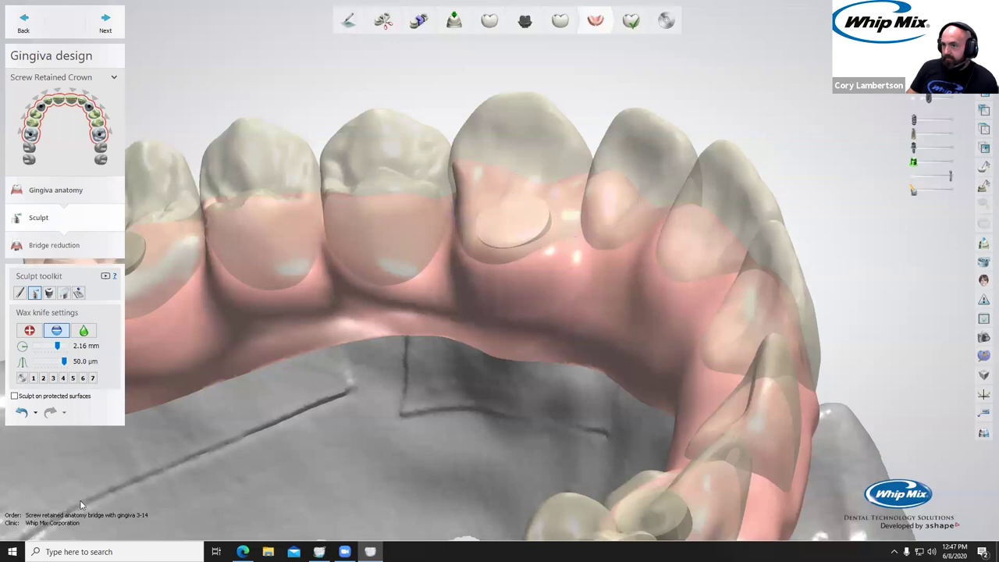
Switch the wax knife to smoothing and examine the gingiva around crown 6's screw hole from several sides.
{"action": "left_click", "coordinate": [84, 330]}
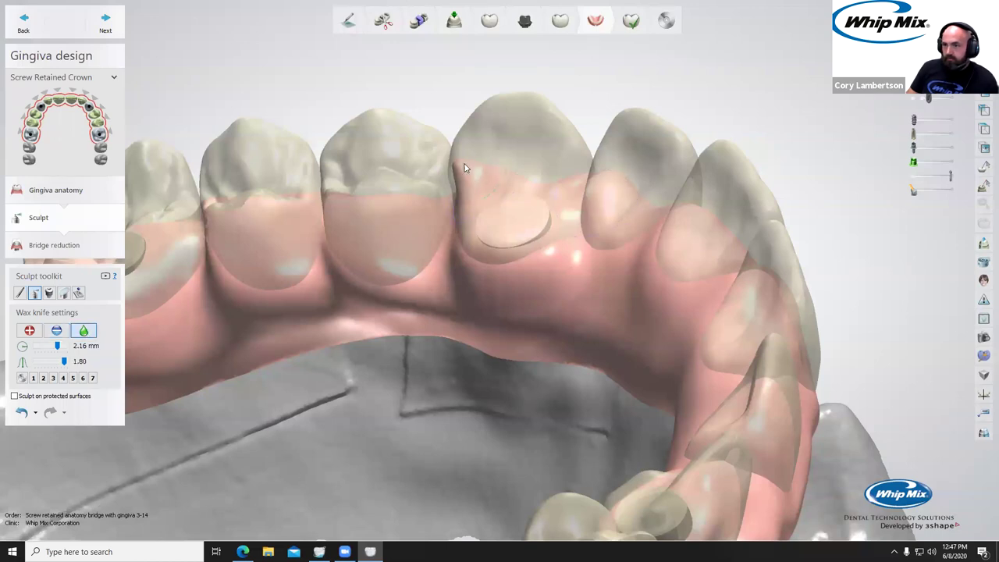
{"action": "right_click_drag", "start_coordinate": [489, 214], "coordinate": [500, 269]}
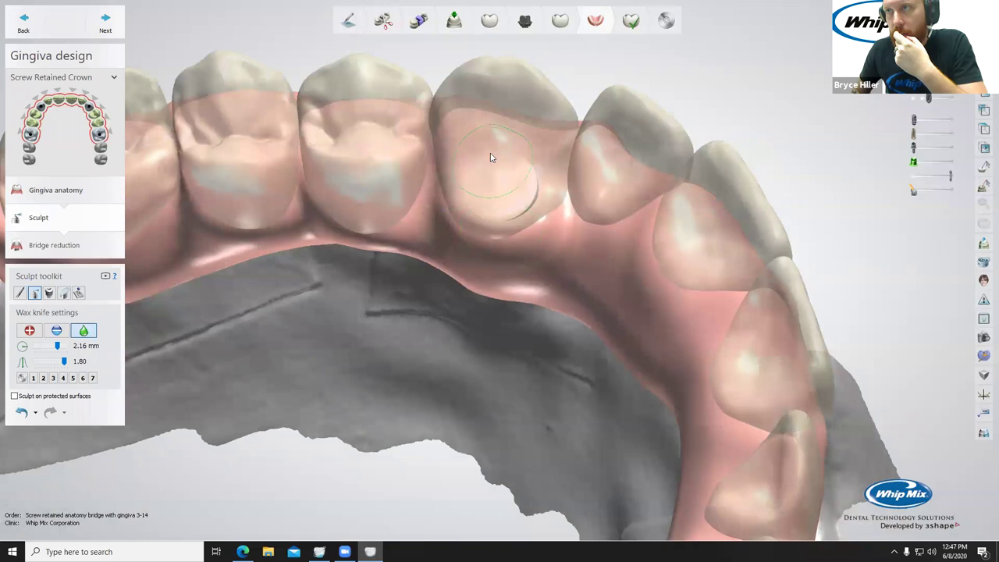
{"action": "right_click_drag", "start_coordinate": [534, 153], "coordinate": [491, 373]}
{"action": "scroll", "coordinate": [473, 258], "scroll_direction": "down", "scroll_amount": 3}
{"action": "scroll", "coordinate": [494, 348], "scroll_direction": "up", "scroll_amount": 5}
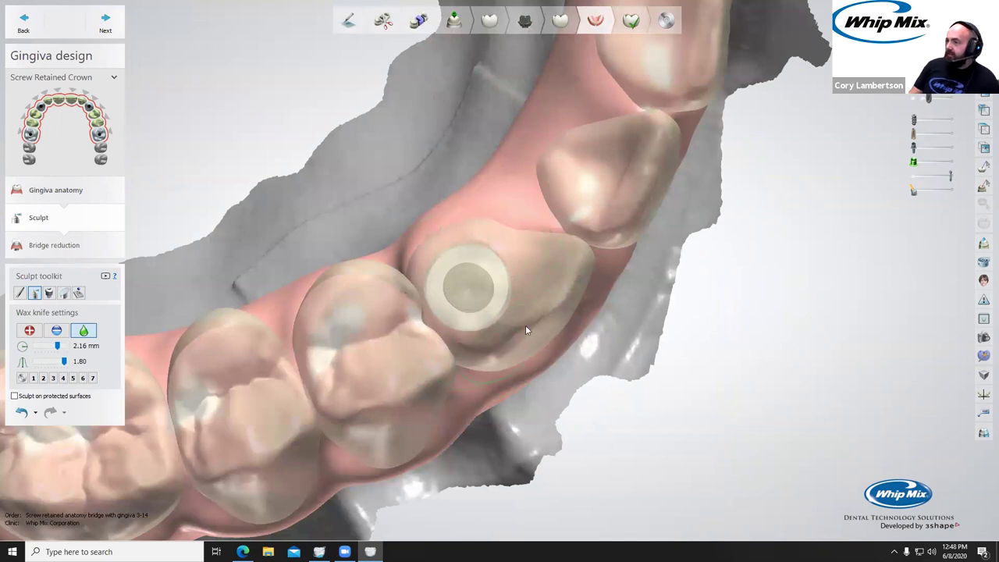
{"action": "scroll", "coordinate": [532, 289], "scroll_direction": "down", "scroll_amount": 3}
{"action": "right_click_drag", "start_coordinate": [513, 217], "coordinate": [416, 233]}
{"action": "scroll", "coordinate": [493, 200], "scroll_direction": "up", "scroll_amount": 4}
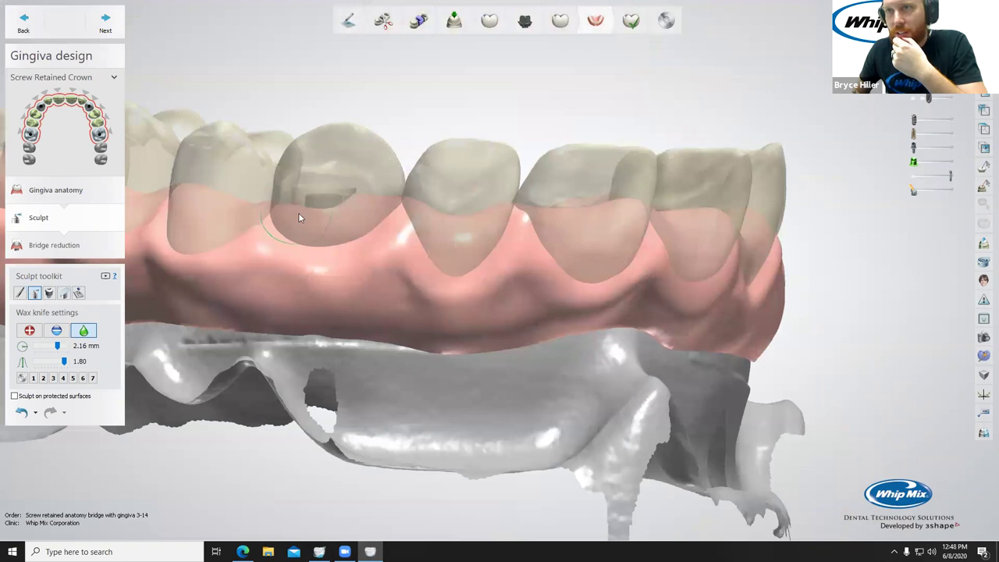
{"action": "right_click_drag", "start_coordinate": [639, 253], "coordinate": [505, 200]}
{"action": "scroll", "coordinate": [505, 201], "scroll_direction": "up", "scroll_amount": 5}
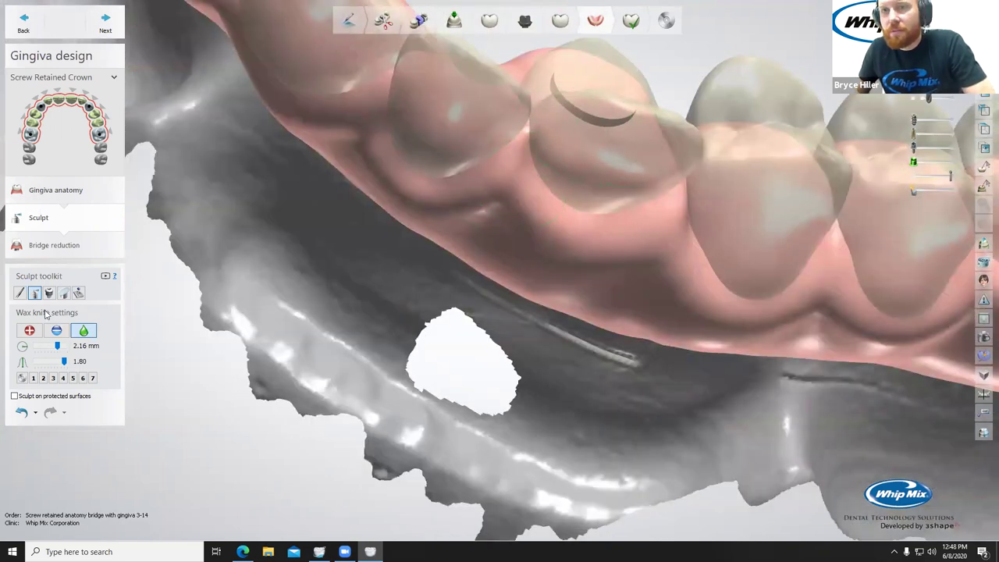
Morph the gingiva around crown 6's screw hole with a morphing size of 3.15 mm.
{"action": "left_click", "coordinate": [19, 293]}
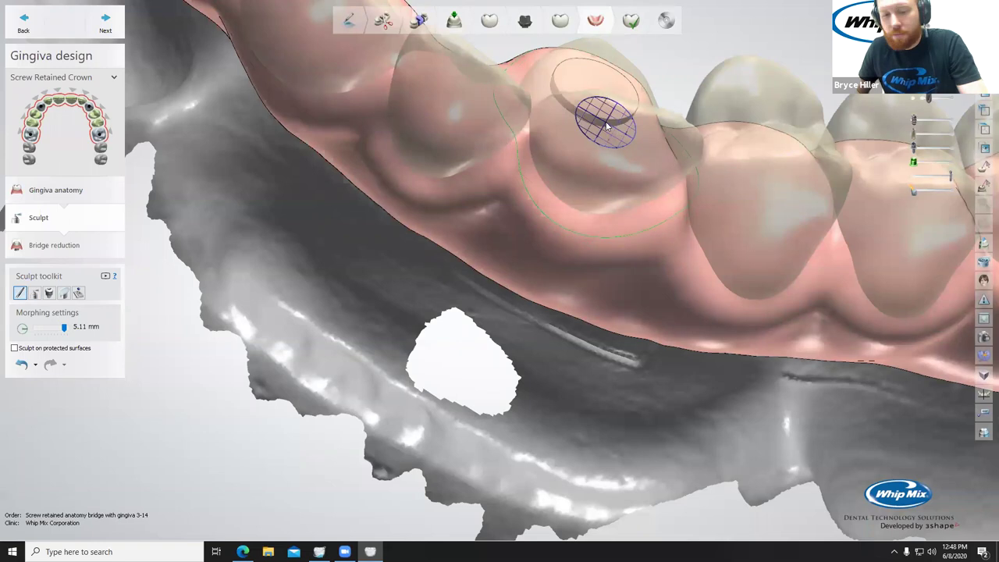
{"action": "scroll", "coordinate": [606, 115], "scroll_direction": "down", "scroll_amount": 2, "text": "shift"}
{"action": "left_click_drag", "start_coordinate": [604, 113], "coordinate": [601, 179]}
{"action": "right_click_drag", "start_coordinate": [609, 158], "coordinate": [579, 186]}
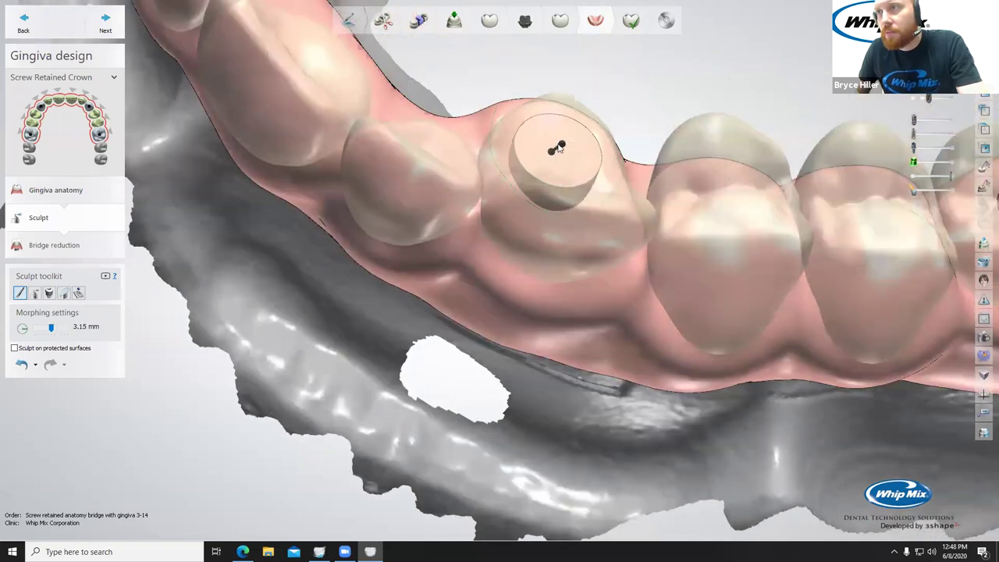
{"action": "right_click_drag", "start_coordinate": [578, 142], "coordinate": [565, 74]}
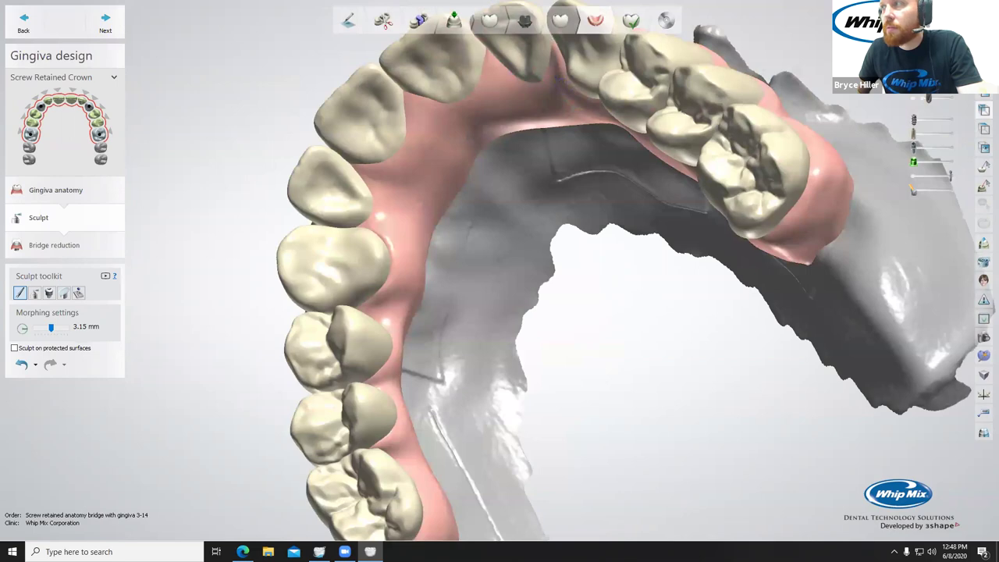
Lower the opacity of the tooth anatomy and advance to the bridge reduction stage.
{"action": "left_click_drag", "start_coordinate": [951, 83], "coordinate": [934, 84]}
{"action": "right_click_drag", "start_coordinate": [550, 108], "coordinate": [519, 125]}
{"action": "left_click", "coordinate": [105, 24]}
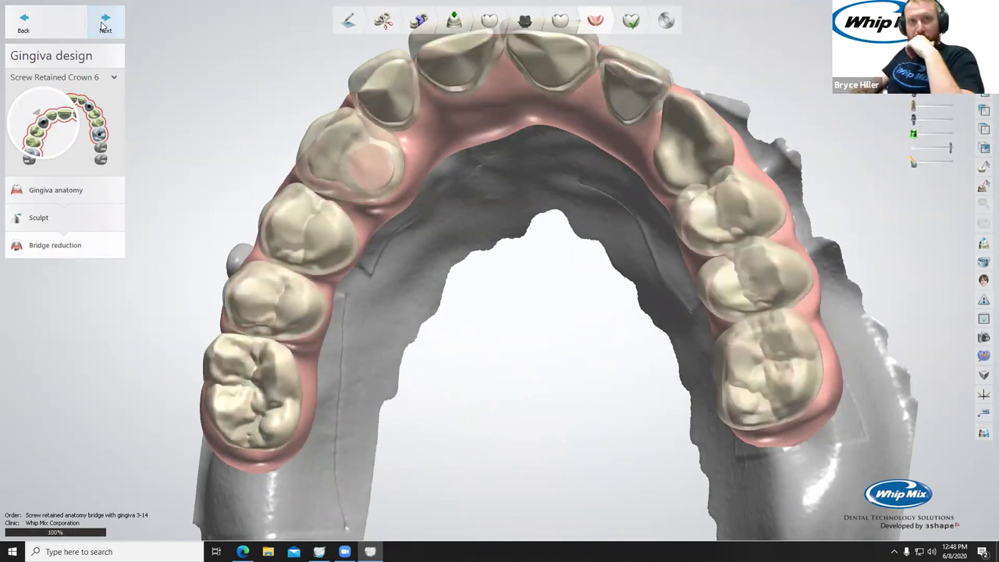
Examine the cutback of screw retained crown 6 and the gingiva around its screw hole in close-up.
{"action": "right_click_drag", "start_coordinate": [474, 285], "coordinate": [402, 227]}
{"action": "scroll", "coordinate": [409, 185], "scroll_direction": "up", "scroll_amount": 5}
{"action": "scroll", "coordinate": [402, 227], "scroll_direction": "down", "scroll_amount": 2}
{"action": "scroll", "coordinate": [402, 227], "scroll_direction": "up", "scroll_amount": 3}
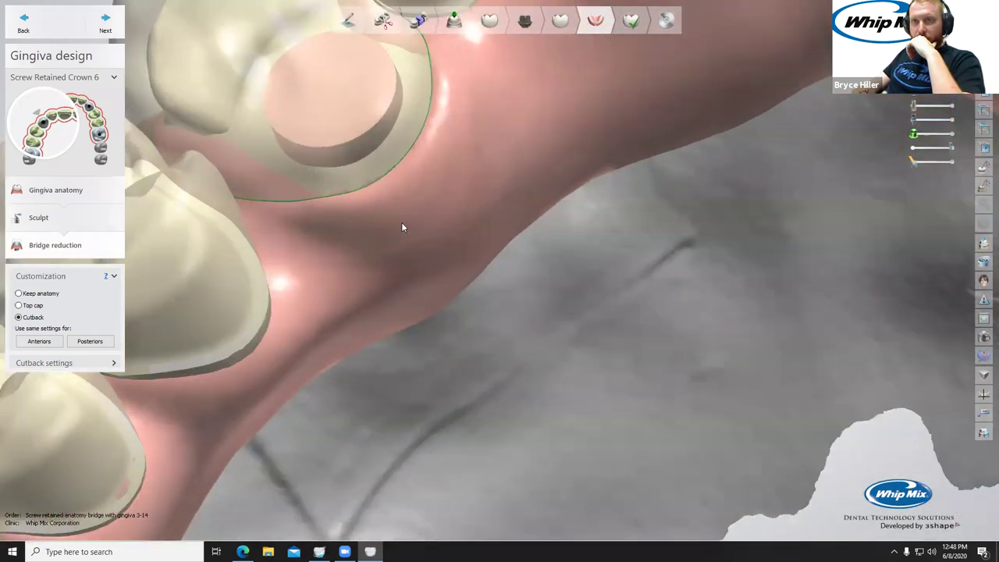
{"action": "scroll", "coordinate": [402, 227], "scroll_direction": "down", "scroll_amount": 4}
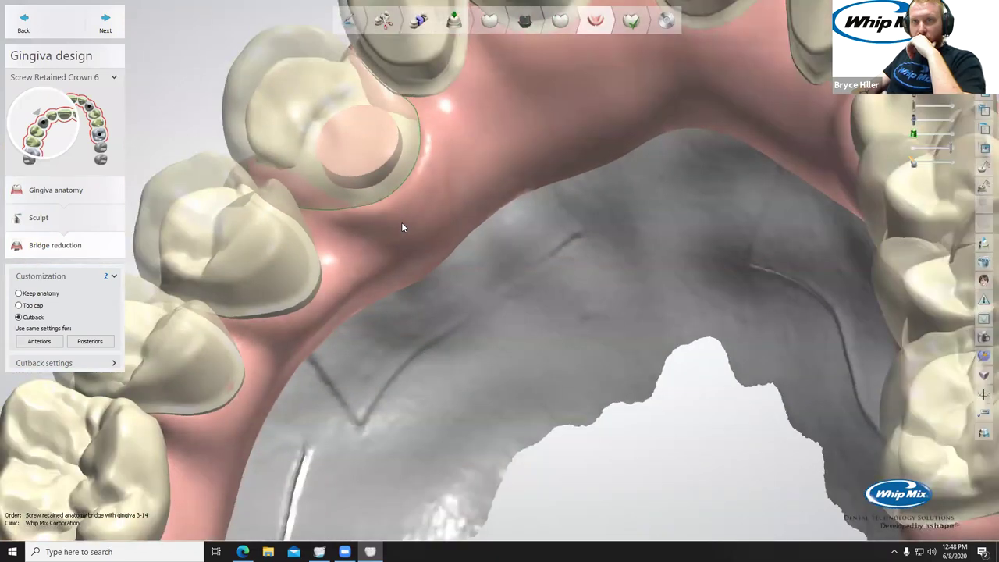
{"action": "scroll", "coordinate": [402, 247], "scroll_direction": "down", "scroll_amount": 5}
{"action": "scroll", "coordinate": [485, 259], "scroll_direction": "up", "scroll_amount": 2}
{"action": "scroll", "coordinate": [486, 259], "scroll_direction": "down", "scroll_amount": 2}
Examine the reduced bridge from the back, the side and above, comparing crown 6 with the neighbouring caps.
{"action": "right_click_drag", "start_coordinate": [515, 264], "coordinate": [766, 331]}
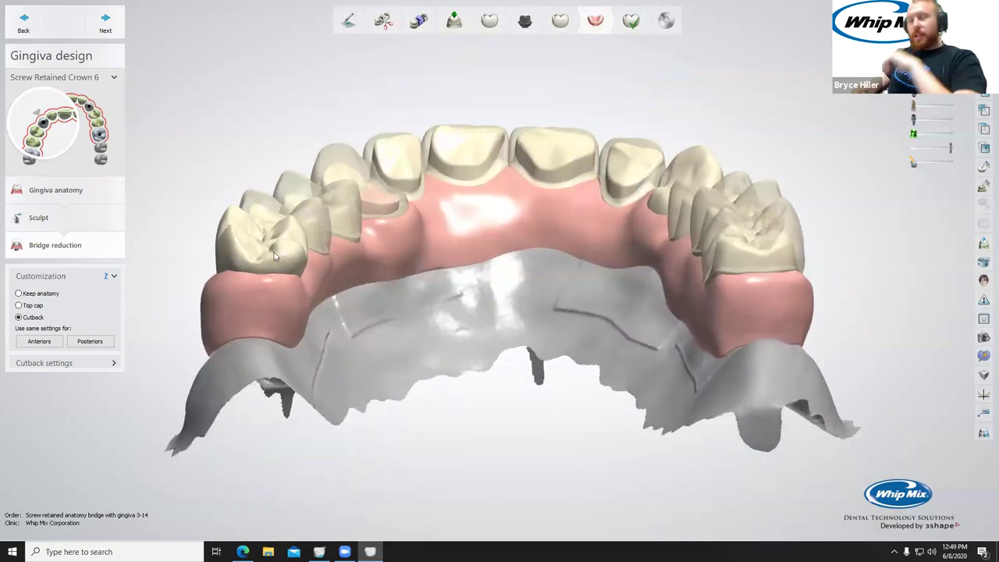
{"action": "right_click_drag", "start_coordinate": [752, 312], "coordinate": [472, 295]}
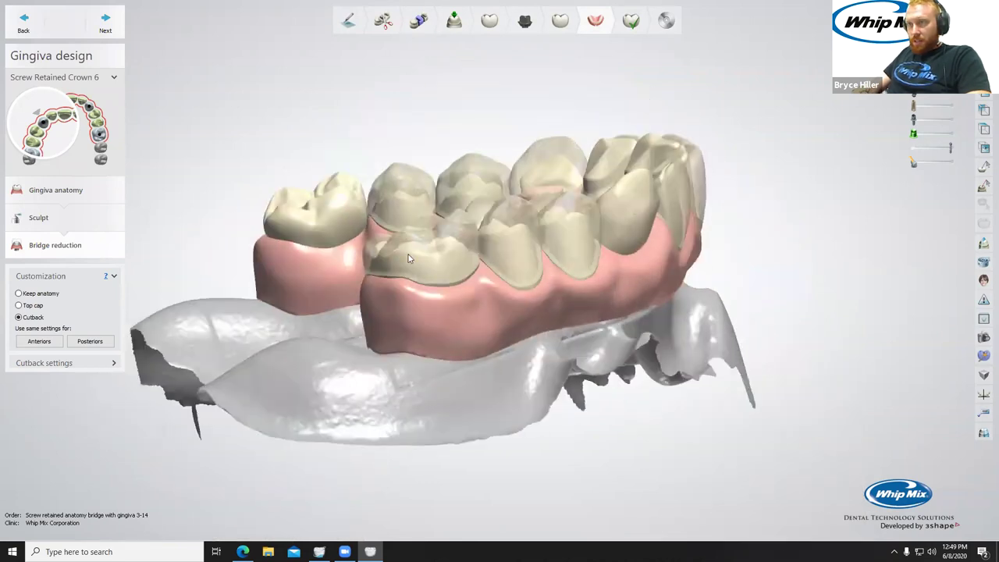
{"action": "right_click_drag", "start_coordinate": [409, 258], "coordinate": [398, 283]}
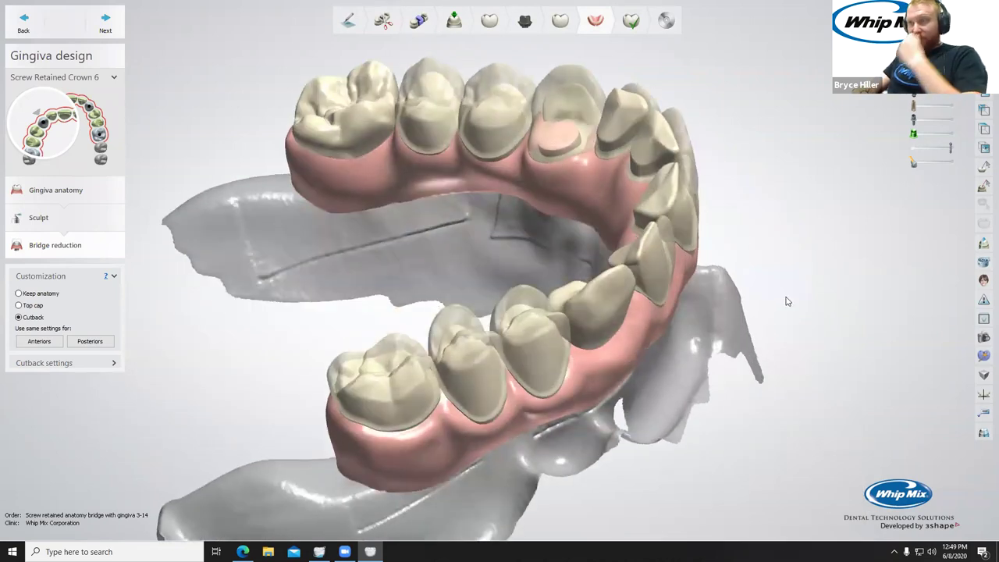
{"action": "scroll", "coordinate": [734, 318], "scroll_direction": "up", "scroll_amount": 5}
{"action": "right_click_drag", "start_coordinate": [734, 318], "coordinate": [639, 330]}
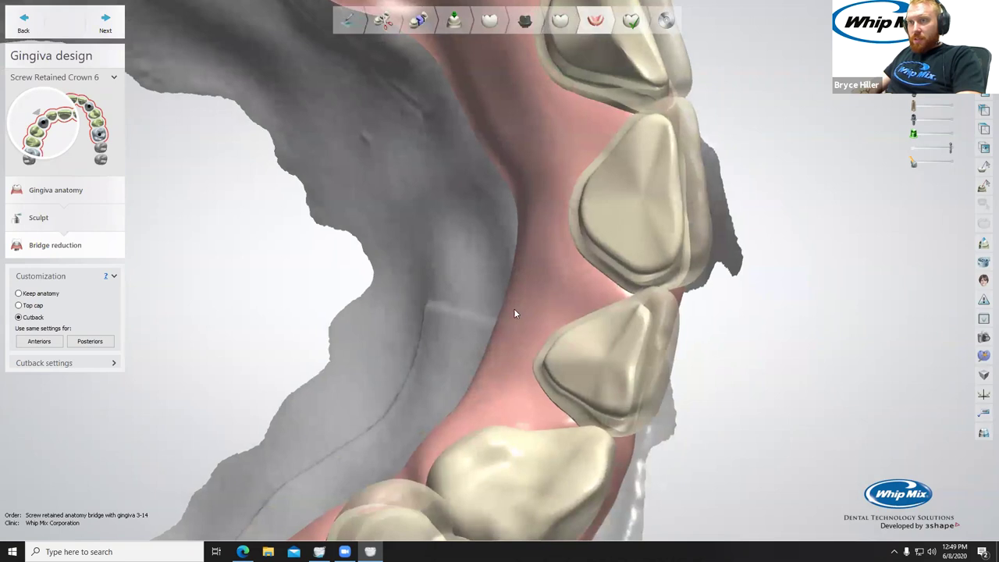
{"action": "middle_click_drag", "start_coordinate": [390, 47], "coordinate": [578, 174]}
{"action": "scroll", "coordinate": [578, 174], "scroll_direction": "down", "scroll_amount": 3}
{"action": "right_click_drag", "start_coordinate": [586, 160], "coordinate": [564, 263]}
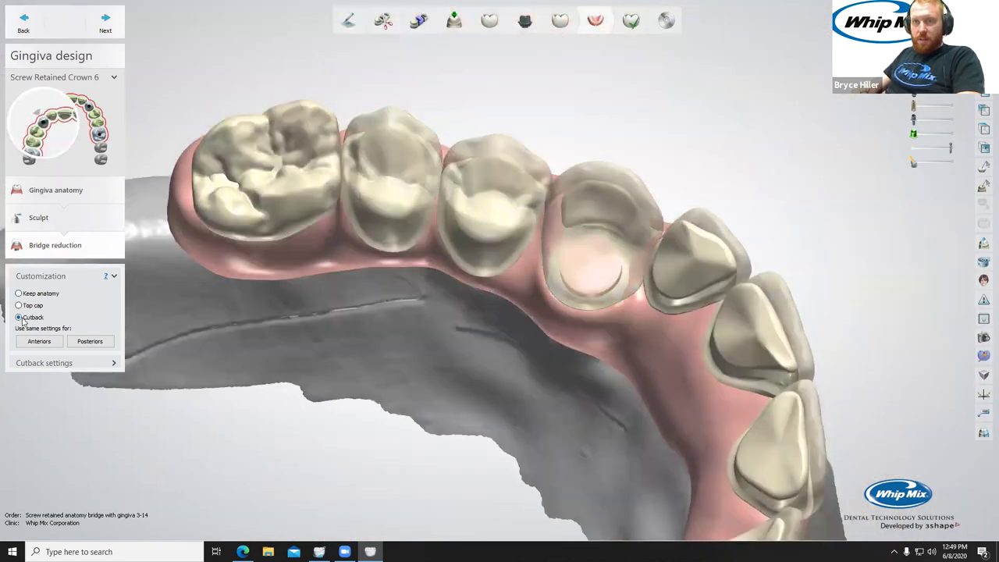
Reset the cutback of crown 6 and try to redraw its line across the inner surface beside the screw hole.
{"action": "left_click", "coordinate": [46, 364]}
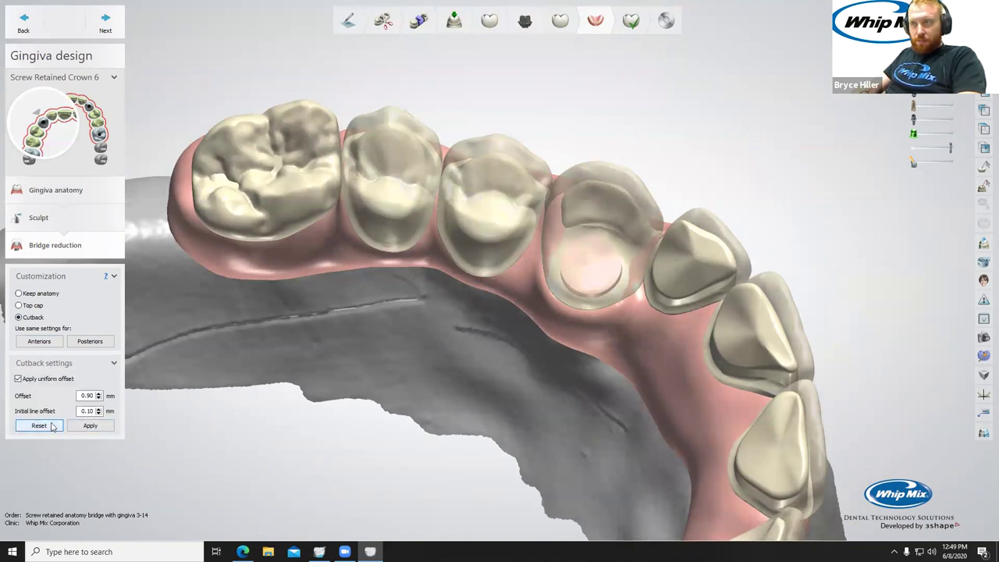
{"action": "left_click", "coordinate": [51, 426]}
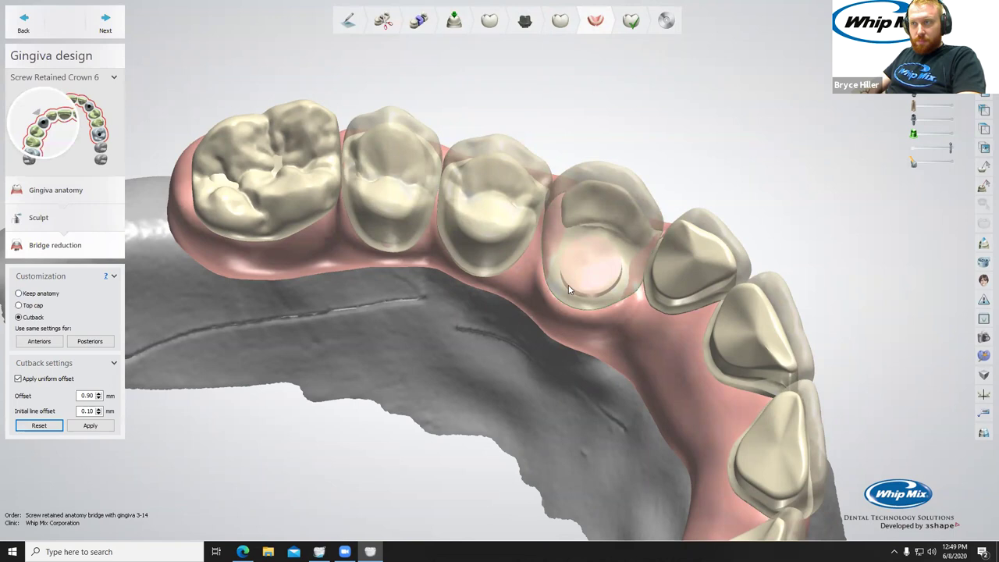
{"action": "scroll", "coordinate": [607, 265], "scroll_direction": "up", "scroll_amount": 2}
{"action": "scroll", "coordinate": [520, 182], "scroll_direction": "up", "scroll_amount": 2}
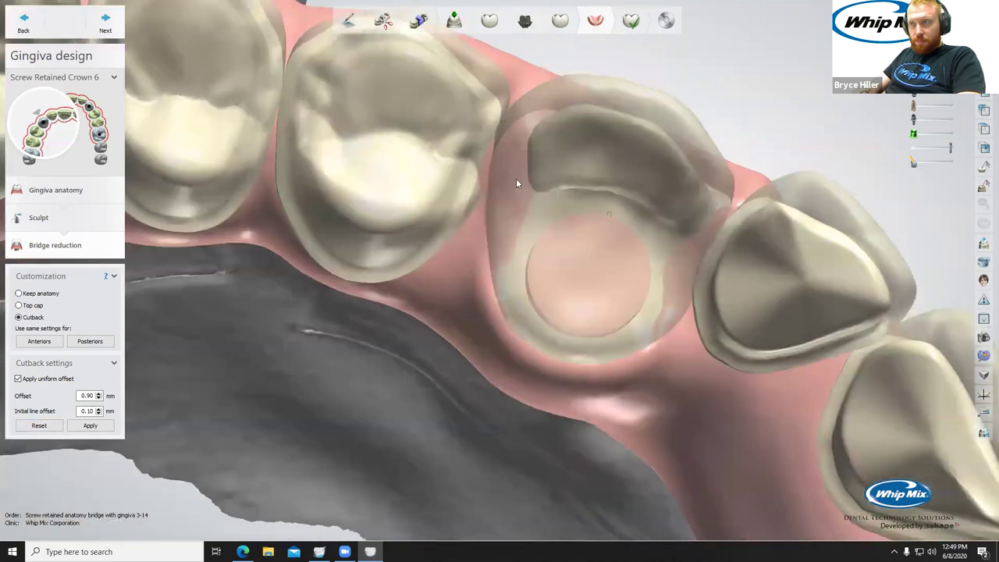
{"action": "left_click_drag", "start_coordinate": [504, 193], "coordinate": [634, 228]}
{"action": "right_click_drag", "start_coordinate": [687, 254], "coordinate": [719, 234]}
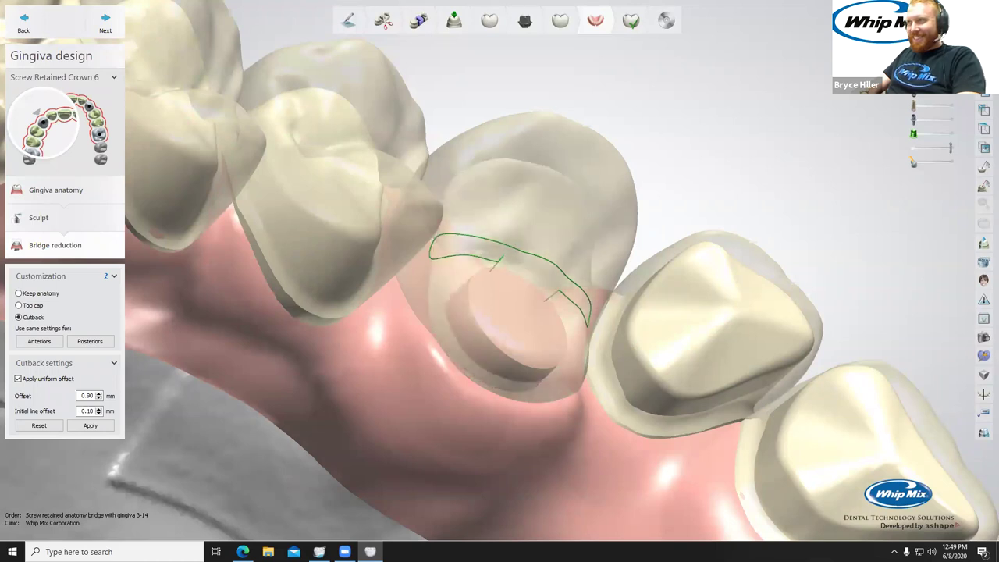
Hide the full-anatomy overlay and the gingiva, and examine crown 6's cutback line around the screw hole.
{"action": "left_click_drag", "start_coordinate": [932, 77], "coordinate": [914, 77]}
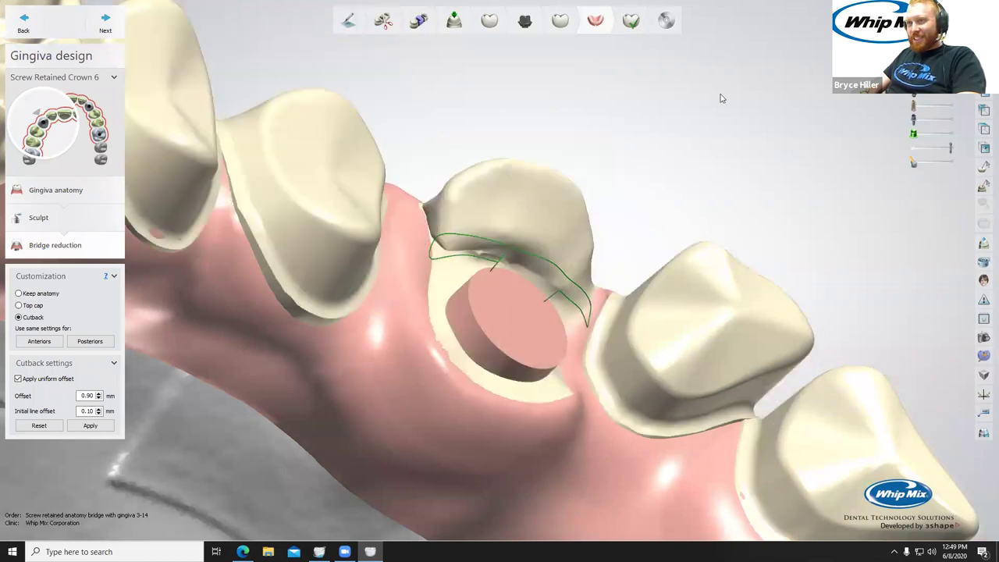
{"action": "scroll", "coordinate": [533, 126], "scroll_direction": "down", "scroll_amount": 3}
{"action": "right_click_drag", "start_coordinate": [470, 155], "coordinate": [437, 204]}
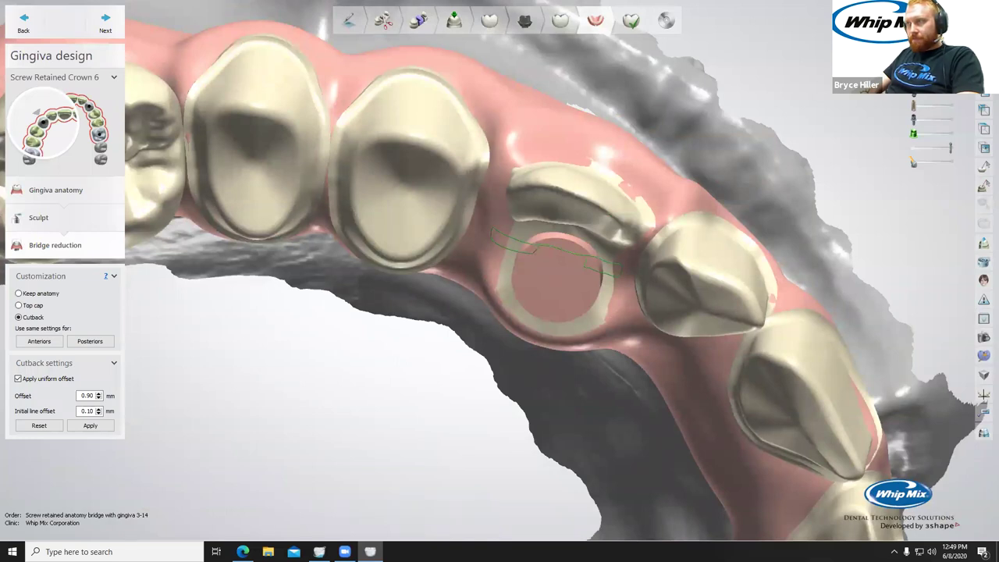
{"action": "right_click_drag", "start_coordinate": [611, 269], "coordinate": [532, 372]}
{"action": "scroll", "coordinate": [488, 237], "scroll_direction": "up", "scroll_amount": 6}
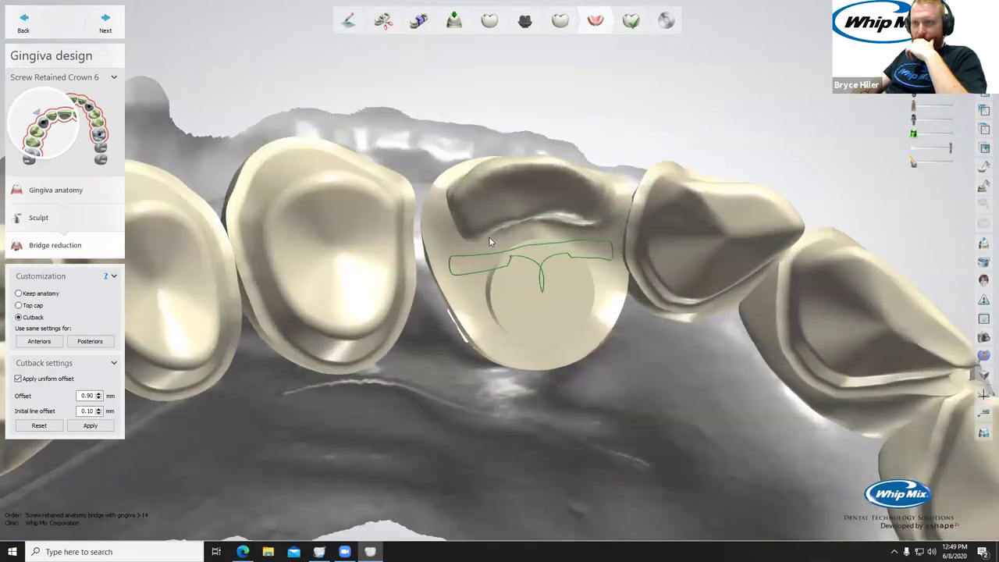
{"action": "right_click_drag", "start_coordinate": [517, 256], "coordinate": [527, 288]}
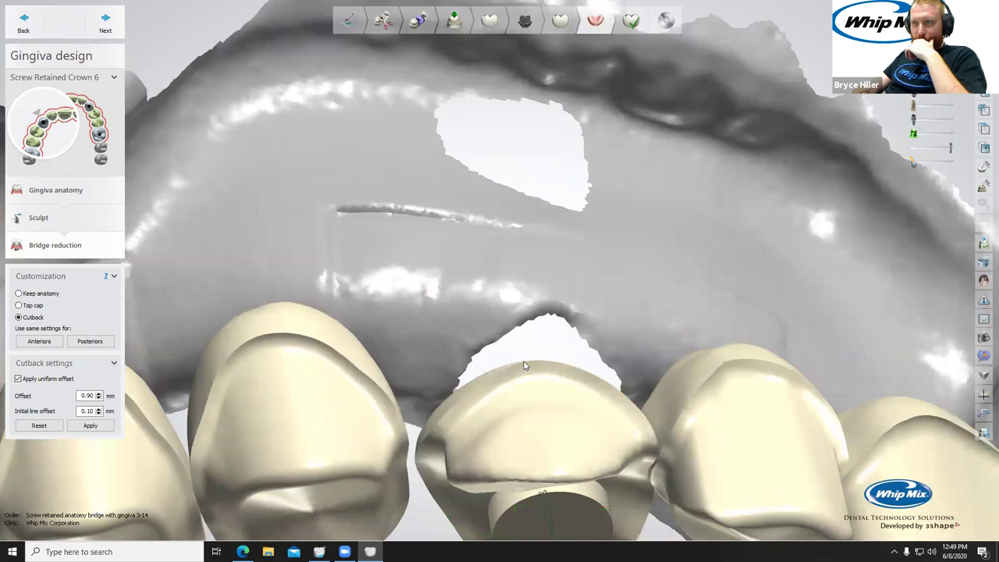
{"action": "right_click_drag", "start_coordinate": [526, 364], "coordinate": [532, 289]}
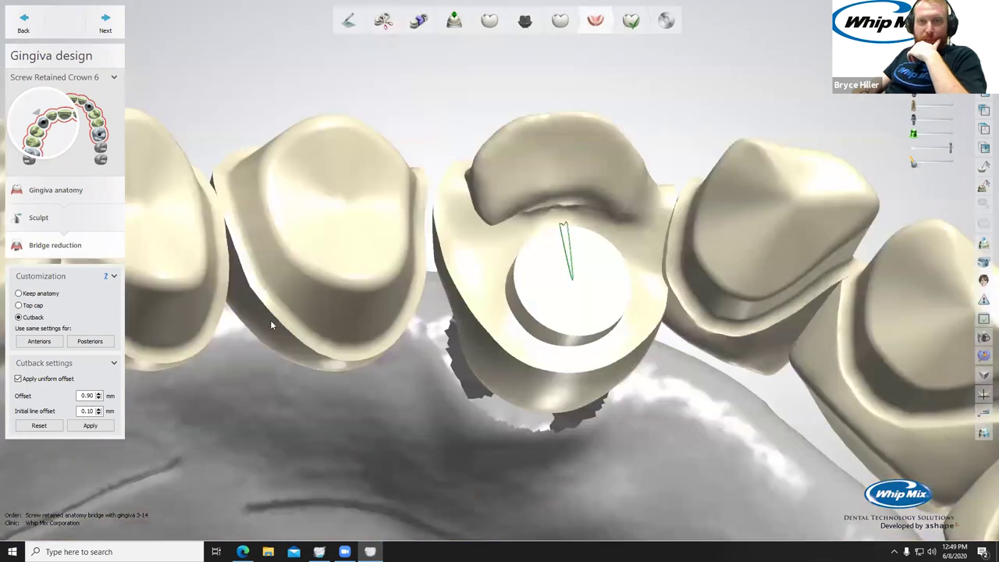
{"action": "right_click_drag", "start_coordinate": [499, 308], "coordinate": [460, 261]}
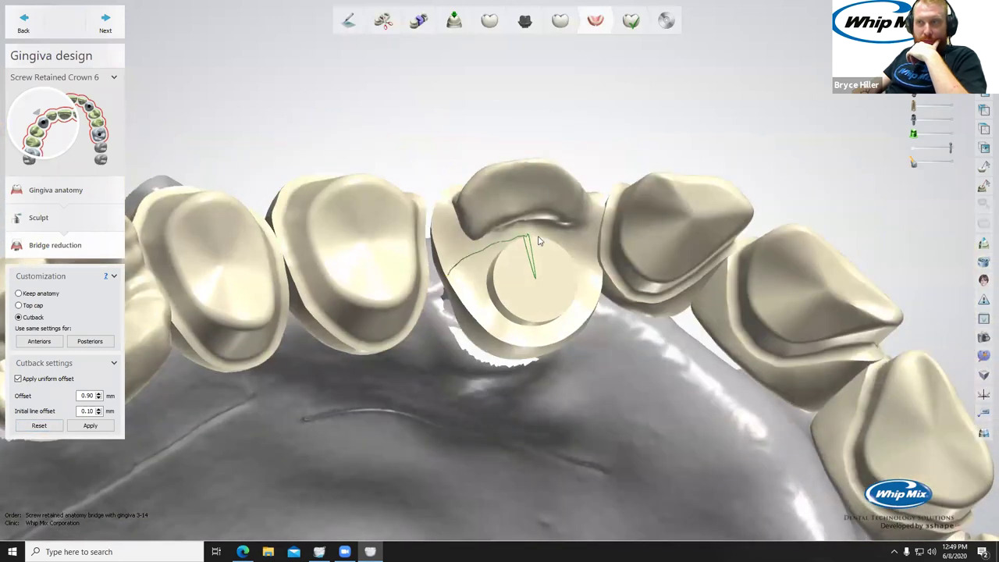
Try to reroute the cutback line of crown 6 along the rim of its screw hole.
{"action": "left_click_drag", "start_coordinate": [506, 346], "coordinate": [508, 337]}
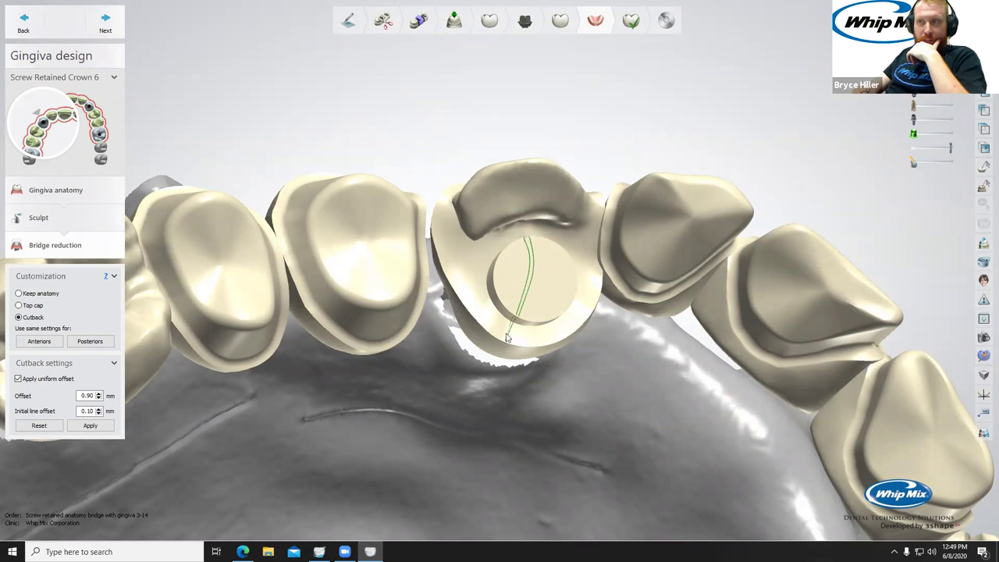
{"action": "right_click_drag", "start_coordinate": [495, 320], "coordinate": [480, 262]}
{"action": "left_click_drag", "start_coordinate": [477, 254], "coordinate": [480, 264]}
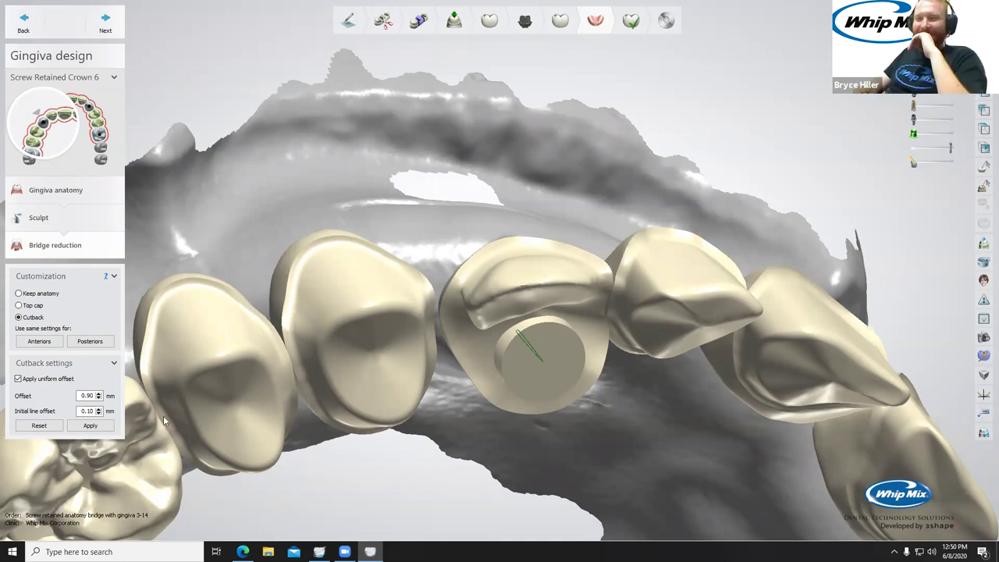
{"action": "right_click_drag", "start_coordinate": [510, 380], "coordinate": [508, 311]}
{"action": "right_click_drag", "start_coordinate": [497, 374], "coordinate": [453, 343]}
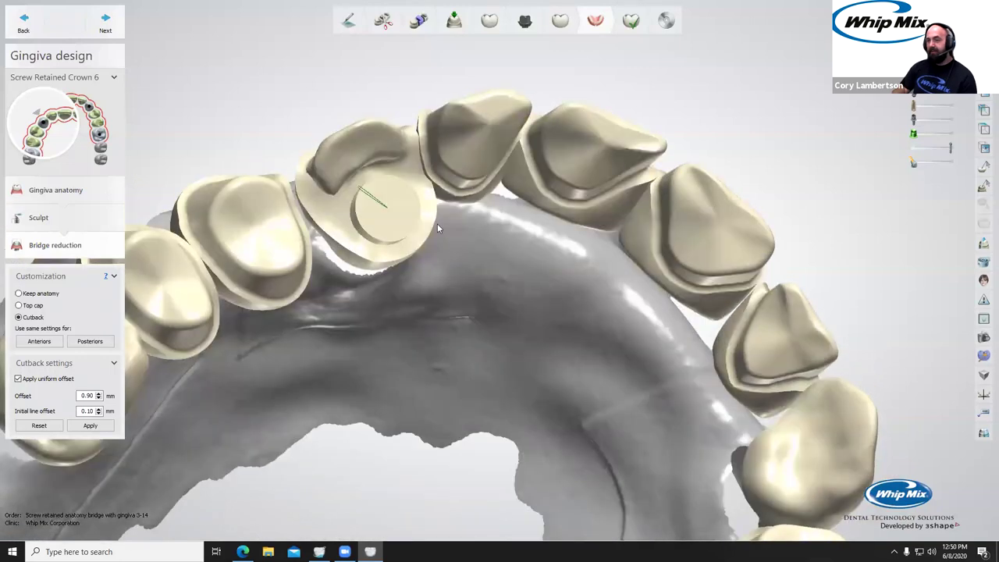
Reset the cutback of crown 6 and switch its reduction type to Top cap.
{"action": "scroll", "coordinate": [401, 202], "scroll_direction": "up", "scroll_amount": 4}
{"action": "right_click_drag", "start_coordinate": [401, 201], "coordinate": [398, 224]}
{"action": "left_click", "coordinate": [39, 425]}
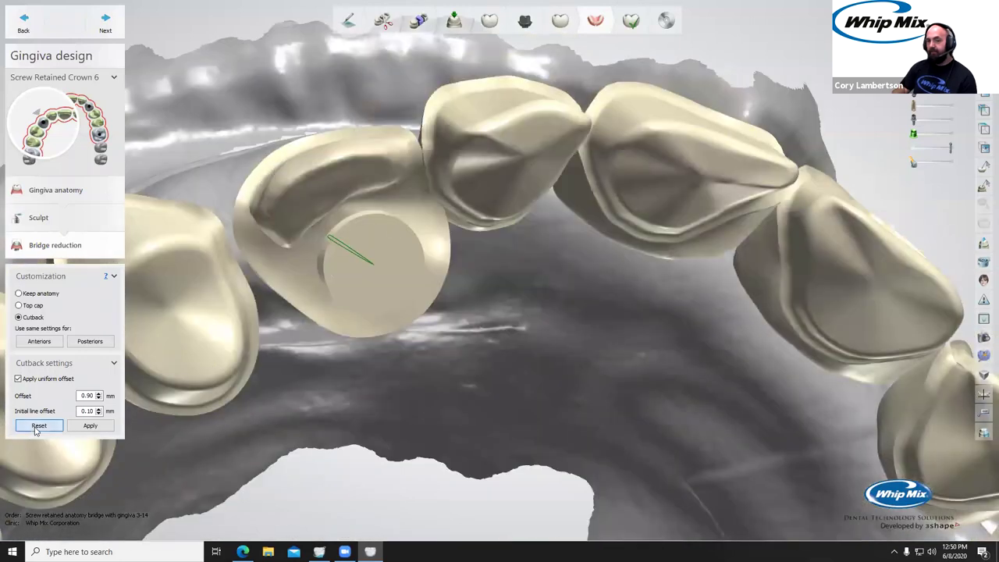
{"action": "left_click", "coordinate": [19, 306]}
{"action": "left_click", "coordinate": [398, 257]}
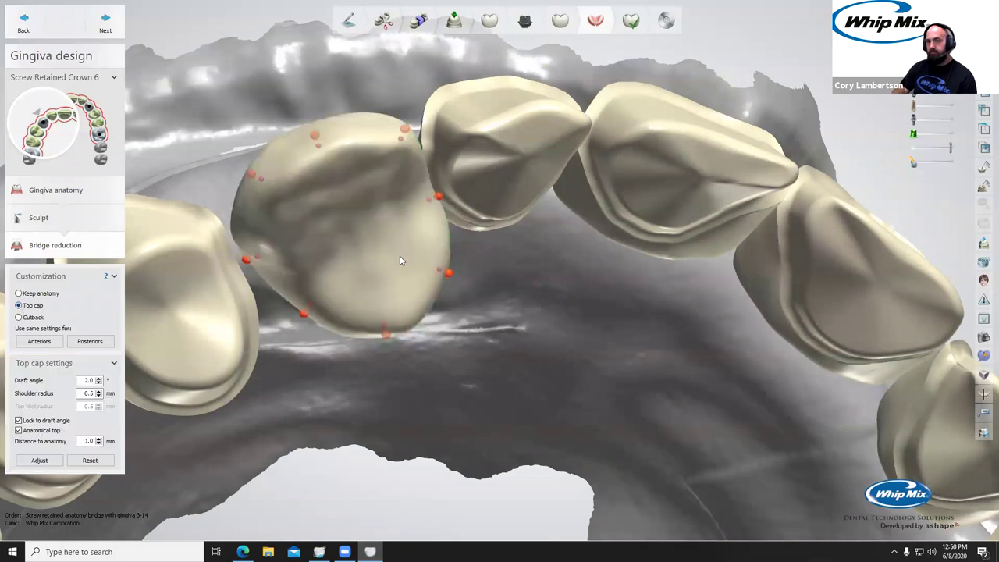
Examine crown 6 with its top cap control points and the screw interface from the underside.
{"action": "right_click_drag", "start_coordinate": [410, 257], "coordinate": [400, 210]}
{"action": "right_click_drag", "start_coordinate": [403, 294], "coordinate": [395, 345]}
{"action": "scroll", "coordinate": [395, 346], "scroll_direction": "down", "scroll_amount": 5}
{"action": "middle_click_drag", "start_coordinate": [395, 346], "coordinate": [379, 230]}
{"action": "scroll", "coordinate": [377, 249], "scroll_direction": "up", "scroll_amount": 5}
{"action": "mouse_move", "coordinate": [377, 246]}
{"action": "right_mouse_down"}
{"action": "mouse_move", "coordinate": [383, 272]}
{"action": "mouse_move", "coordinate": [381, 236]}
{"action": "right_mouse_up"}
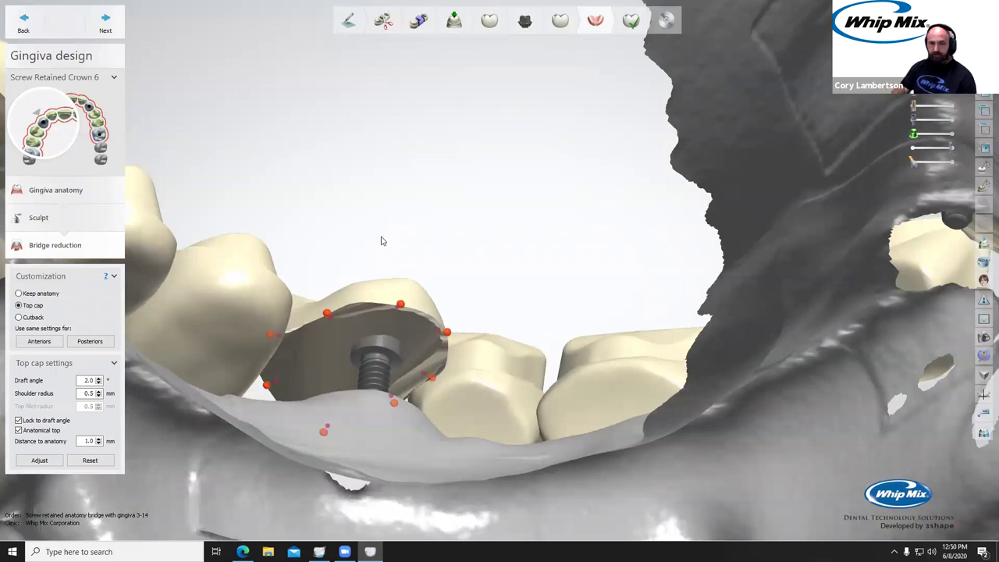
Raise a top cap control point of crown 6 beside its screw interface, and check the underside of the bridge.
{"action": "scroll", "coordinate": [381, 242], "scroll_direction": "down", "scroll_amount": 5}
{"action": "right_click_drag", "start_coordinate": [380, 290], "coordinate": [381, 304]}
{"action": "scroll", "coordinate": [345, 152], "scroll_direction": "up", "scroll_amount": 5}
{"action": "right_click_drag", "start_coordinate": [360, 205], "coordinate": [384, 177]}
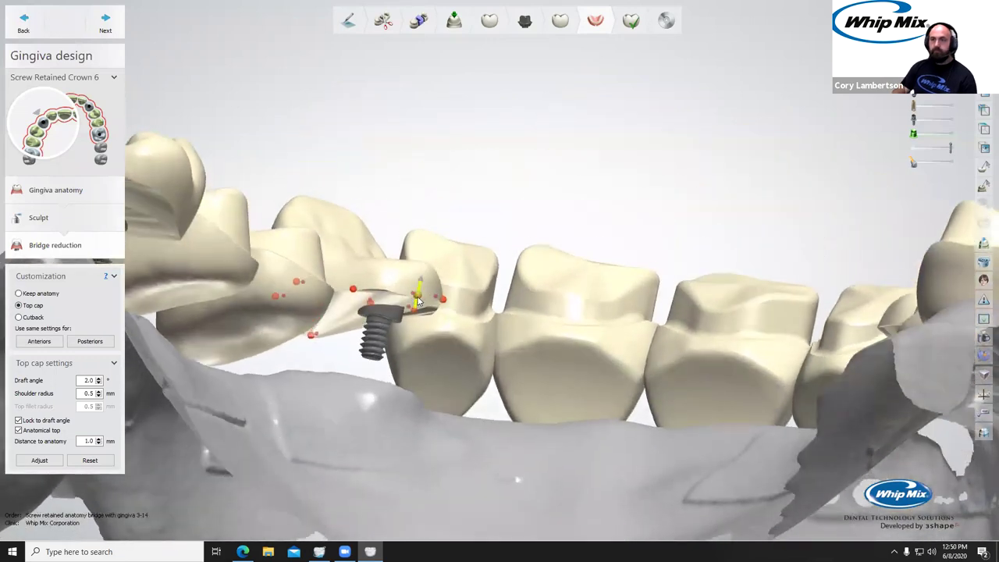
{"action": "left_click_drag", "start_coordinate": [417, 299], "coordinate": [419, 266]}
{"action": "right_click_drag", "start_coordinate": [425, 282], "coordinate": [679, 187]}
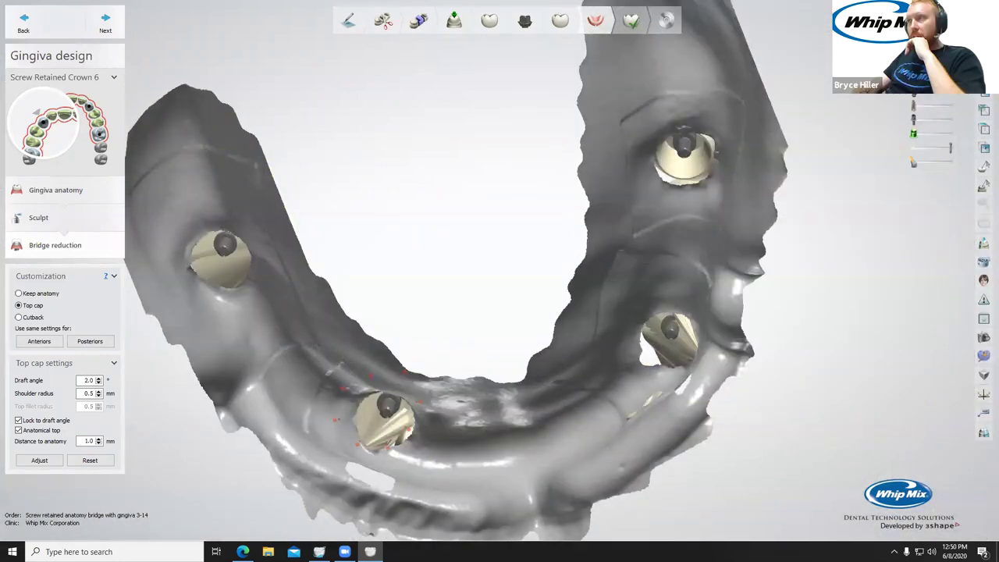
Return to sculpting and display only the gingiva with the screws, seen from the underside.
{"action": "left_click", "coordinate": [914, 64]}
{"action": "right_click_drag", "start_coordinate": [712, 188], "coordinate": [712, 159]}
{"action": "left_click", "coordinate": [38, 217]}
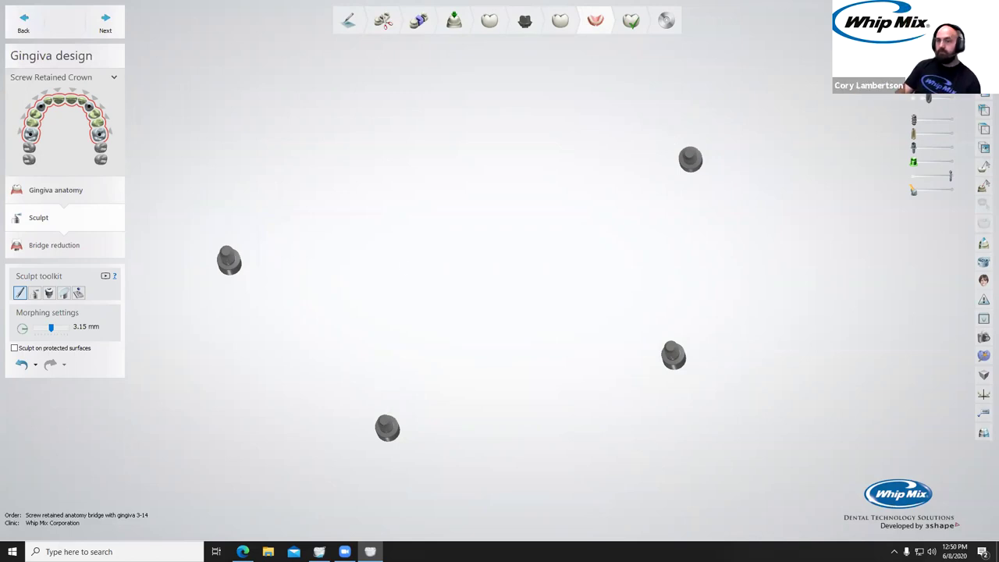
{"action": "left_click", "coordinate": [915, 83]}
{"action": "right_click_drag", "start_coordinate": [757, 179], "coordinate": [596, 263]}
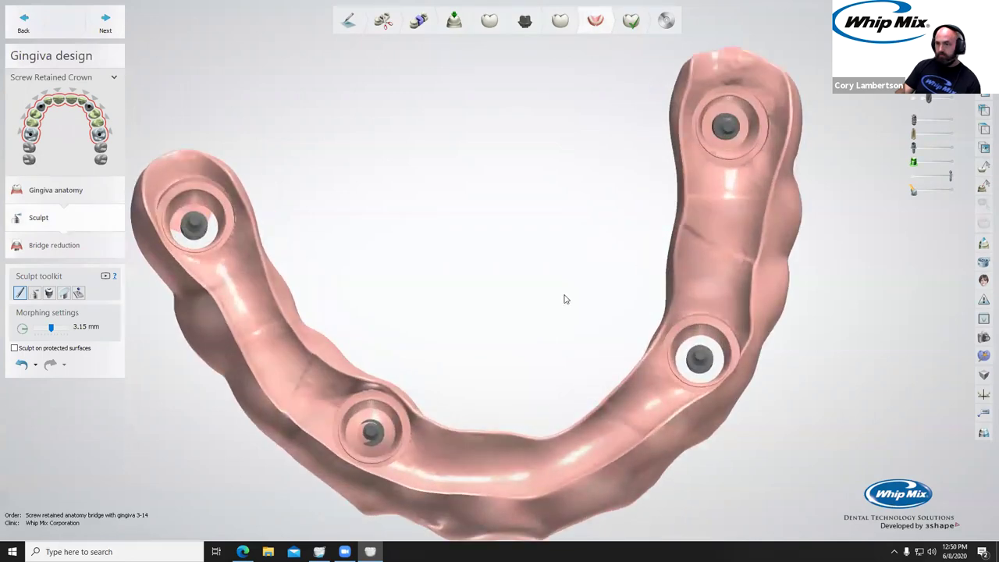
Examine the gingiva's underside around the four screw holes along the arch.
{"action": "scroll", "coordinate": [565, 299], "scroll_direction": "up", "scroll_amount": 1}
{"action": "middle_click_drag", "start_coordinate": [712, 240], "coordinate": [612, 167]}
{"action": "right_click_drag", "start_coordinate": [653, 180], "coordinate": [653, 187]}
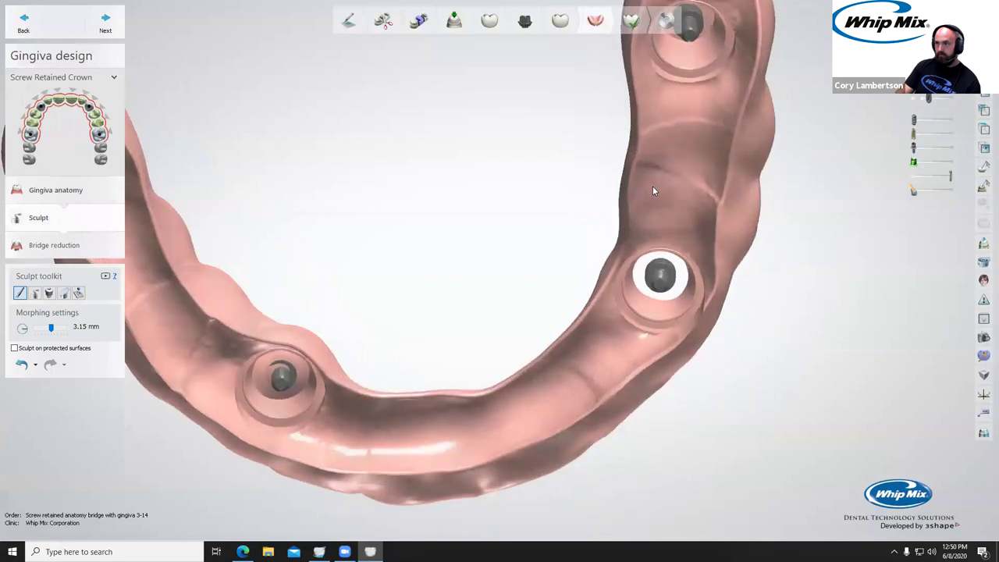
{"action": "scroll", "coordinate": [654, 190], "scroll_direction": "down", "scroll_amount": 5}
{"action": "scroll", "coordinate": [648, 179], "scroll_direction": "up", "scroll_amount": 8}
{"action": "right_click_drag", "start_coordinate": [721, 198], "coordinate": [651, 84]}
{"action": "scroll", "coordinate": [653, 99], "scroll_direction": "down", "scroll_amount": 3}
{"action": "middle_click_drag", "start_coordinate": [672, 154], "coordinate": [711, 224]}
{"action": "right_click_drag", "start_coordinate": [715, 208], "coordinate": [317, 219]}
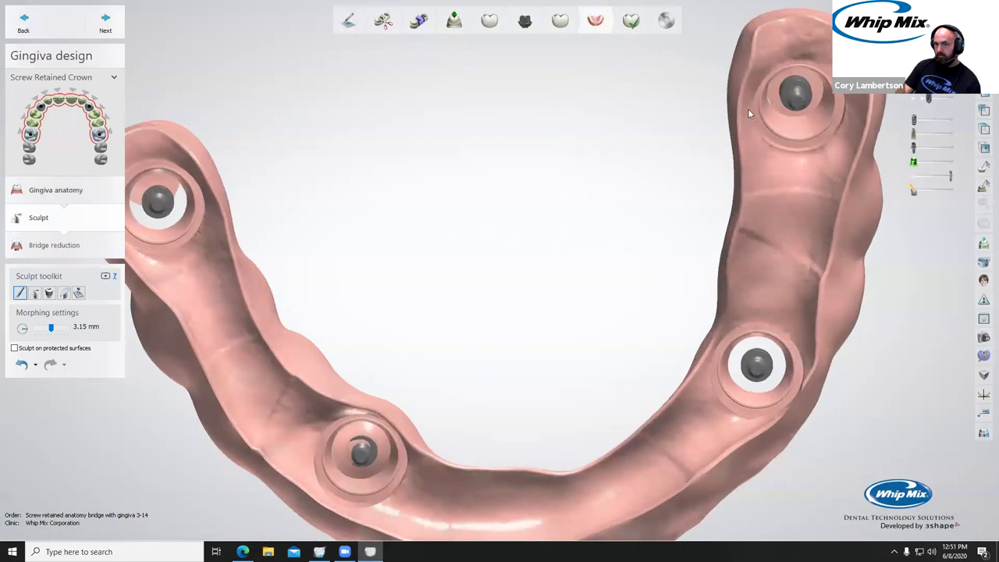
Show the crowns together with the gingiva from the underside, and set the morphing radius to 5.60 mm.
{"action": "left_click_drag", "start_coordinate": [914, 78], "coordinate": [947, 78]}
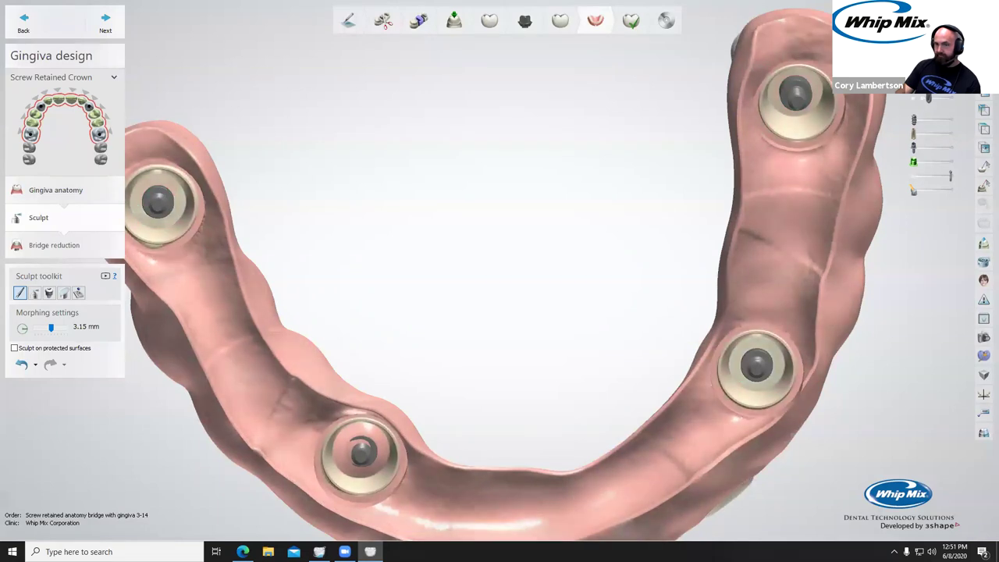
{"action": "right_click_drag", "start_coordinate": [878, 121], "coordinate": [862, 137]}
{"action": "scroll", "coordinate": [683, 192], "scroll_direction": "down", "scroll_amount": 4}
{"action": "right_click_drag", "start_coordinate": [683, 192], "coordinate": [686, 146]}
{"action": "scroll", "coordinate": [526, 294], "scroll_direction": "up", "scroll_amount": 7, "text": "shift"}
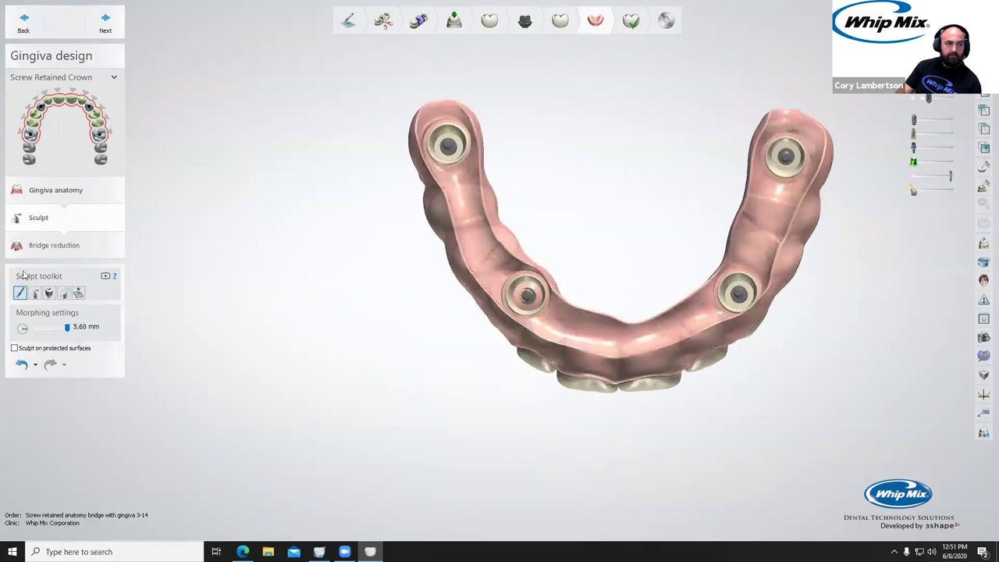
Add wax around the screw seat of crown 6 with the wax knife at a 1.60 mm radius and 50.0 µm level.
{"action": "left_click", "coordinate": [35, 292]}
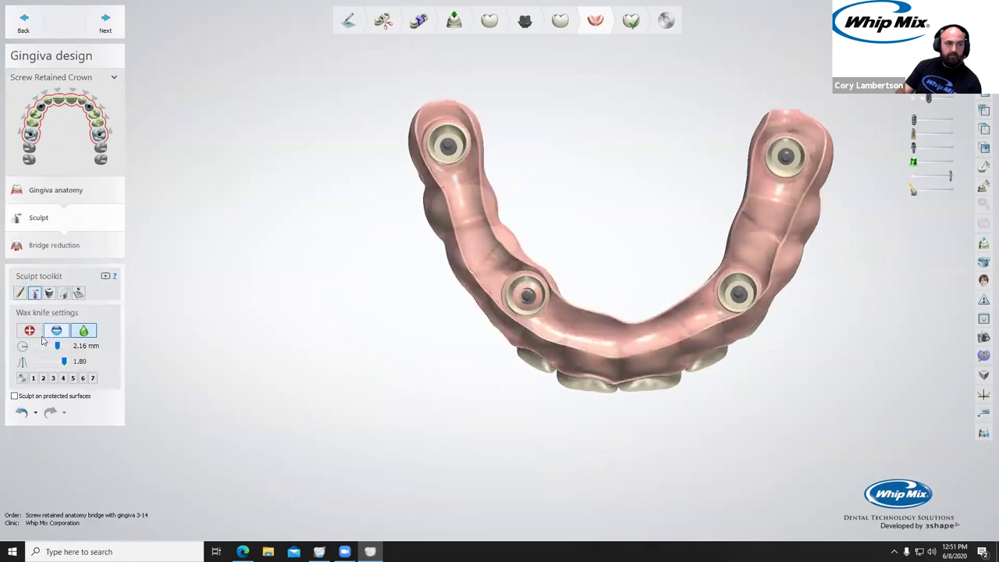
{"action": "left_click", "coordinate": [56, 330]}
{"action": "scroll", "coordinate": [534, 364], "scroll_direction": "up", "scroll_amount": 5}
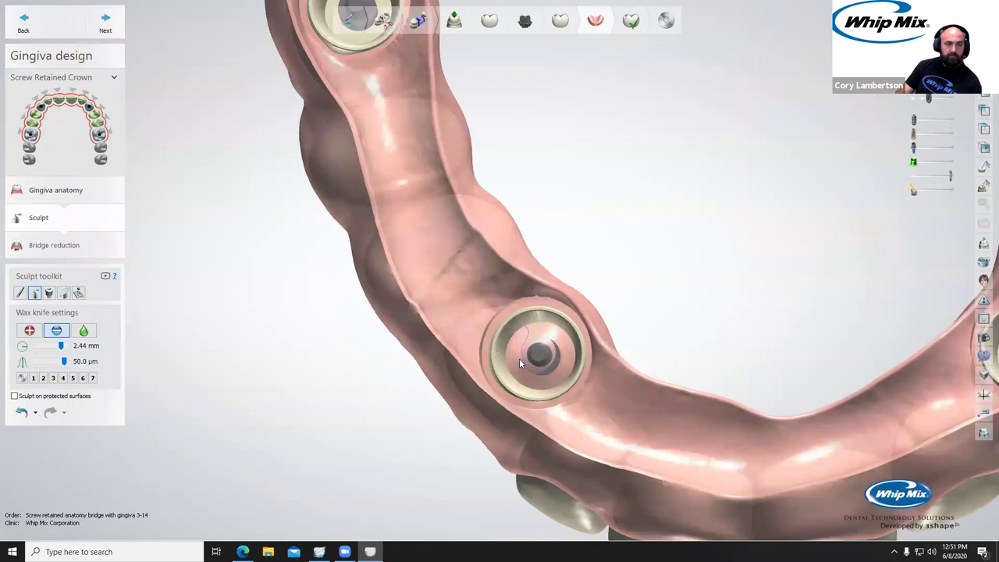
{"action": "left_click", "coordinate": [29, 330]}
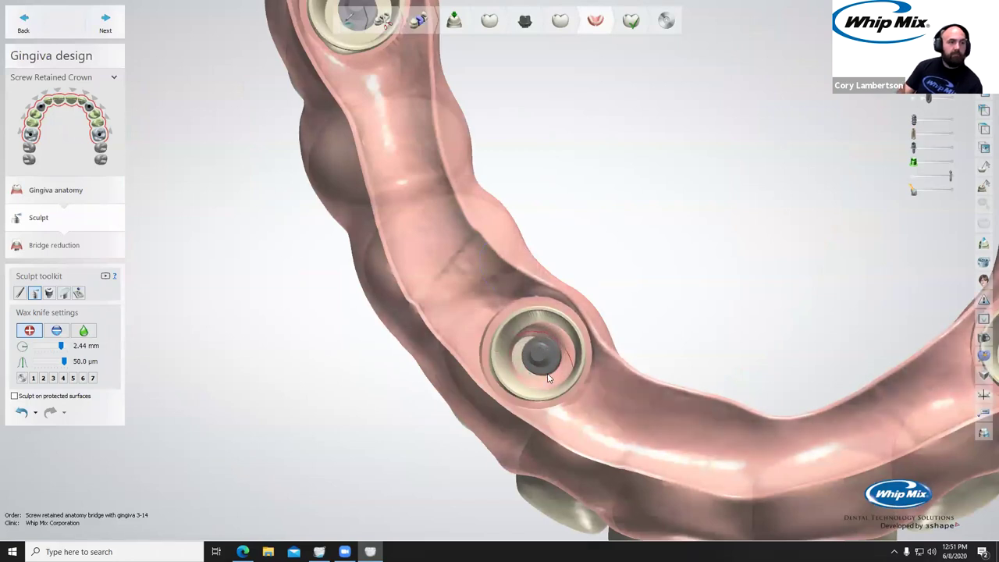
{"action": "scroll", "coordinate": [556, 371], "scroll_direction": "up", "scroll_amount": 2}
{"action": "scroll", "coordinate": [557, 365], "scroll_direction": "down", "scroll_amount": 4, "text": "ctrl"}
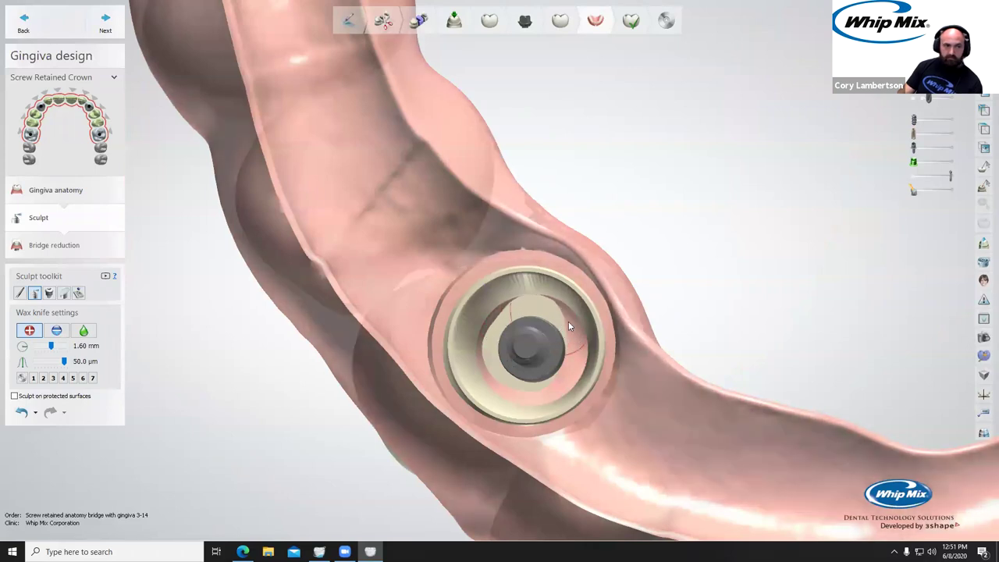
{"action": "right_click_drag", "start_coordinate": [489, 320], "coordinate": [538, 327]}
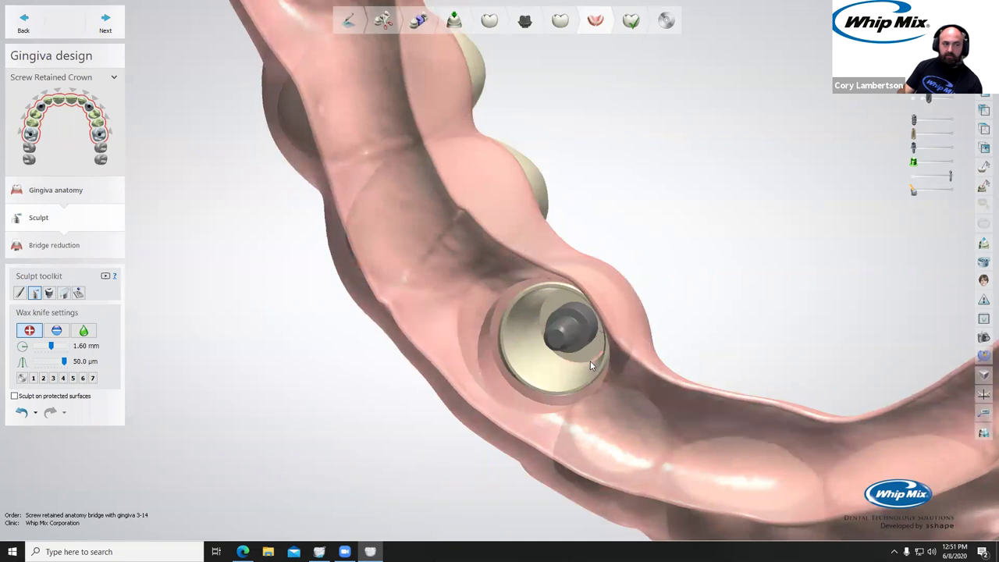
{"action": "right_click_drag", "start_coordinate": [590, 361], "coordinate": [561, 363]}
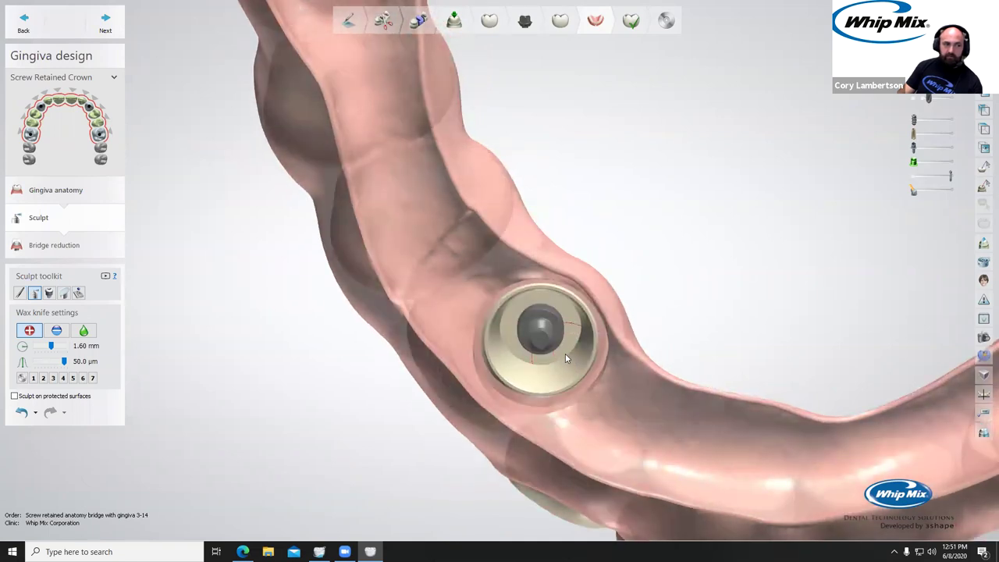
Examine the remaining screw seats on the underside of the bridge, from both posterior ends to the front.
{"action": "scroll", "coordinate": [556, 143], "scroll_direction": "down", "scroll_amount": 5}
{"action": "middle_click_drag", "start_coordinate": [558, 142], "coordinate": [615, 427]}
{"action": "scroll", "coordinate": [420, 348], "scroll_direction": "up", "scroll_amount": 8}
{"action": "right_click_drag", "start_coordinate": [633, 312], "coordinate": [617, 326]}
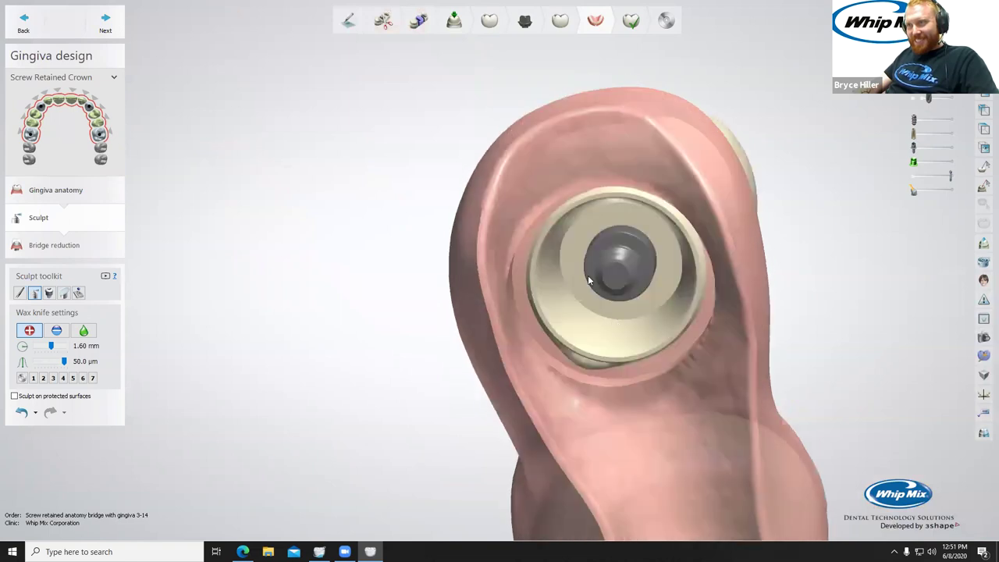
{"action": "scroll", "coordinate": [639, 270], "scroll_direction": "down", "scroll_amount": 4}
{"action": "right_click_drag", "start_coordinate": [685, 345], "coordinate": [724, 370]}
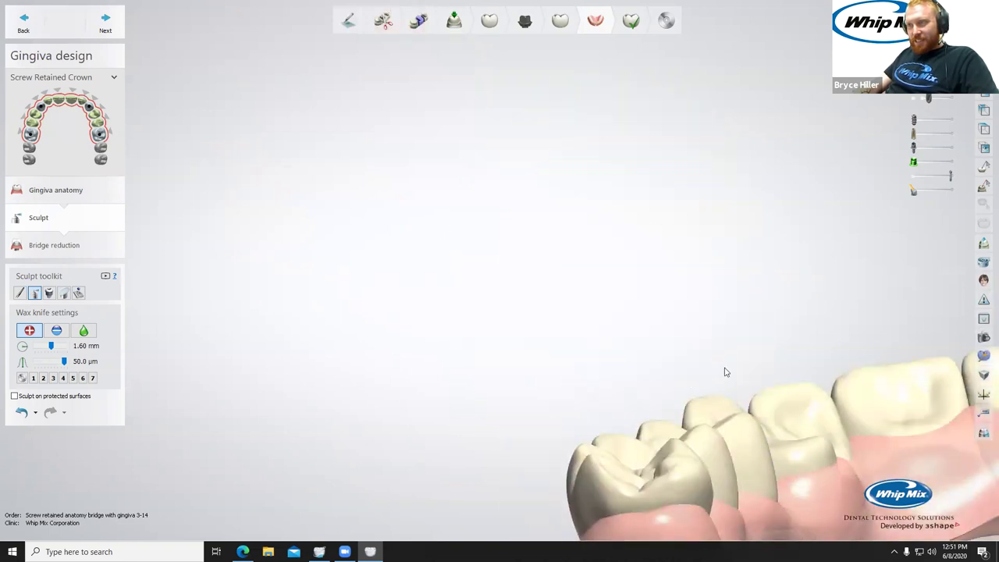
{"action": "middle_click_drag", "start_coordinate": [838, 459], "coordinate": [551, 192]}
{"action": "right_click_drag", "start_coordinate": [766, 213], "coordinate": [761, 177]}
{"action": "right_click_drag", "start_coordinate": [511, 272], "coordinate": [592, 244]}
{"action": "scroll", "coordinate": [593, 226], "scroll_direction": "up", "scroll_amount": 4}
{"action": "scroll", "coordinate": [568, 212], "scroll_direction": "down", "scroll_amount": 3}
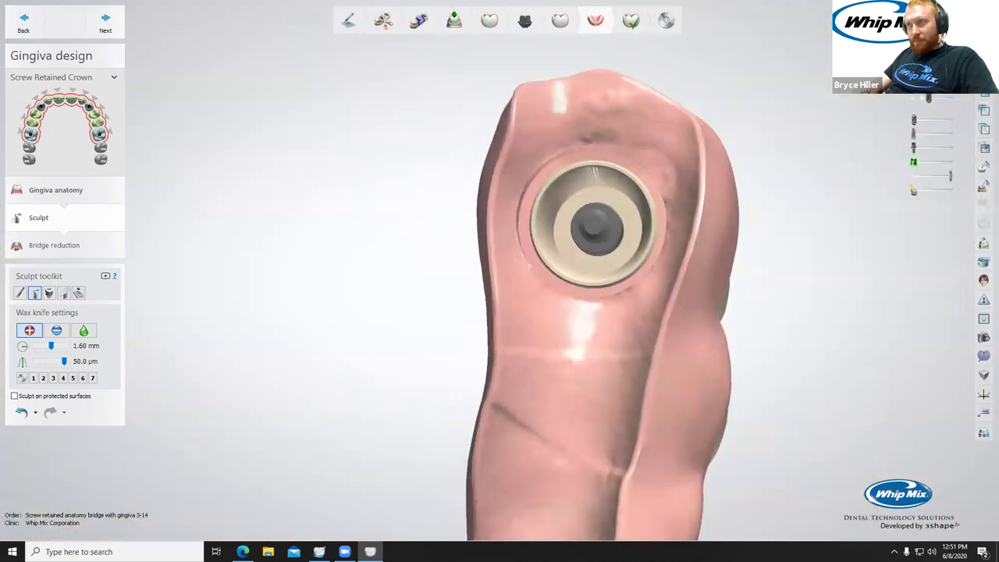
{"action": "scroll", "coordinate": [595, 299], "scroll_direction": "down", "scroll_amount": 2}
{"action": "scroll", "coordinate": [594, 299], "scroll_direction": "down", "scroll_amount": 1}
{"action": "right_click_drag", "start_coordinate": [594, 299], "coordinate": [618, 216]}
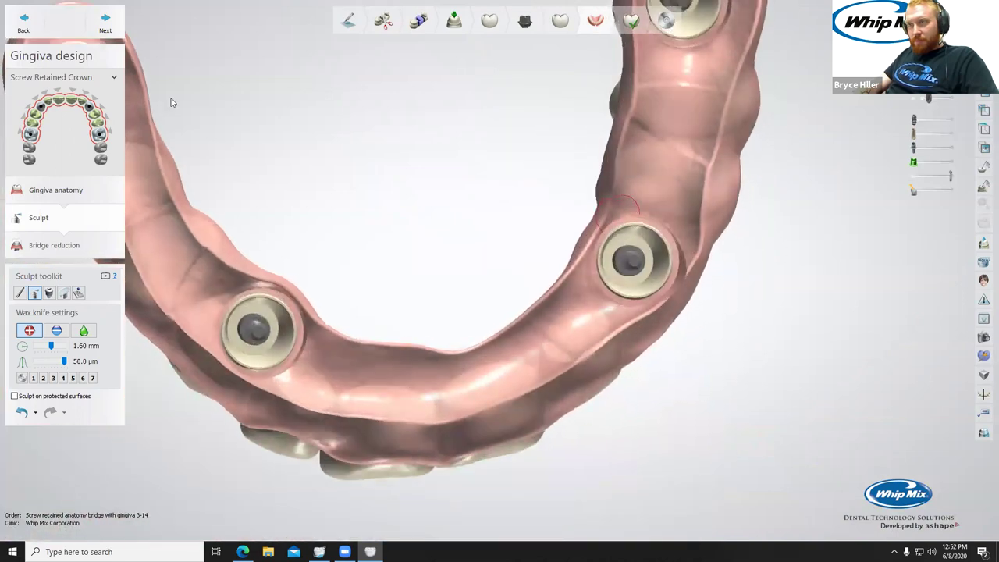
Return to bridge reduction and view the reduced crowns from the occlusal side.
{"action": "left_click", "coordinate": [63, 244]}
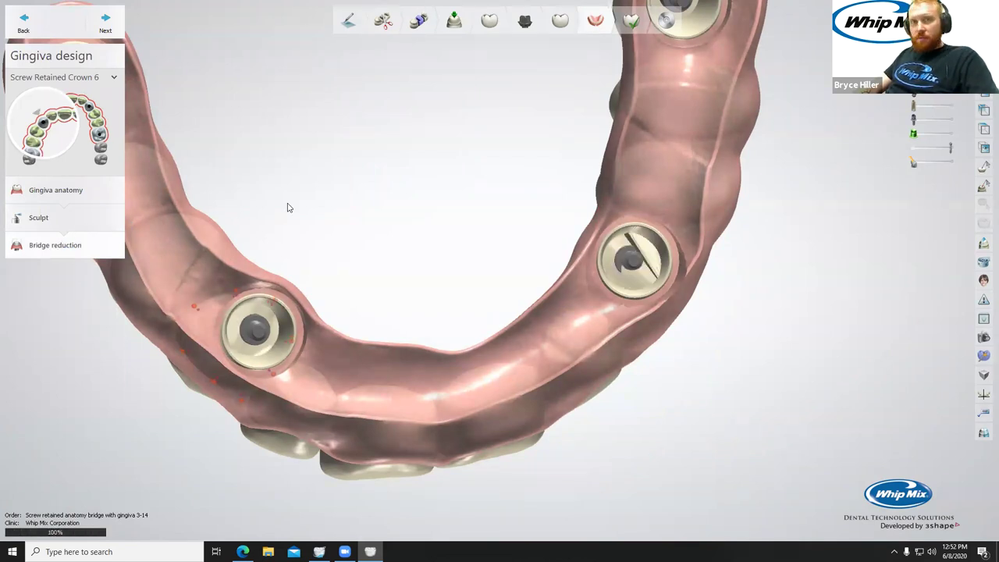
{"action": "scroll", "coordinate": [324, 198], "scroll_direction": "down", "scroll_amount": 5}
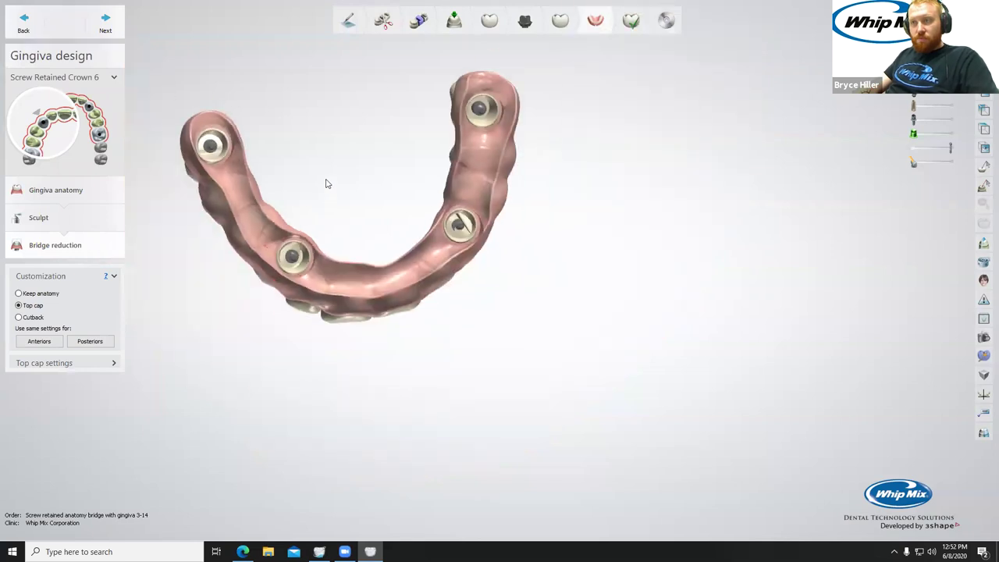
{"action": "scroll", "coordinate": [413, 207], "scroll_direction": "up", "scroll_amount": 5}
{"action": "scroll", "coordinate": [398, 193], "scroll_direction": "down", "scroll_amount": 3}
{"action": "right_click_drag", "start_coordinate": [396, 192], "coordinate": [471, 87]}
{"action": "scroll", "coordinate": [471, 87], "scroll_direction": "up", "scroll_amount": 3}
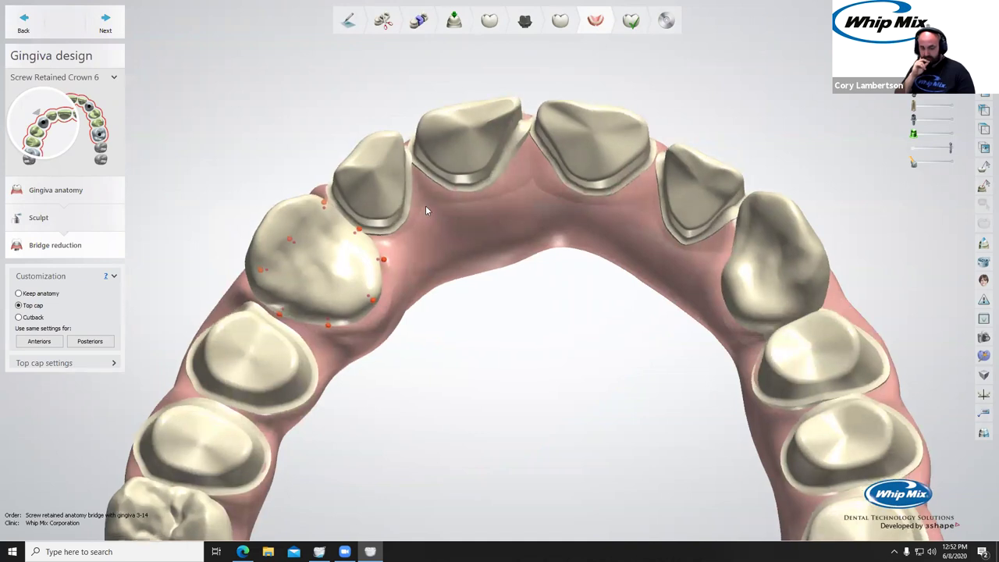
Examine the screw seats from the underside and compare them with crown 6 from the lingual side.
{"action": "right_click_drag", "start_coordinate": [425, 207], "coordinate": [402, 77]}
{"action": "scroll", "coordinate": [404, 141], "scroll_direction": "down", "scroll_amount": 3}
{"action": "middle_click_drag", "start_coordinate": [407, 179], "coordinate": [371, 88]}
{"action": "right_click_drag", "start_coordinate": [371, 88], "coordinate": [405, 189]}
{"action": "scroll", "coordinate": [461, 178], "scroll_direction": "up", "scroll_amount": 5}
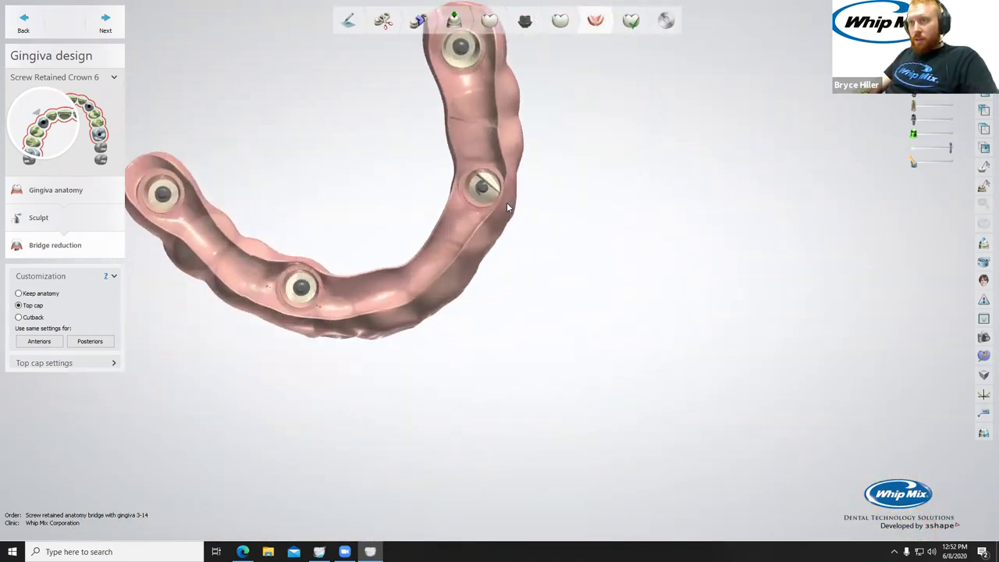
{"action": "scroll", "coordinate": [310, 181], "scroll_direction": "down", "scroll_amount": 5}
{"action": "right_click_drag", "start_coordinate": [309, 181], "coordinate": [297, 128]}
{"action": "middle_click_drag", "start_coordinate": [296, 126], "coordinate": [397, 273]}
{"action": "scroll", "coordinate": [385, 233], "scroll_direction": "up", "scroll_amount": 4}
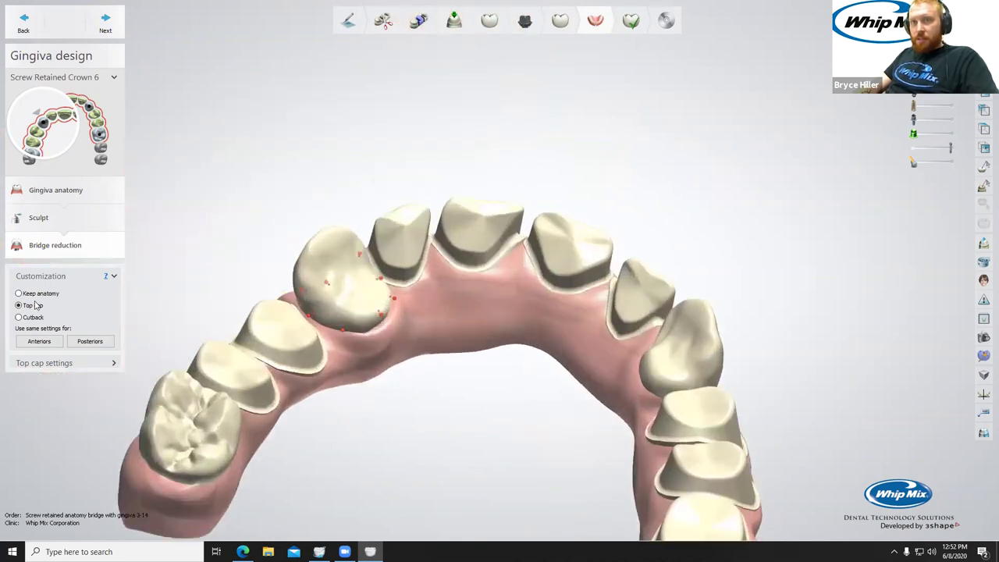
Switch the reduction type of crown 6 to Cutback and inspect the gingiva around its screw channel.
{"action": "left_click", "coordinate": [19, 318]}
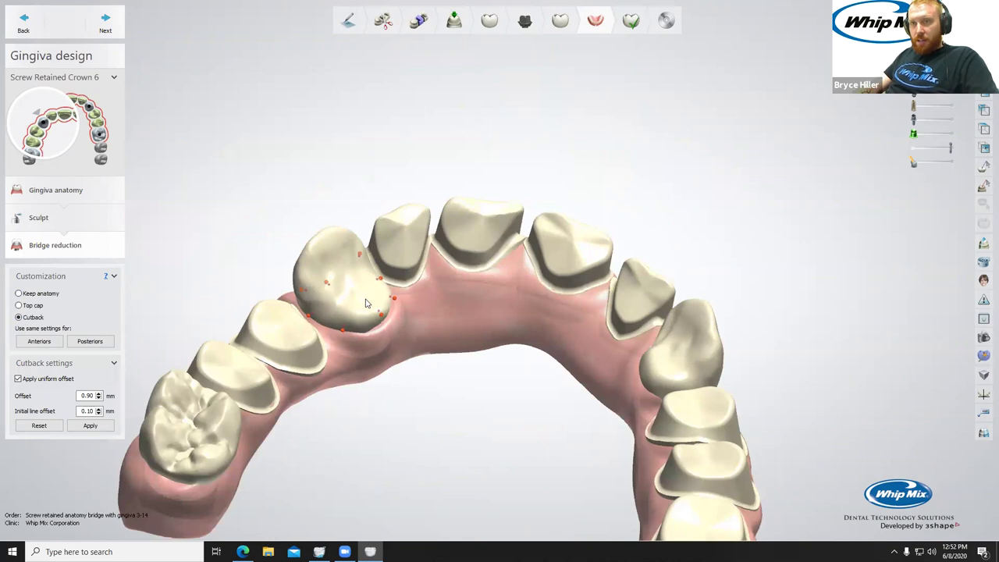
{"action": "scroll", "coordinate": [369, 299], "scroll_direction": "up", "scroll_amount": 4}
{"action": "right_click_drag", "start_coordinate": [431, 289], "coordinate": [129, 264]}
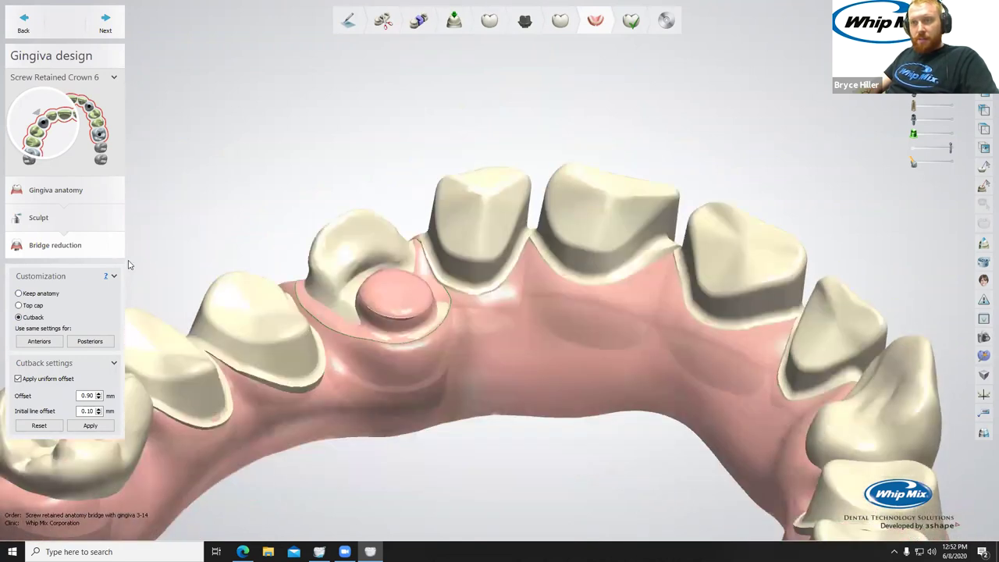
Try crown 6 as a Top cap again and move one of its control points next to the screw channel.
{"action": "left_click", "coordinate": [18, 305]}
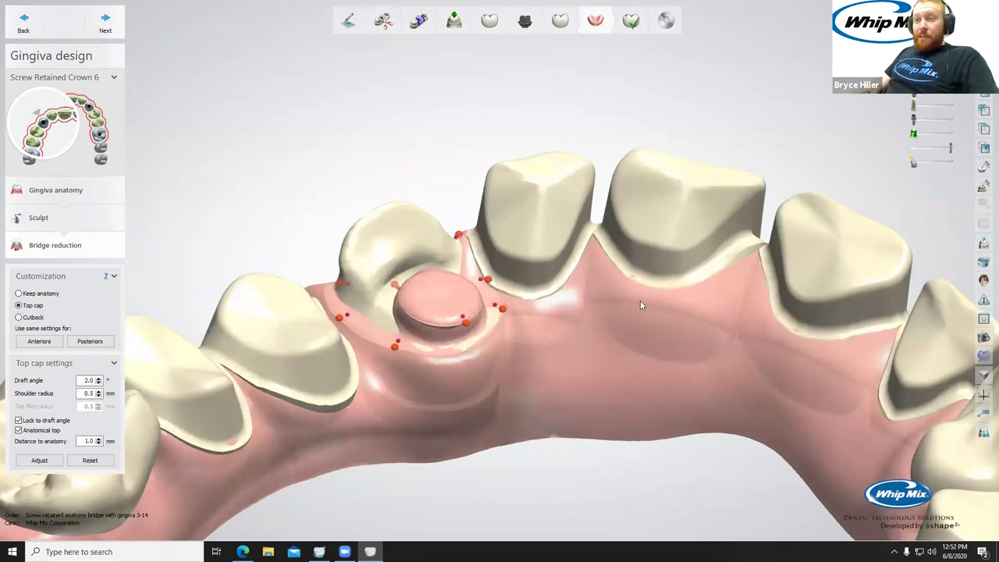
{"action": "right_click_drag", "start_coordinate": [654, 293], "coordinate": [578, 218]}
{"action": "scroll", "coordinate": [434, 178], "scroll_direction": "up", "scroll_amount": 6}
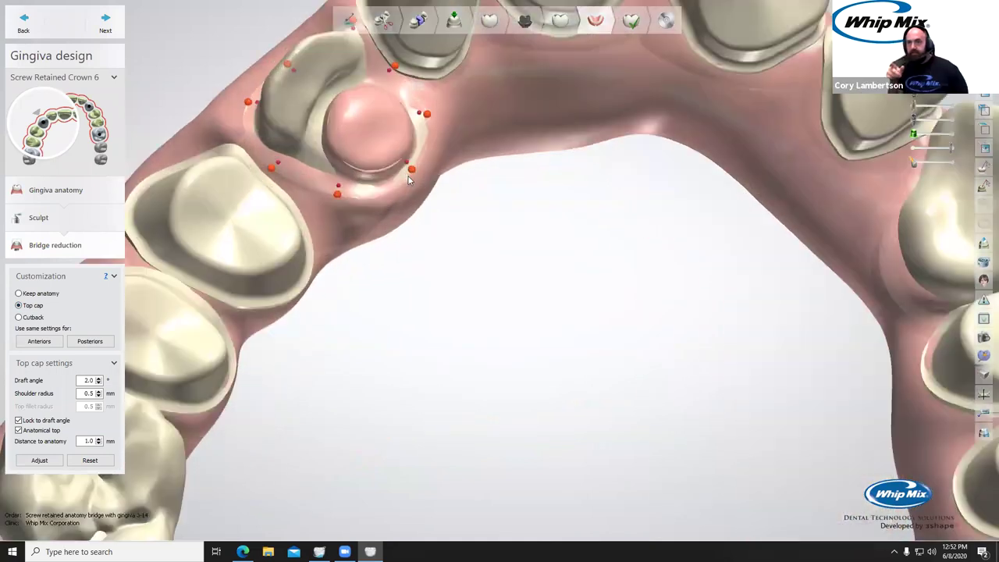
{"action": "right_click_drag", "start_coordinate": [397, 184], "coordinate": [375, 145]}
{"action": "left_click_drag", "start_coordinate": [298, 171], "coordinate": [300, 144]}
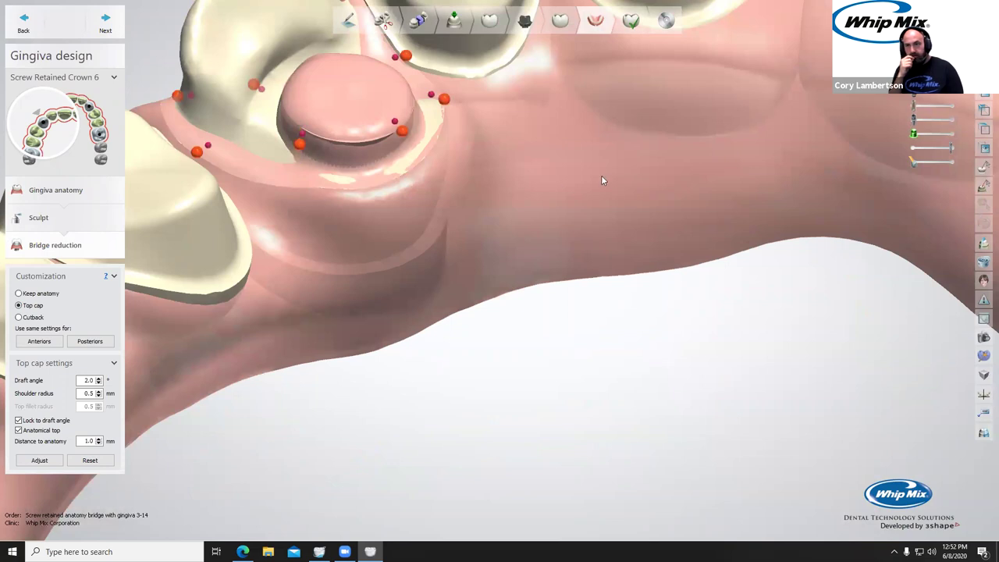
Set crown 6 to Cutback again and hide the gingiva to expose its cutback line.
{"action": "left_click", "coordinate": [19, 318]}
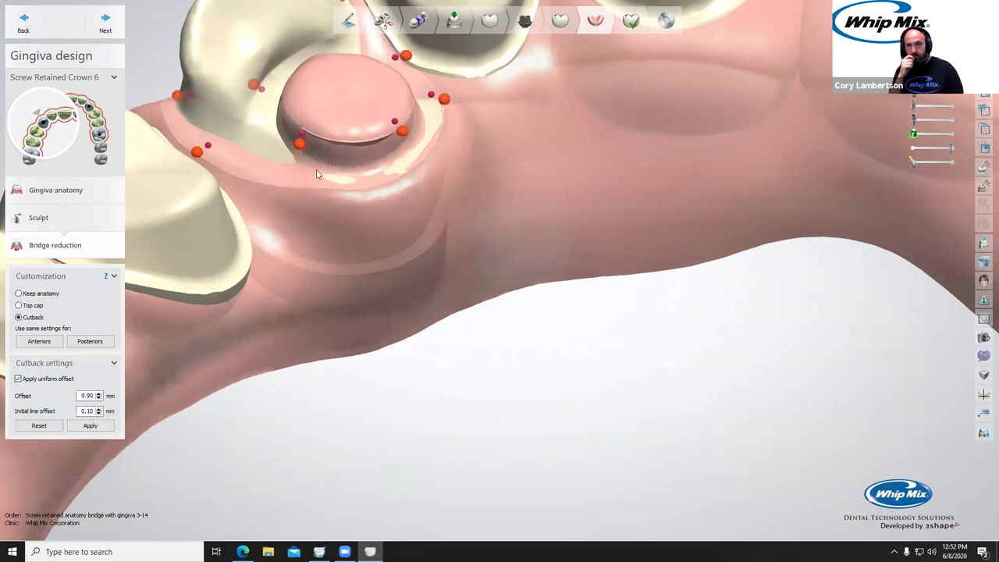
{"action": "scroll", "coordinate": [302, 238], "scroll_direction": "down", "scroll_amount": 3}
{"action": "left_click", "coordinate": [914, 91]}
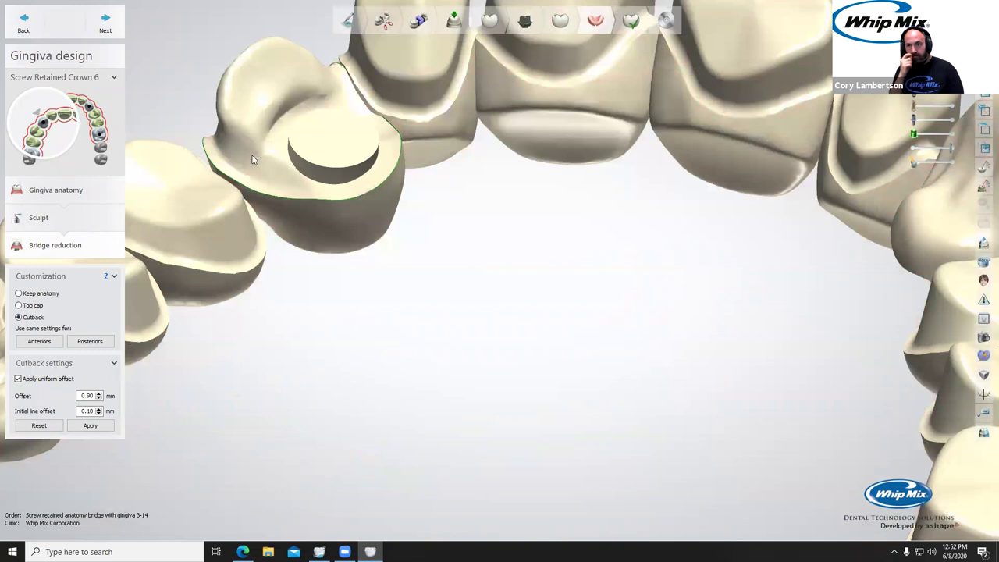
{"action": "right_click_drag", "start_coordinate": [255, 160], "coordinate": [273, 205]}
{"action": "scroll", "coordinate": [301, 187], "scroll_direction": "up", "scroll_amount": 3}
{"action": "scroll", "coordinate": [312, 188], "scroll_direction": "down", "scroll_amount": 3}
{"action": "scroll", "coordinate": [313, 204], "scroll_direction": "up", "scroll_amount": 4}
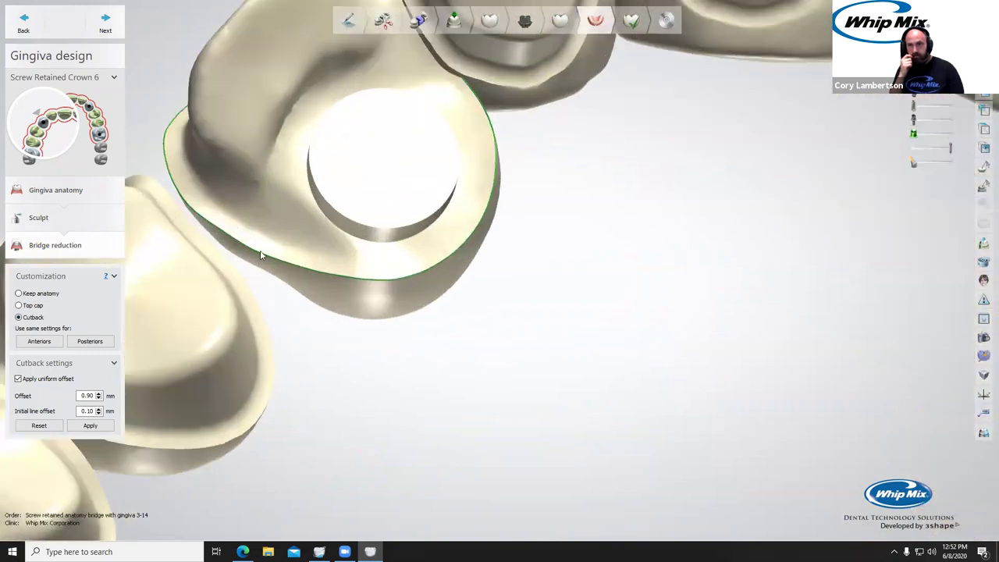
Examine the cutback line around crown 6's screw channel and compare it with the neighbouring reduced crowns.
{"action": "mouse_move", "coordinate": [295, 171]}
{"action": "left_mouse_down"}
{"action": "mouse_move", "coordinate": [375, 76]}
{"action": "mouse_move", "coordinate": [416, 66]}
{"action": "left_mouse_up"}
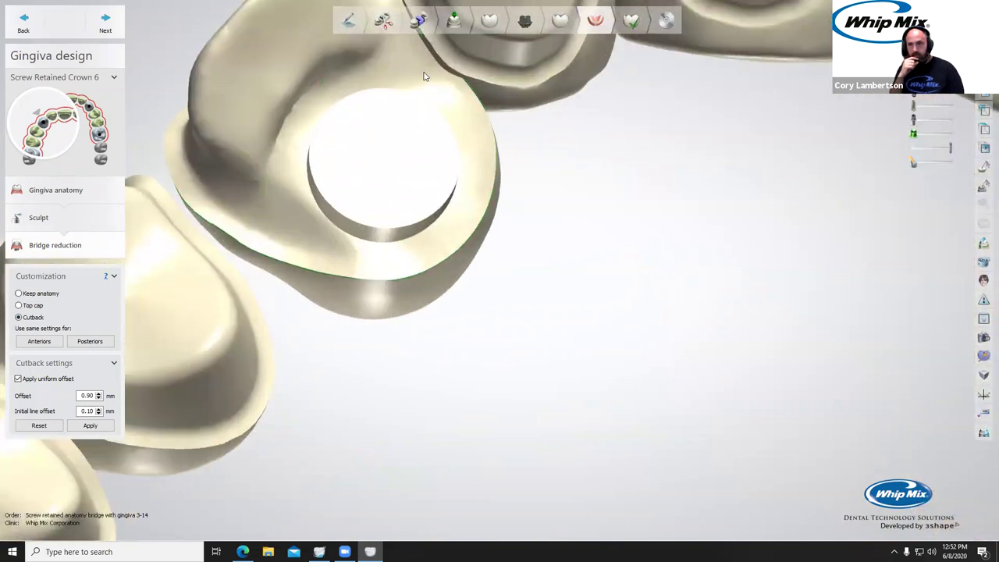
{"action": "right_click_drag", "start_coordinate": [416, 68], "coordinate": [377, 35]}
{"action": "scroll", "coordinate": [404, 78], "scroll_direction": "down", "scroll_amount": 3}
{"action": "right_click_drag", "start_coordinate": [404, 120], "coordinate": [382, 134]}
{"action": "left_click", "coordinate": [371, 139]}
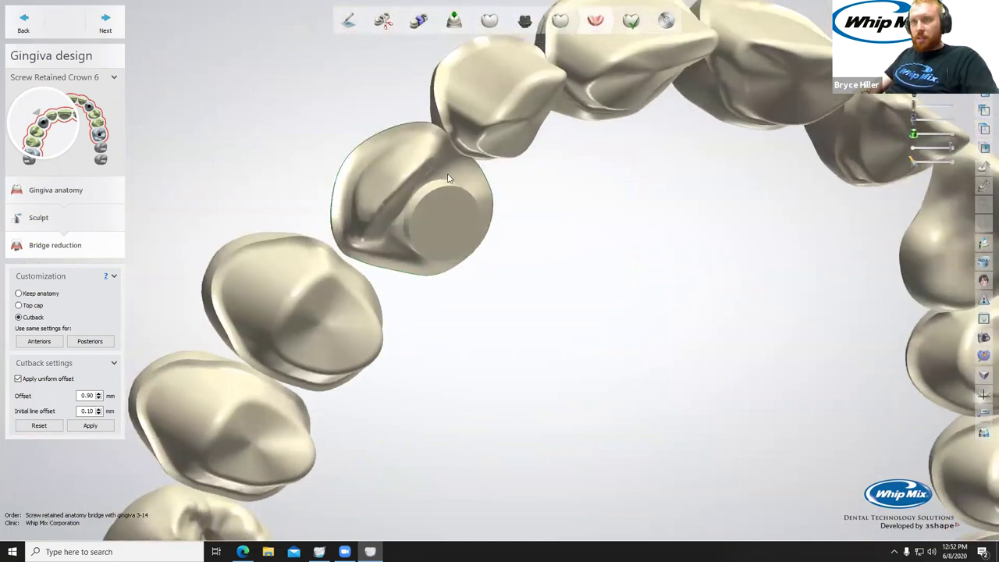
{"action": "right_click_drag", "start_coordinate": [488, 190], "coordinate": [475, 166]}
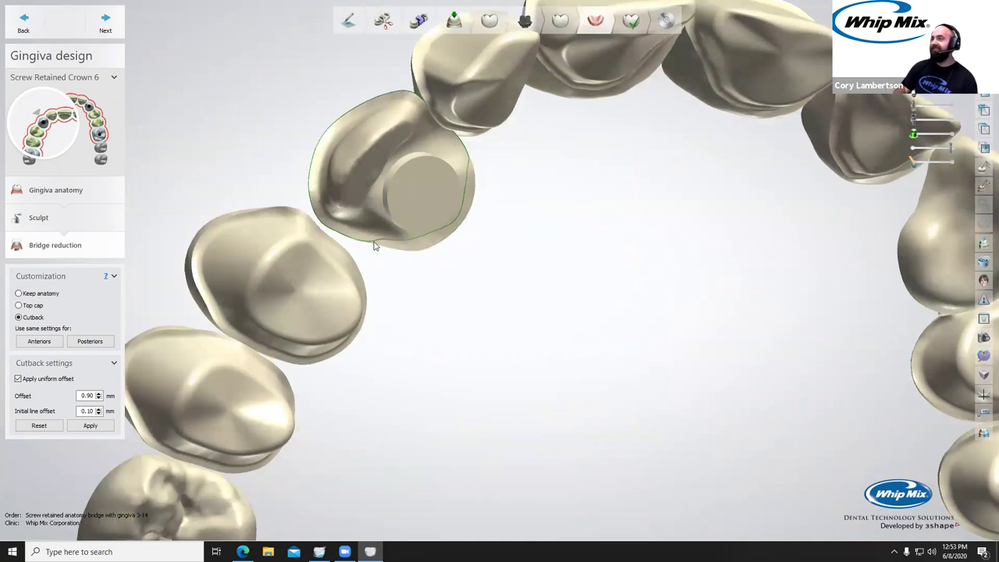
{"action": "right_click_drag", "start_coordinate": [377, 245], "coordinate": [386, 80]}
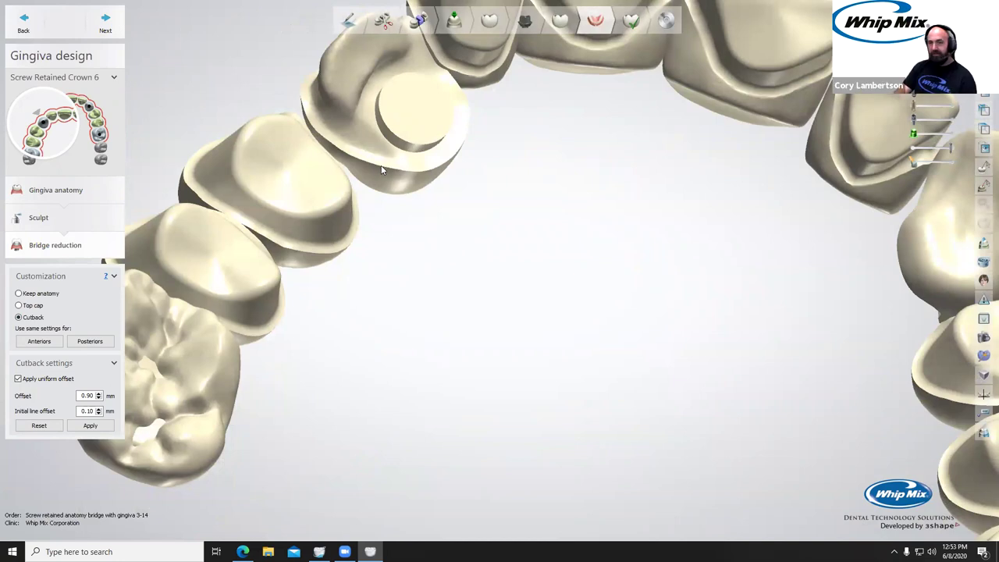
{"action": "scroll", "coordinate": [382, 170], "scroll_direction": "down", "scroll_amount": 5}
{"action": "right_click_drag", "start_coordinate": [467, 208], "coordinate": [408, 198]}
Proceed to Sculpt Anatomy design and inspect the merged bridge around crown 6's screw channel.
{"action": "left_click", "coordinate": [95, 9]}
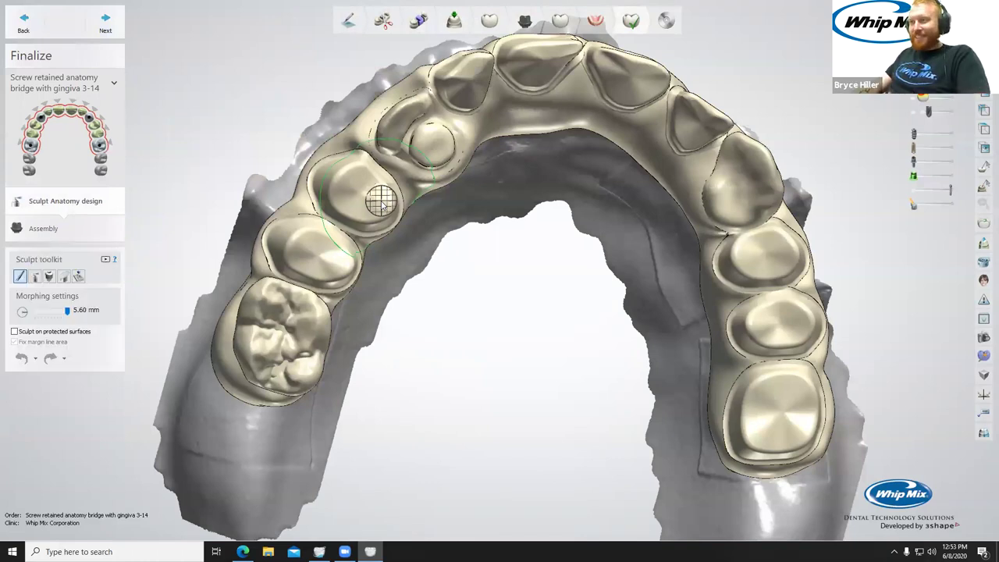
{"action": "mouse_move", "coordinate": [534, 188]}
{"action": "right_mouse_down"}
{"action": "mouse_move", "coordinate": [541, 161]}
{"action": "mouse_move", "coordinate": [535, 190]}
{"action": "mouse_move", "coordinate": [504, 174]}
{"action": "mouse_move", "coordinate": [491, 136]}
{"action": "right_mouse_up"}
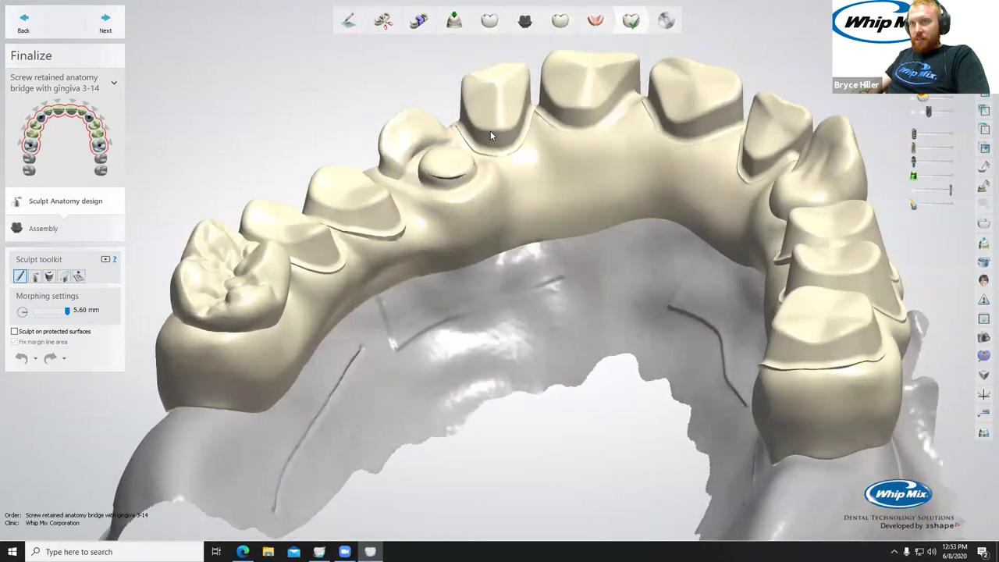
{"action": "scroll", "coordinate": [507, 156], "scroll_direction": "up", "scroll_amount": 5}
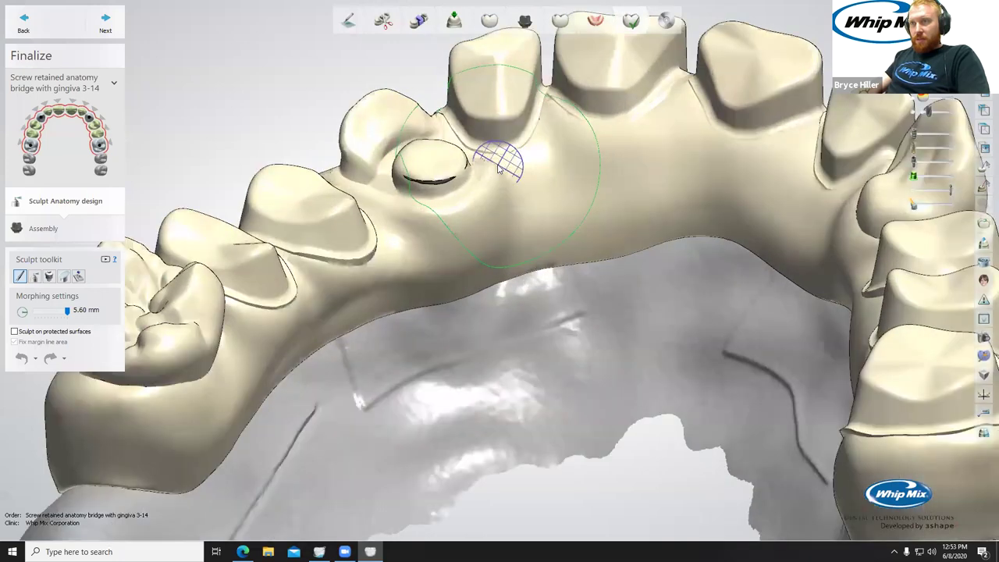
{"action": "scroll", "coordinate": [528, 157], "scroll_direction": "down", "scroll_amount": 5}
{"action": "scroll", "coordinate": [522, 170], "scroll_direction": "up", "scroll_amount": 4}
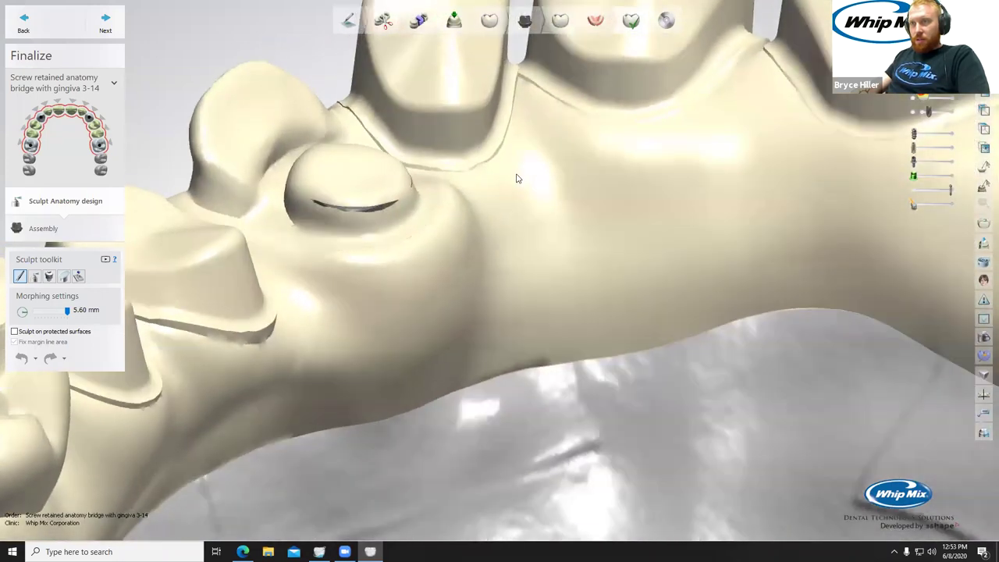
{"action": "right_click_drag", "start_coordinate": [510, 190], "coordinate": [509, 192]}
{"action": "right_click_drag", "start_coordinate": [509, 192], "coordinate": [509, 180]}
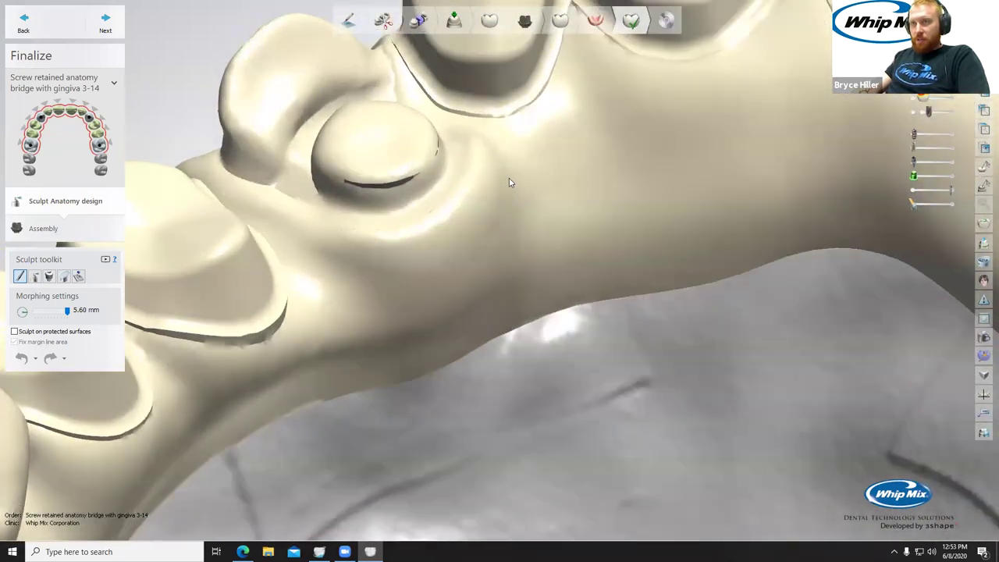
{"action": "scroll", "coordinate": [509, 180], "scroll_direction": "down", "scroll_amount": 4}
{"action": "right_click_drag", "start_coordinate": [596, 201], "coordinate": [471, 138]}
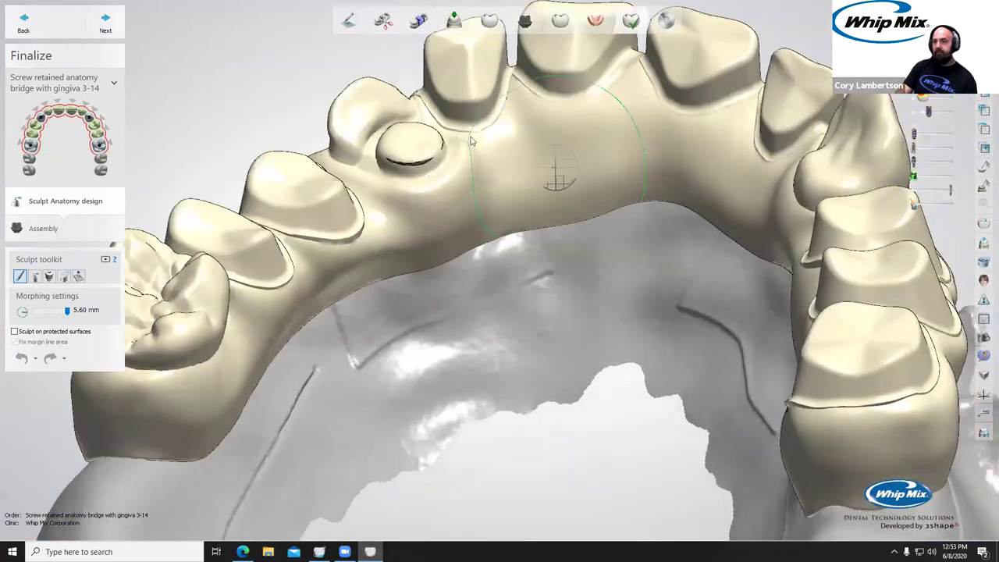
Proceed to Assembly and inspect the screw holes cut through the bridge from the lingual side.
{"action": "left_click", "coordinate": [105, 23]}
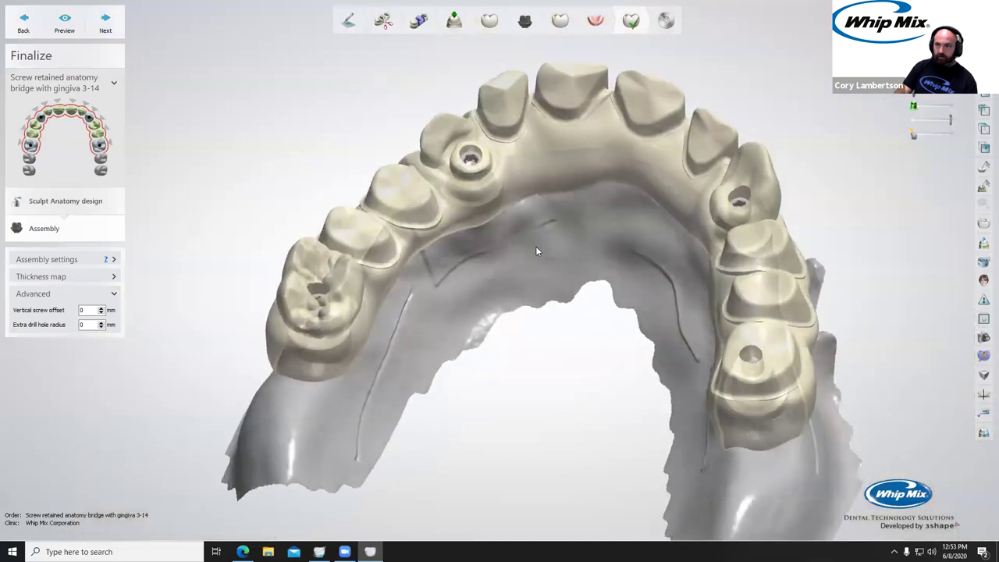
{"action": "scroll", "coordinate": [487, 194], "scroll_direction": "up", "scroll_amount": 5}
{"action": "scroll", "coordinate": [488, 192], "scroll_direction": "down", "scroll_amount": 3}
{"action": "right_click_drag", "start_coordinate": [490, 190], "coordinate": [518, 139]}
{"action": "scroll", "coordinate": [569, 188], "scroll_direction": "up", "scroll_amount": 2}
{"action": "scroll", "coordinate": [566, 184], "scroll_direction": "down", "scroll_amount": 3}
{"action": "scroll", "coordinate": [551, 186], "scroll_direction": "up", "scroll_amount": 3}
{"action": "scroll", "coordinate": [548, 186], "scroll_direction": "down", "scroll_amount": 3}
{"action": "scroll", "coordinate": [518, 139], "scroll_direction": "up", "scroll_amount": 3}
{"action": "scroll", "coordinate": [582, 187], "scroll_direction": "down", "scroll_amount": 3}
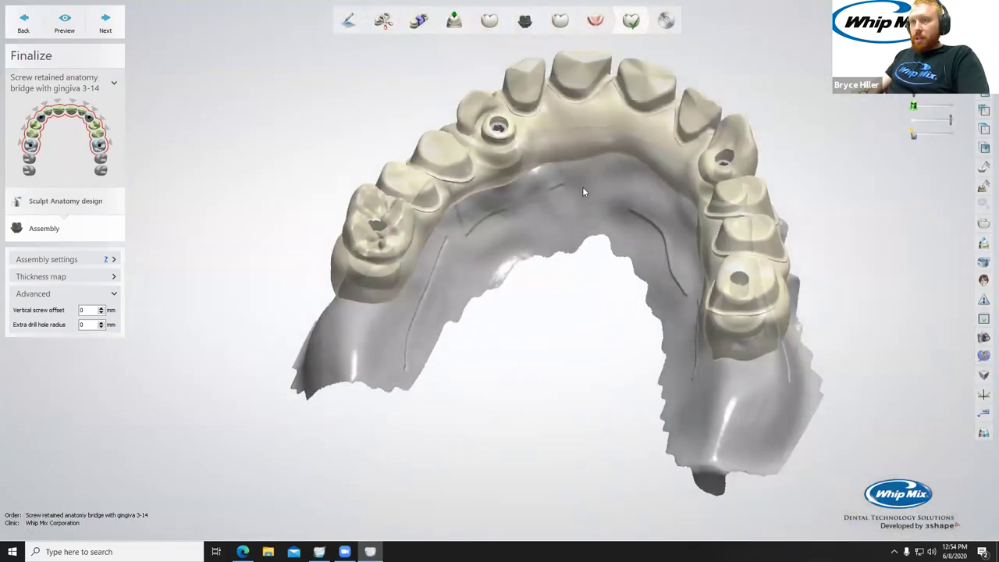
Hide the jaw model and examine each screw hole in the assembled bridge from the occlusal side.
{"action": "middle_click_drag", "start_coordinate": [676, 249], "coordinate": [575, 192]}
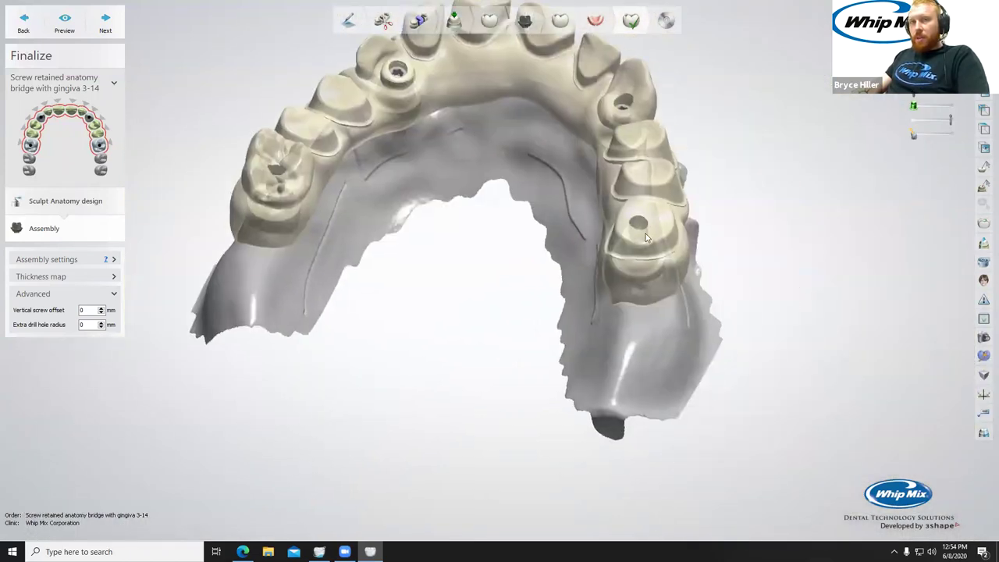
{"action": "scroll", "coordinate": [656, 234], "scroll_direction": "up", "scroll_amount": 4}
{"action": "right_click_drag", "start_coordinate": [655, 235], "coordinate": [593, 214]}
{"action": "key", "text": "space"}
{"action": "scroll", "coordinate": [594, 215], "scroll_direction": "down", "scroll_amount": 3}
{"action": "middle_click_drag", "start_coordinate": [593, 214], "coordinate": [624, 312]}
{"action": "right_click_drag", "start_coordinate": [624, 312], "coordinate": [550, 151]}
{"action": "scroll", "coordinate": [549, 226], "scroll_direction": "up", "scroll_amount": 5}
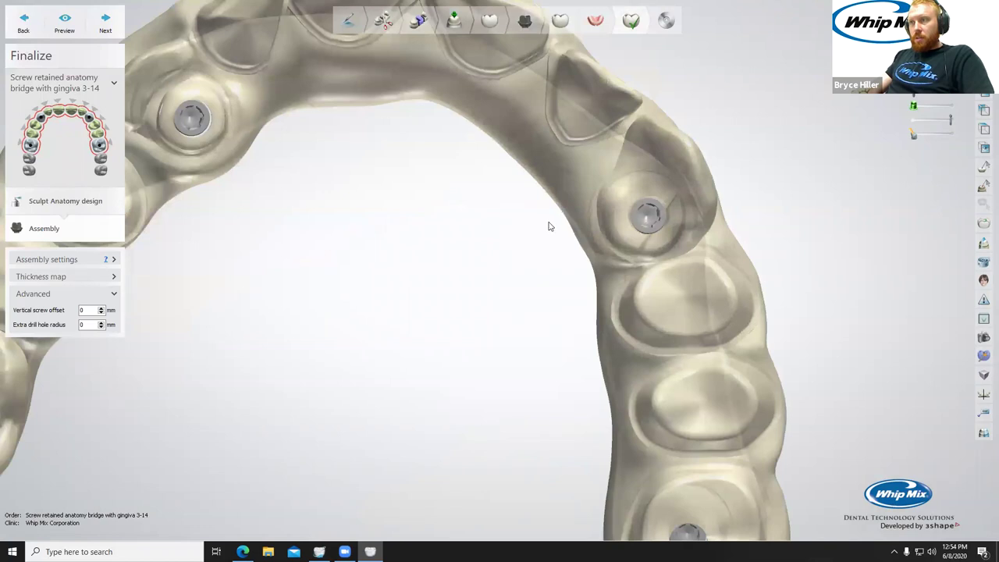
{"action": "scroll", "coordinate": [548, 227], "scroll_direction": "down", "scroll_amount": 5}
{"action": "scroll", "coordinate": [493, 236], "scroll_direction": "up", "scroll_amount": 5}
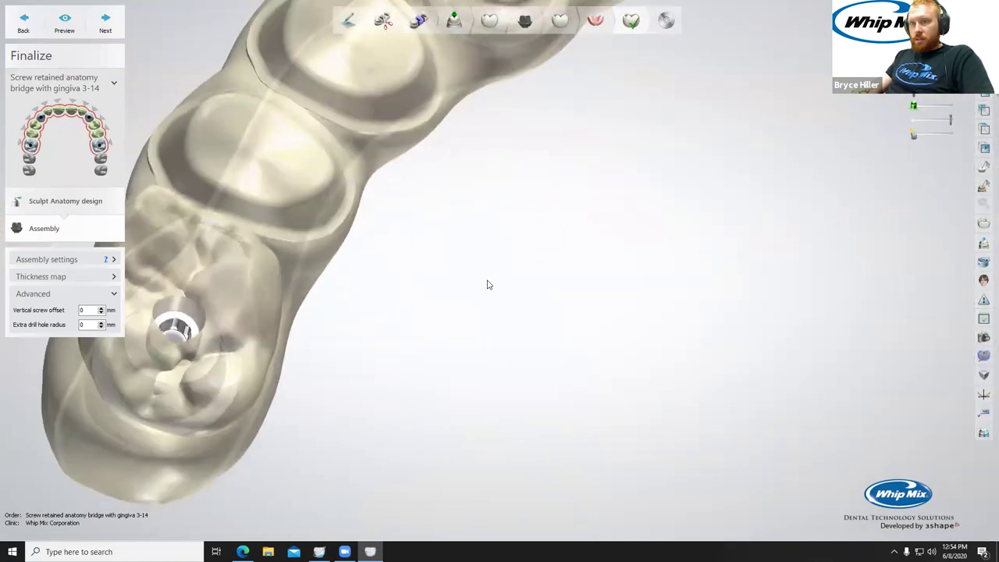
{"action": "right_click_drag", "start_coordinate": [488, 281], "coordinate": [515, 230]}
{"action": "scroll", "coordinate": [514, 229], "scroll_direction": "down", "scroll_amount": 3}
{"action": "right_click_drag", "start_coordinate": [537, 180], "coordinate": [535, 220]}
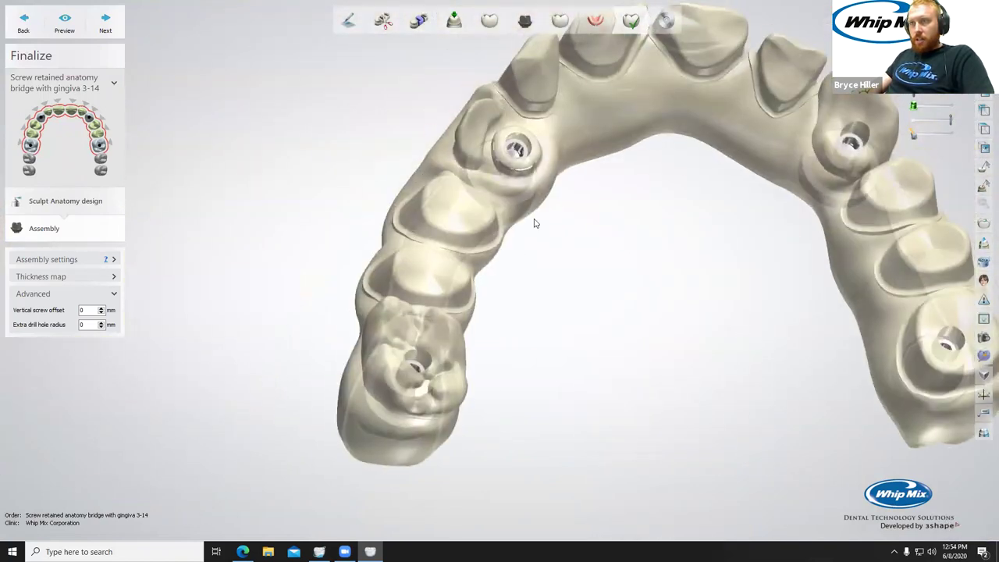
Return to bridge reduction in Gingiva design and select crown 3 for customization.
{"action": "left_click", "coordinate": [19, 25]}
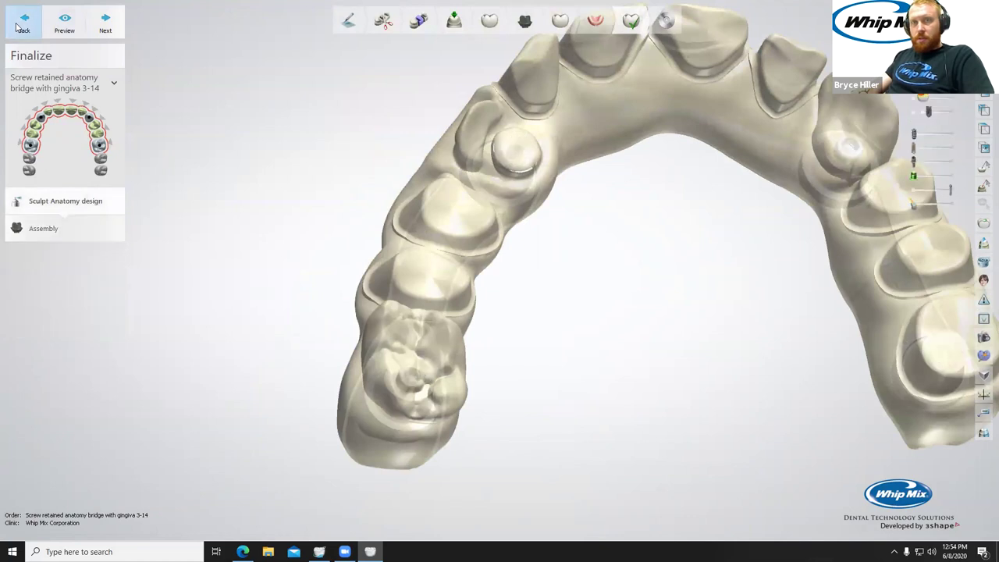
{"action": "left_click", "coordinate": [18, 25]}
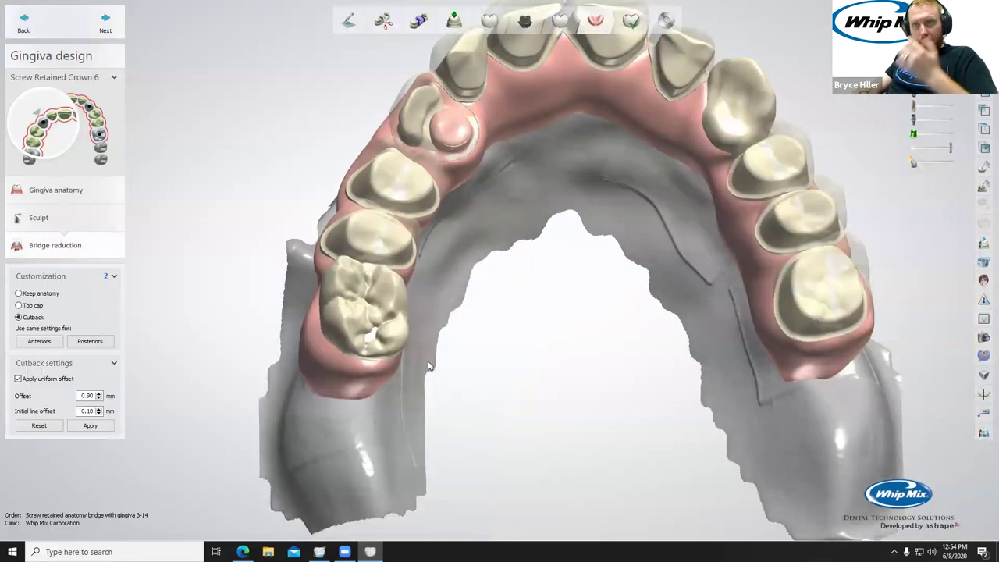
{"action": "left_click", "coordinate": [363, 325]}
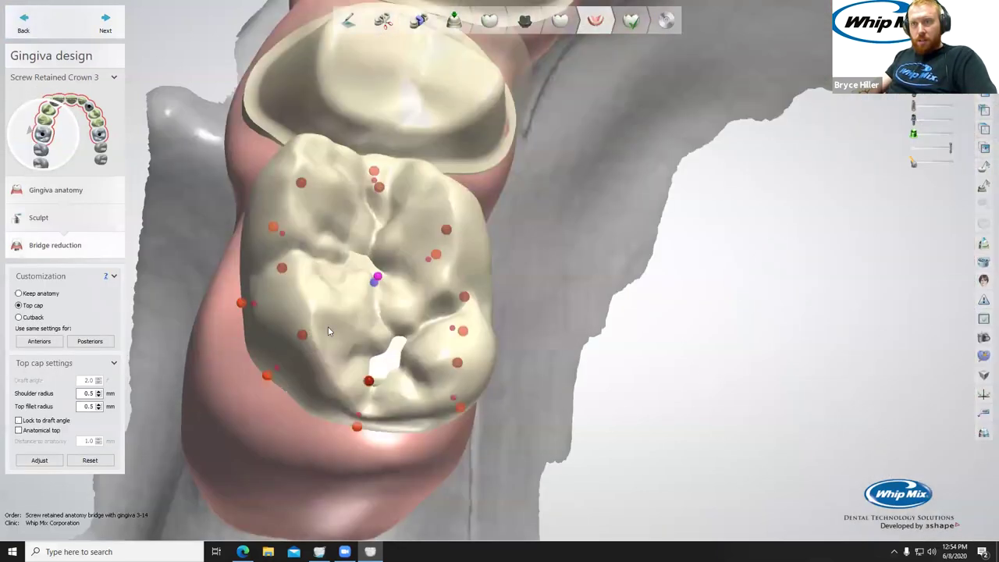
{"action": "scroll", "coordinate": [328, 331], "scroll_direction": "down", "scroll_amount": 3}
{"action": "right_click_drag", "start_coordinate": [326, 333], "coordinate": [655, 226]}
Try Keep anatomy and Cutback as the reduction type of crown 3 and inspect the cutback shape.
{"action": "left_click", "coordinate": [18, 295]}
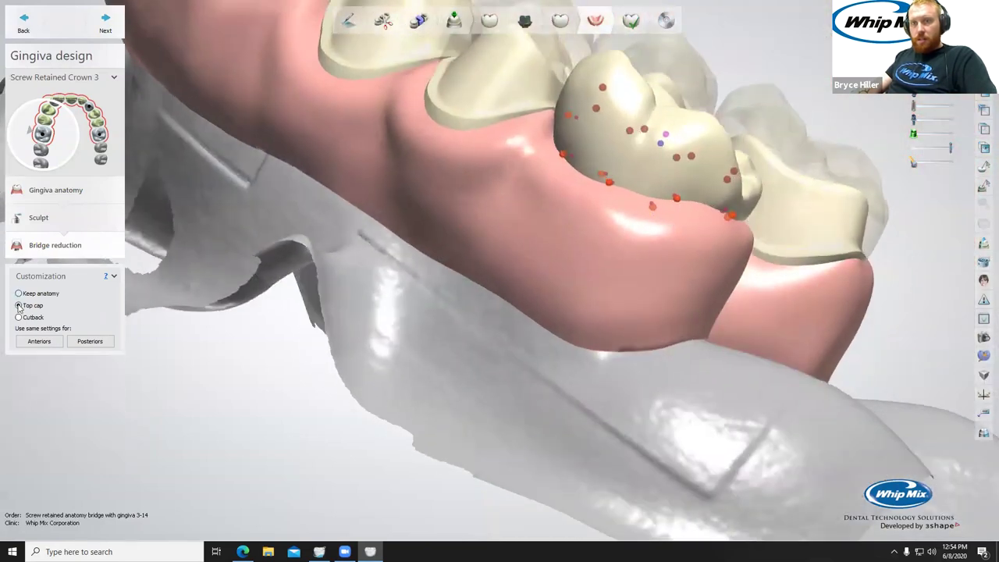
{"action": "left_click", "coordinate": [18, 318]}
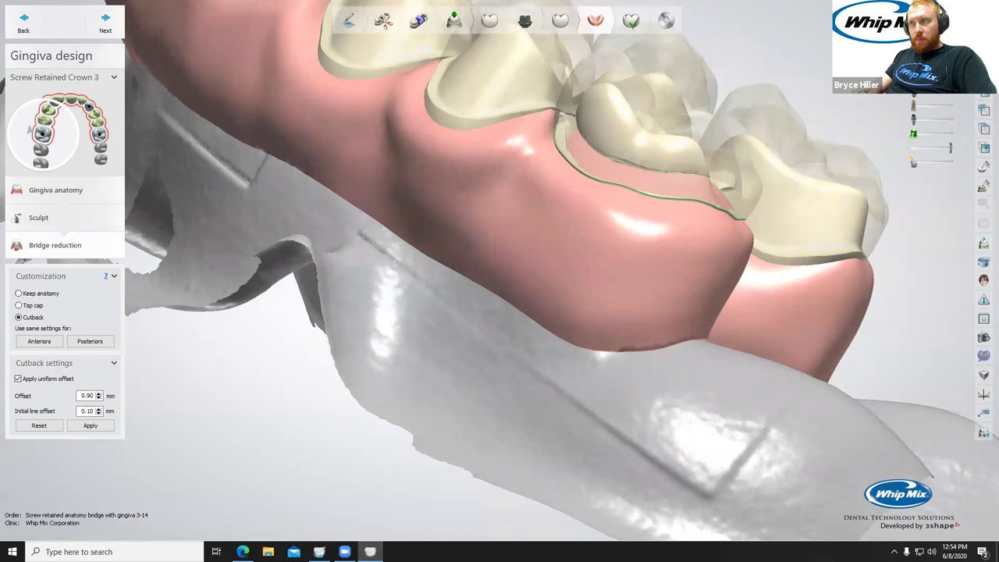
{"action": "right_click_drag", "start_coordinate": [594, 195], "coordinate": [439, 285]}
{"action": "right_click_drag", "start_coordinate": [378, 295], "coordinate": [331, 270]}
{"action": "right_click_drag", "start_coordinate": [502, 255], "coordinate": [673, 268]}
Set crown 3 to Top cap again and inspect its screw from the side.
{"action": "left_click", "coordinate": [18, 305]}
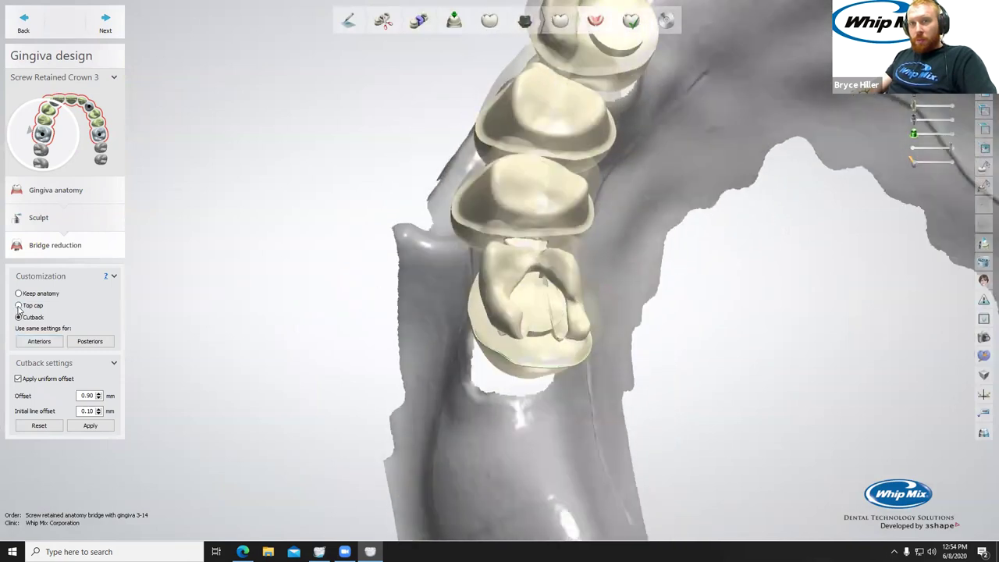
{"action": "right_click_drag", "start_coordinate": [547, 358], "coordinate": [792, 229]}
{"action": "scroll", "coordinate": [791, 229], "scroll_direction": "up", "scroll_amount": 4}
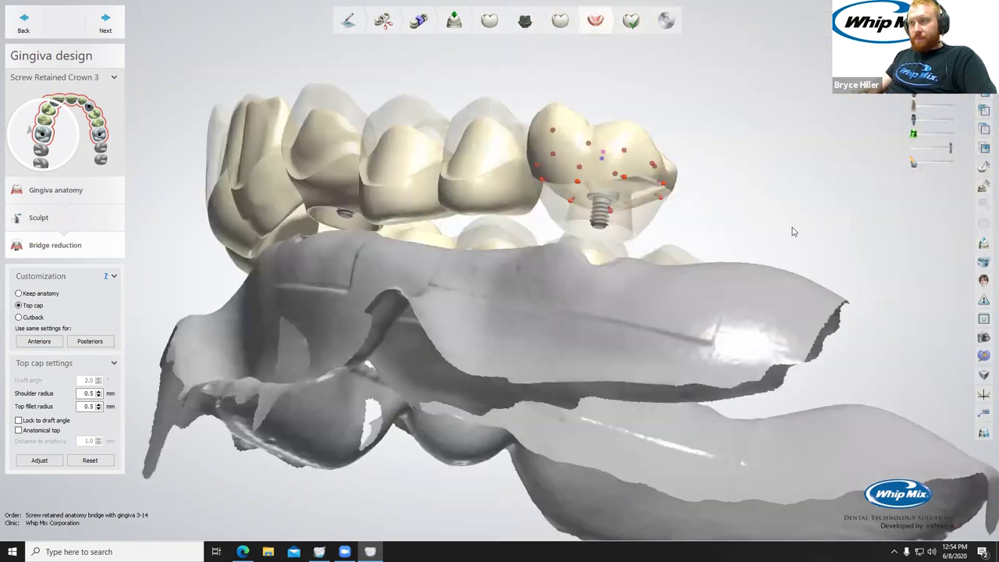
{"action": "middle_click_drag", "start_coordinate": [540, 250], "coordinate": [698, 275]}
{"action": "right_click_drag", "start_coordinate": [699, 275], "coordinate": [623, 208]}
Hide the jaw model and compare the screw seats of crowns 3 and 6 from the underside.
{"action": "scroll", "coordinate": [636, 256], "scroll_direction": "down", "scroll_amount": 4}
{"action": "left_click", "coordinate": [636, 256], "text": "ctrl"}
{"action": "scroll", "coordinate": [419, 230], "scroll_direction": "up", "scroll_amount": 5}
{"action": "right_click_drag", "start_coordinate": [416, 231], "coordinate": [435, 219]}
{"action": "scroll", "coordinate": [418, 232], "scroll_direction": "down", "scroll_amount": 4}
{"action": "scroll", "coordinate": [426, 261], "scroll_direction": "up", "scroll_amount": 3}
{"action": "scroll", "coordinate": [434, 220], "scroll_direction": "down", "scroll_amount": 3}
{"action": "right_click_drag", "start_coordinate": [440, 256], "coordinate": [428, 277]}
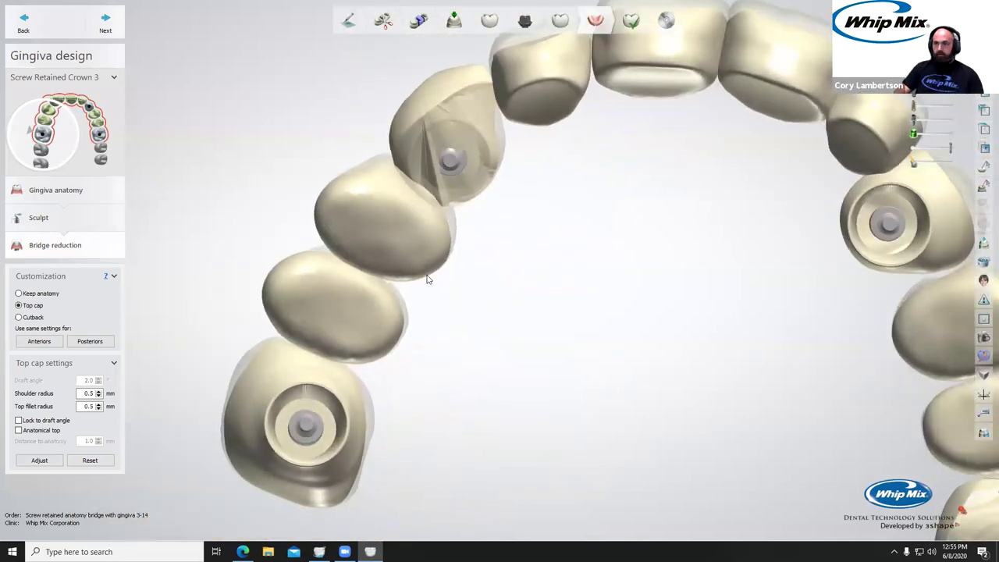
{"action": "scroll", "coordinate": [495, 206], "scroll_direction": "down", "scroll_amount": 4}
{"action": "right_click_drag", "start_coordinate": [497, 202], "coordinate": [183, 116]}
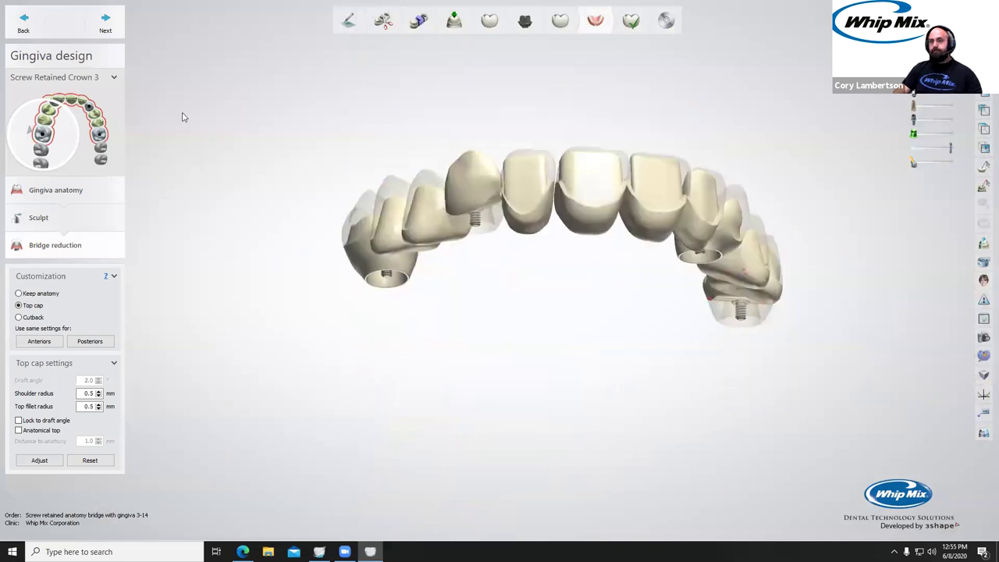
Proceed to the anatomy sculpting stage of Finalize and view the merged bridge from the occlusal side.
{"action": "left_click", "coordinate": [107, 24]}
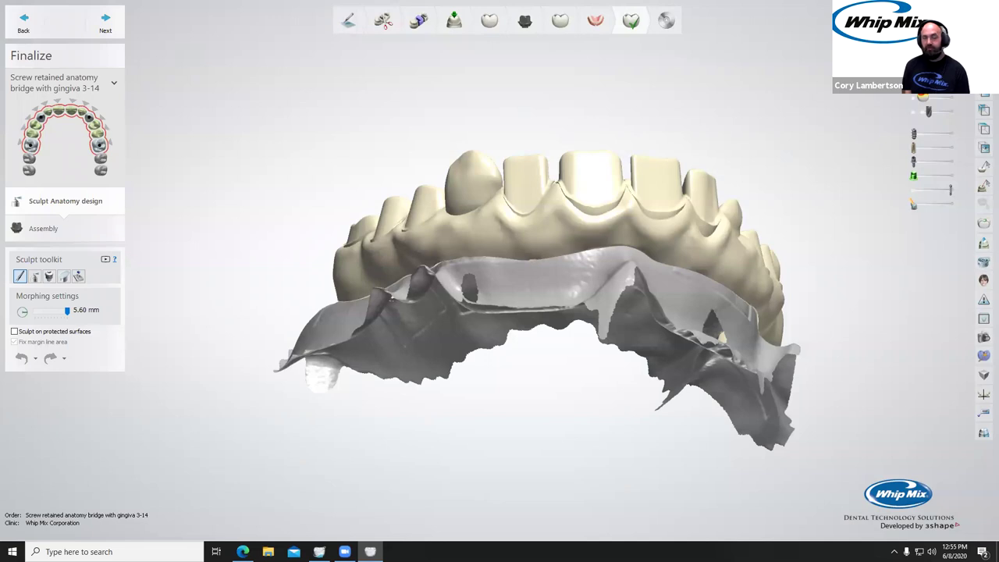
{"action": "left_click", "coordinate": [243, 552]}
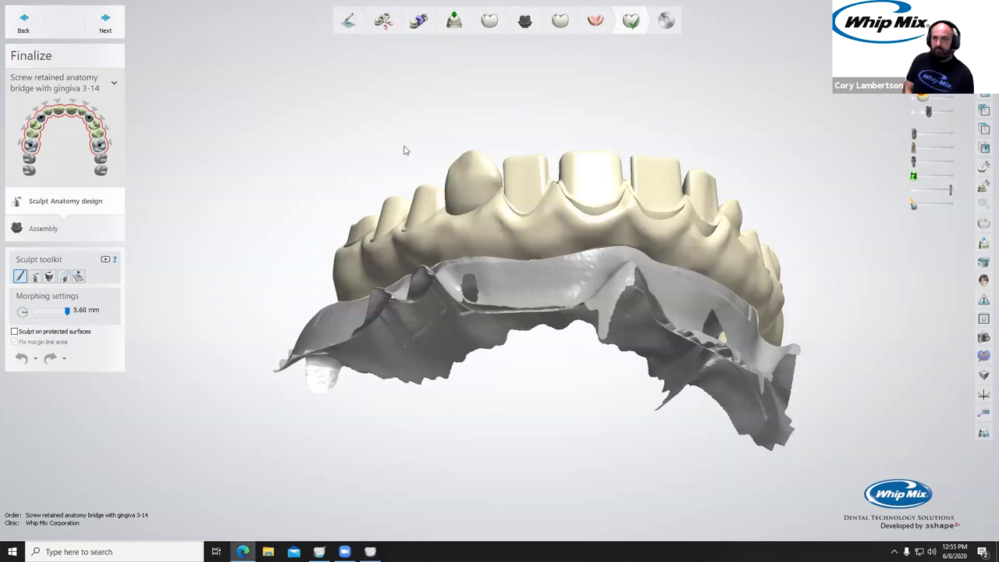
{"action": "scroll", "coordinate": [450, 167], "scroll_direction": "down", "scroll_amount": 5}
{"action": "right_click_drag", "start_coordinate": [449, 167], "coordinate": [464, 132]}
{"action": "scroll", "coordinate": [468, 108], "scroll_direction": "up", "scroll_amount": 4}
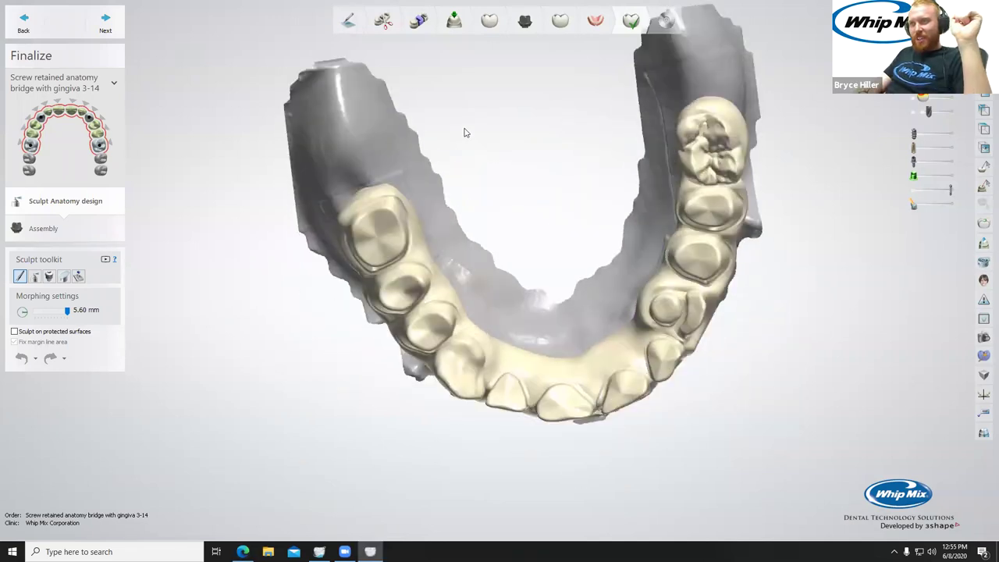
Proceed through Assembly to the Save stage and dismiss the database error.
{"action": "left_click", "coordinate": [106, 22]}
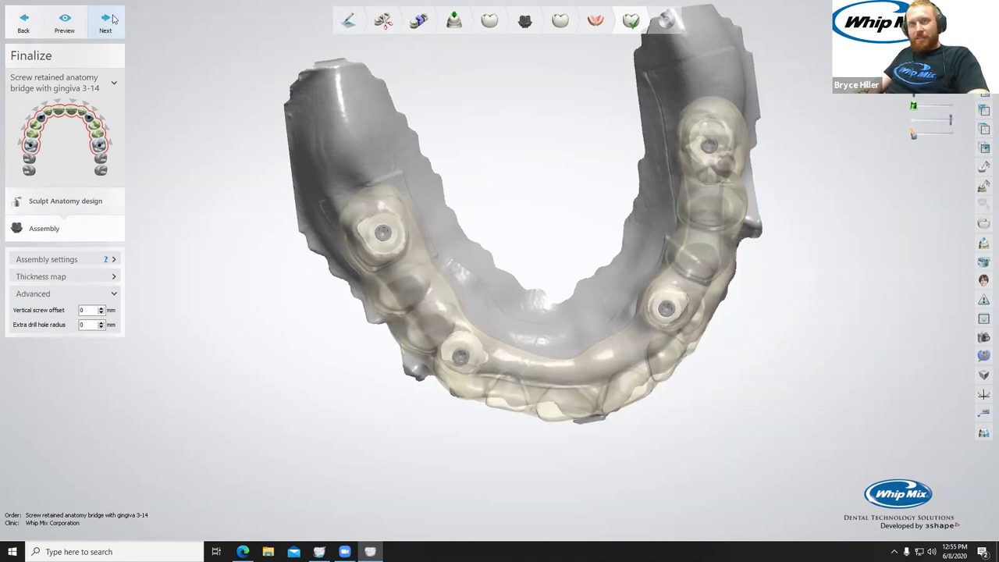
{"action": "left_click", "coordinate": [107, 21]}
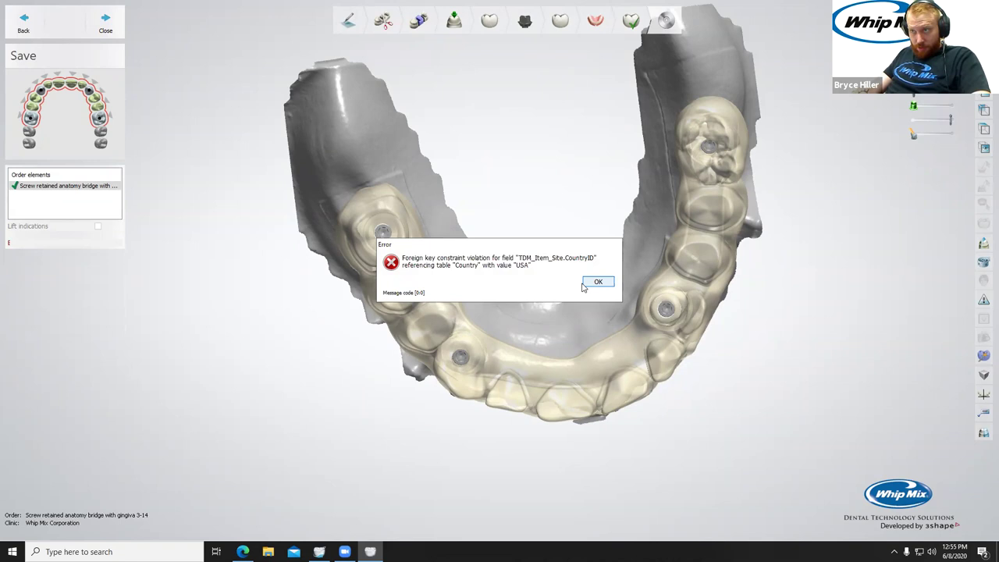
{"action": "left_click", "coordinate": [590, 285]}
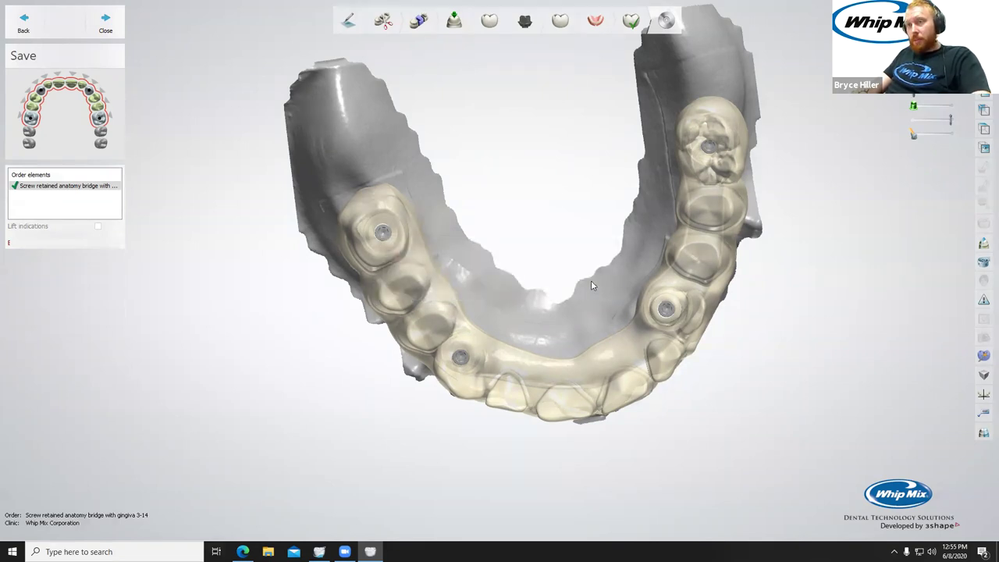
Save and close the design, and create a secondary order with anatomy on top of the reduced implant bridge.
{"action": "left_click", "coordinate": [108, 32]}
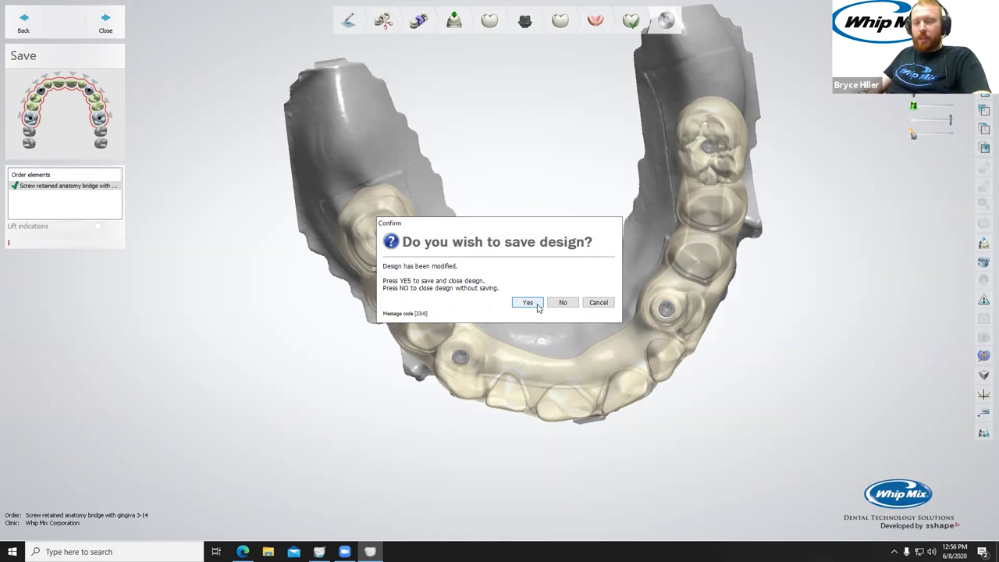
{"action": "left_click", "coordinate": [528, 303]}
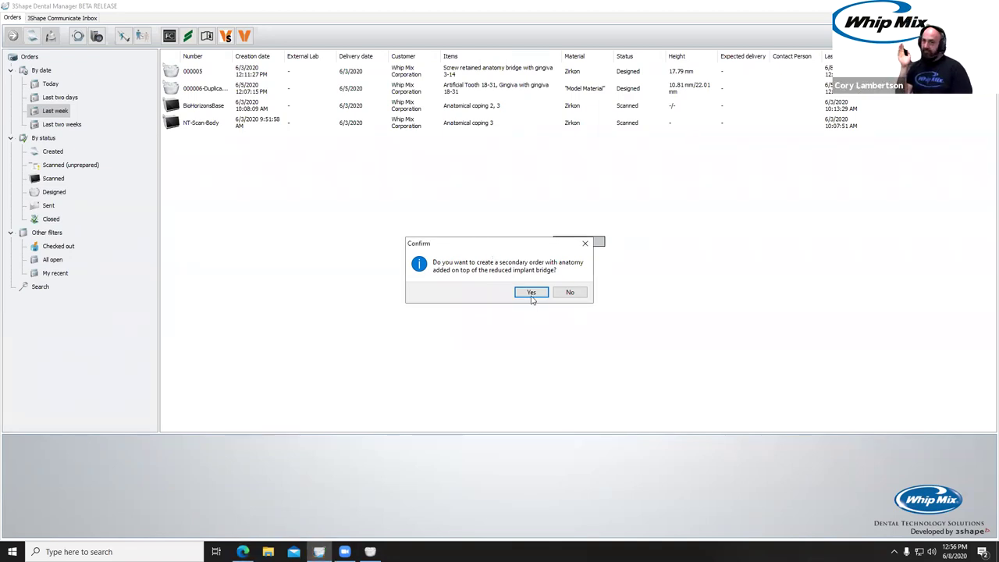
{"action": "left_click", "coordinate": [532, 293]}
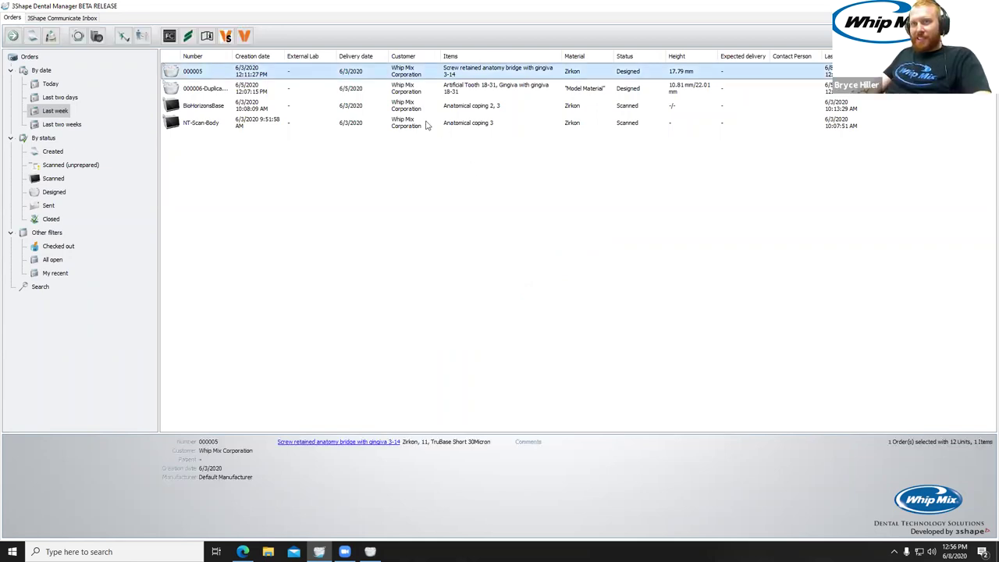
Open the manufacturing folder of the original screw-retained bridge order.
{"action": "double_click", "coordinate": [340, 72]}
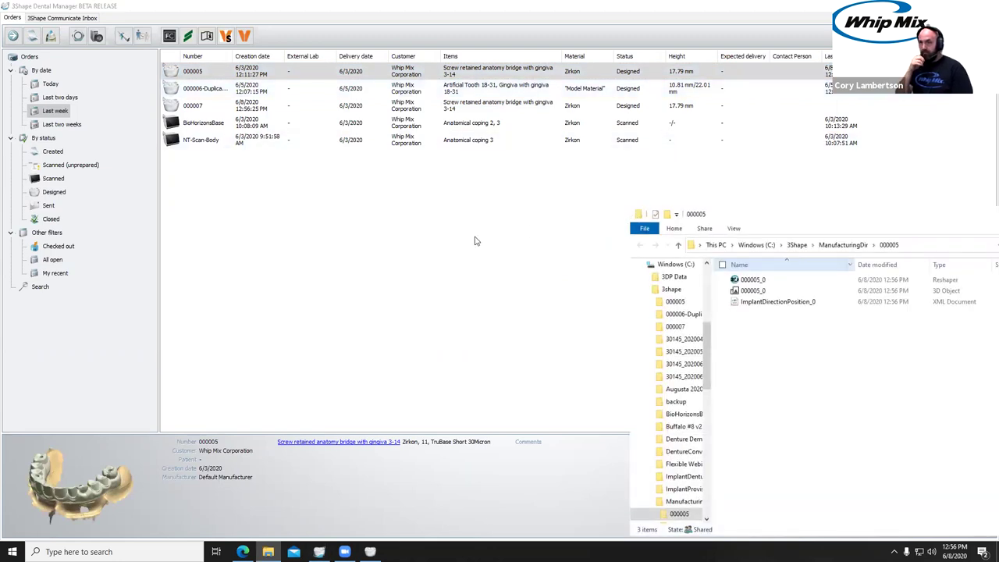
Open the reduced bridge's 3D Object file from the manufacturing folder in Print 3D, inspect its shape, and close the viewer.
{"action": "left_click_drag", "start_coordinate": [750, 290], "coordinate": [218, 90]}
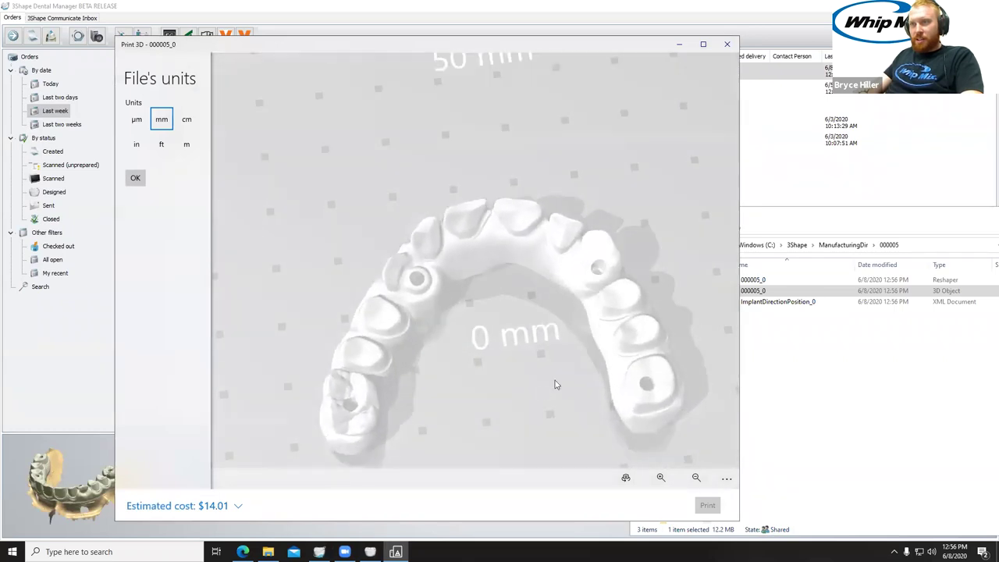
{"action": "left_click_drag", "start_coordinate": [555, 380], "coordinate": [503, 359]}
{"action": "left_click", "coordinate": [726, 44]}
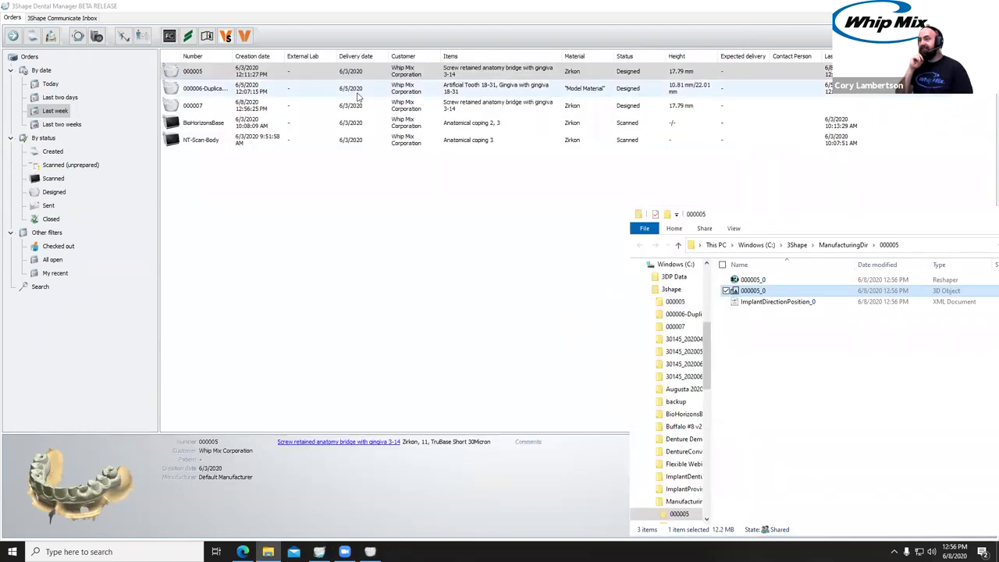
{"action": "left_click", "coordinate": [223, 90]}
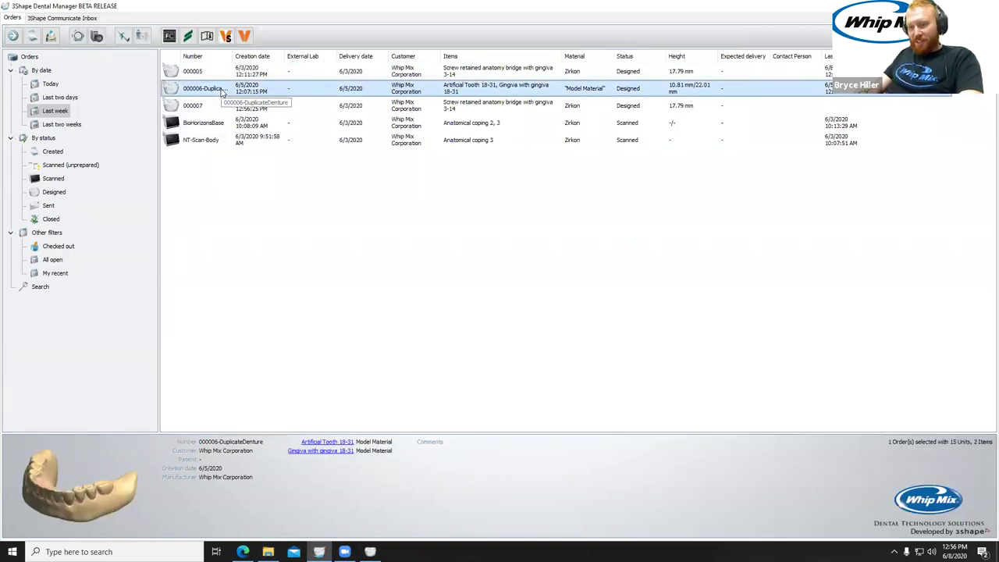
{"action": "double_click", "coordinate": [221, 89]}
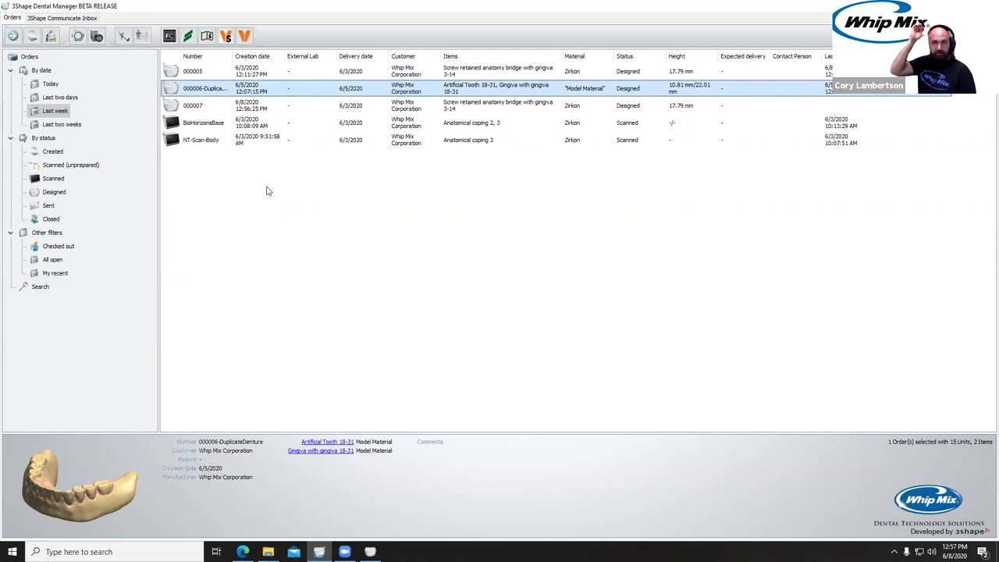
{"action": "left_click", "coordinate": [270, 219]}
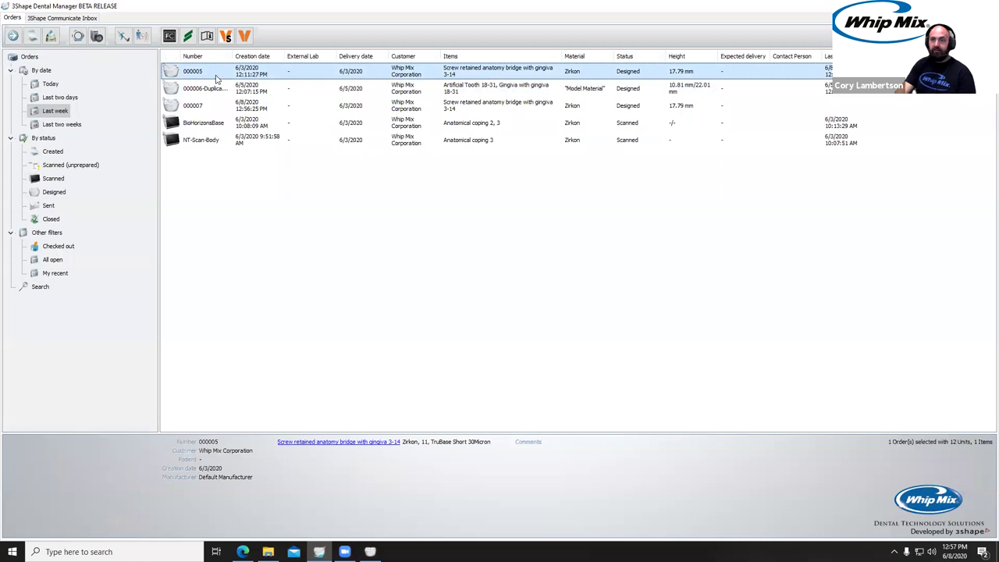
Reopen the original screw-retained bridge order's manufacturing folder, view its 3D Object file once more, and close the viewer and folder.
{"action": "key", "text": "ctrl+m"}
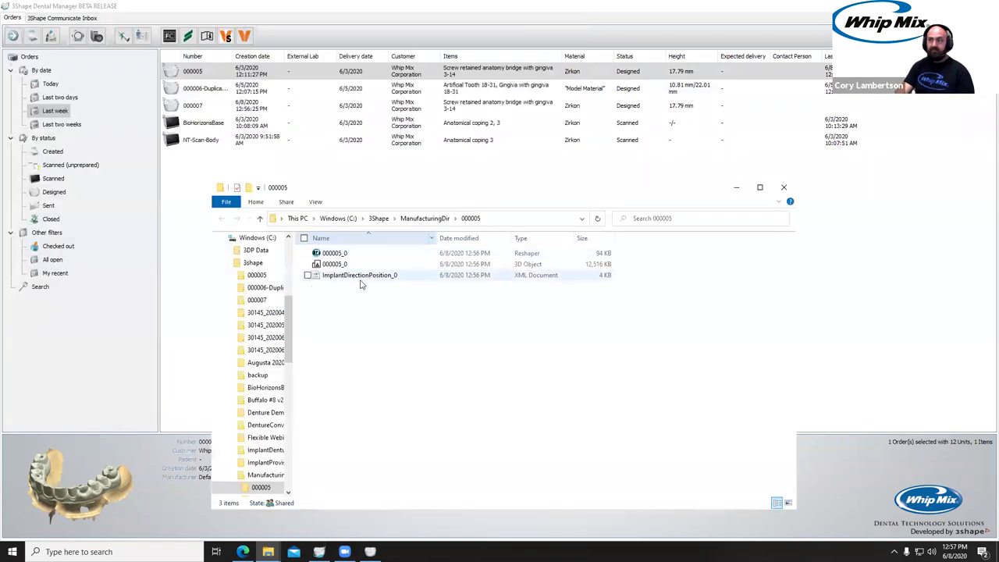
{"action": "left_click", "coordinate": [361, 265]}
{"action": "double_click", "coordinate": [362, 265]}
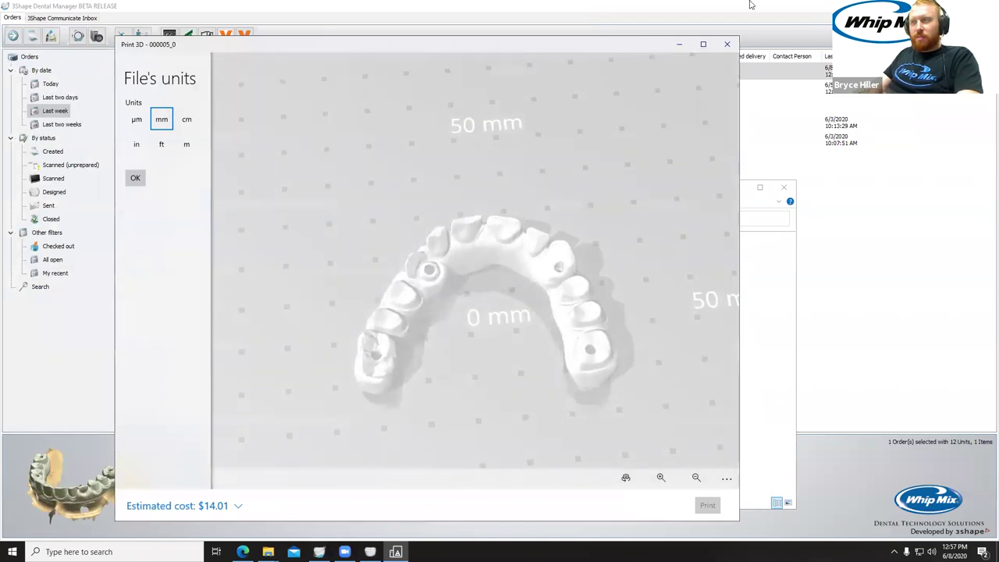
{"action": "left_click", "coordinate": [726, 43]}
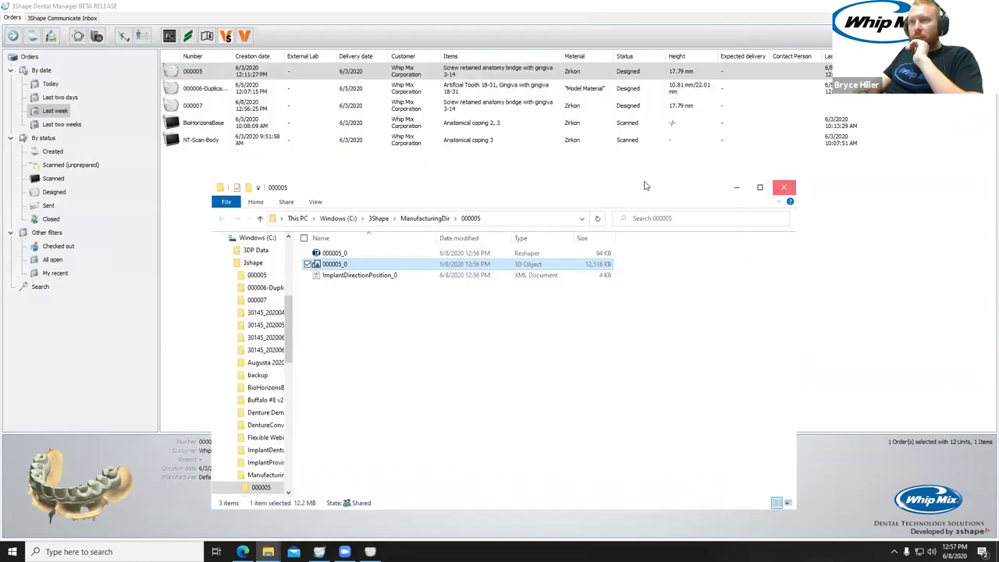
{"action": "left_click", "coordinate": [784, 187]}
{"action": "right_click", "coordinate": [220, 75]}
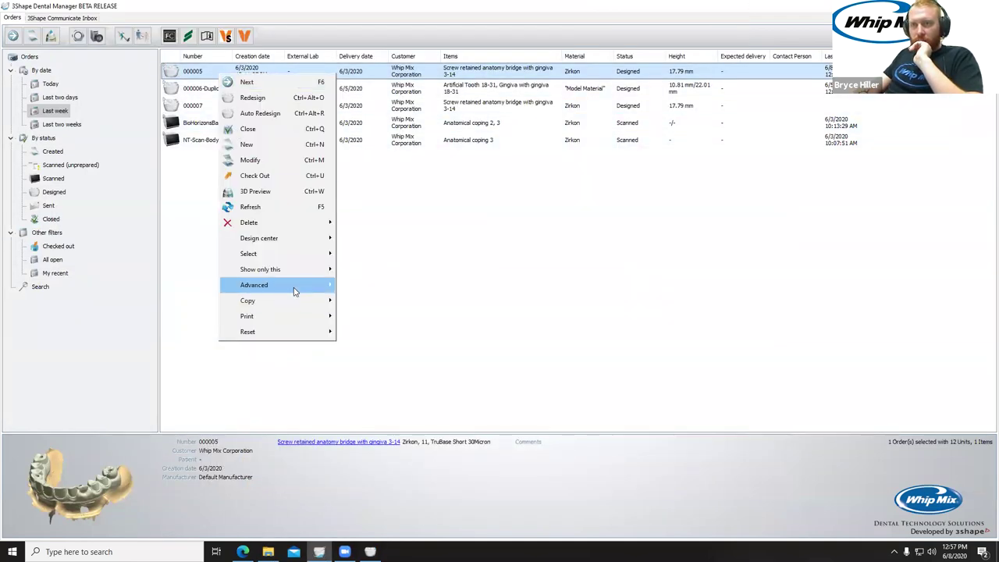
{"action": "mouse_move", "coordinate": [290, 286]}
{"action": "left_click", "coordinate": [440, 382]}
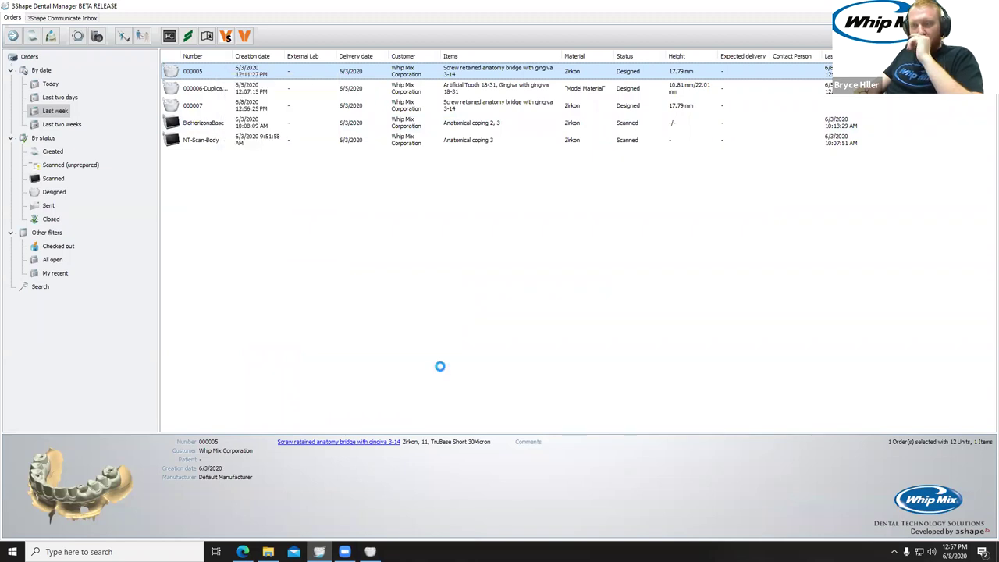
{"action": "right_click", "coordinate": [239, 72]}
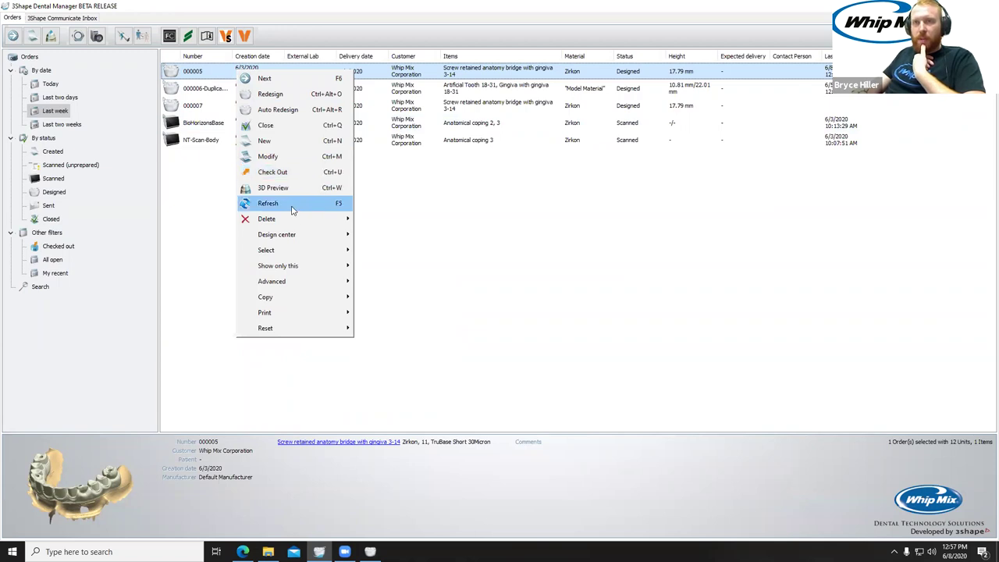
{"action": "left_click", "coordinate": [409, 231]}
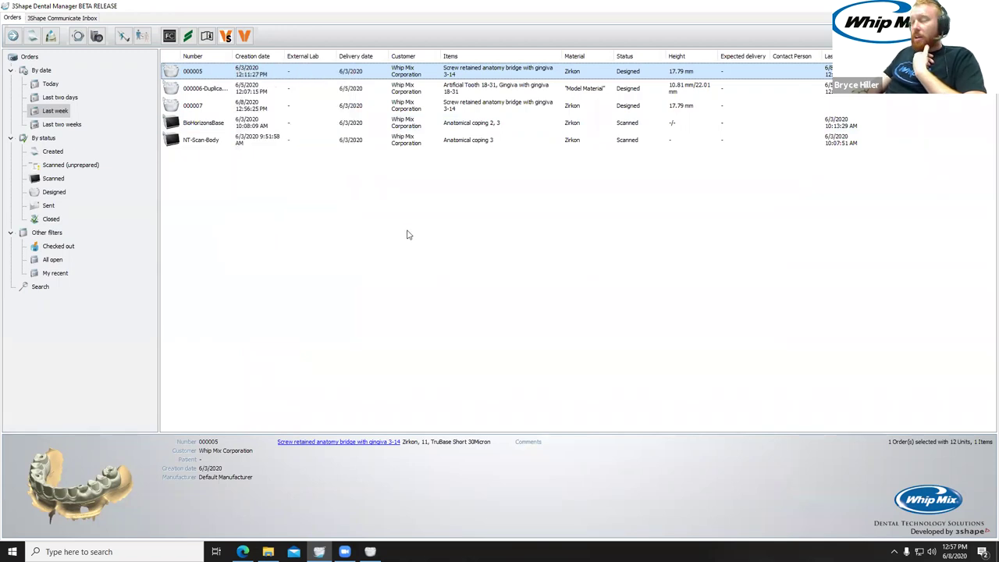